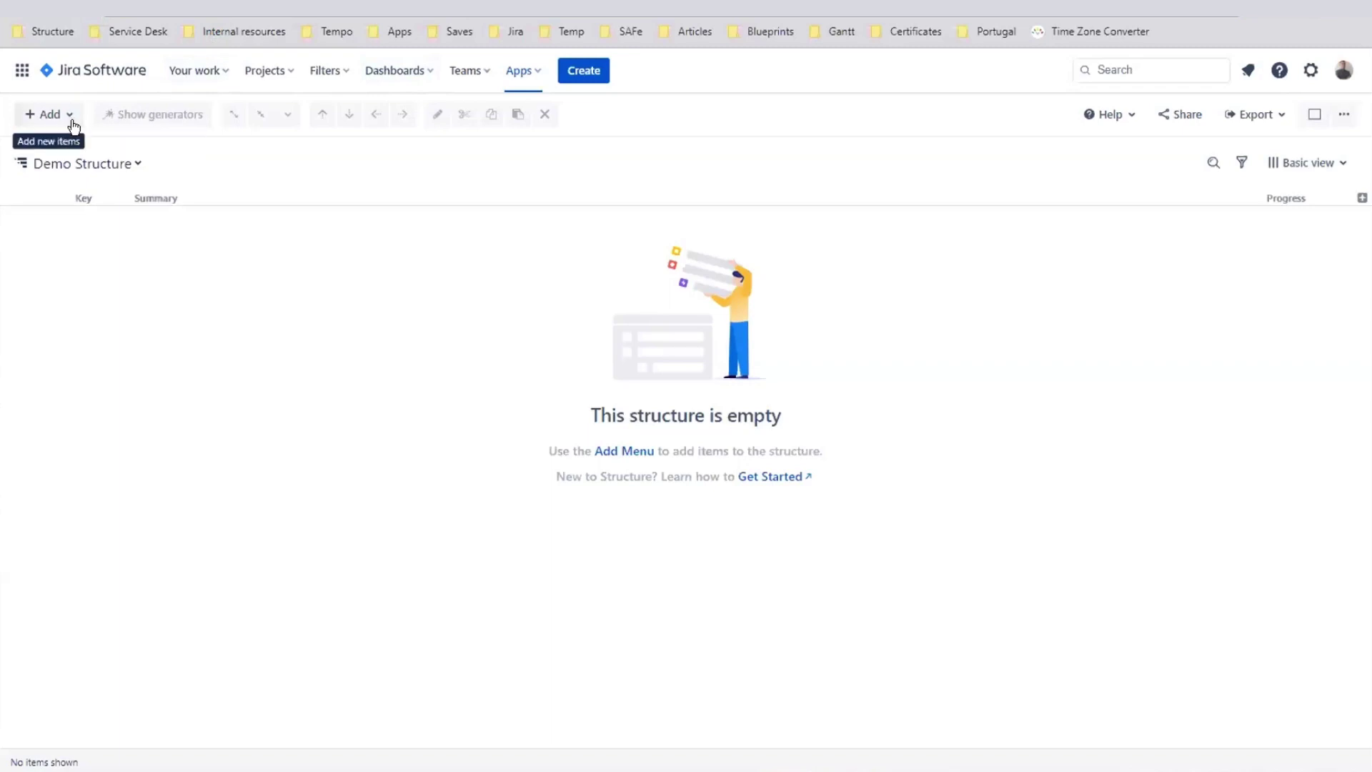
# Create a new structure in Power mode, named "Power mode".
pyautogui.click(119, 159)
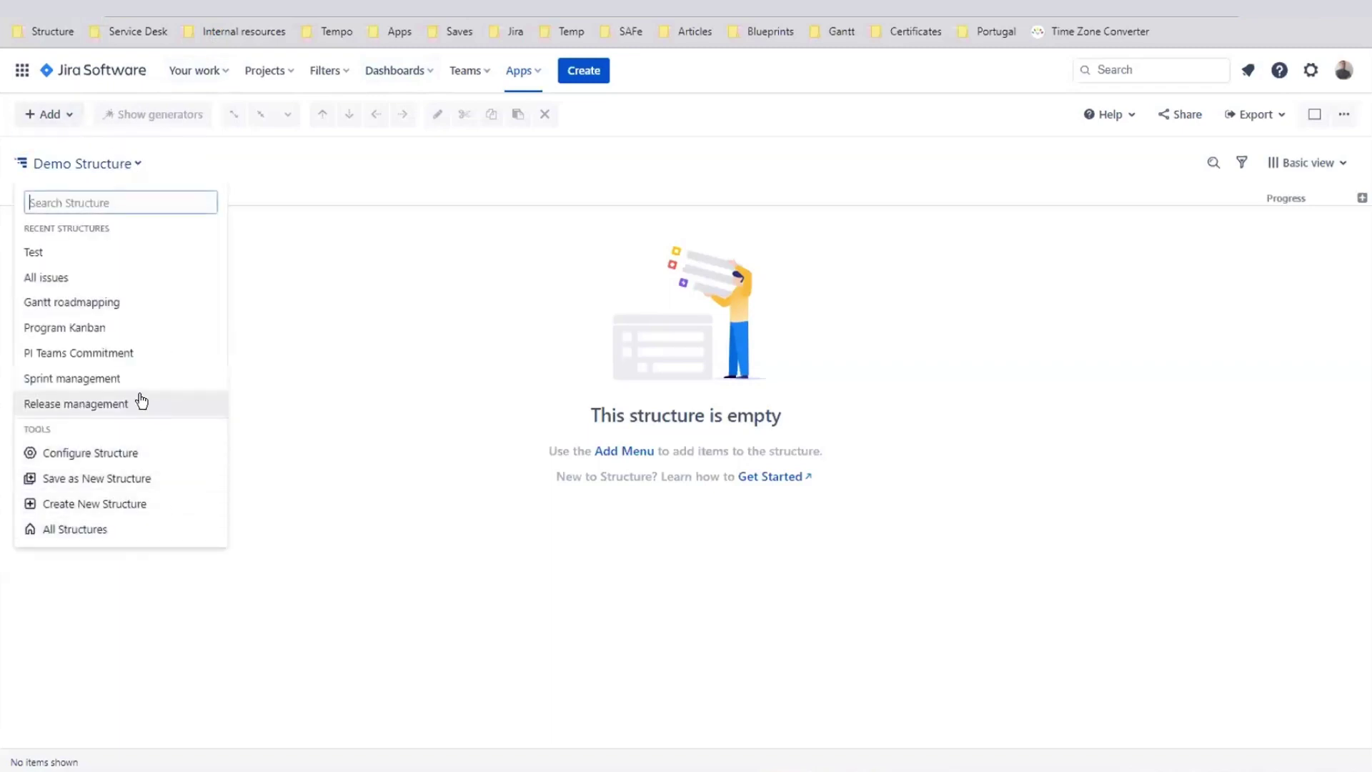
pyautogui.click(144, 502)
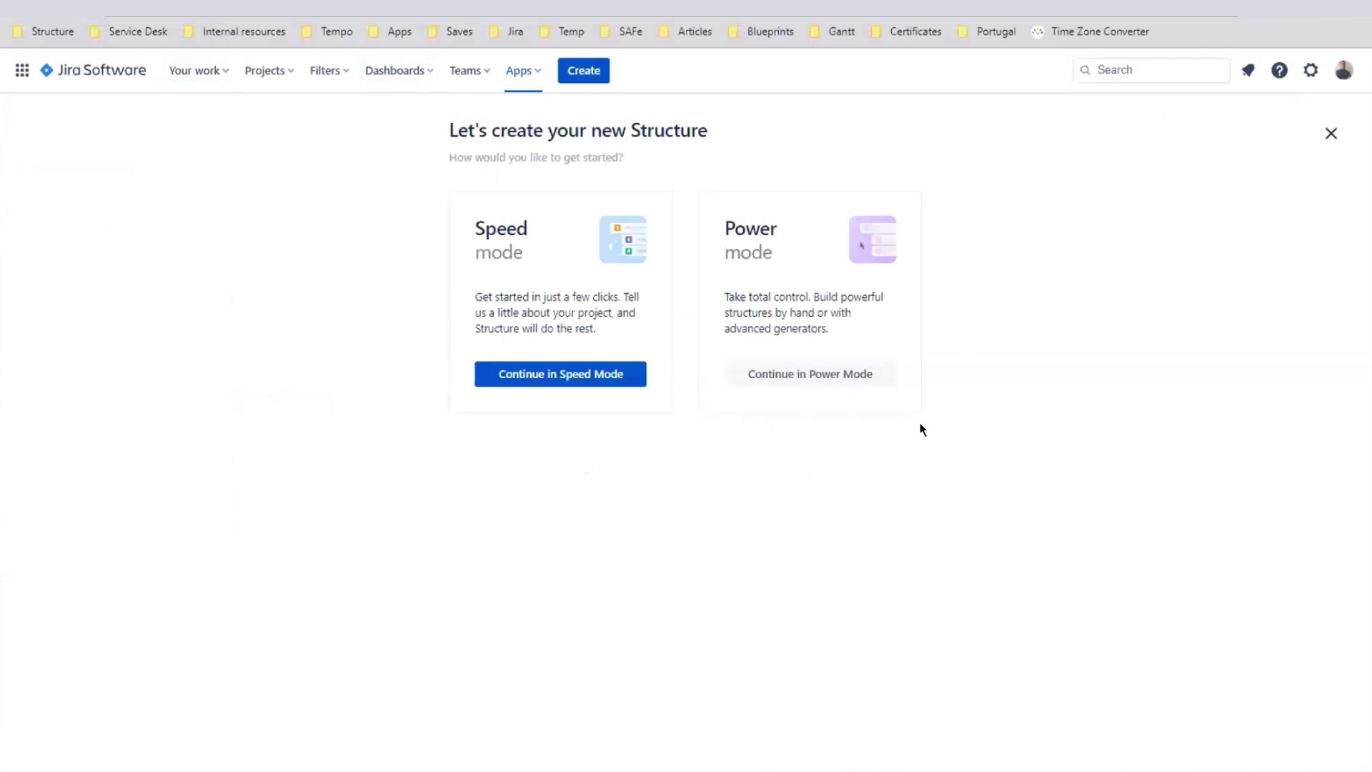
pyautogui.click(871, 389)
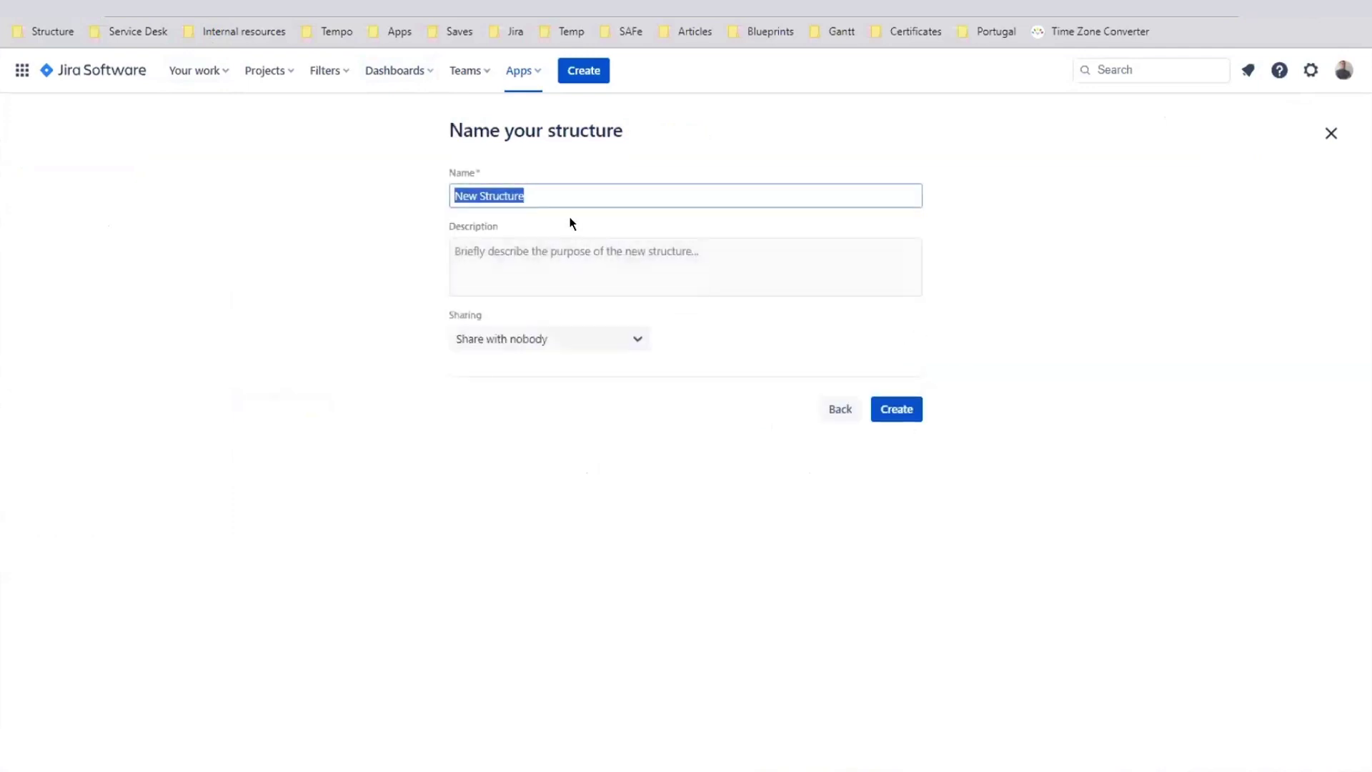
pyautogui.write('Tes')
pyautogui.press('BackSpace')
pyautogui.press('BackSpace')
pyautogui.press('BackSpace')
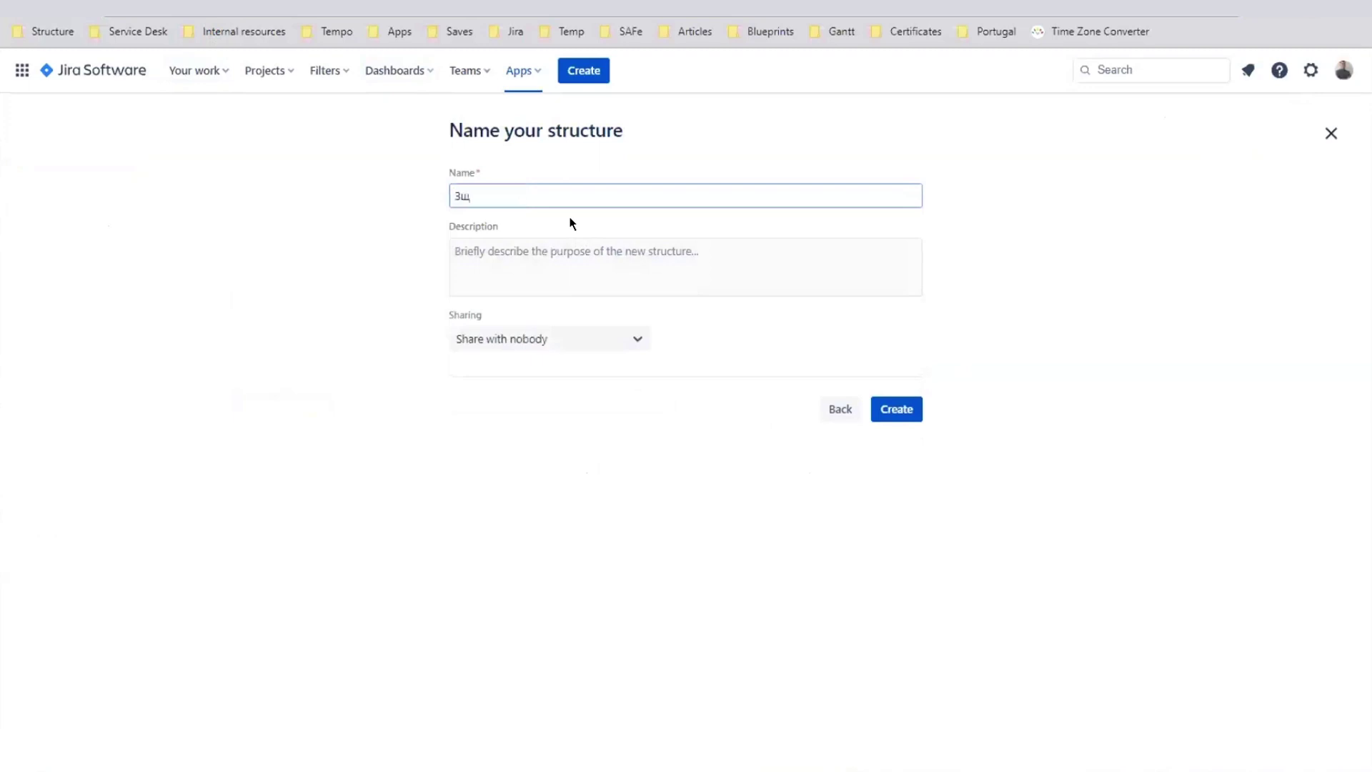
pyautogui.write('Power mode')
pyautogui.click(895, 409)
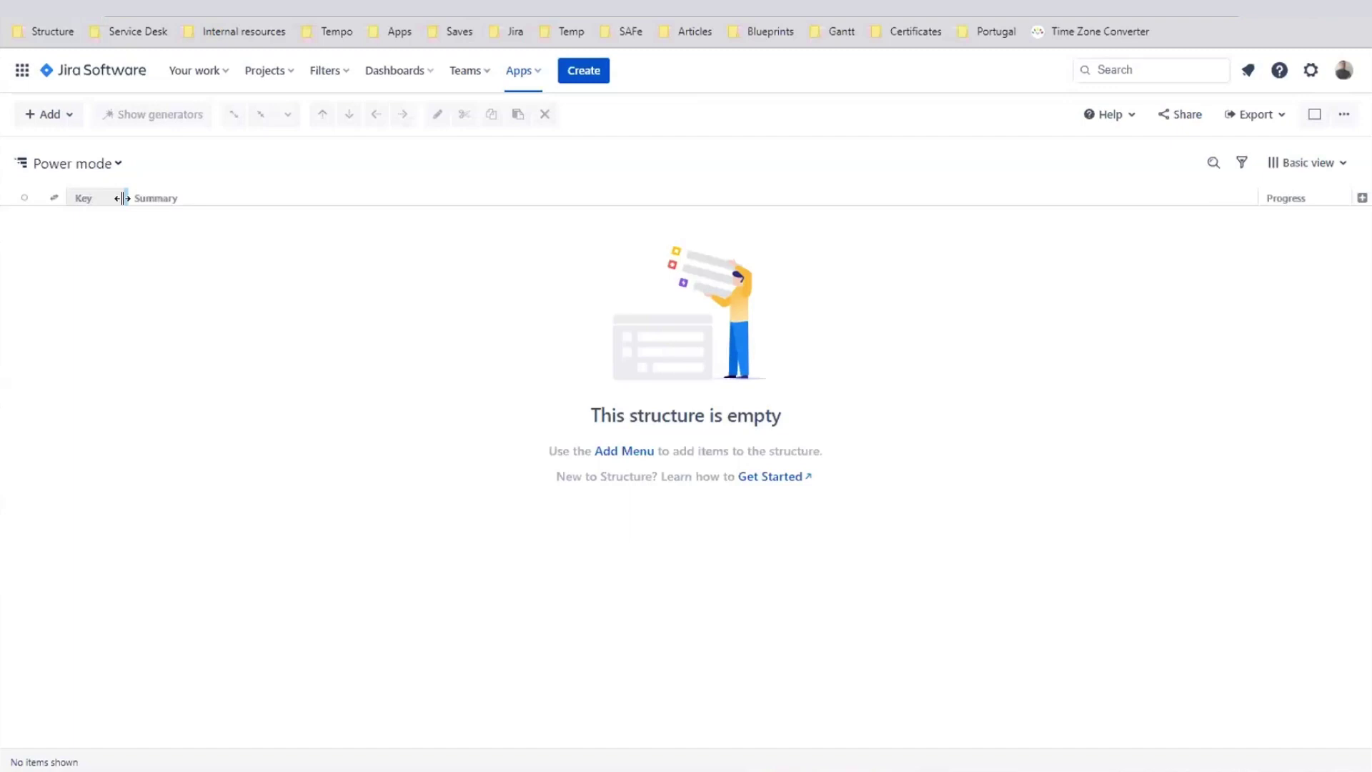
# Start a Basic Insert generator for the structure and set its projects to ALM Gantt and ALM Structure.
pyautogui.click(58, 113)
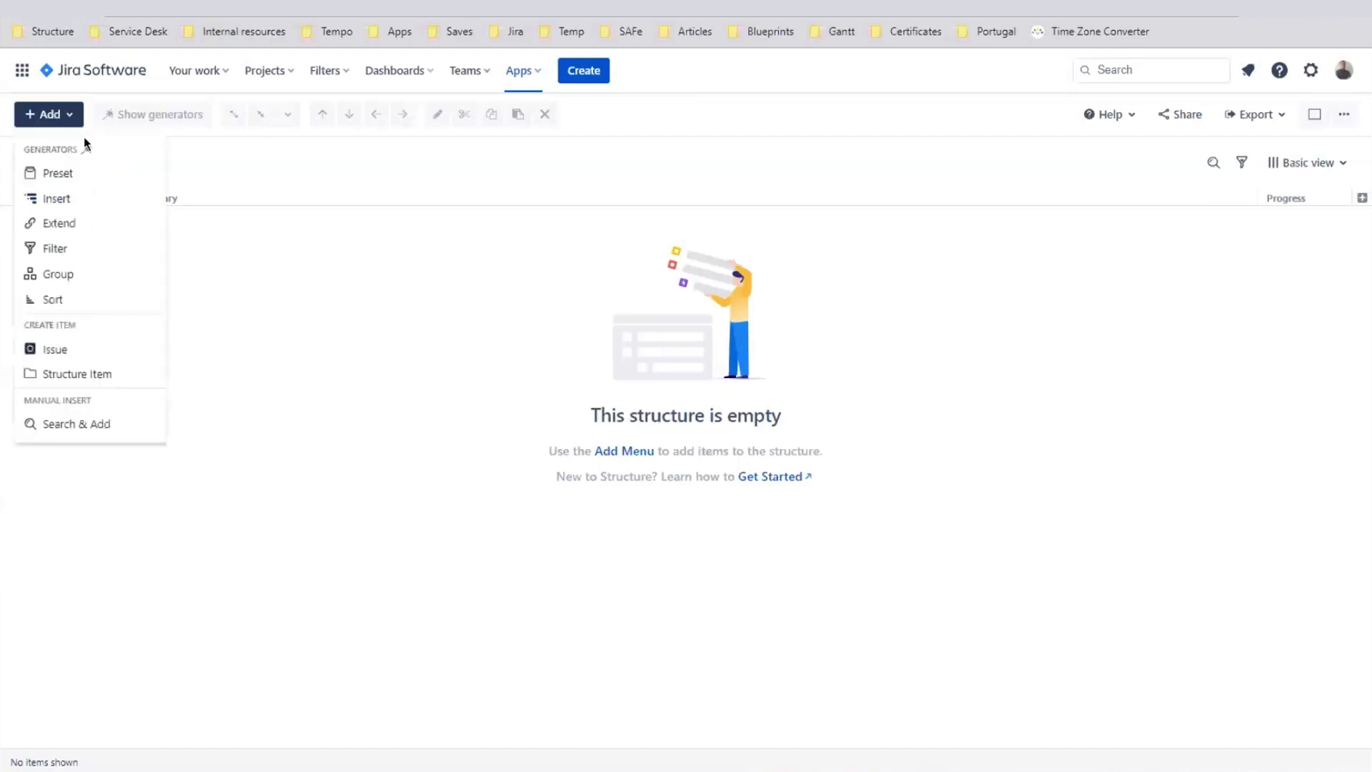
pyautogui.click(111, 198)
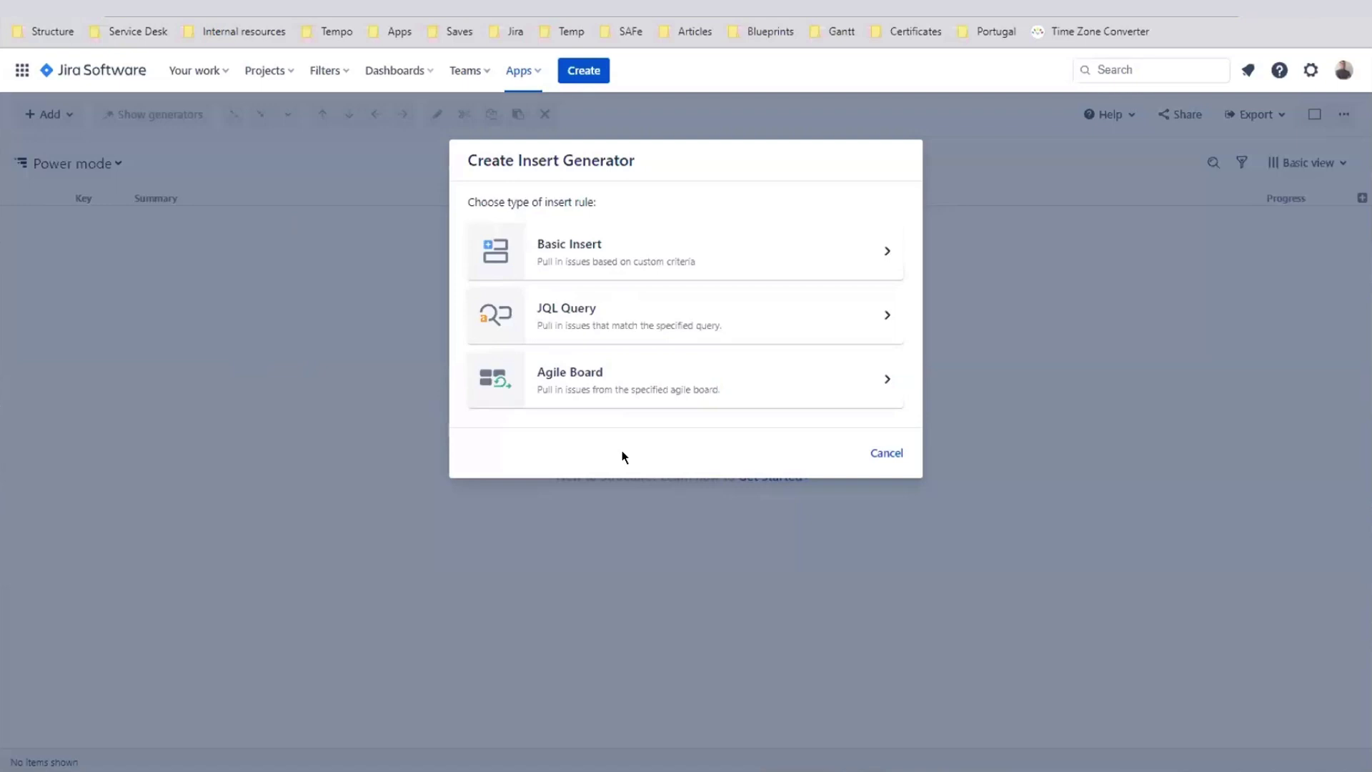
pyautogui.click(640, 262)
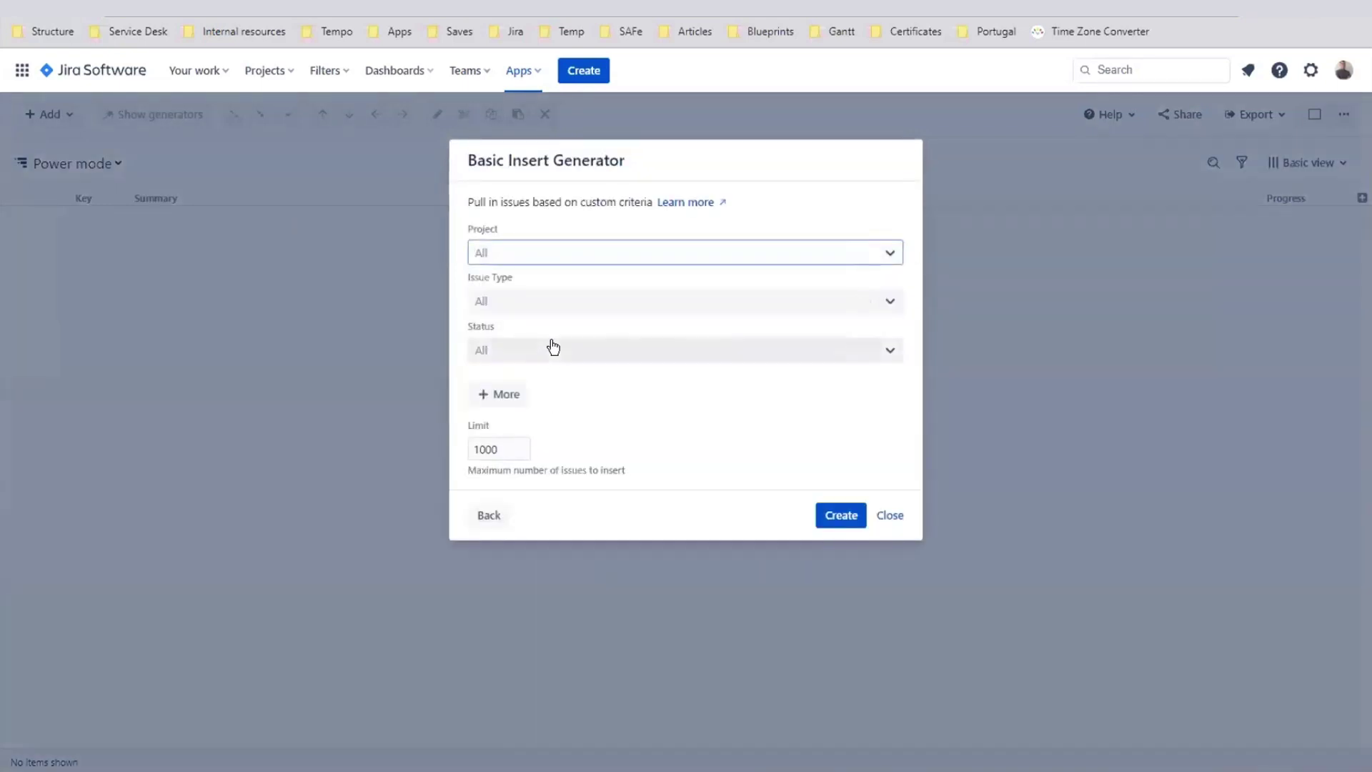
pyautogui.click(589, 258)
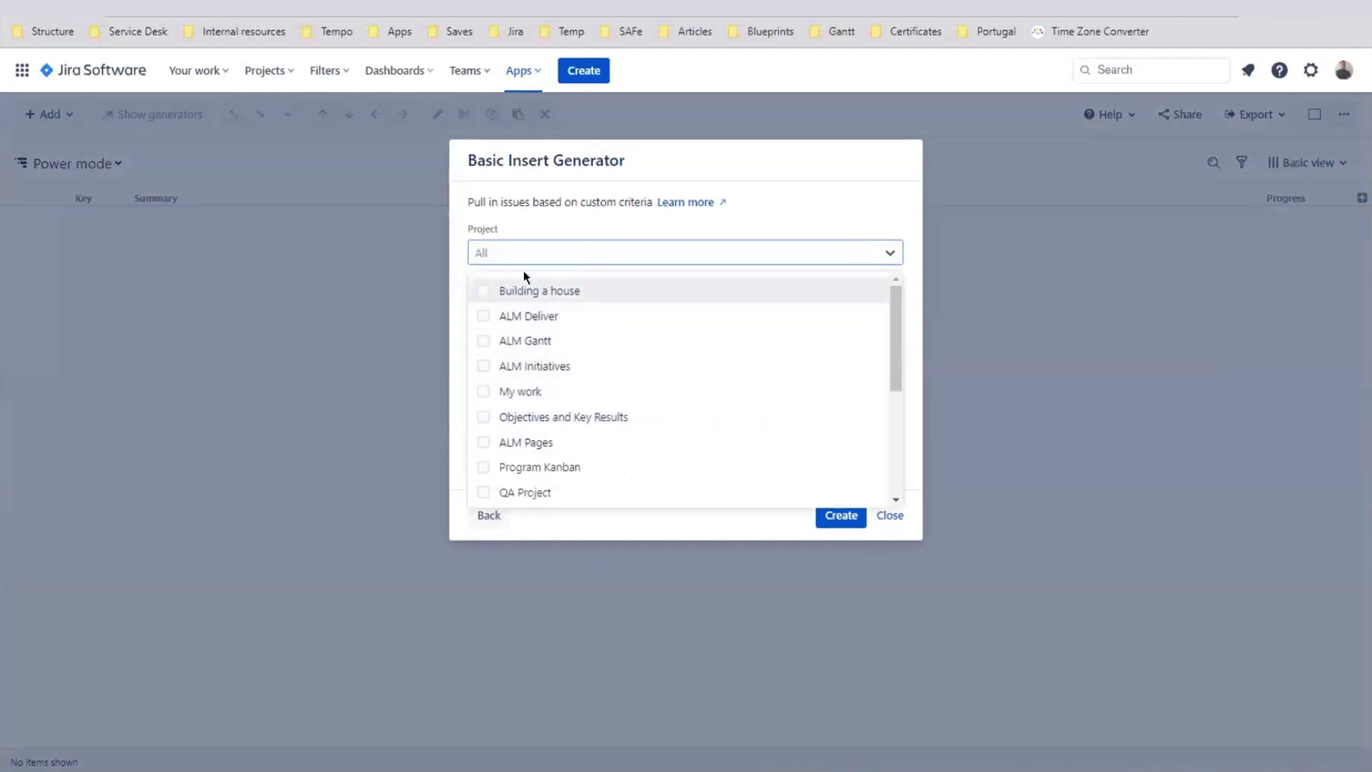
pyautogui.click(483, 340)
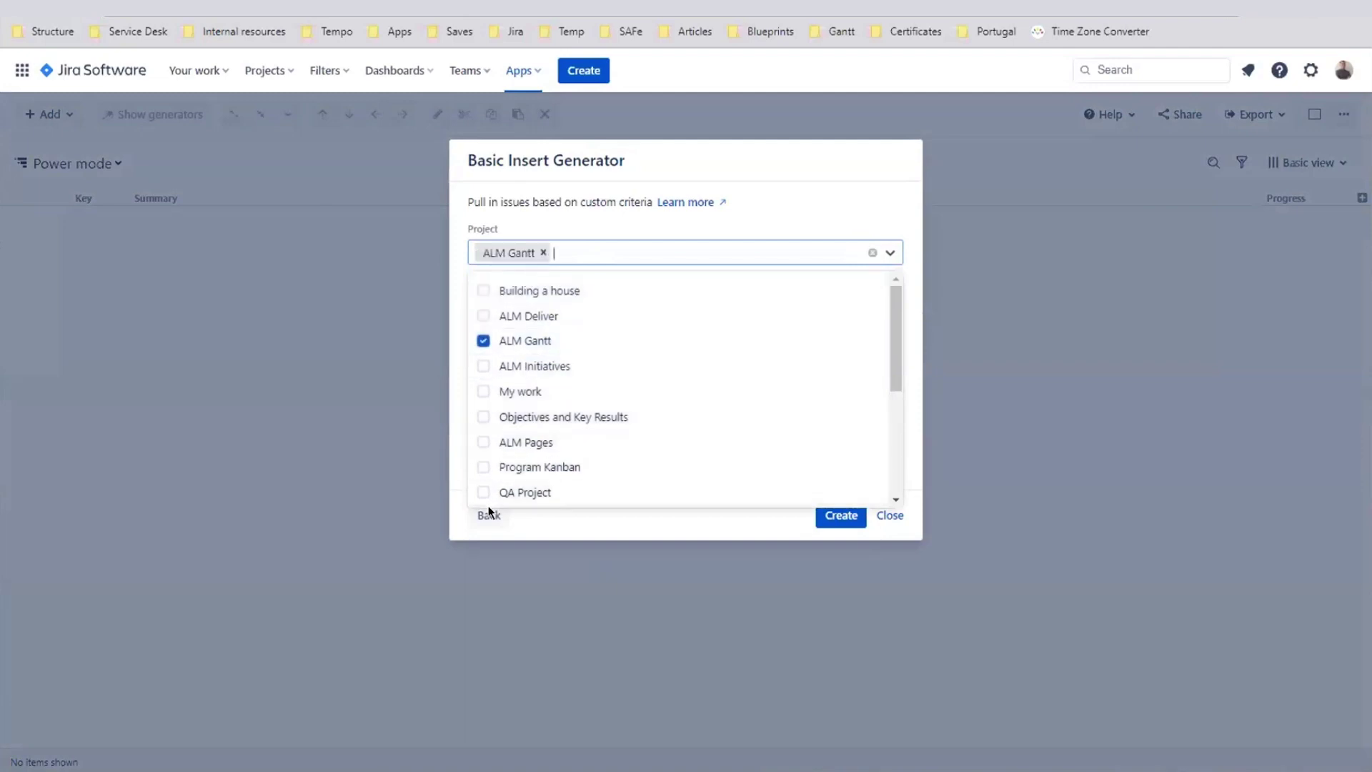
pyautogui.write('smb')
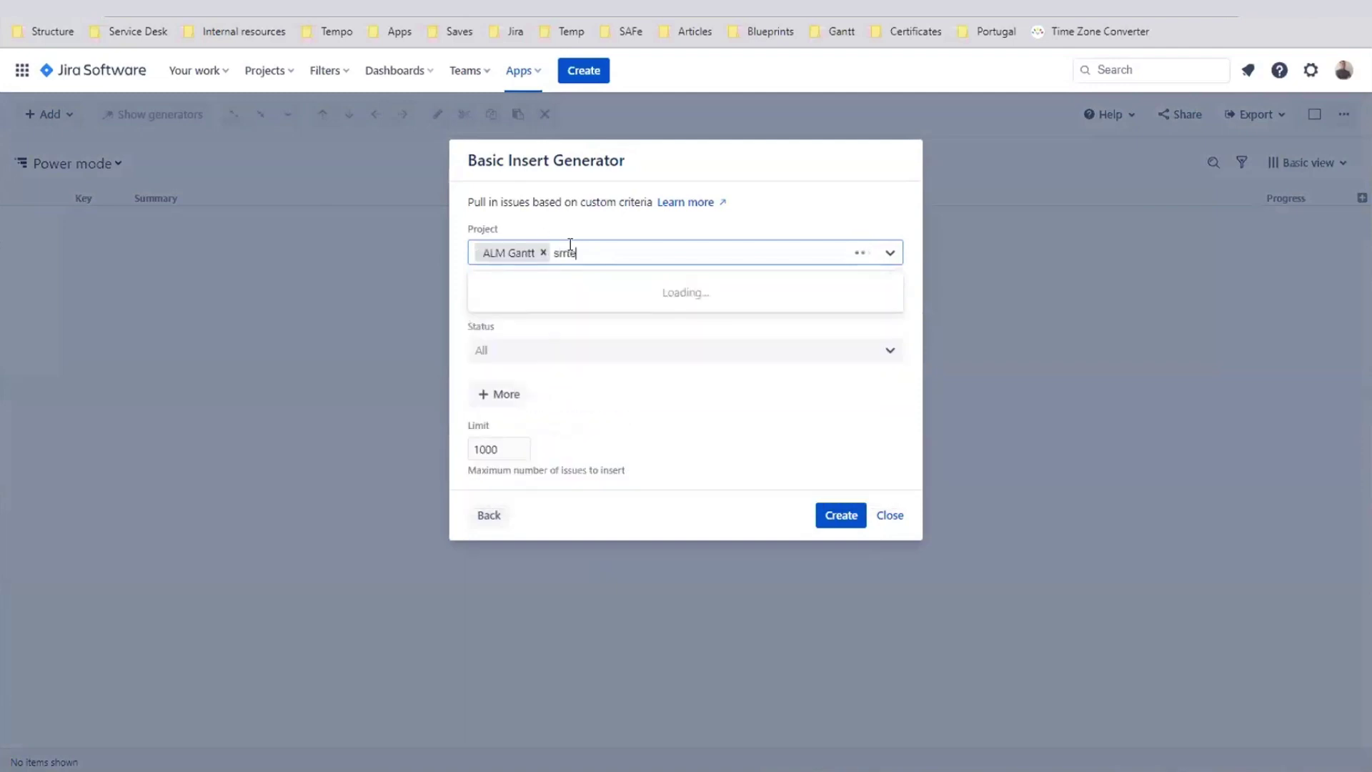
pyautogui.press('BackSpace')
pyautogui.press('BackSpace')
pyautogui.write('tr')
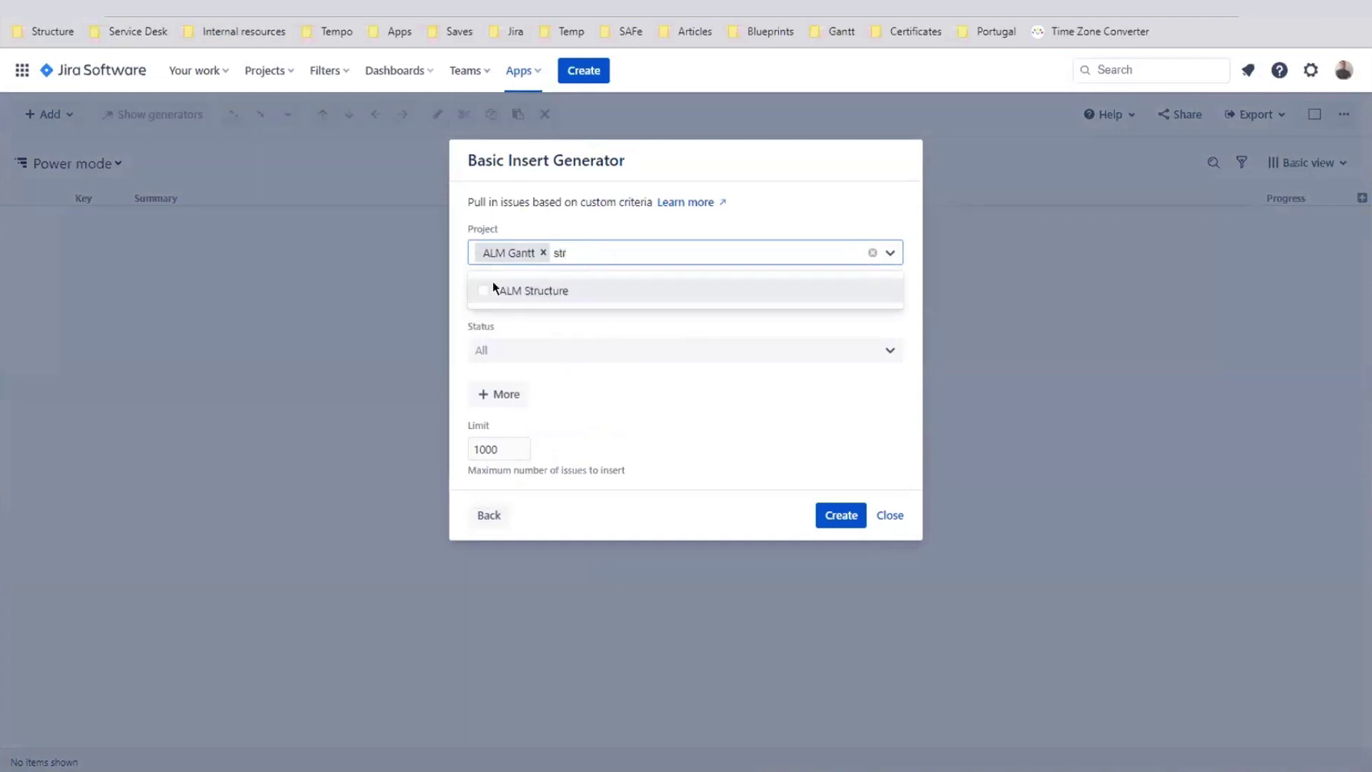
pyautogui.click(484, 290)
pyautogui.click(807, 225)
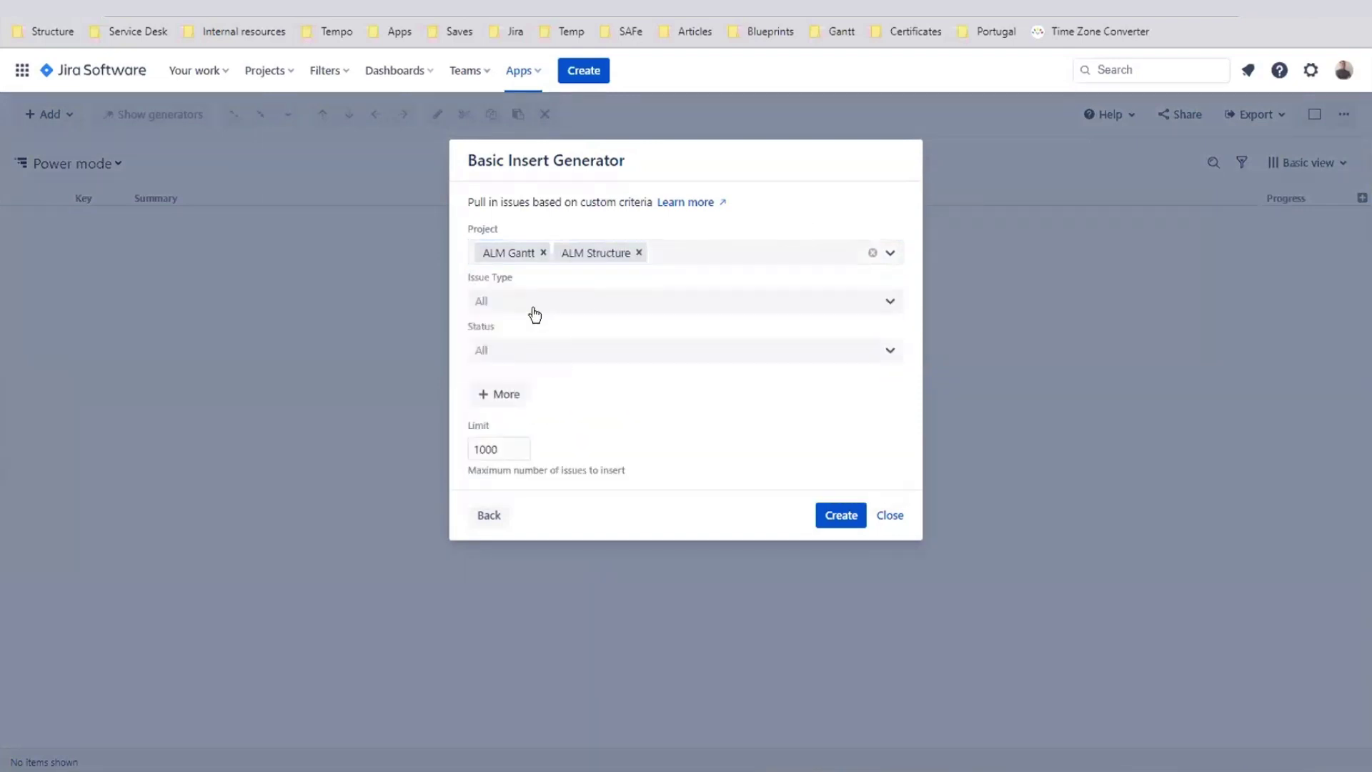
# Restrict the insert generator to the Epic issue type and create it.
pyautogui.click(533, 303)
pyautogui.click(481, 415)
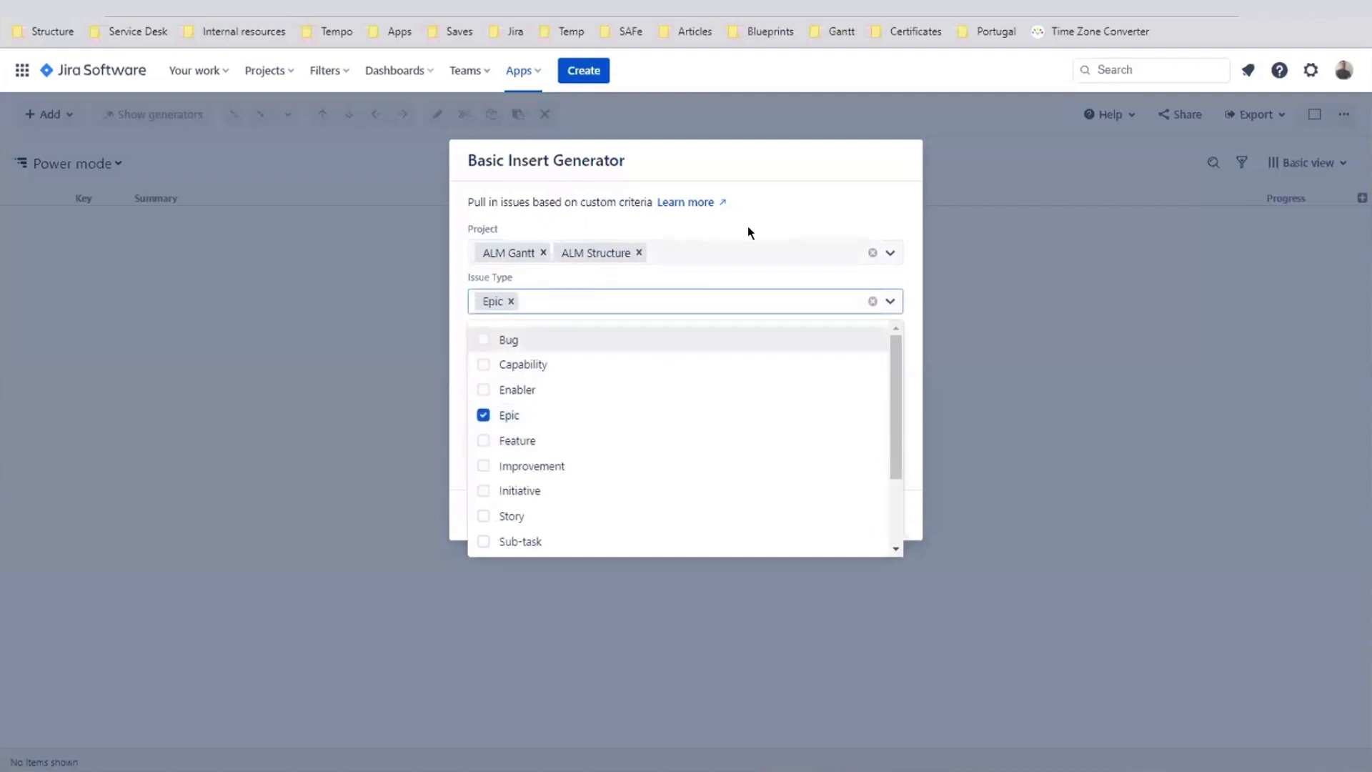
pyautogui.click(747, 227)
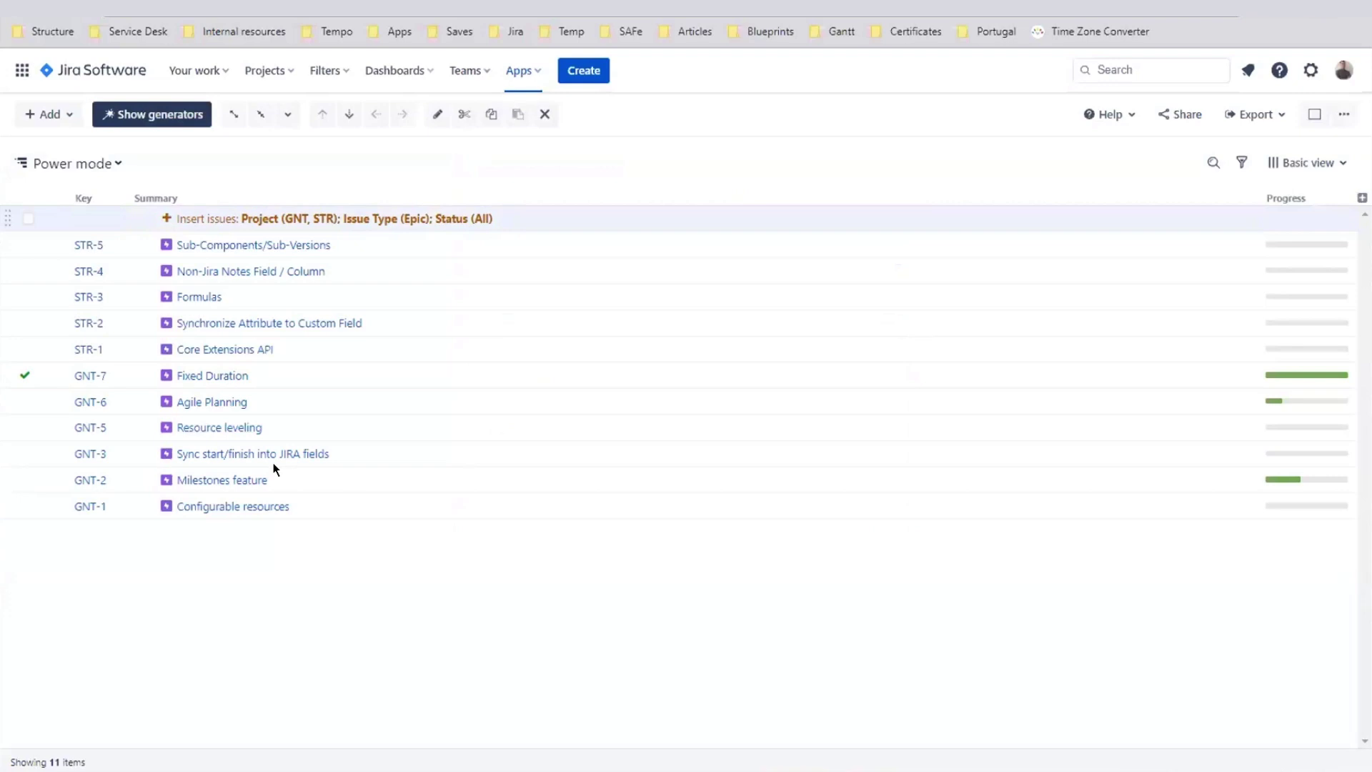
# Add an Extend generator of the Issues under Epics type to the structure.
pyautogui.click(66, 120)
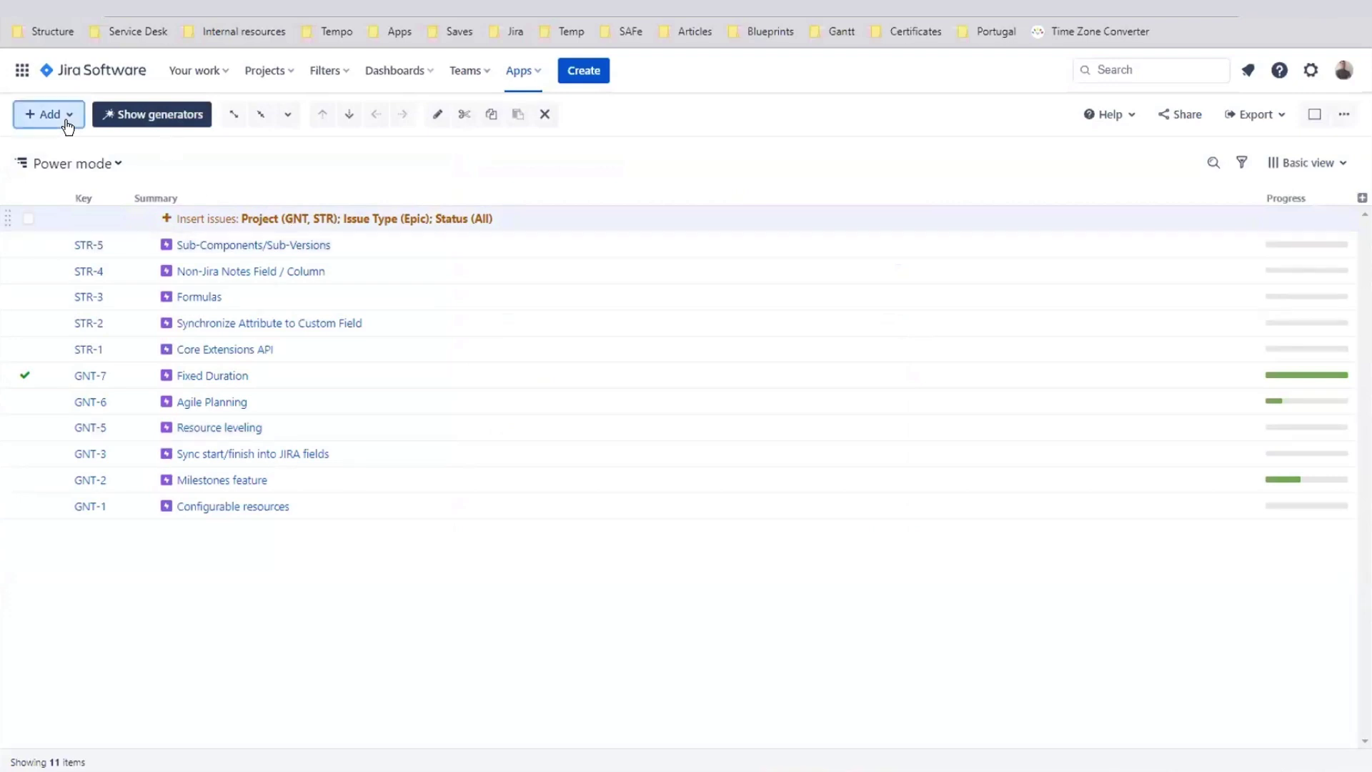
pyautogui.click(92, 226)
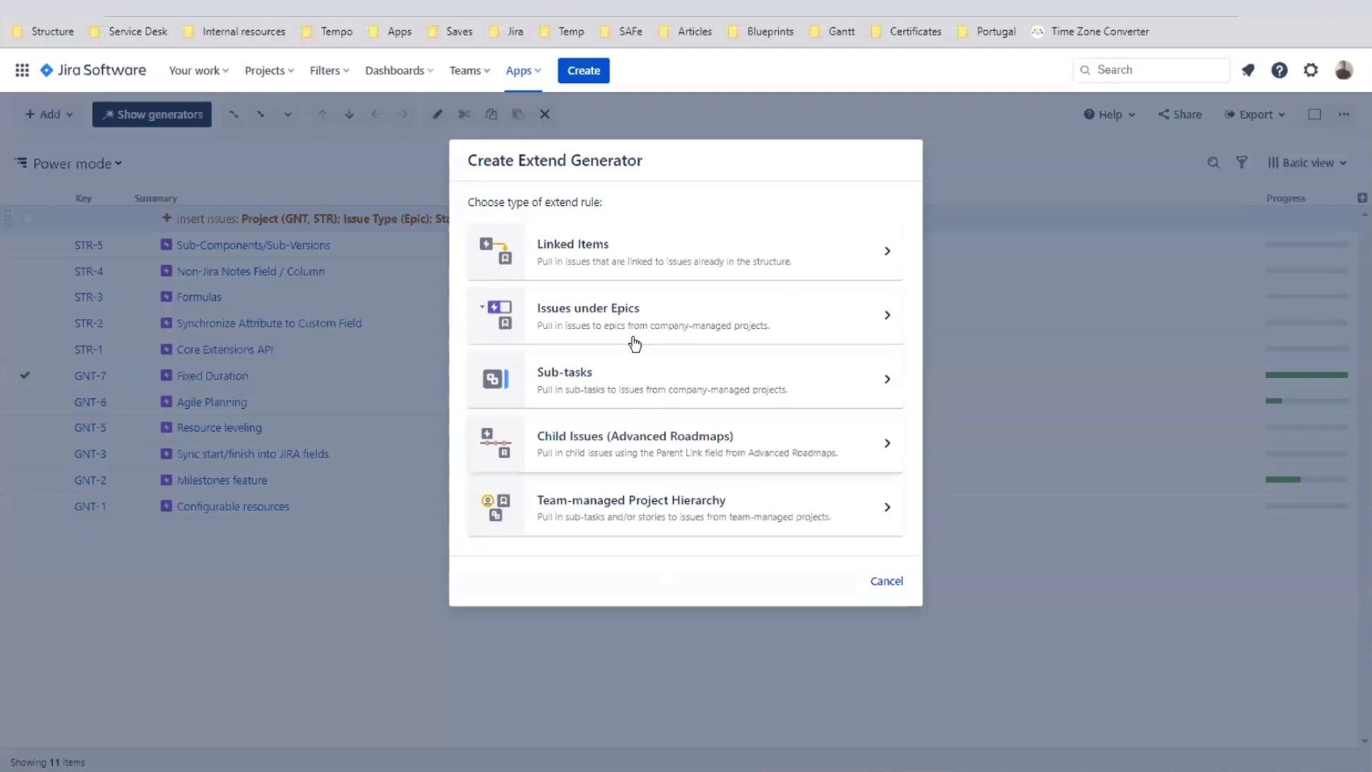
pyautogui.click(636, 311)
pyautogui.click(856, 352)
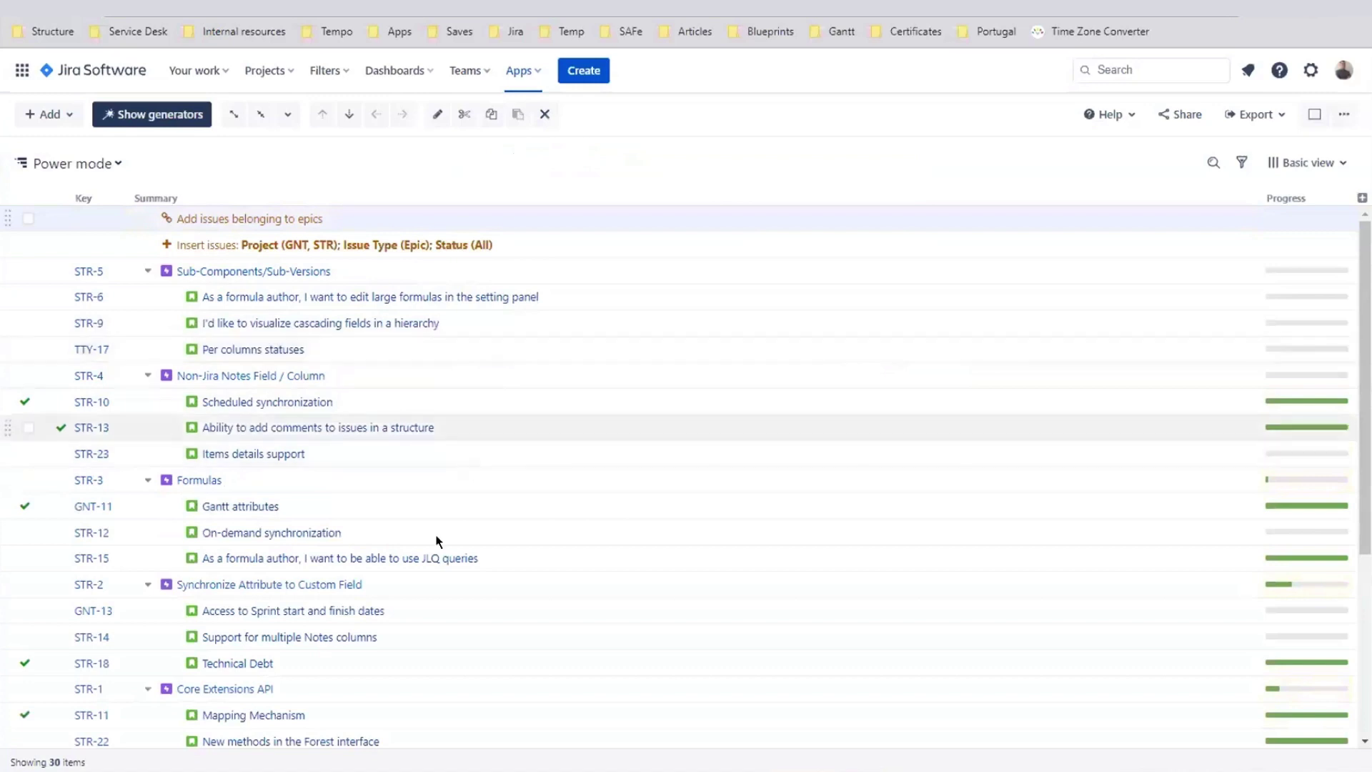
# Add an Extend generator of the Sub-tasks type to the structure.
pyautogui.click(71, 116)
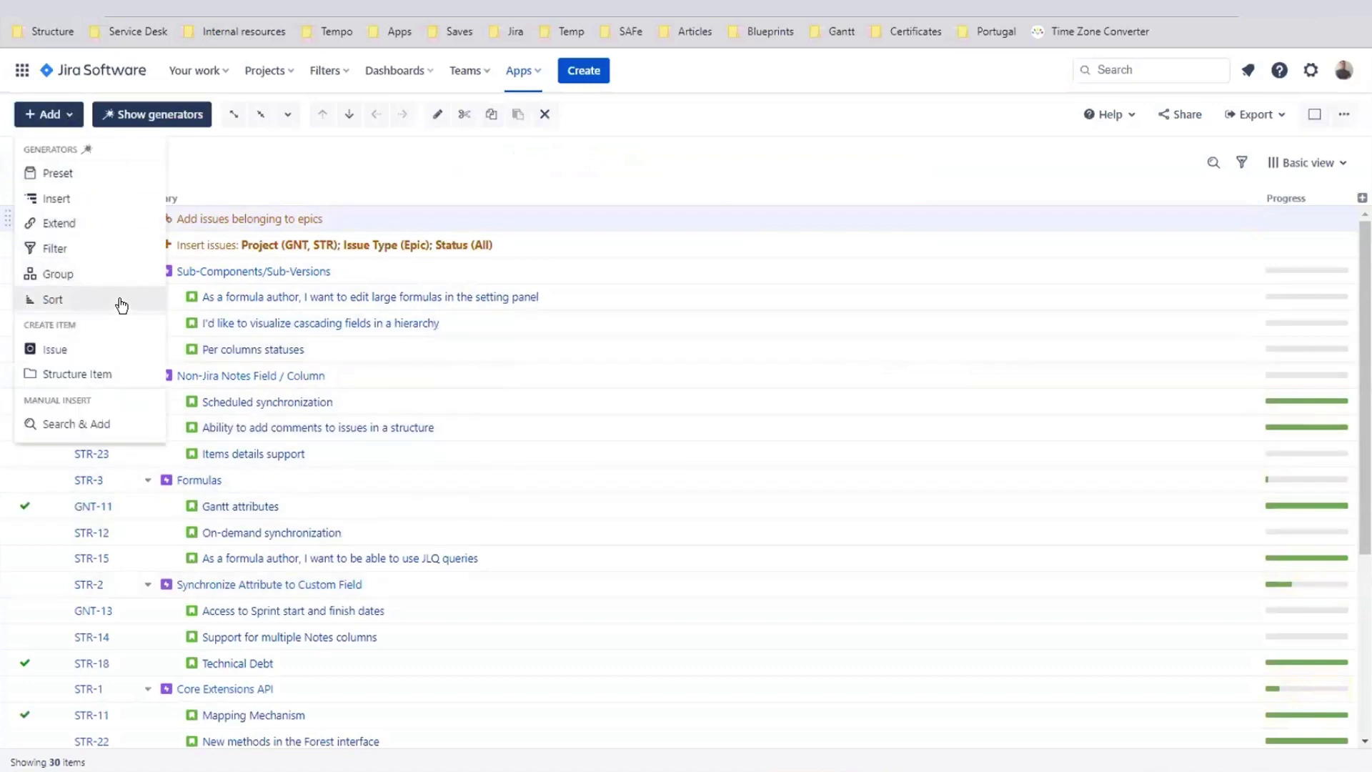
pyautogui.click(88, 225)
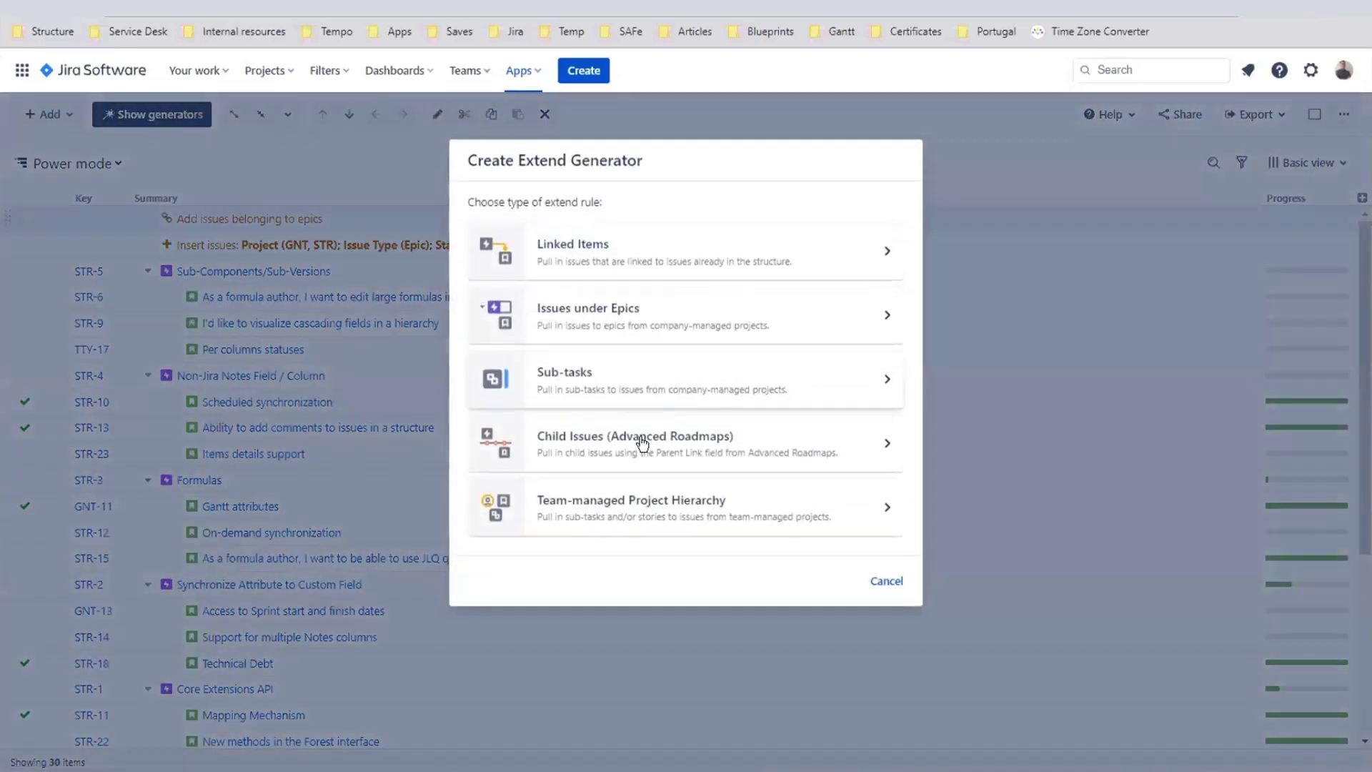
pyautogui.click(625, 377)
pyautogui.click(830, 400)
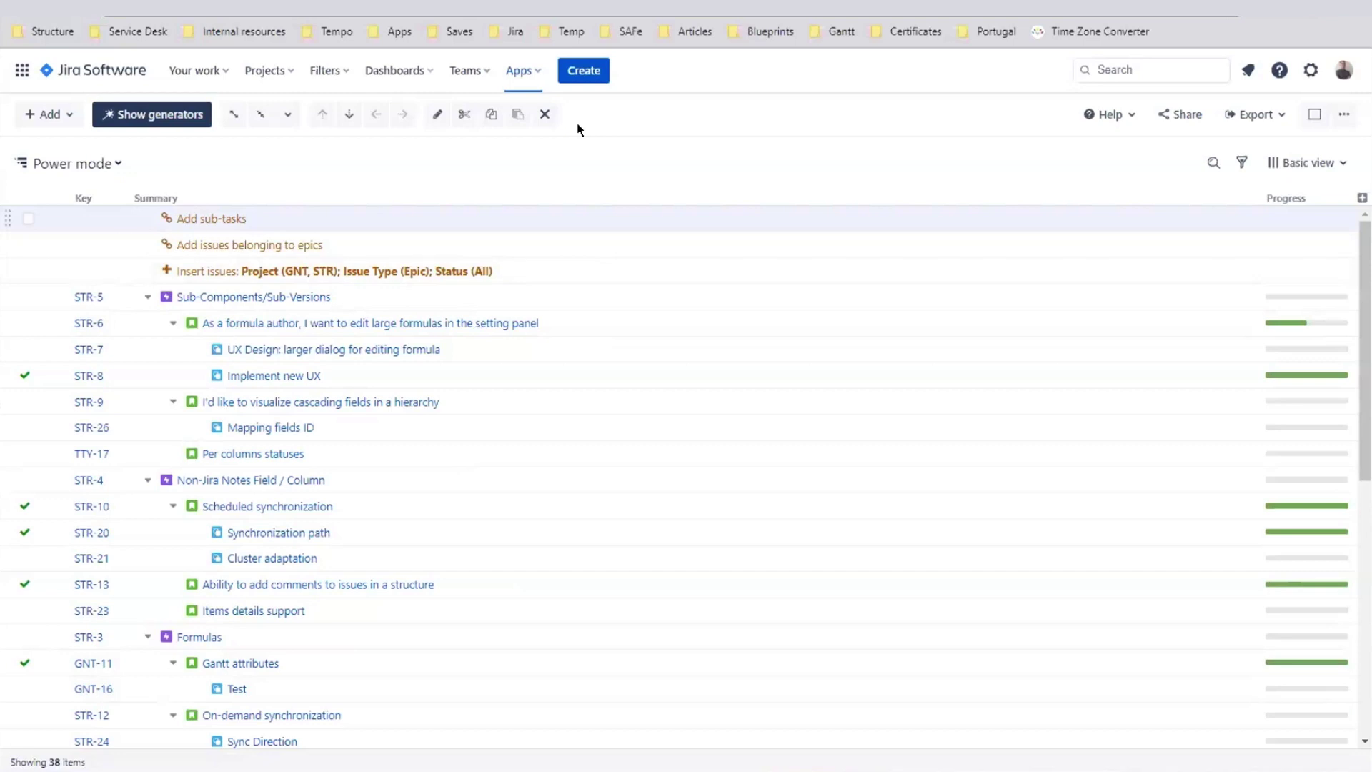
# Start another new structure in Speed mode and include the ALM Structure and ALM Gantt projects.
pyautogui.click(117, 163)
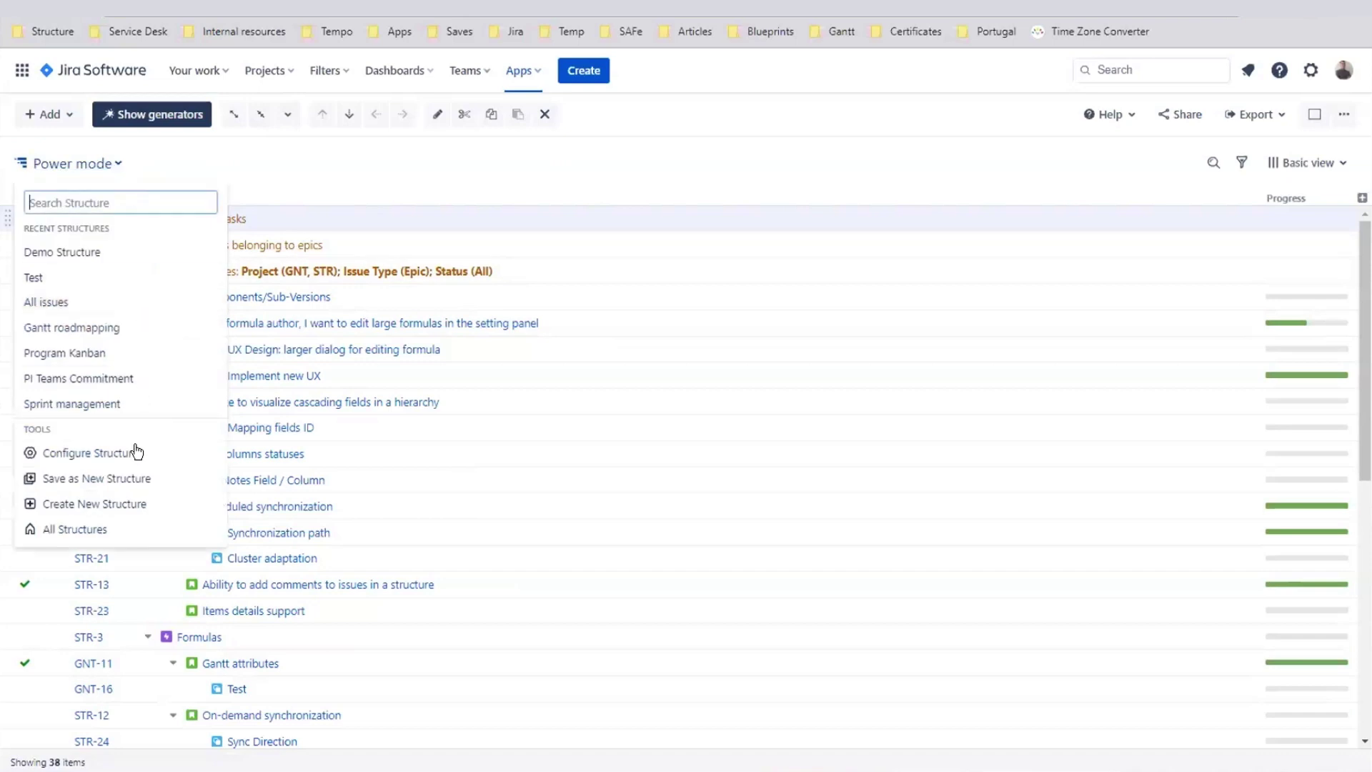
pyautogui.click(153, 506)
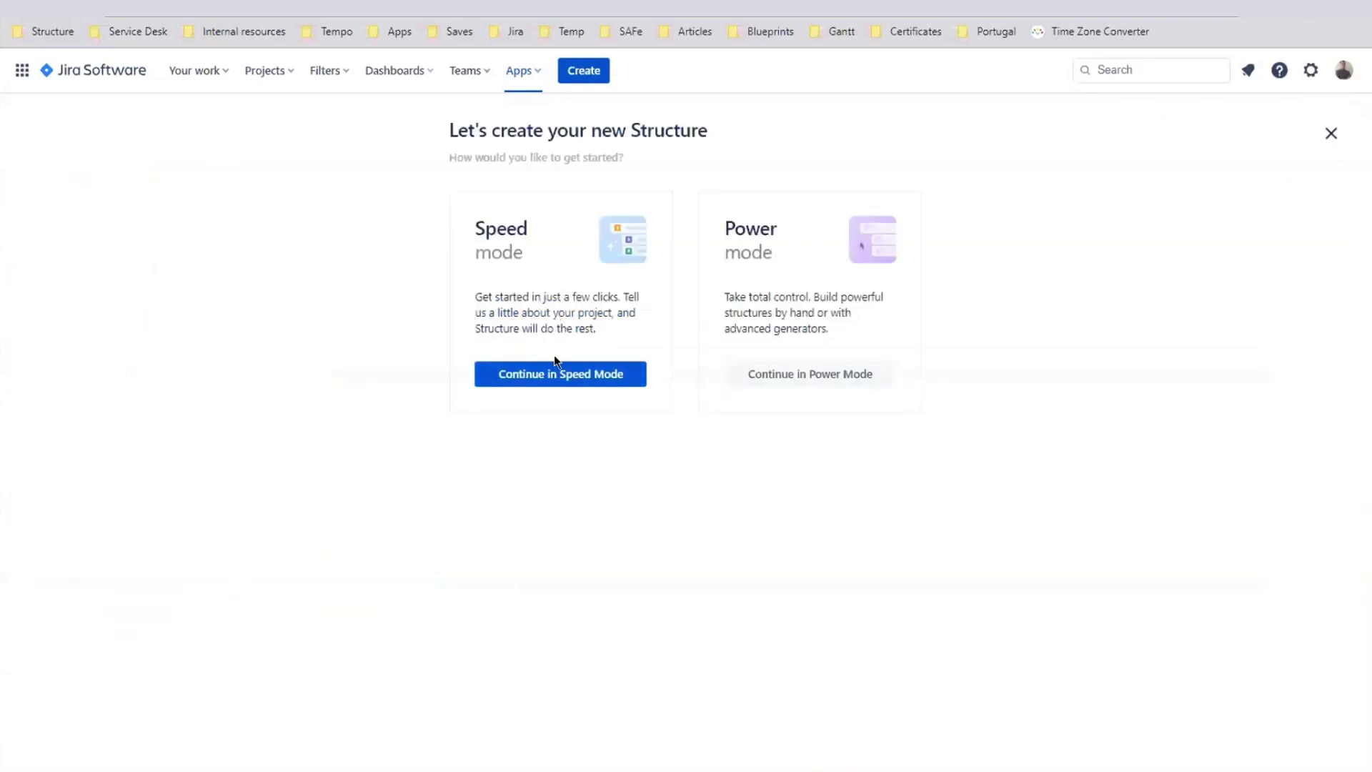
pyautogui.click(559, 380)
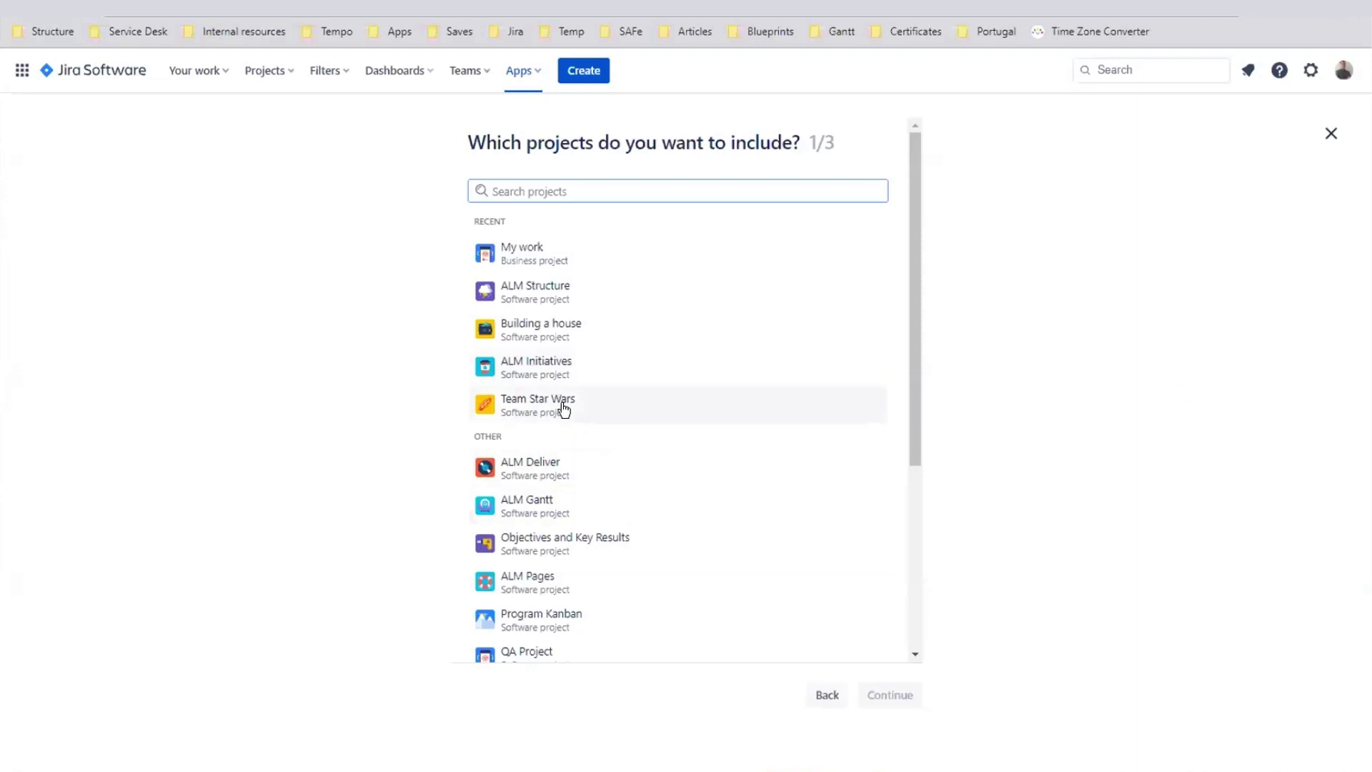
pyautogui.click(588, 297)
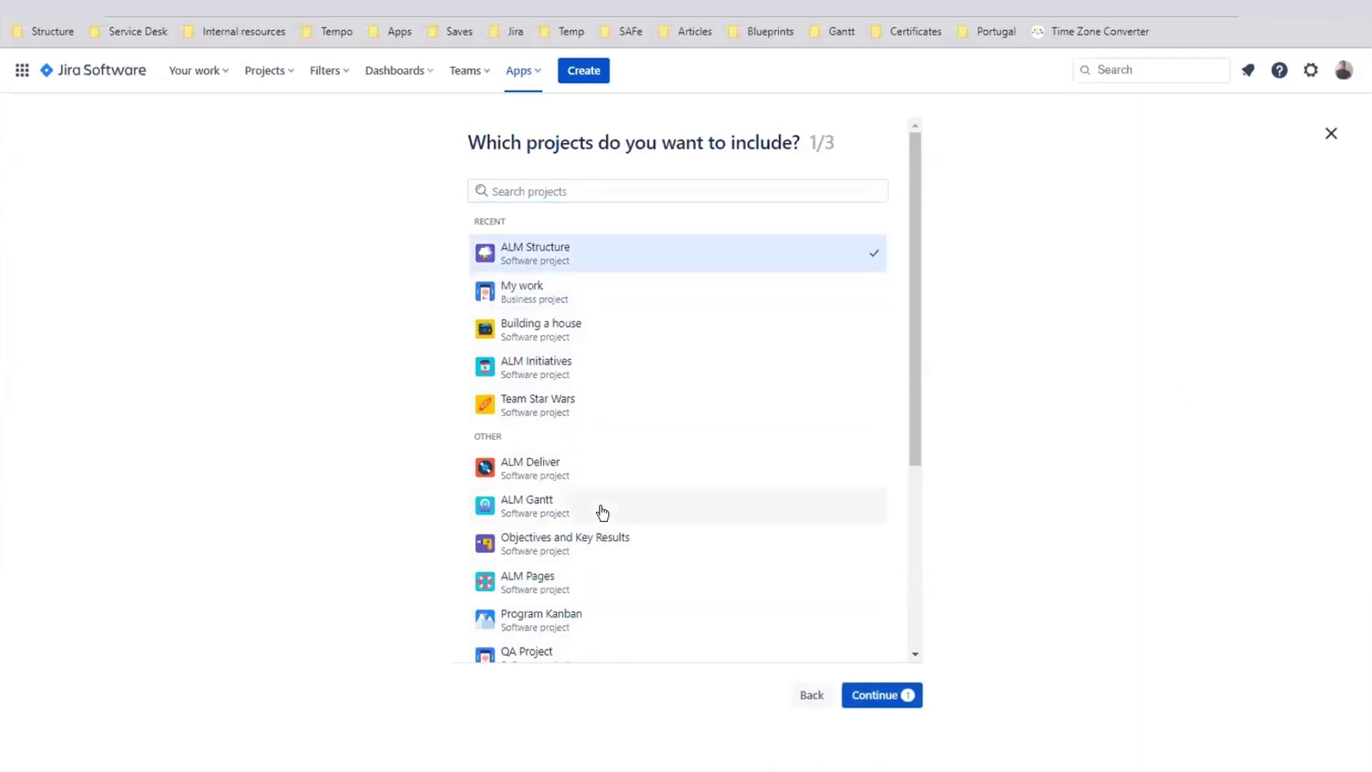
pyautogui.click(601, 513)
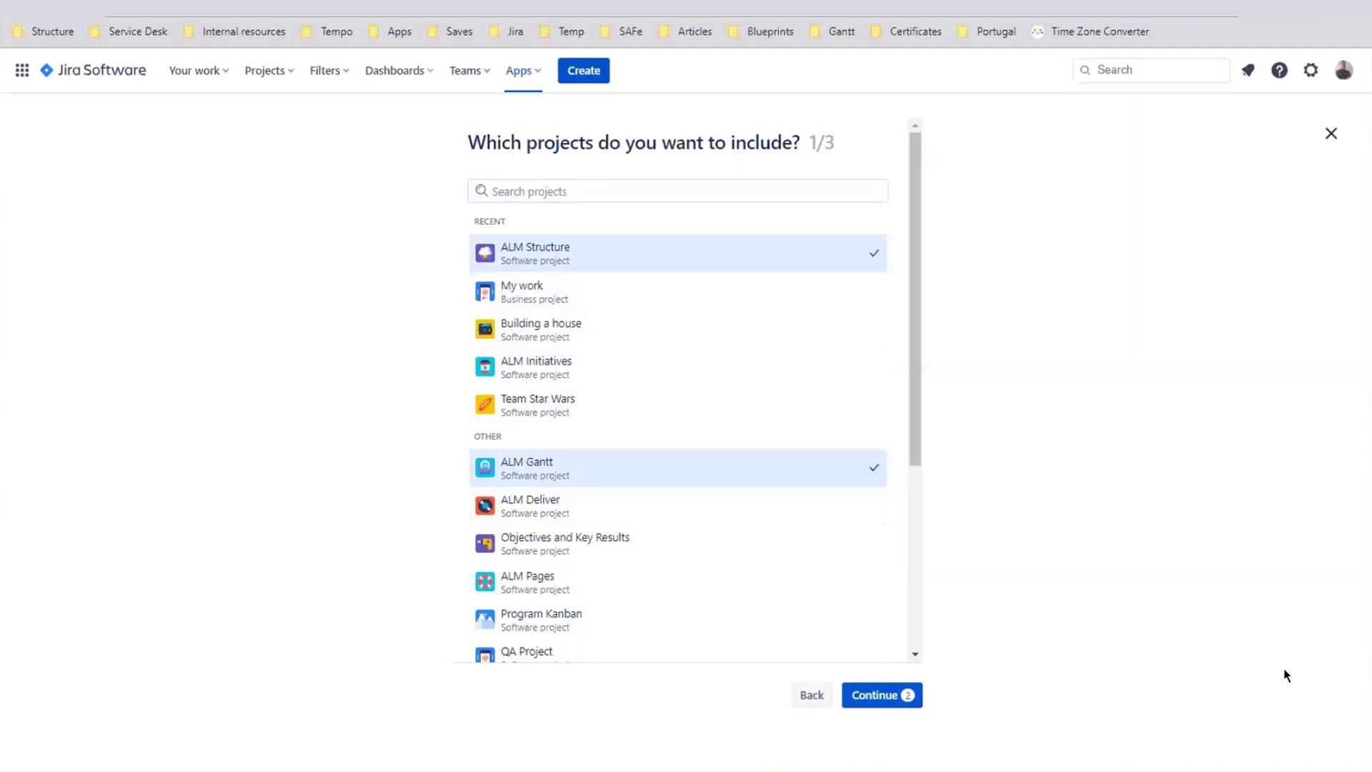
pyautogui.click(873, 694)
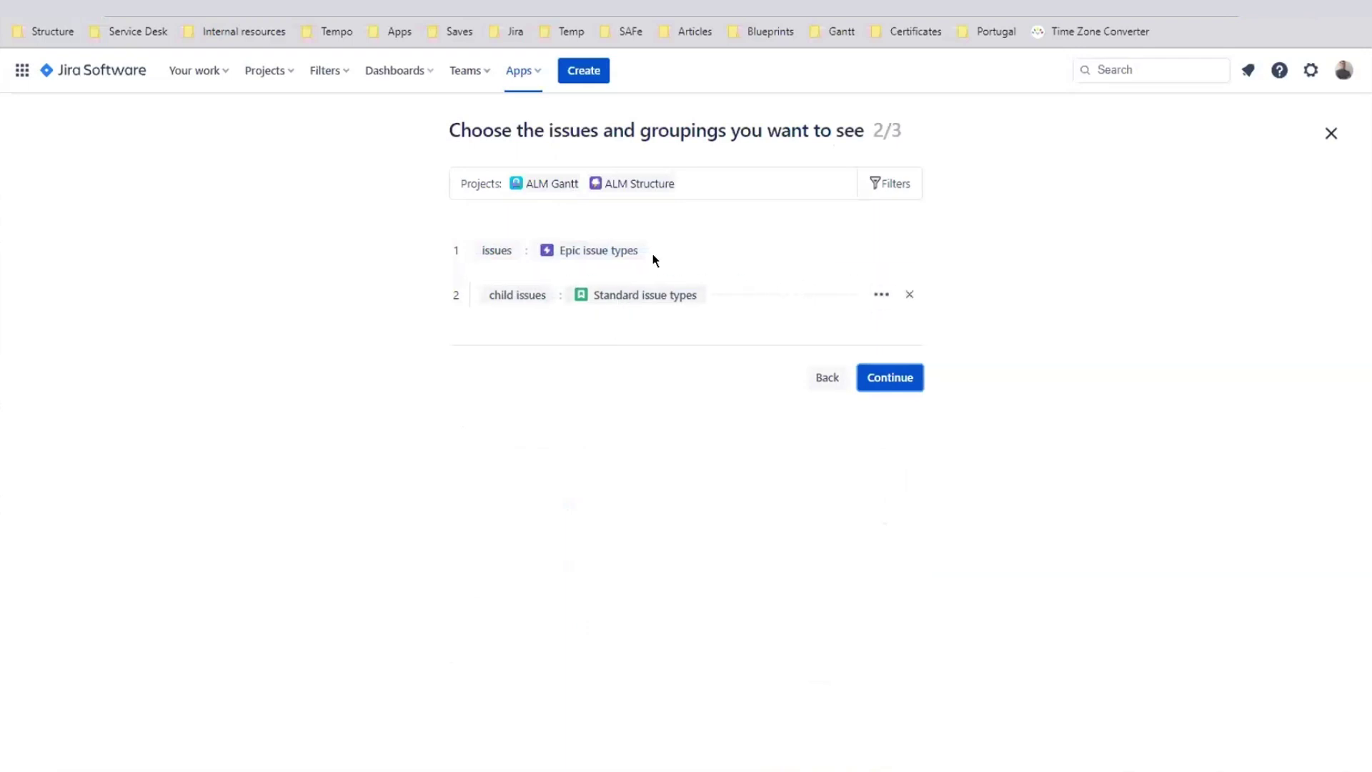
# Remove the child issues level and check the issue type choices for the top level, keeping Epic issue types.
pyautogui.click(910, 295)
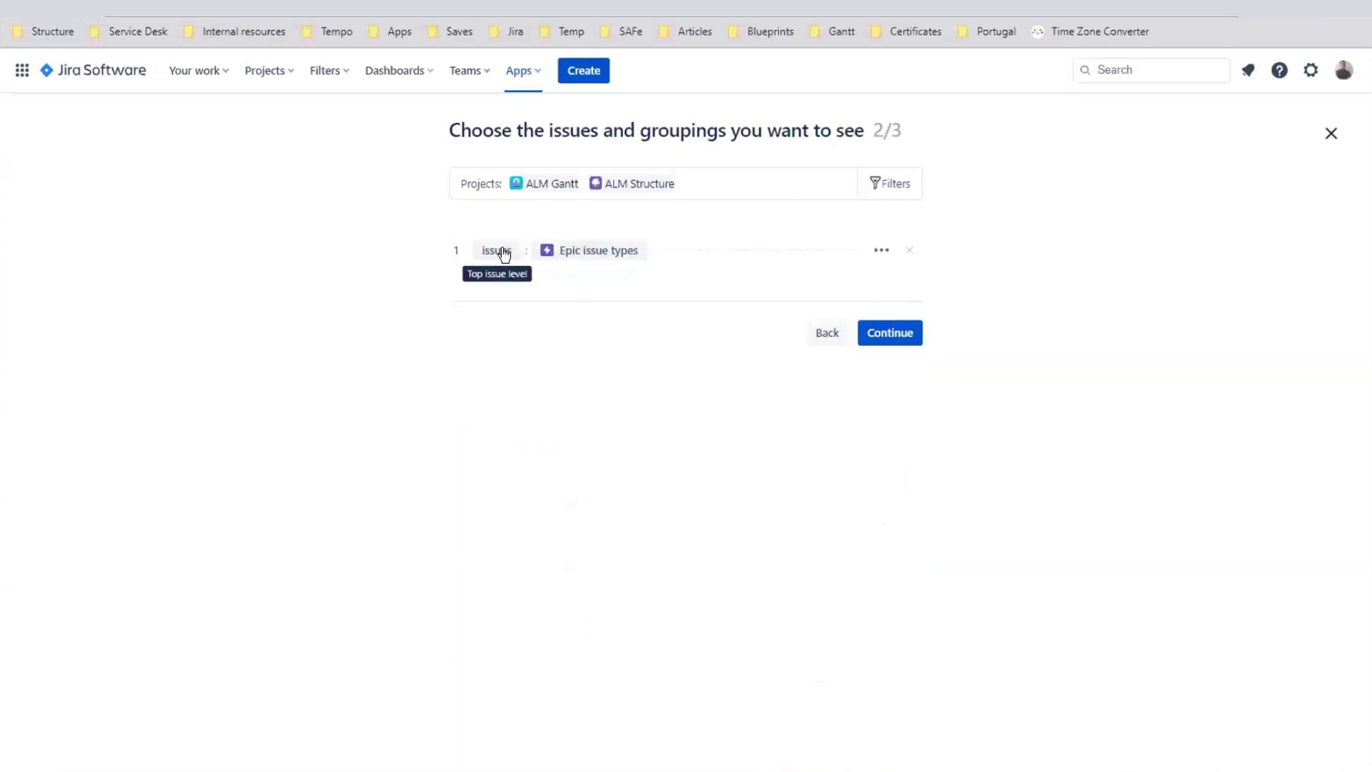
pyautogui.click(588, 258)
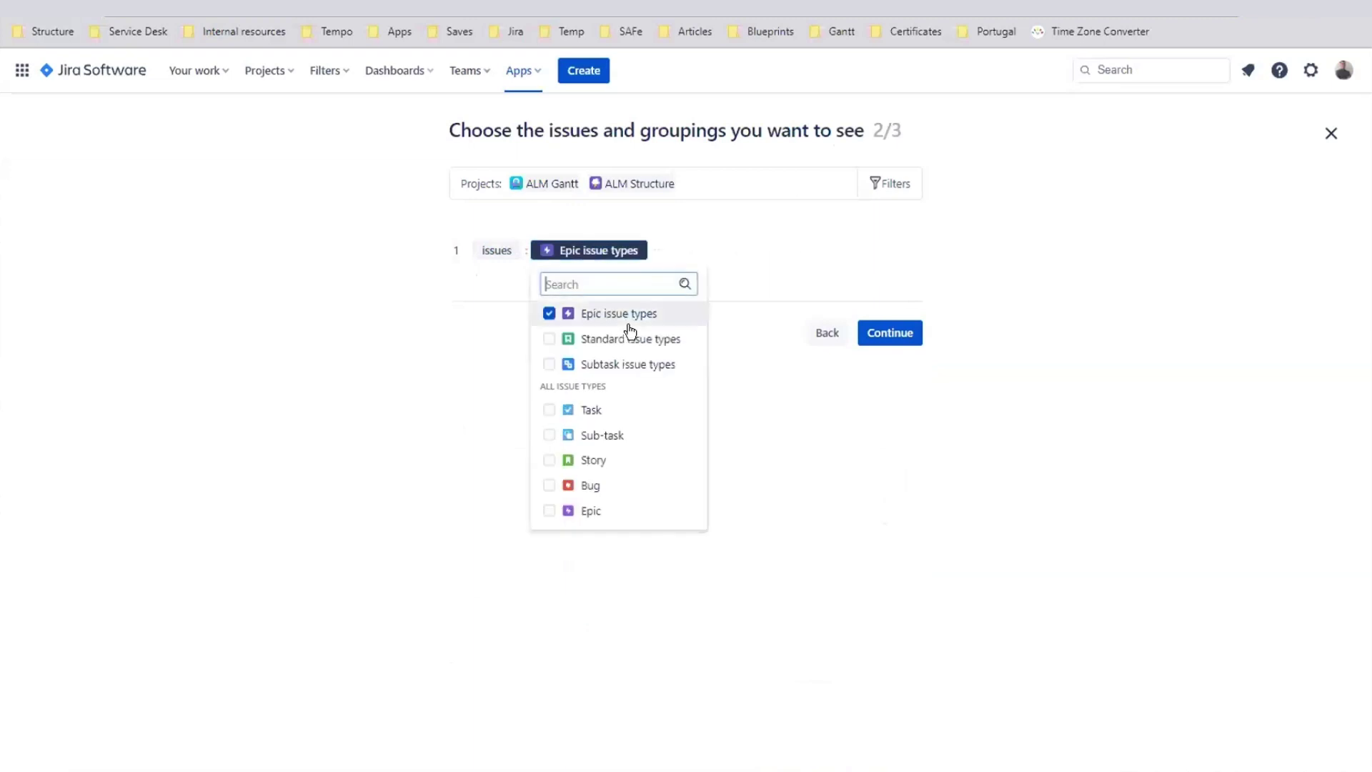
pyautogui.click(761, 303)
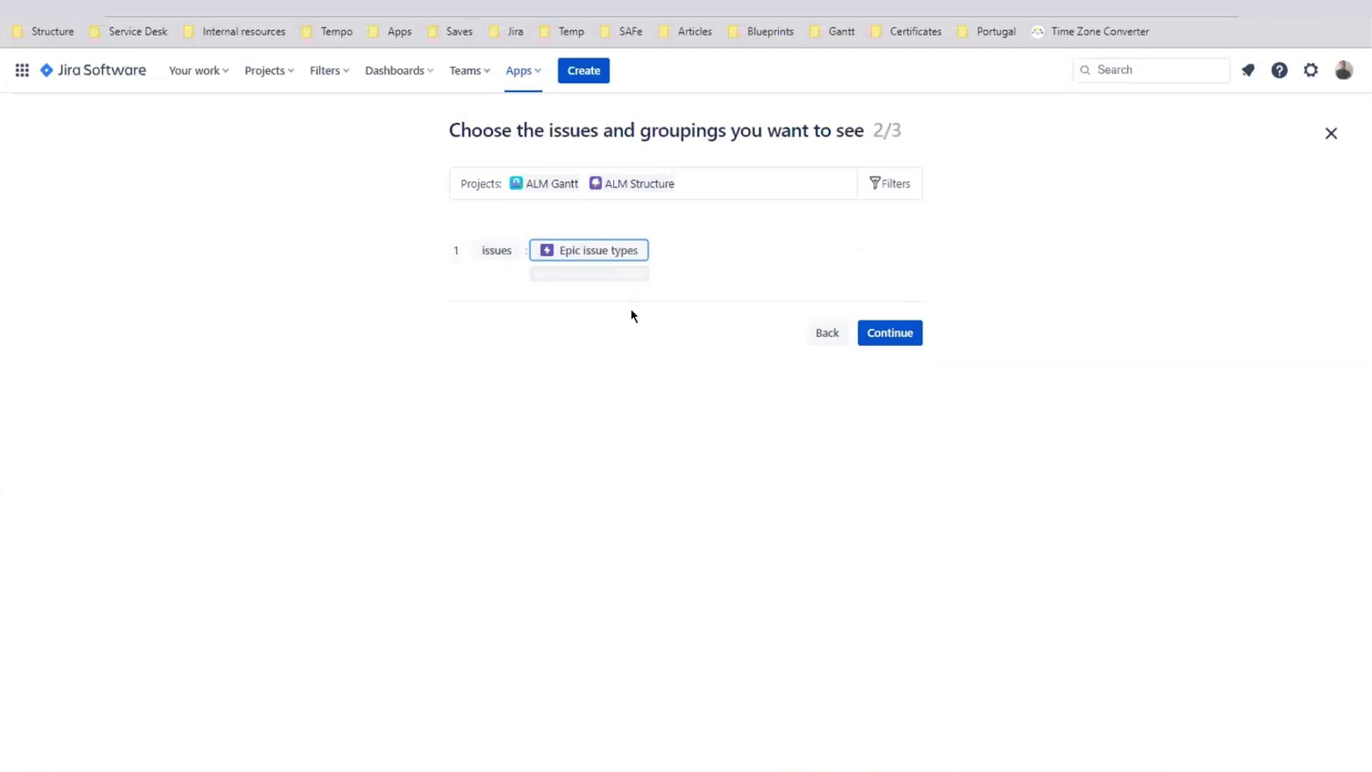
# Add a second level of child issues with Standard issue types under the epics.
pyautogui.click(650, 278)
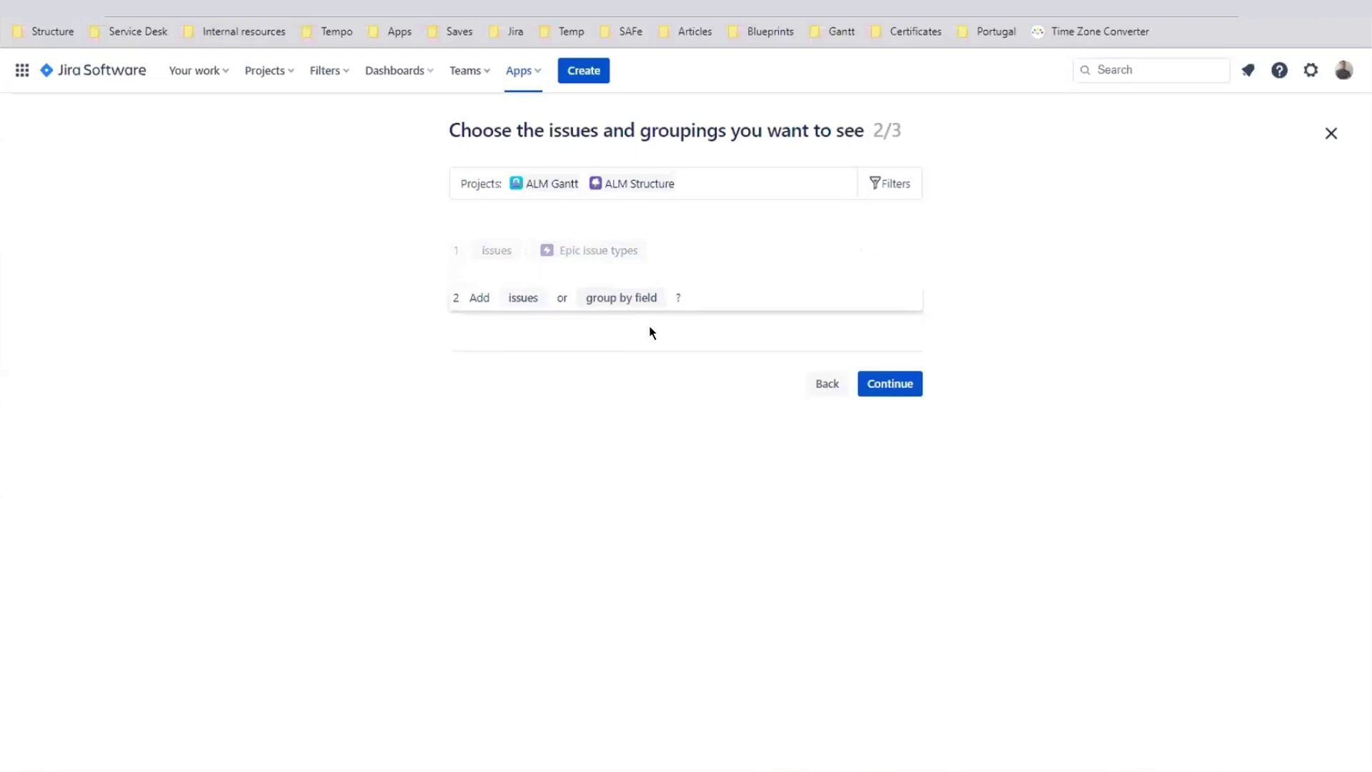
pyautogui.click(532, 299)
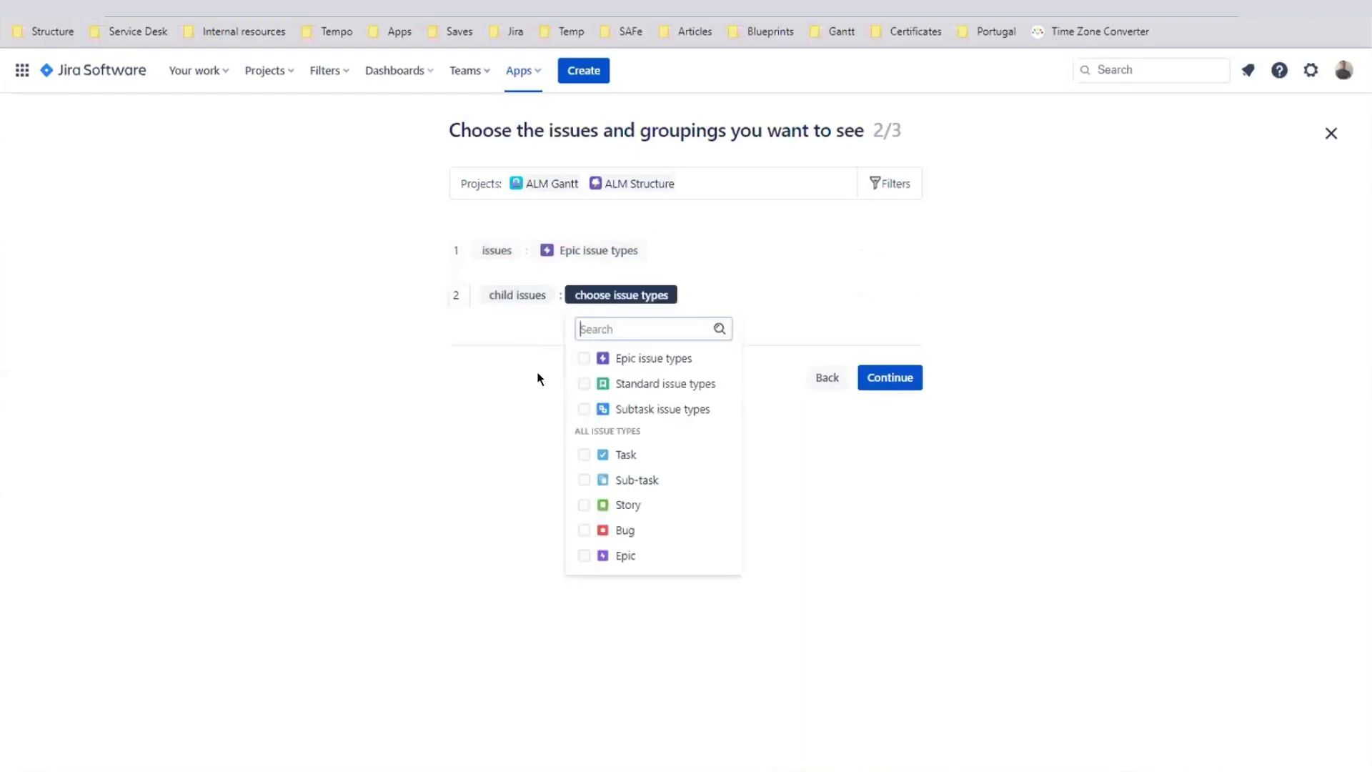
pyautogui.click(583, 383)
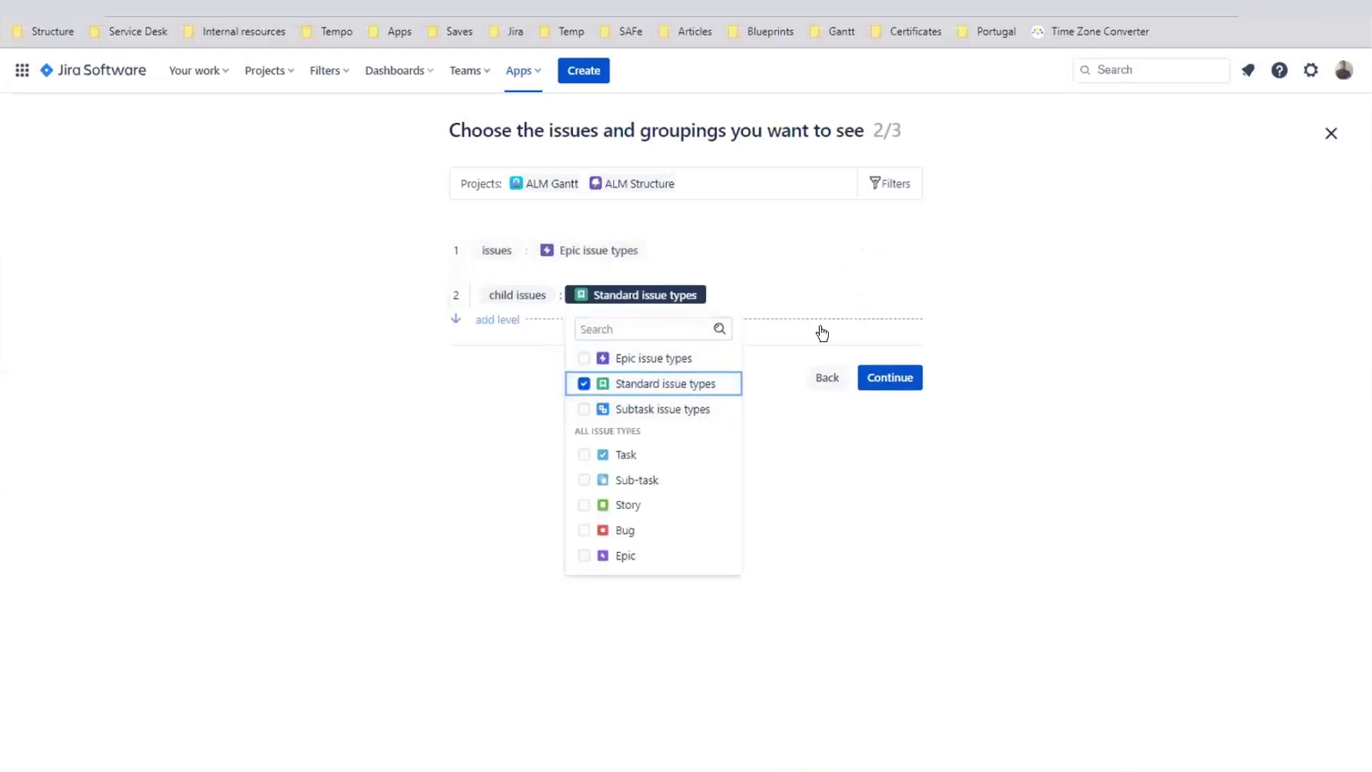
# Add a third level of child issues with Subtask issue types.
pyautogui.click(814, 323)
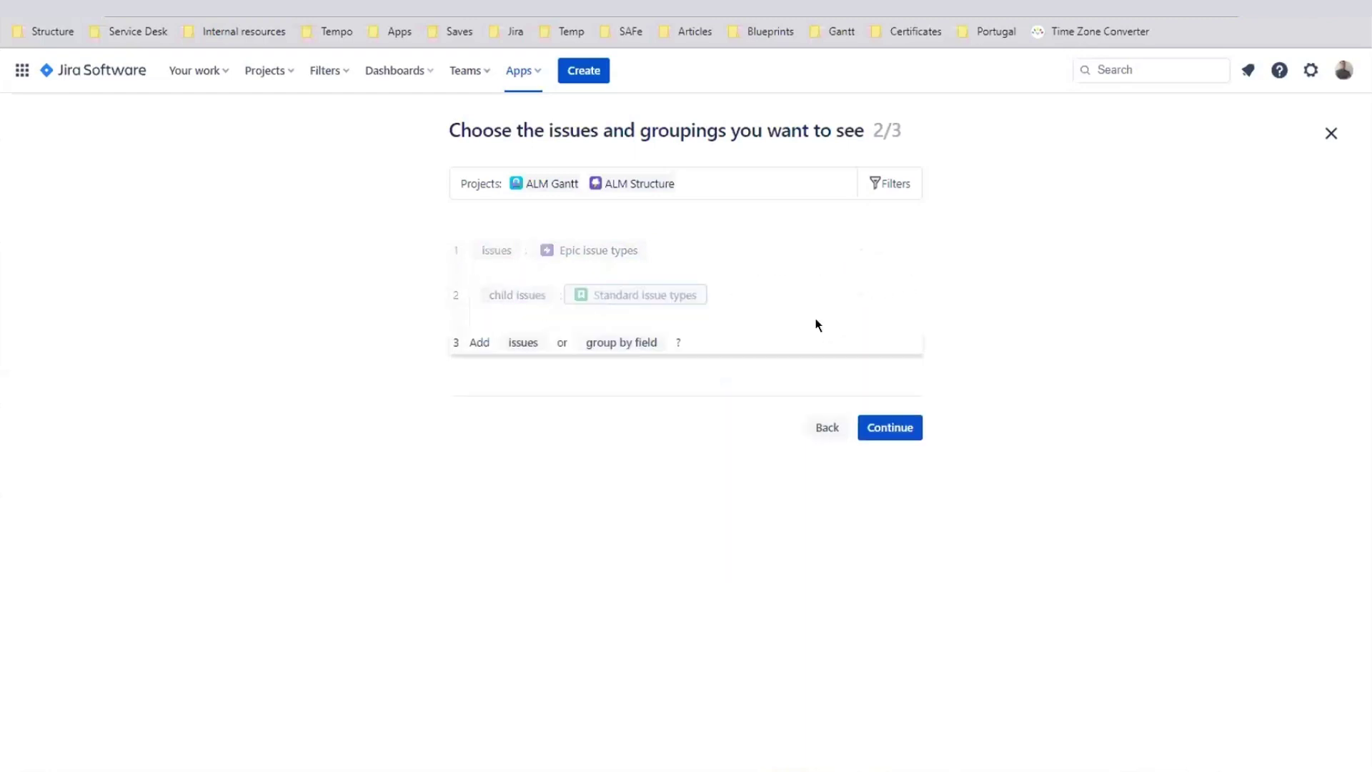
pyautogui.click(525, 343)
pyautogui.click(598, 452)
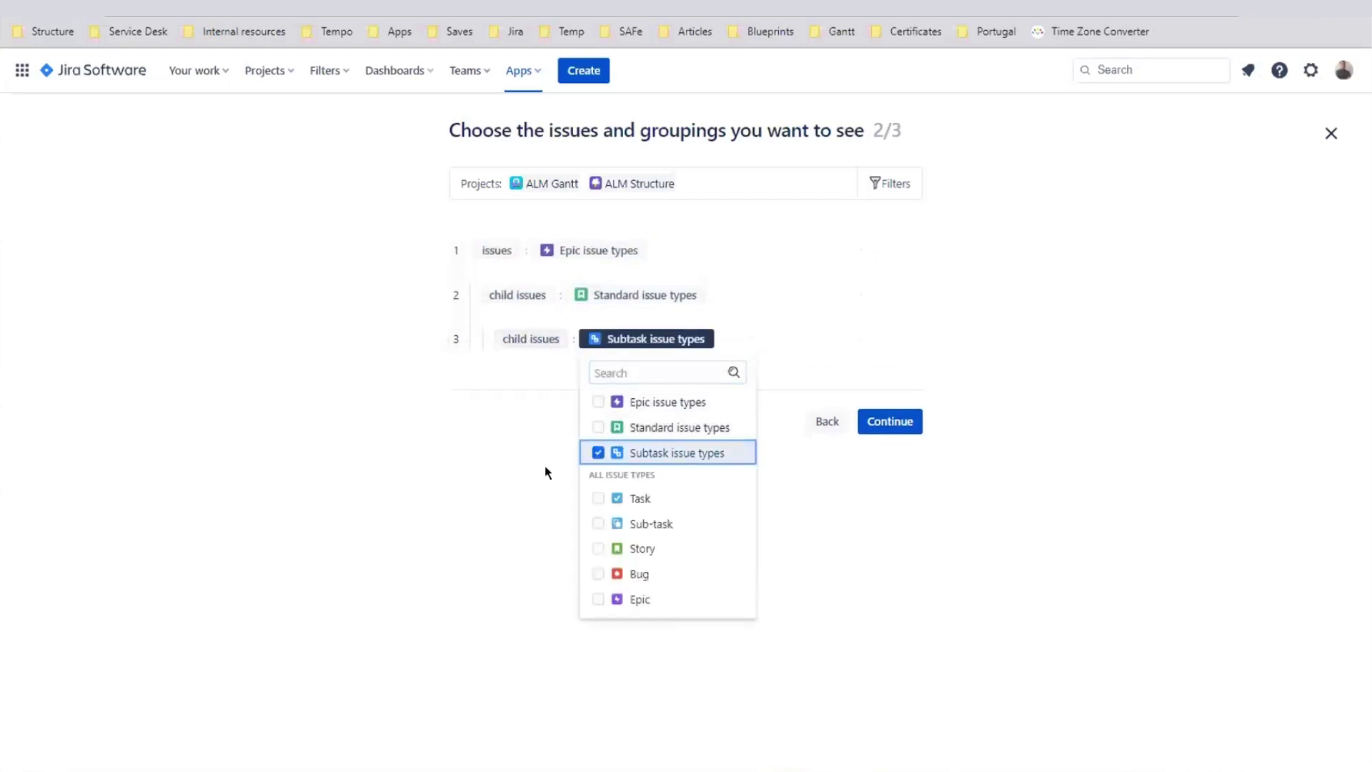
# Finish the level setup, name the new structure "Speed mode" and create it.
pyautogui.click(828, 376)
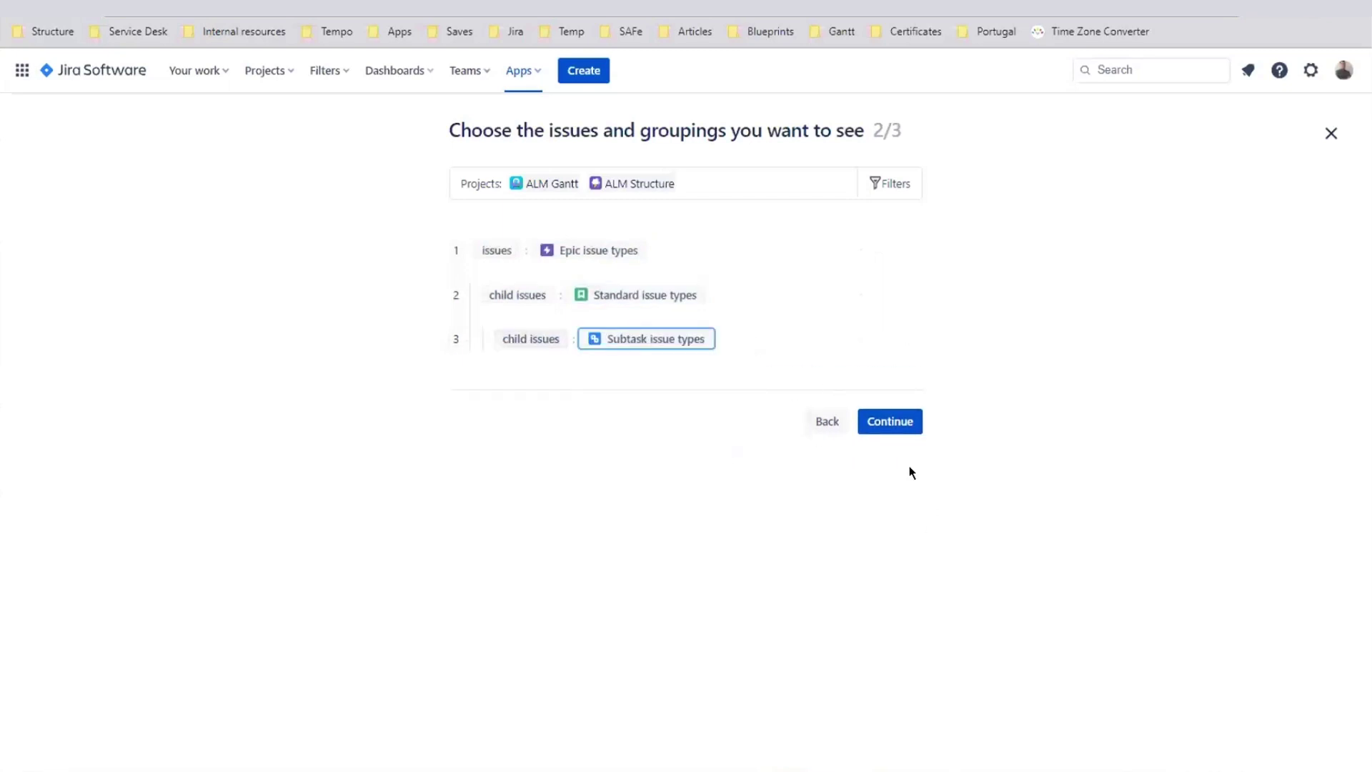
pyautogui.click(890, 423)
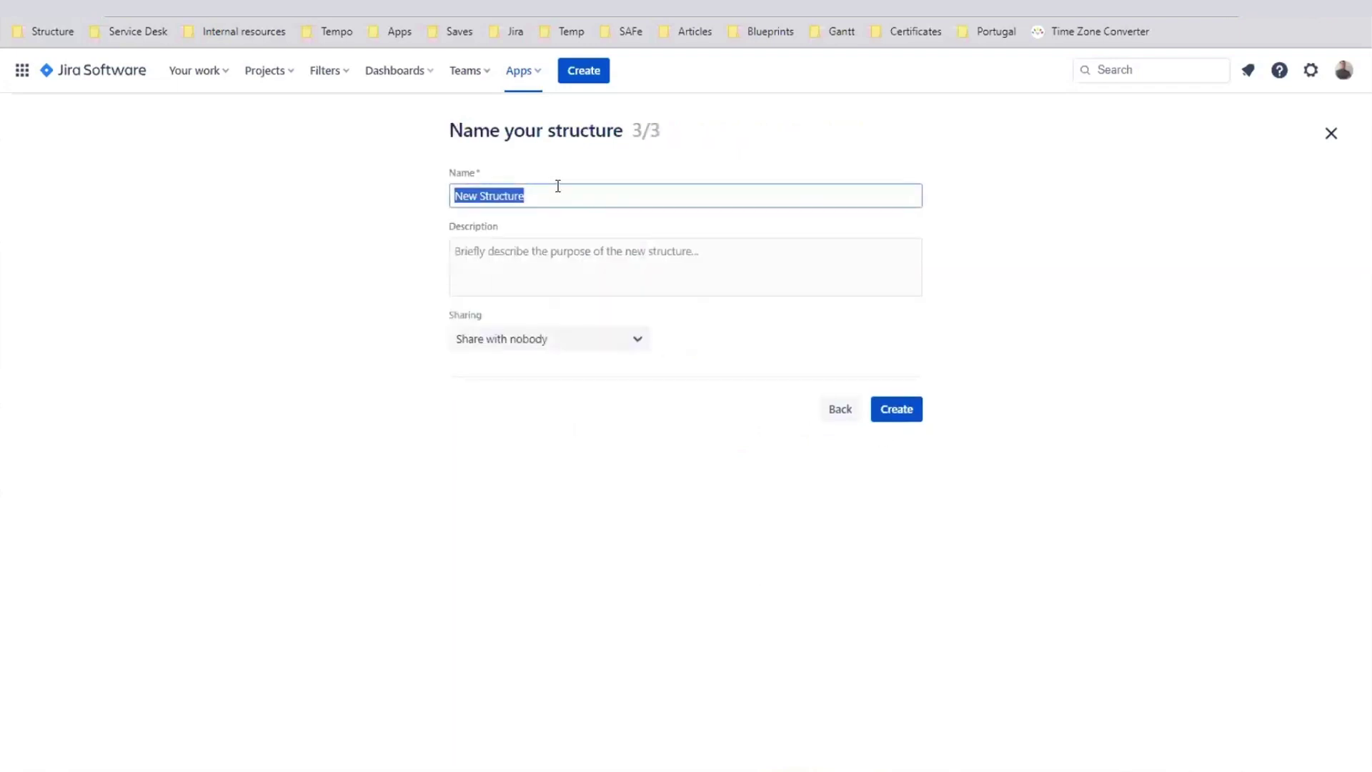
pyautogui.write('Speed')
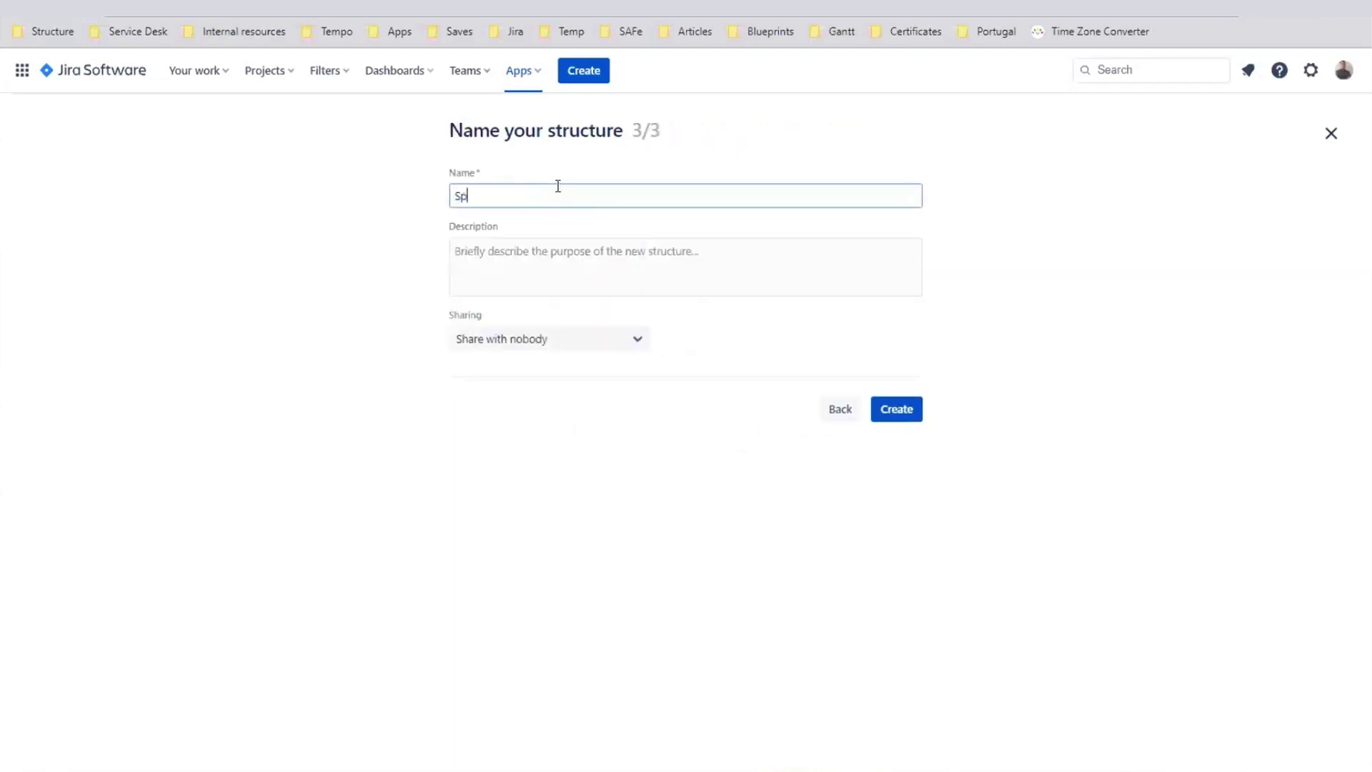
pyautogui.write('mode')
pyautogui.click(917, 406)
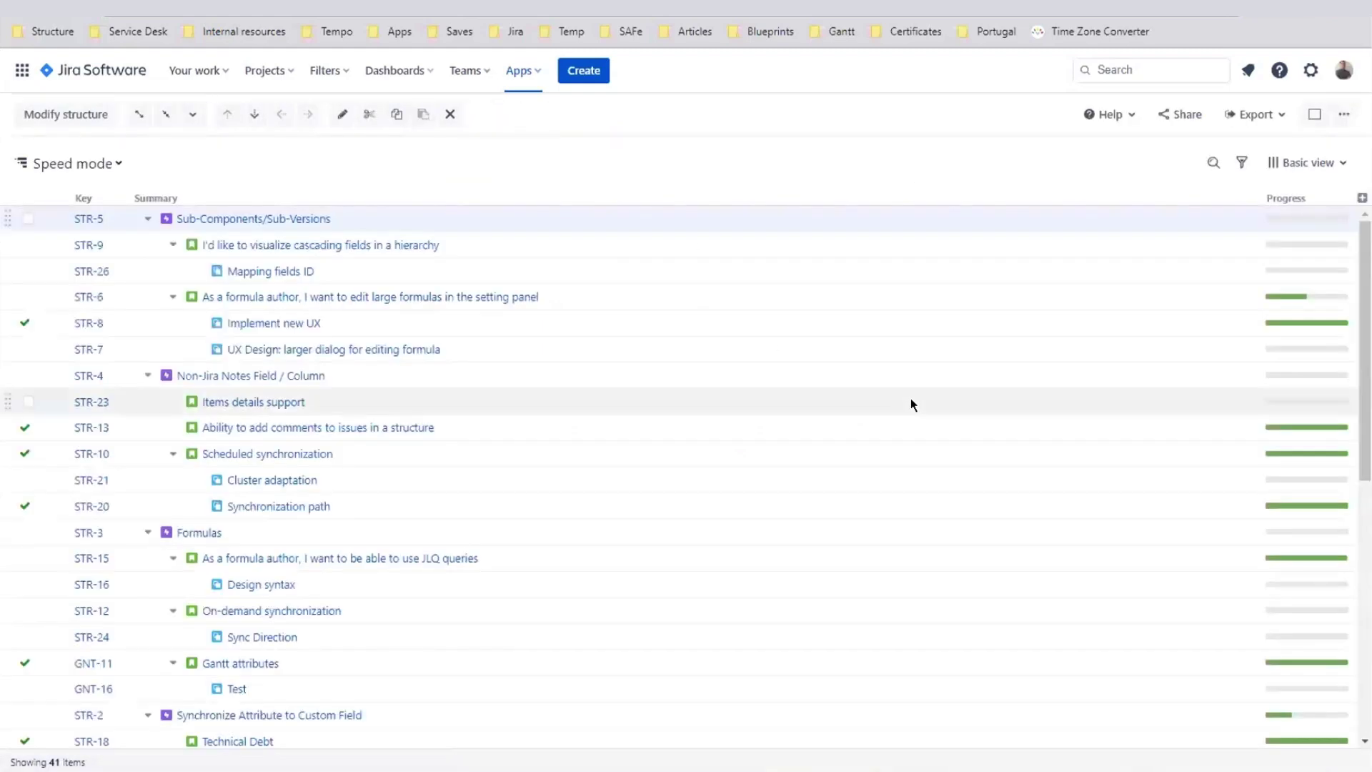
# Show a second panel beside the Speed mode structure and open the Power mode structure in it.
pyautogui.click(1314, 114)
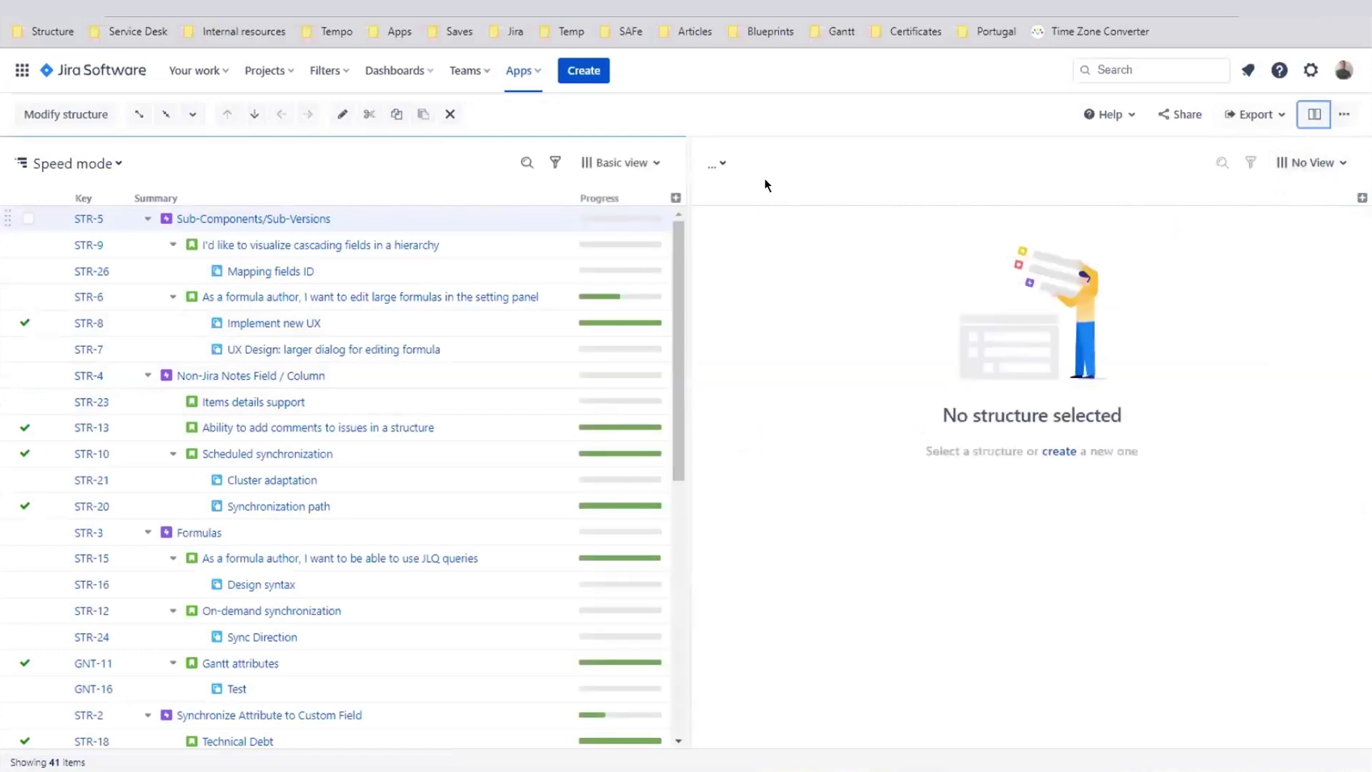
pyautogui.click(717, 163)
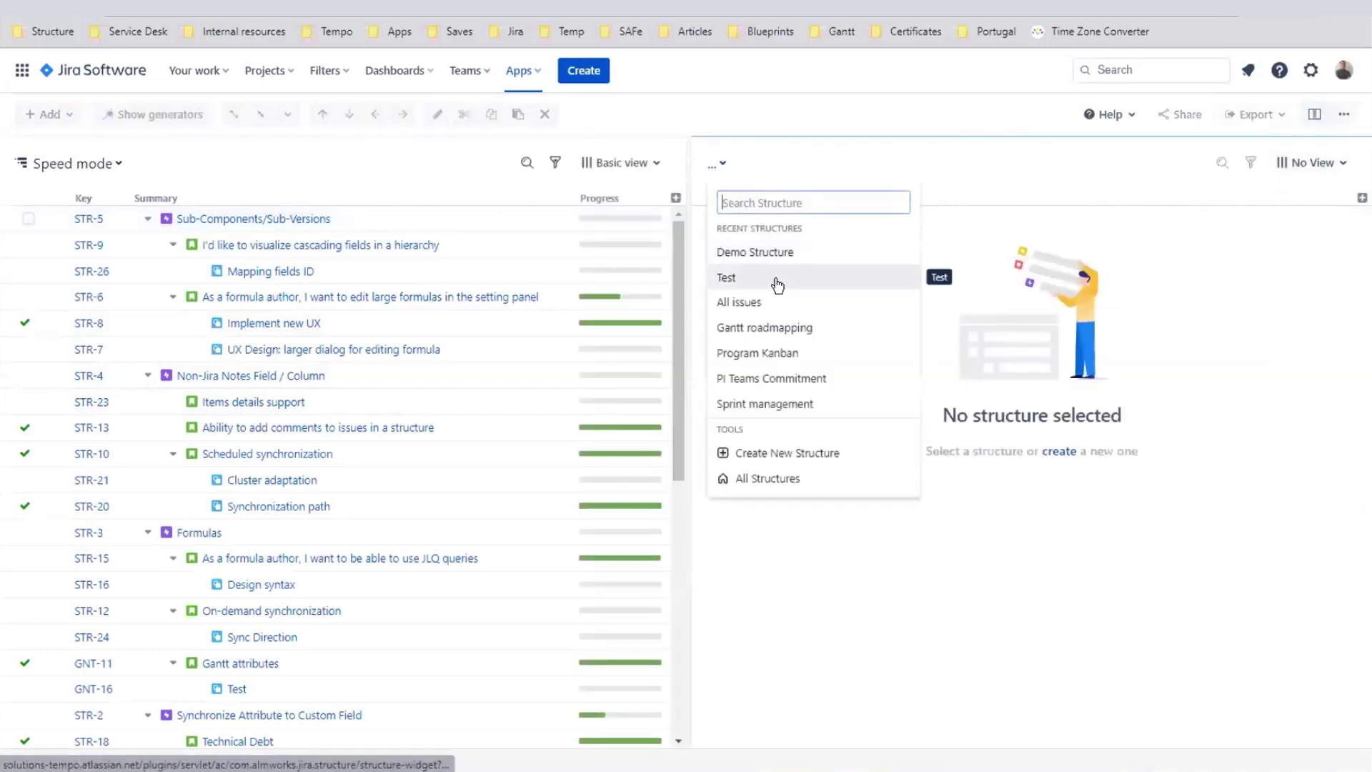
pyautogui.write('pc')
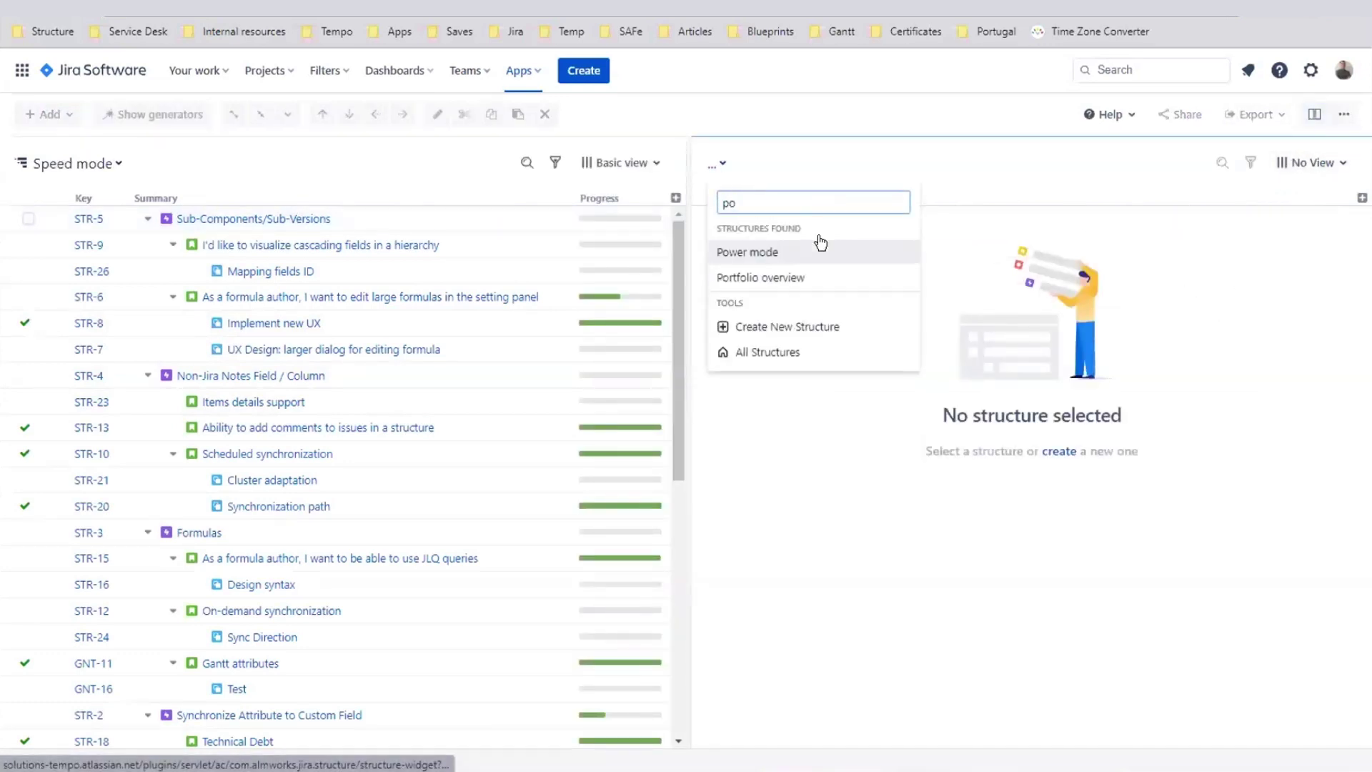
pyautogui.click(818, 247)
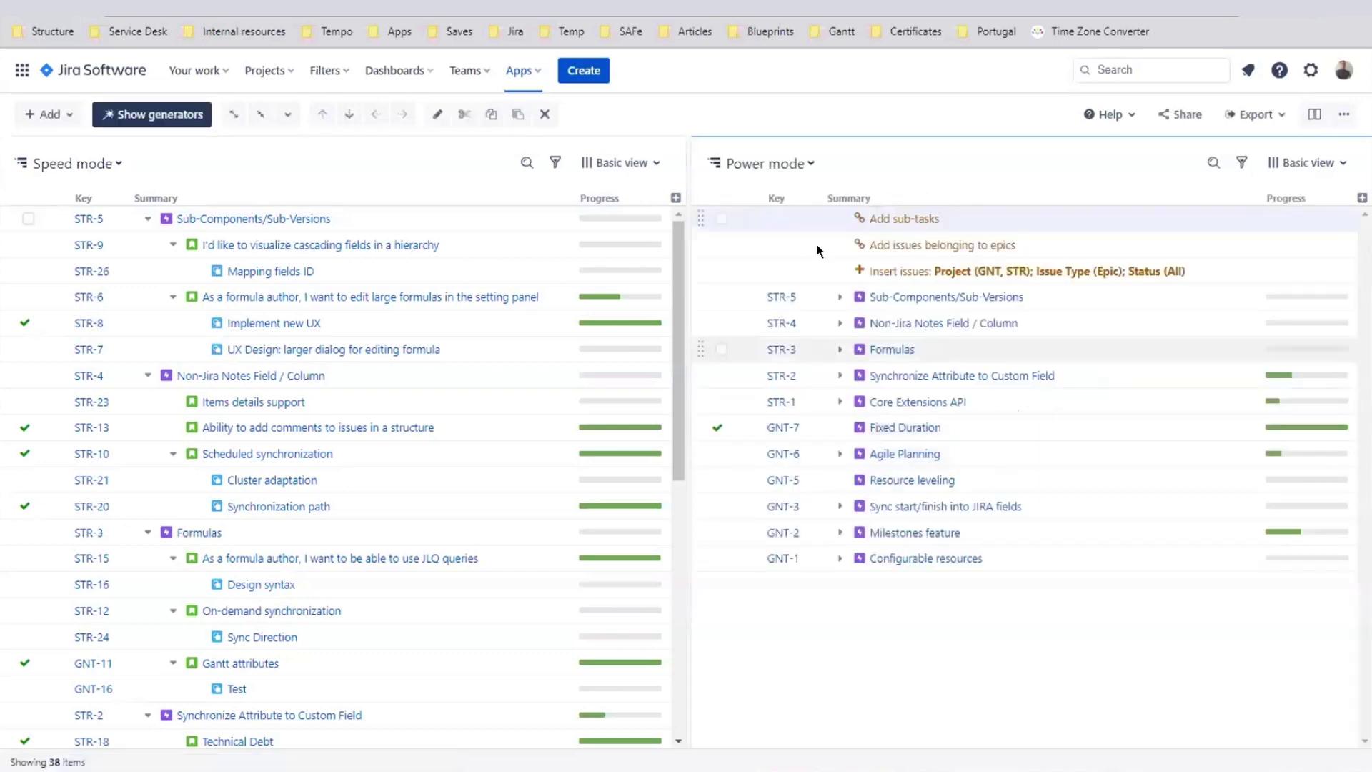
# Expand the whole Power mode structure with its generators shown, and collapse the two parent stories under the Sub-Components/Sub-Versions epic.
pyautogui.click(234, 114)
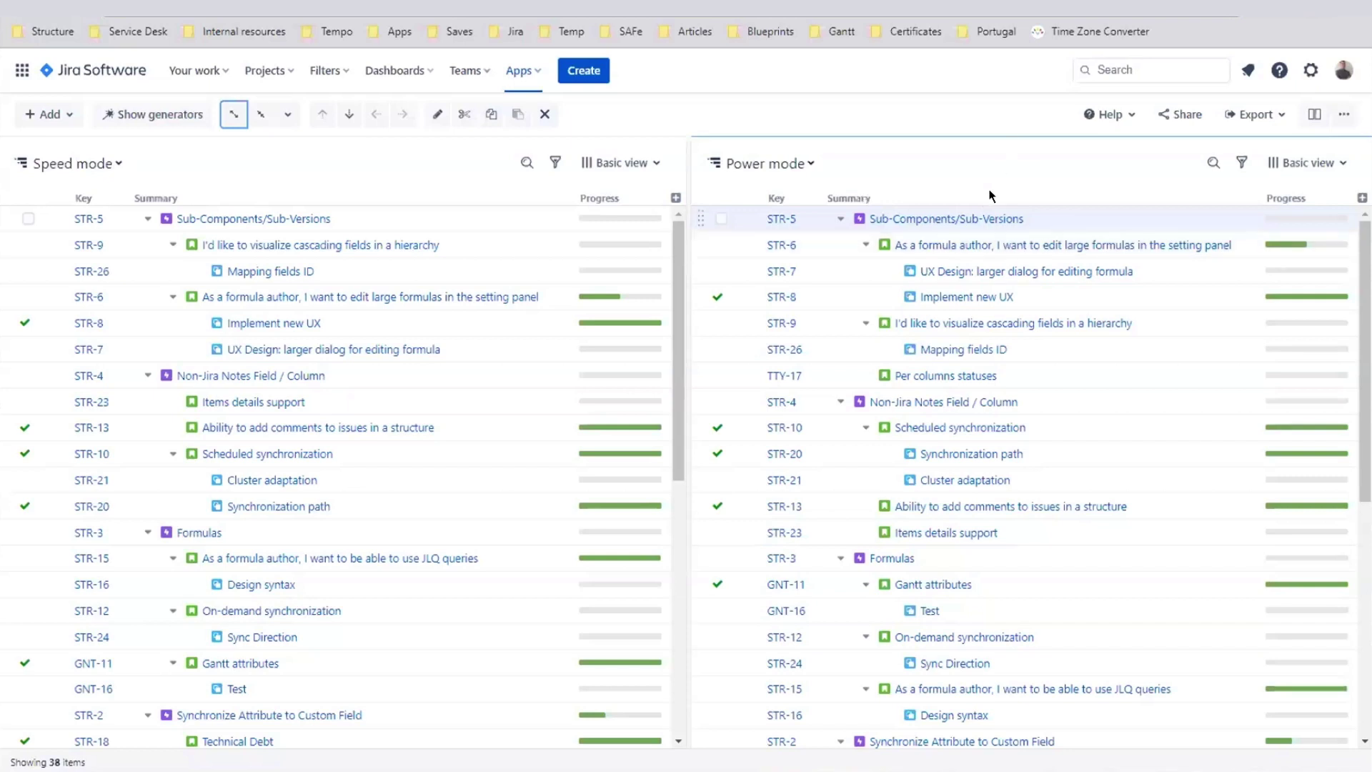
pyautogui.click(163, 114)
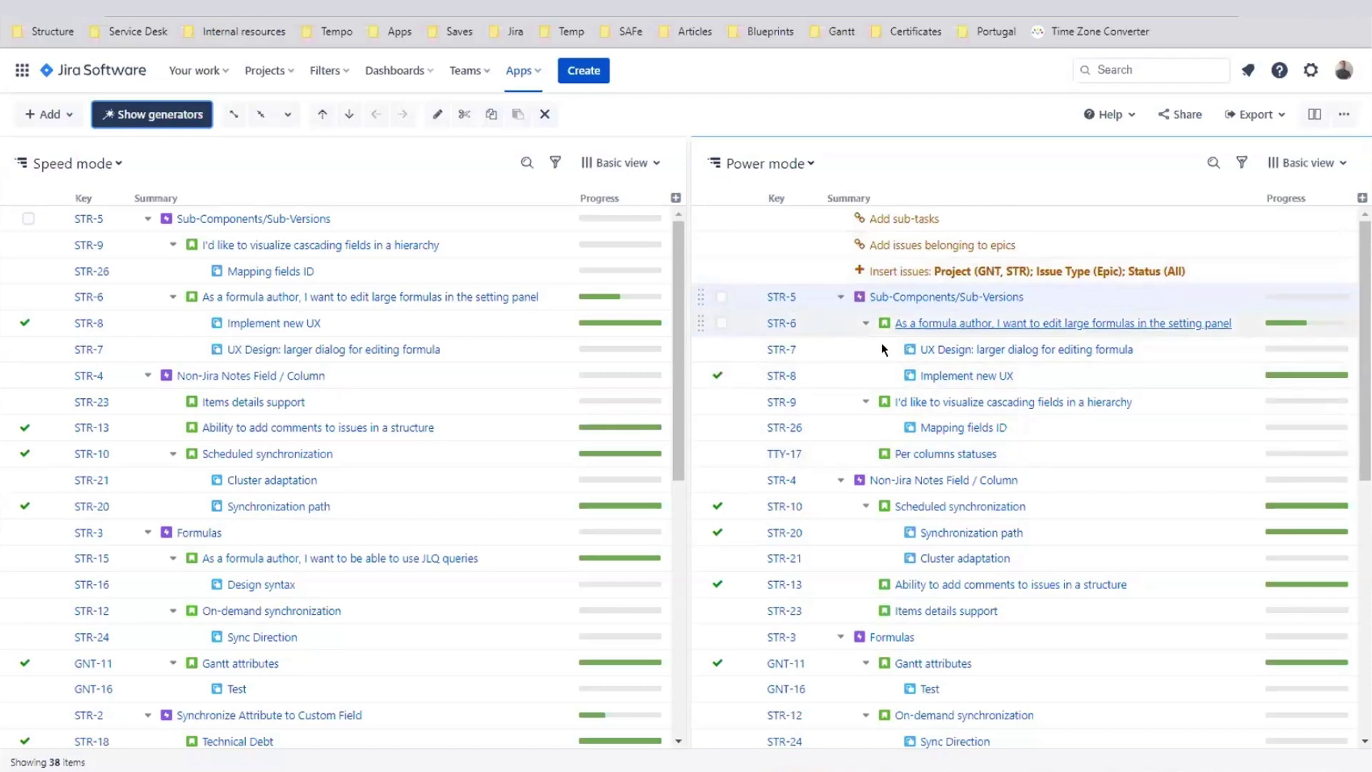
pyautogui.click(840, 296)
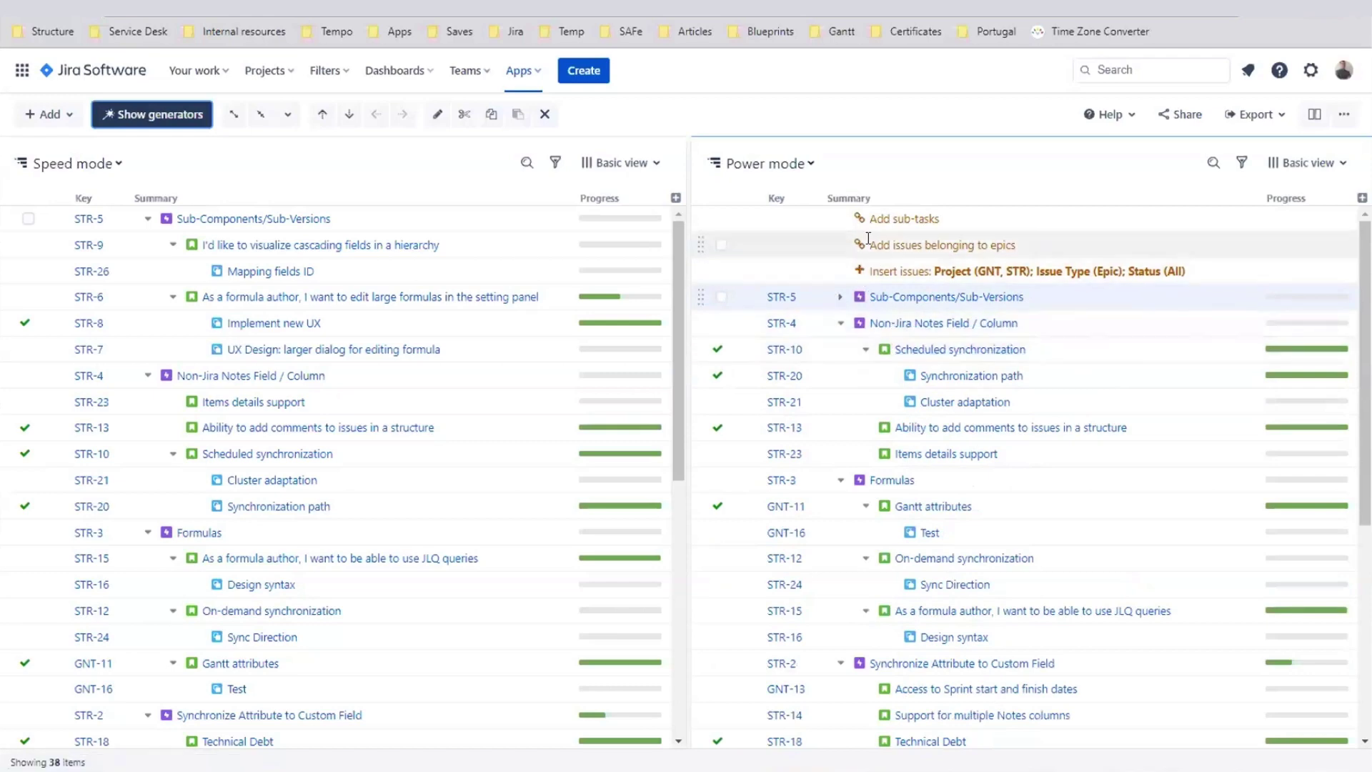
pyautogui.click(840, 296)
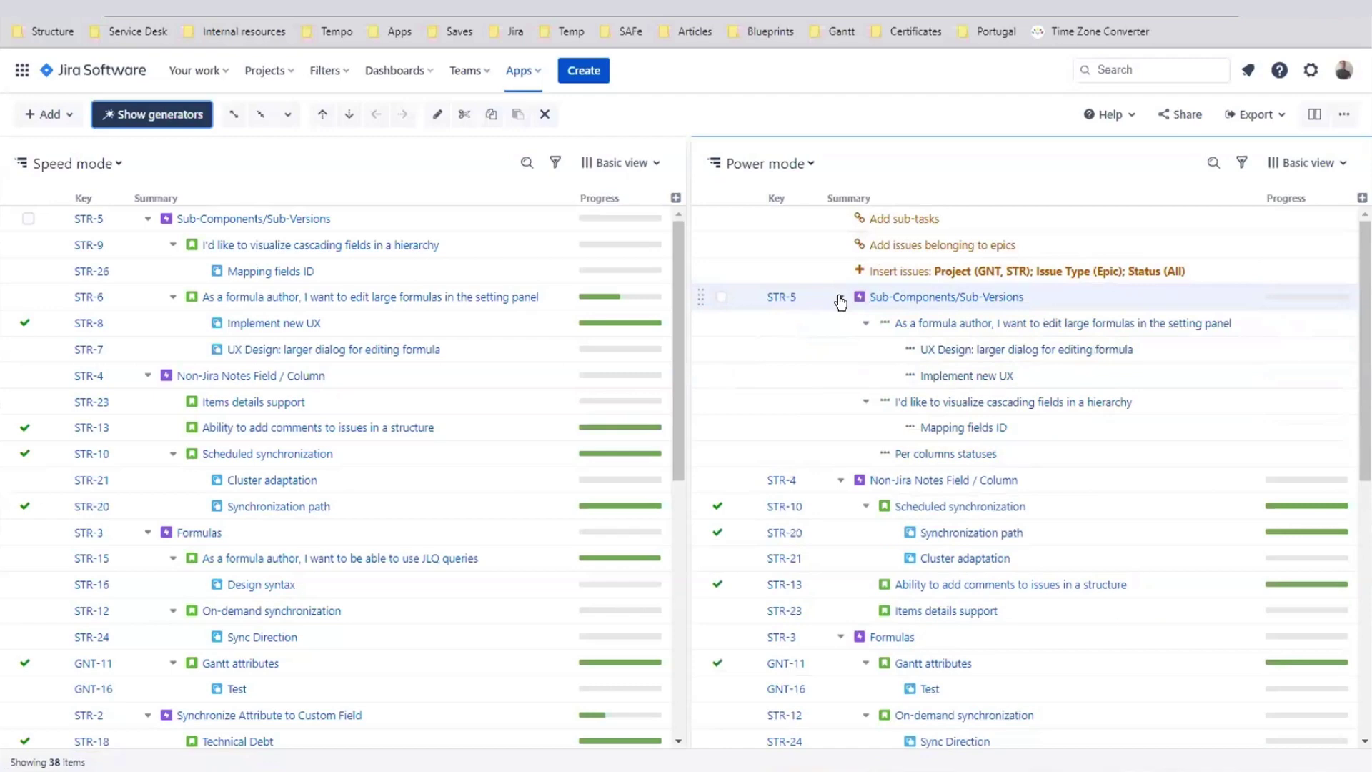
pyautogui.click(865, 323)
pyautogui.click(866, 350)
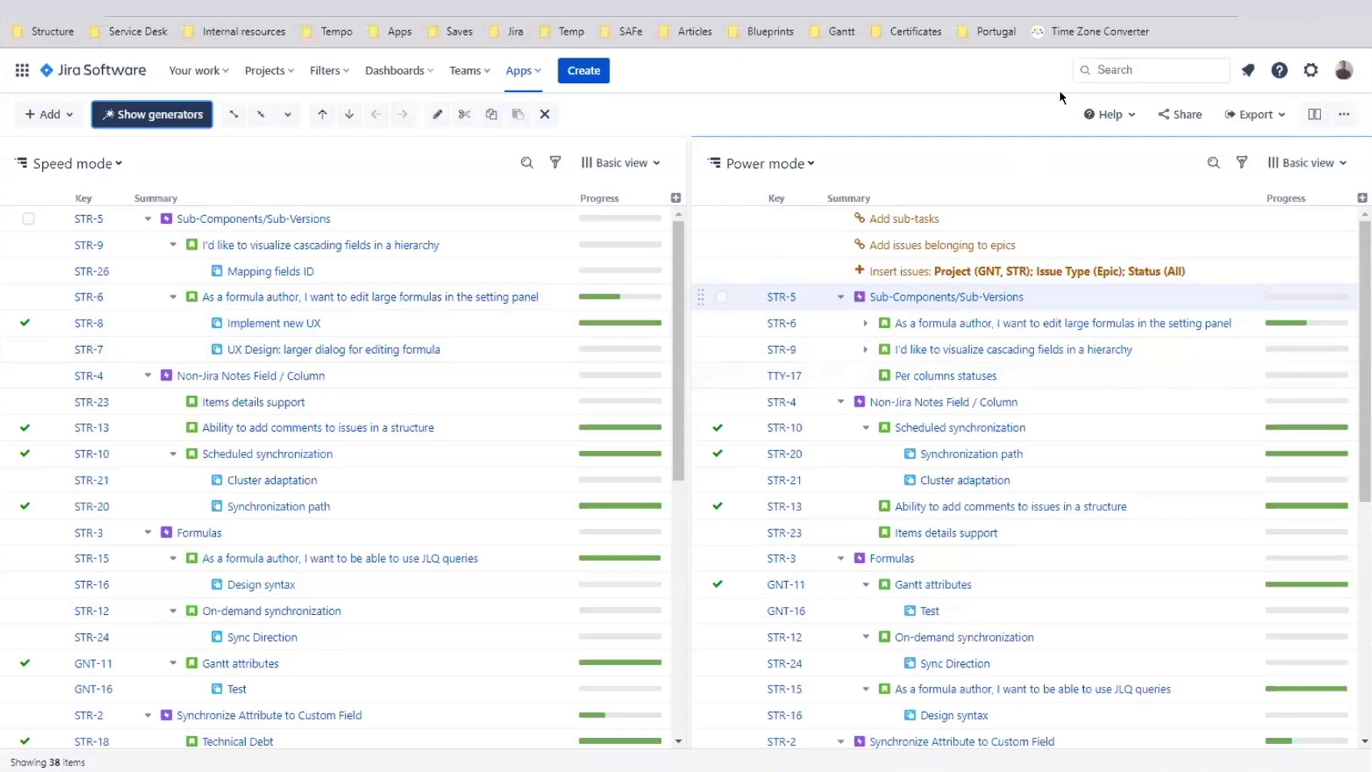
# Review the Speed mode structure's level definition, cancel without changes and keep the side-by-side view with Power mode.
pyautogui.click(1313, 114)
pyautogui.click(55, 115)
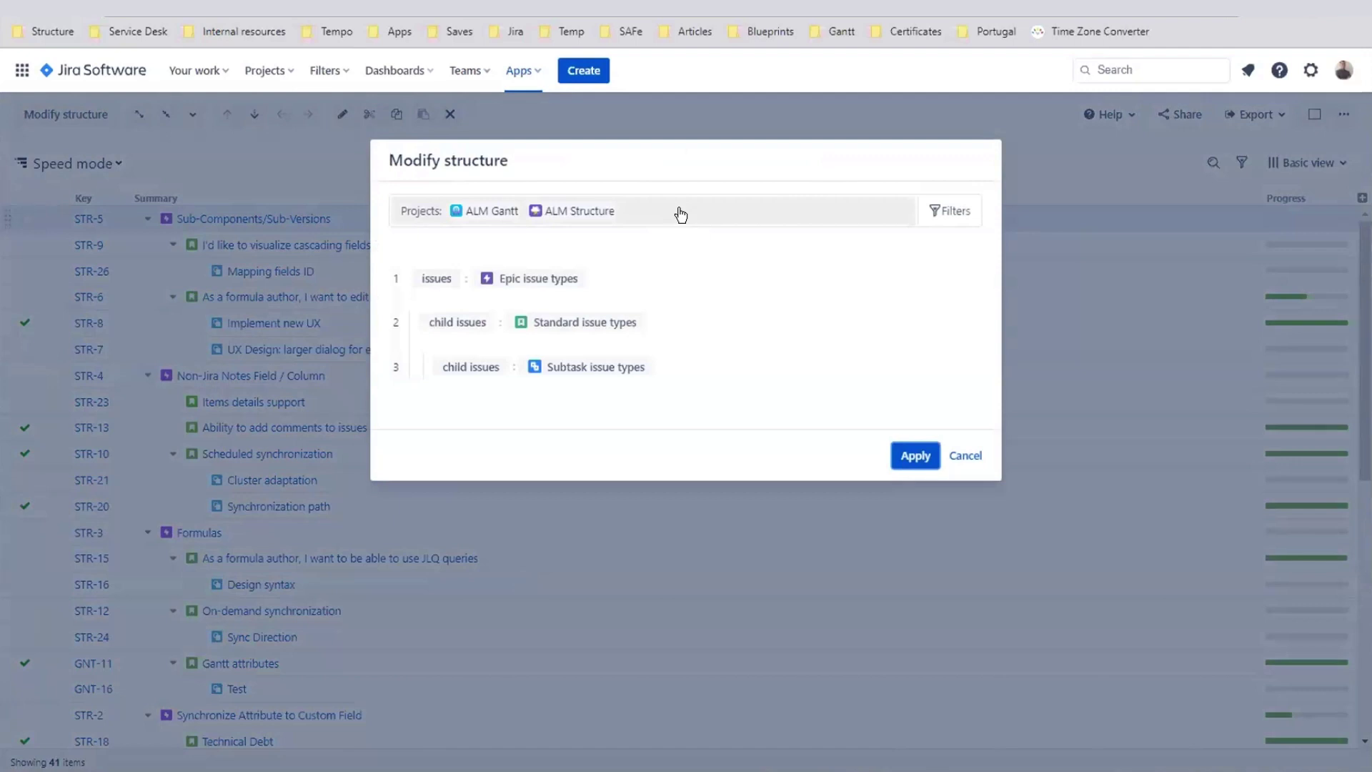
pyautogui.click(970, 455)
pyautogui.click(1314, 114)
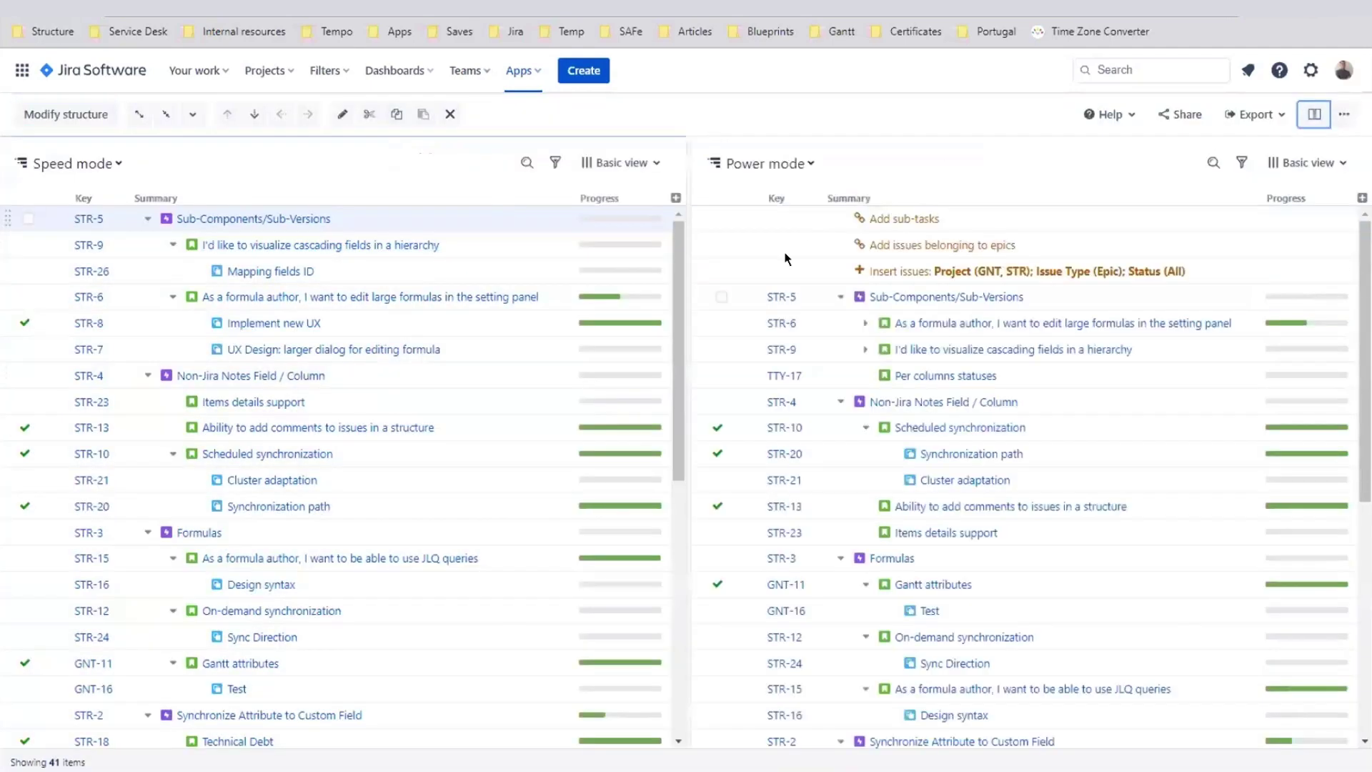
pyautogui.click(101, 119)
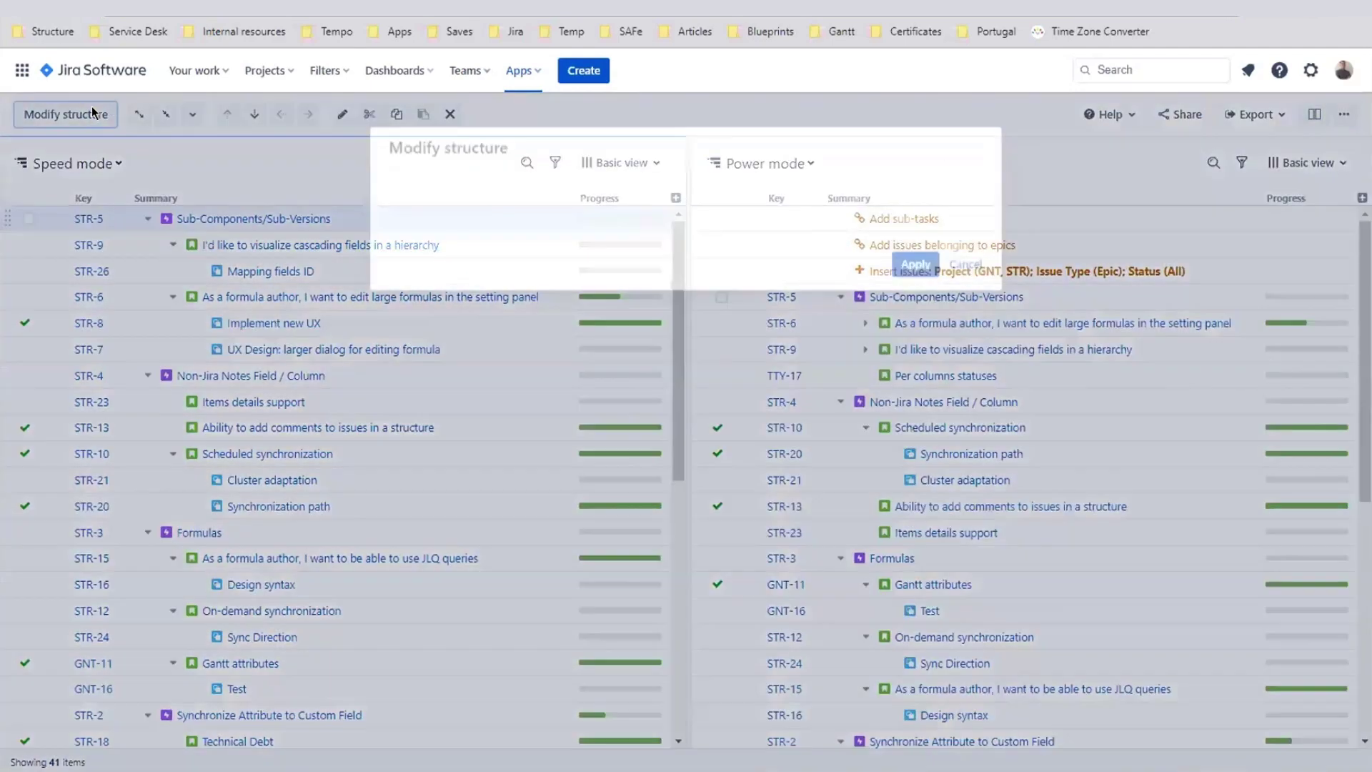
pyautogui.click(966, 457)
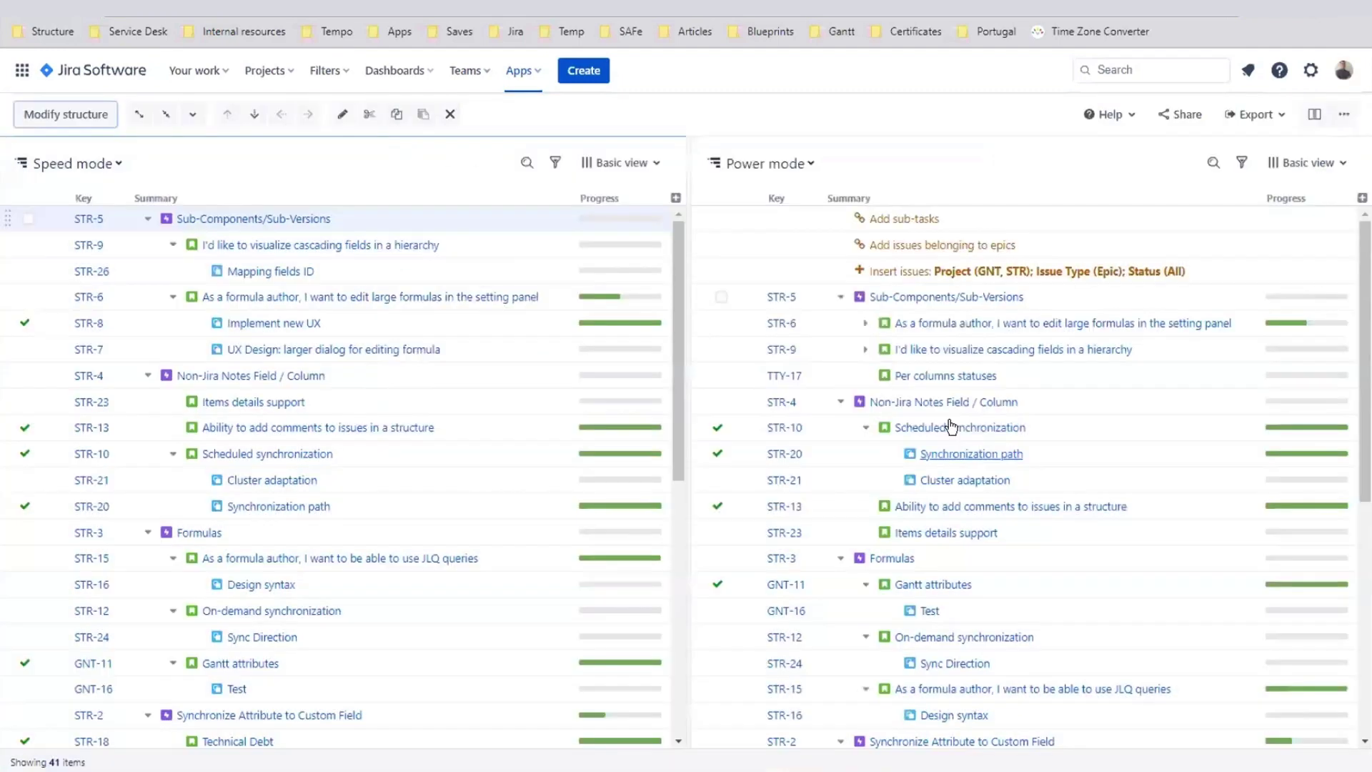
# Hide the Power mode generators and collapse both stories under the Sub-Components/Sub-Versions epic in the Speed mode structure.
pyautogui.click(143, 119)
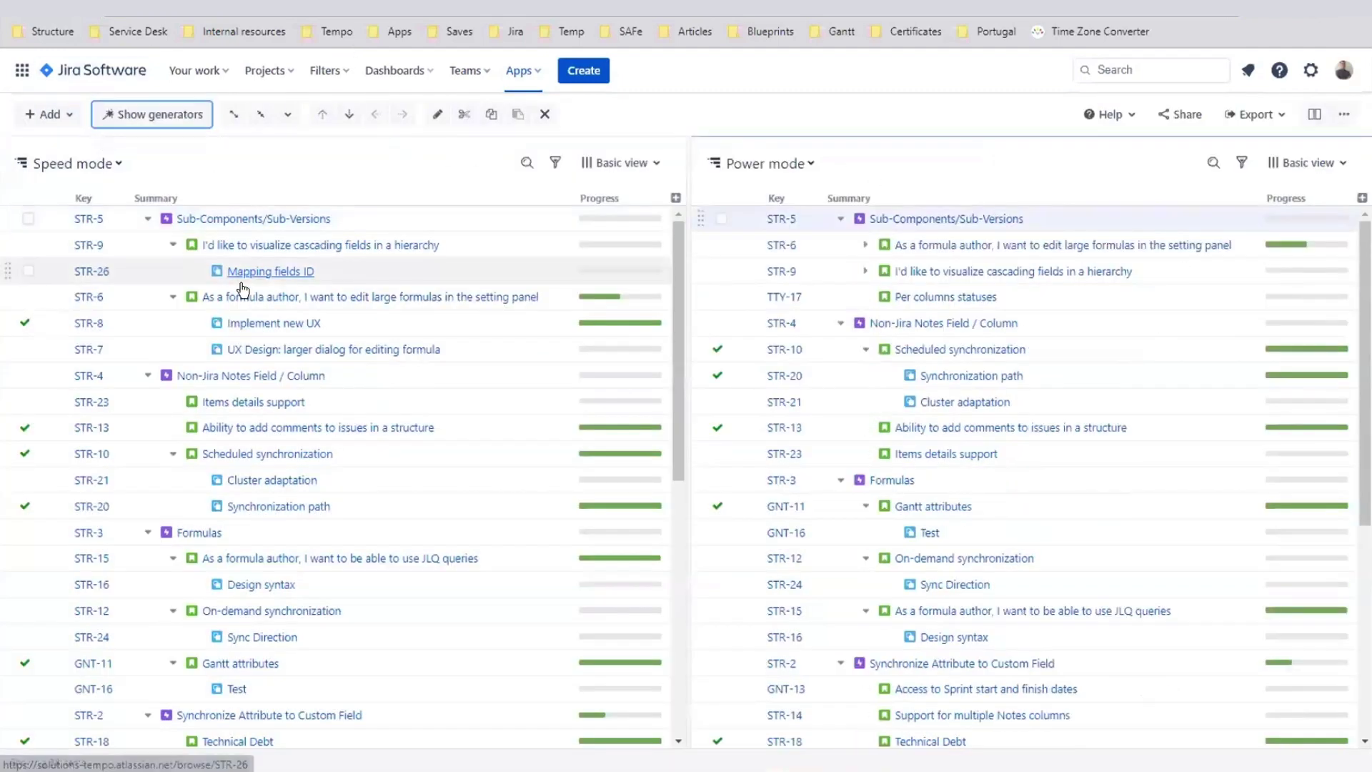
pyautogui.click(172, 244)
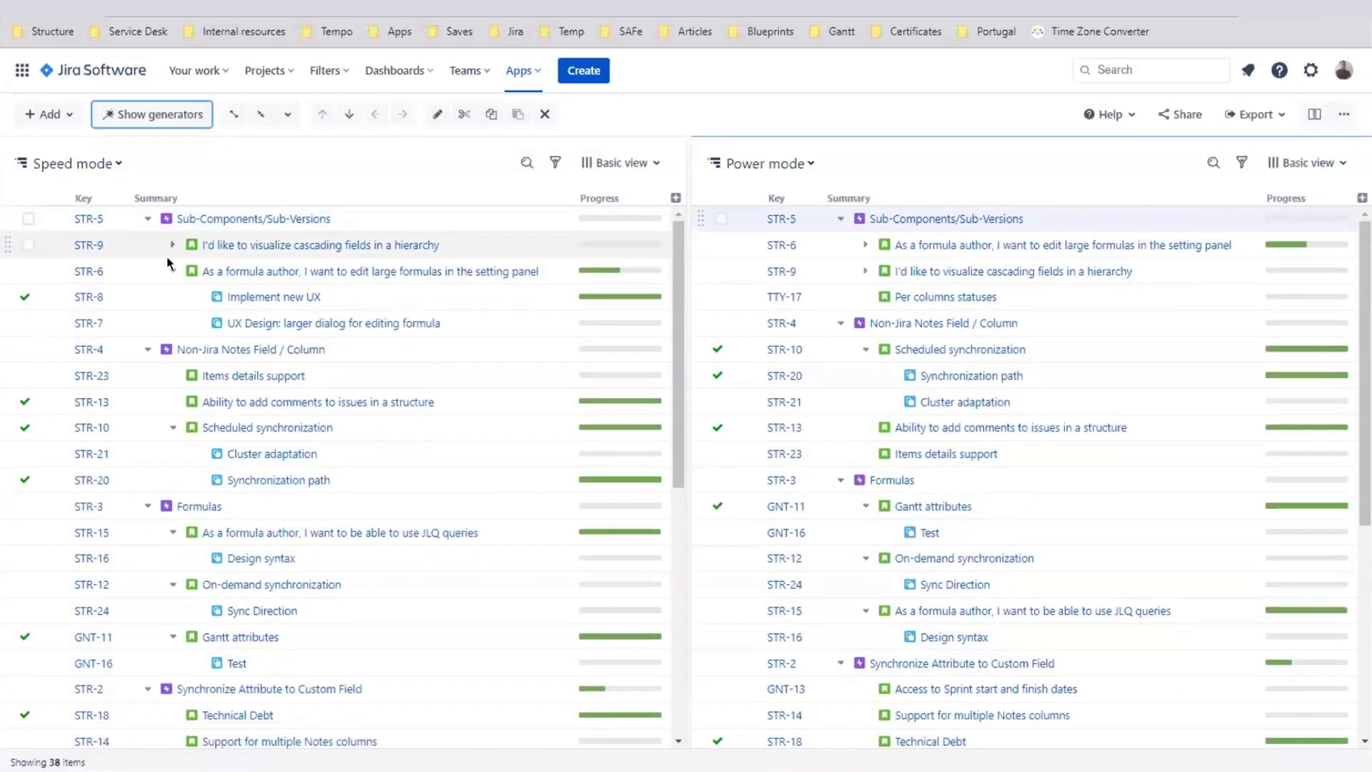
pyautogui.click(172, 271)
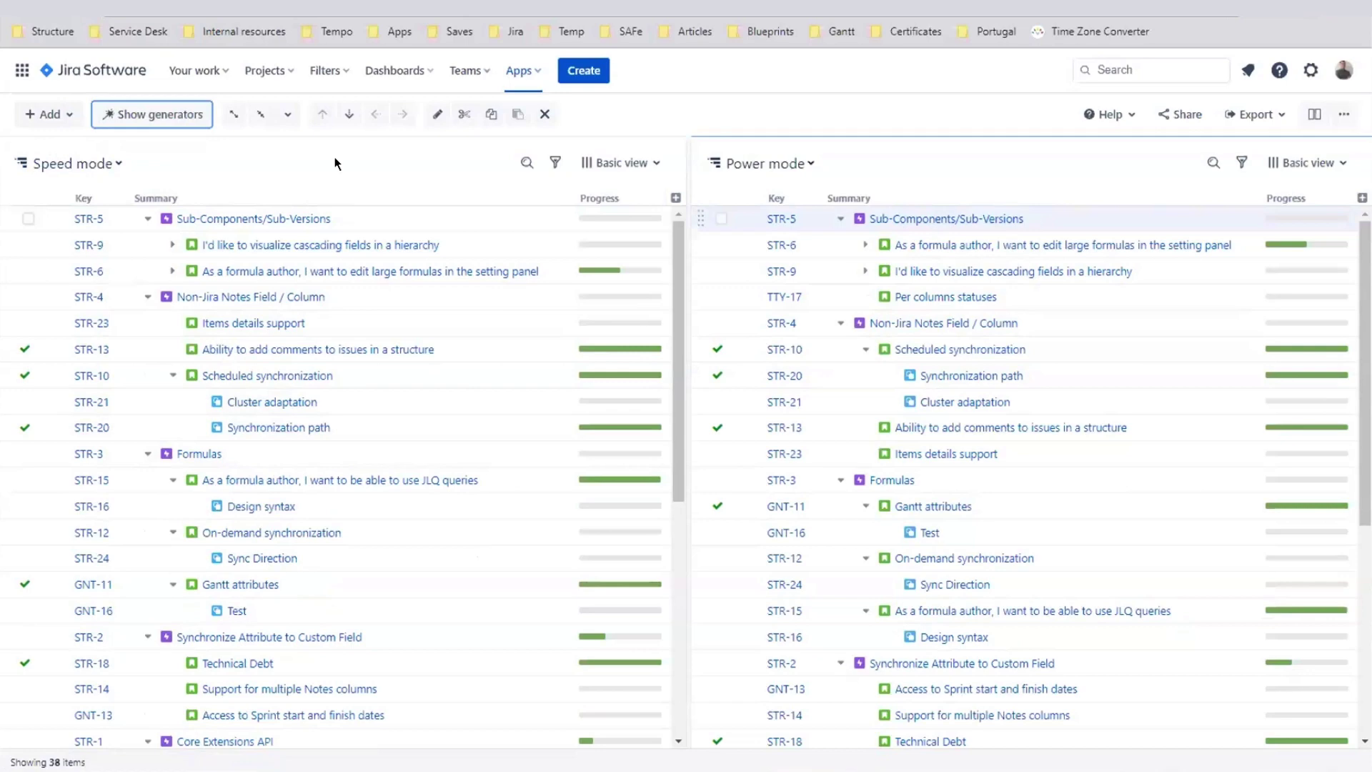
# Show the Power mode generators and check the rule types offered for a filter generator, without creating one.
pyautogui.click(925, 166)
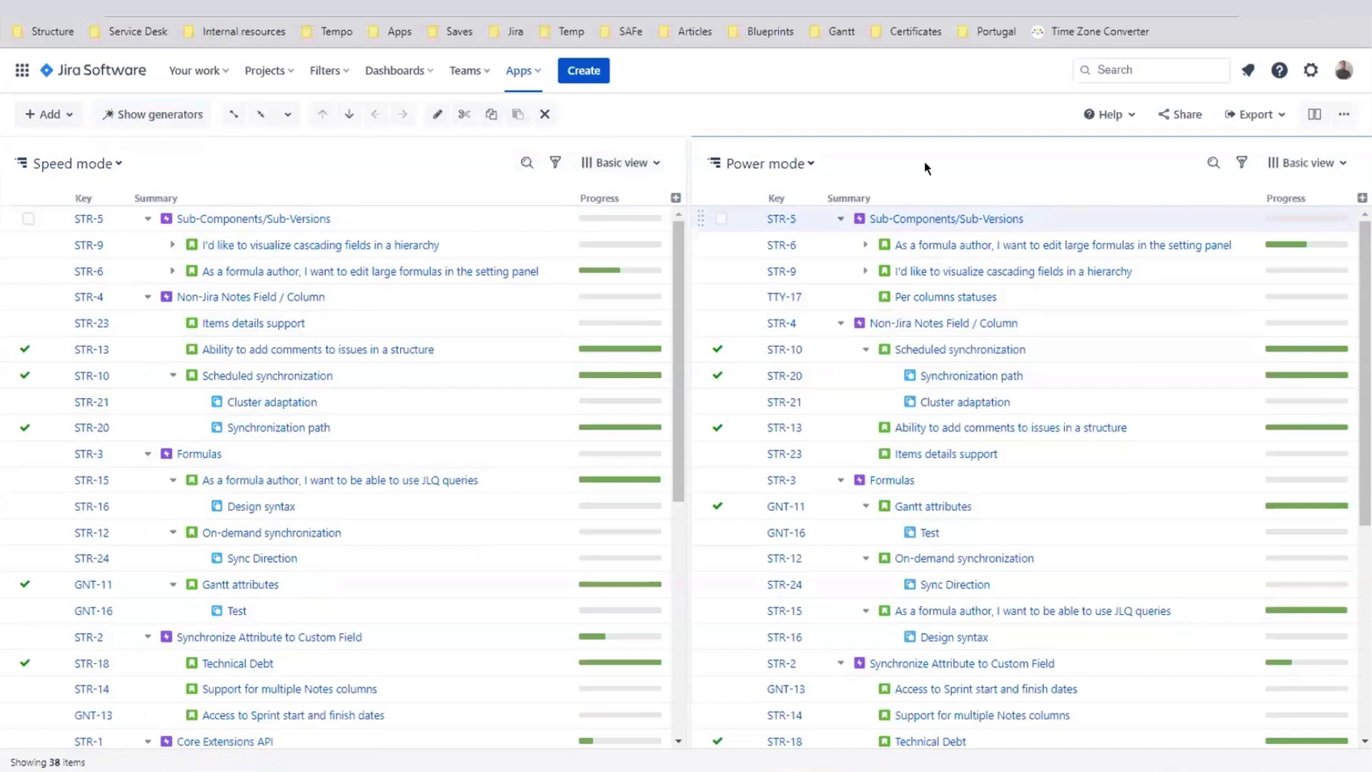
pyautogui.click(125, 114)
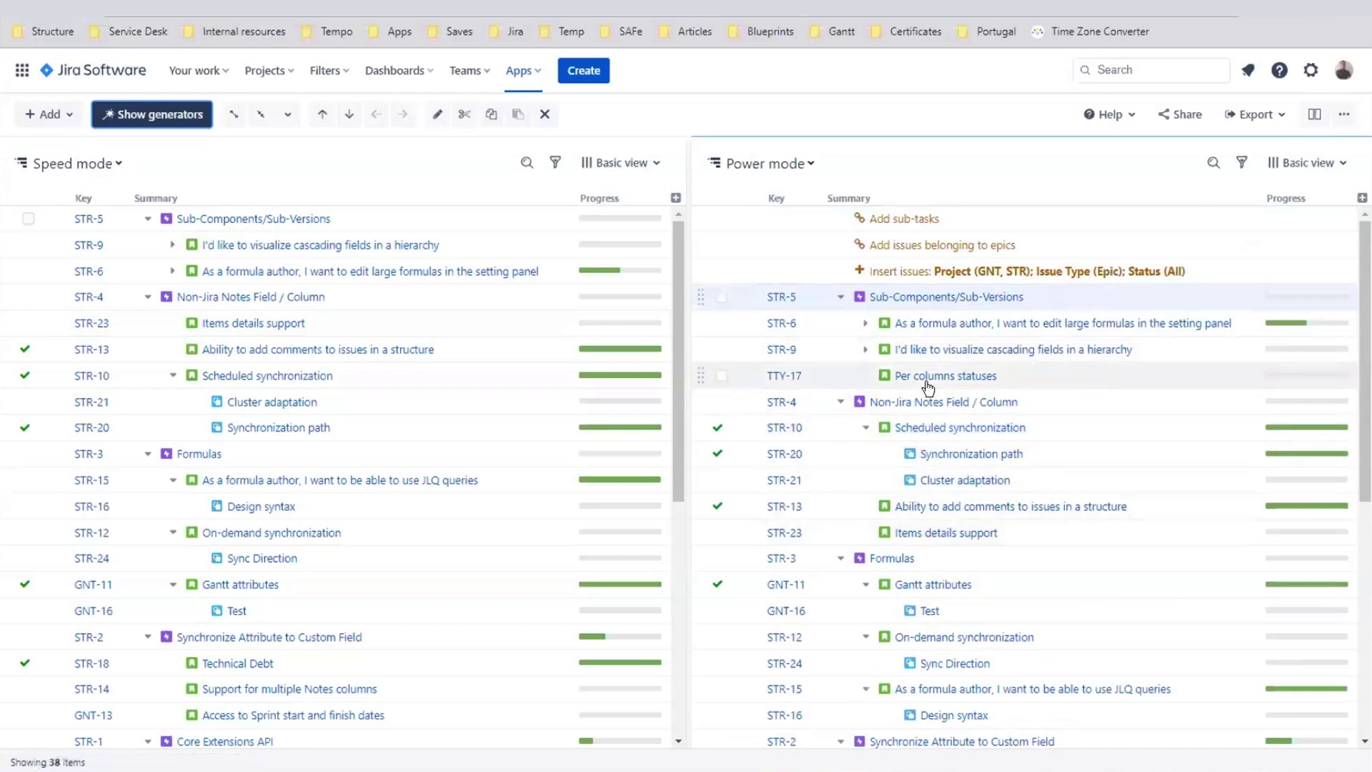
pyautogui.click(980, 213)
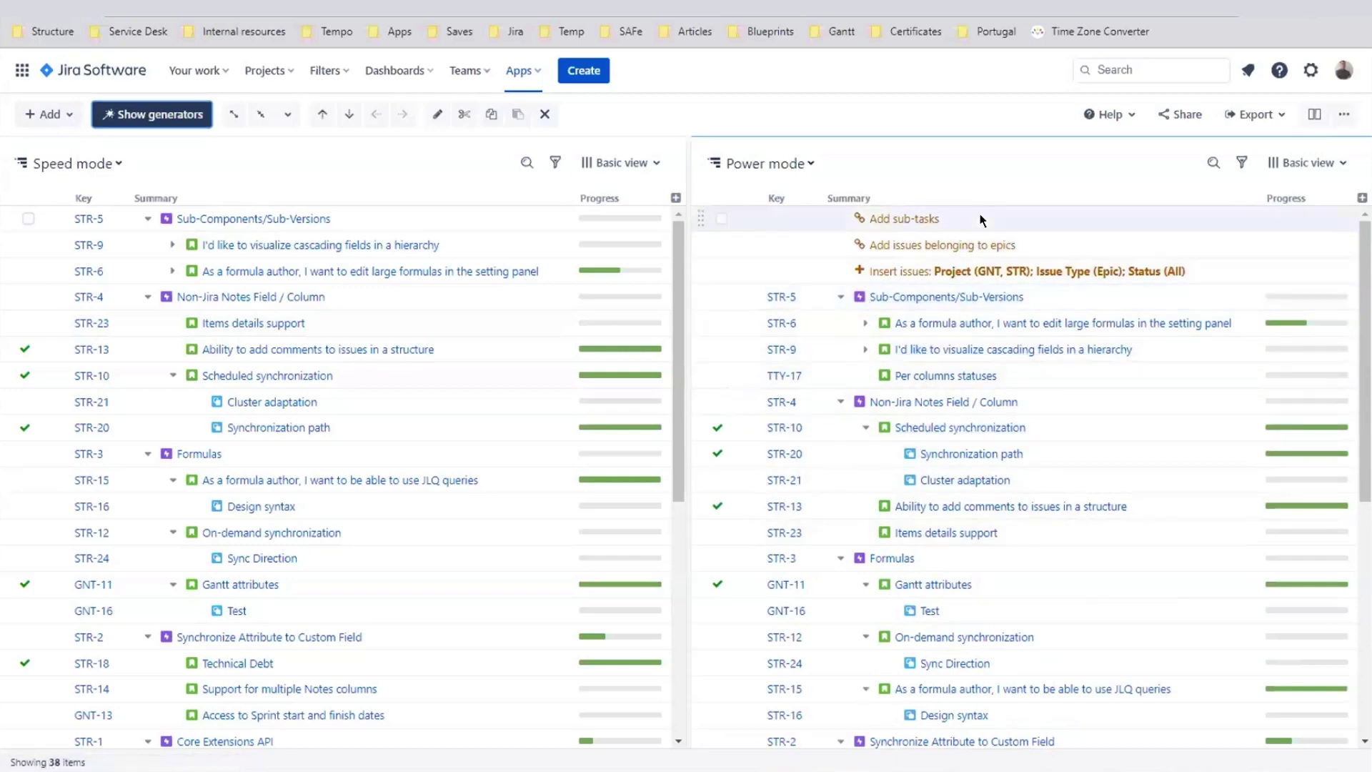
pyautogui.click(70, 120)
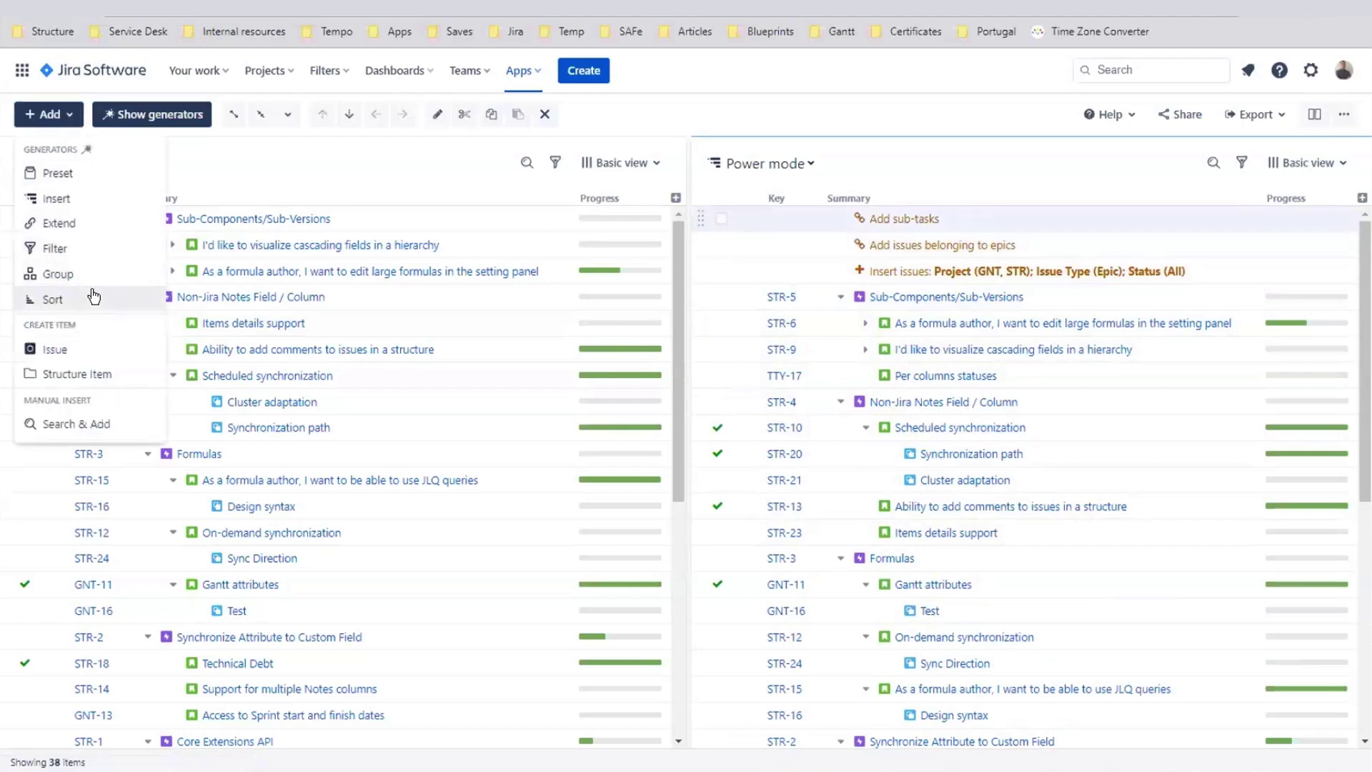
pyautogui.click(94, 247)
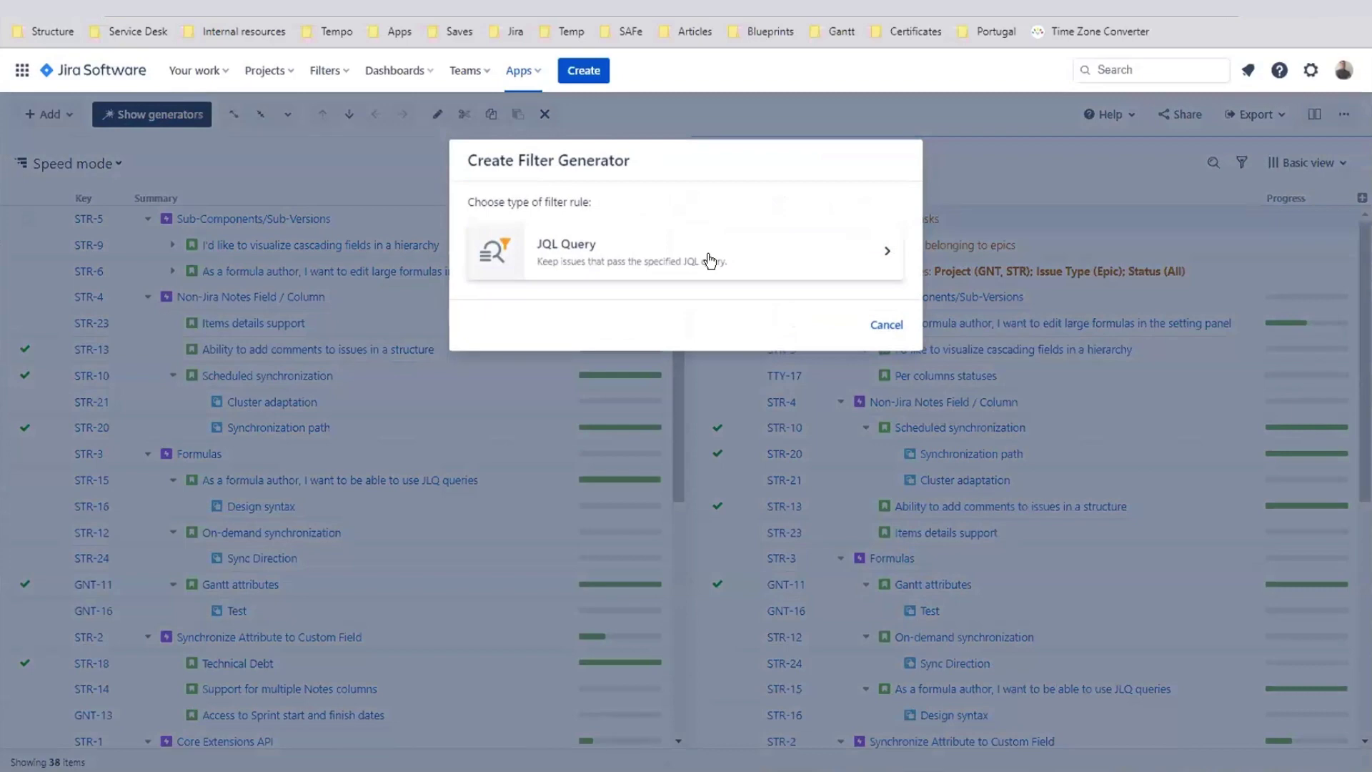
pyautogui.click(884, 325)
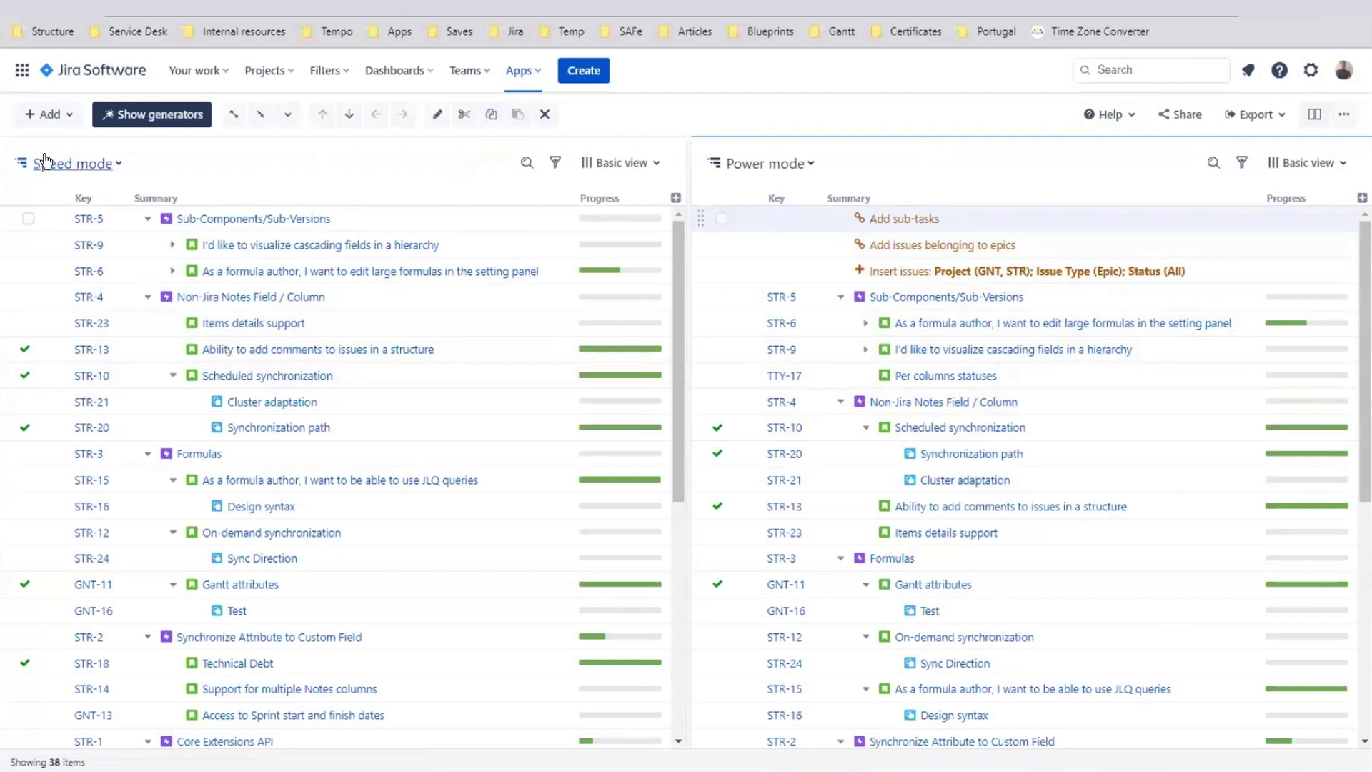
# Return to the Speed mode structure alone and add a top level above the epics that groups by Teams.
pyautogui.click(1312, 113)
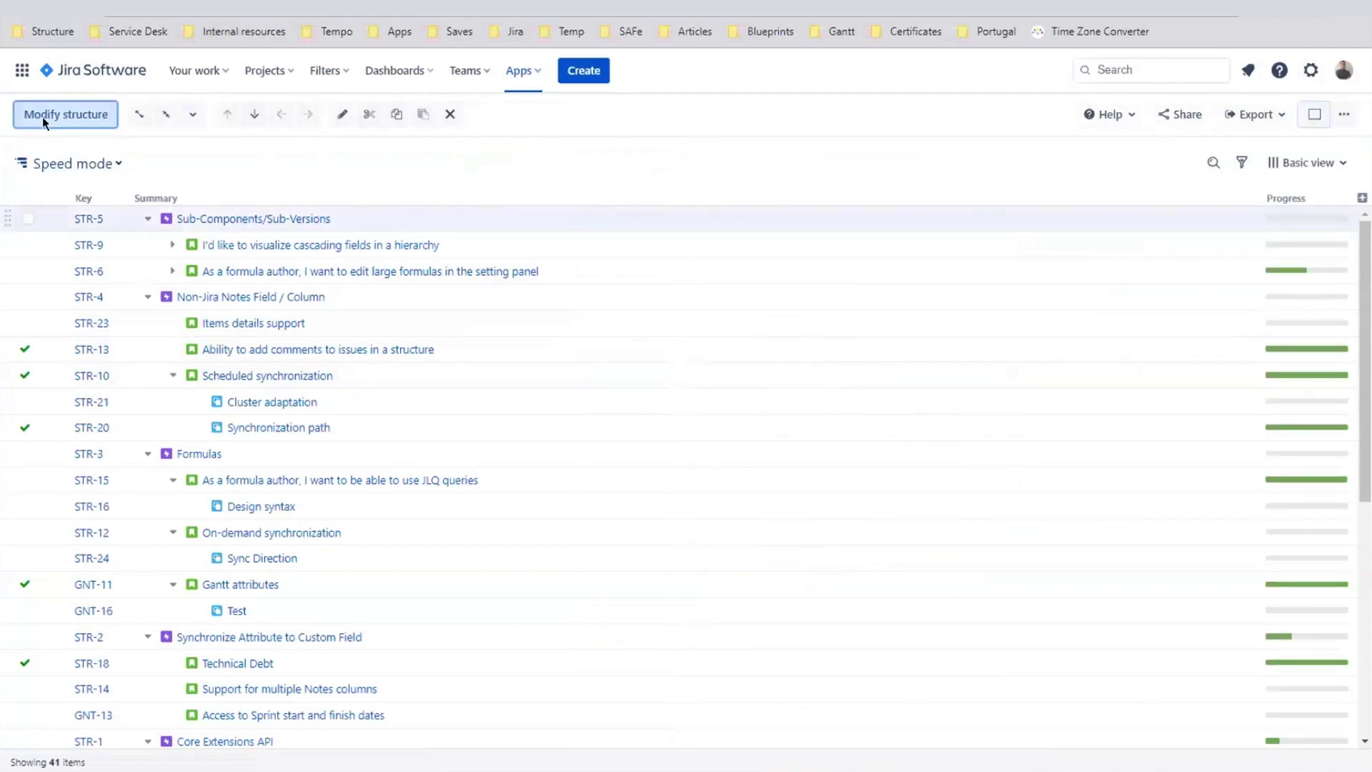
pyautogui.click(43, 114)
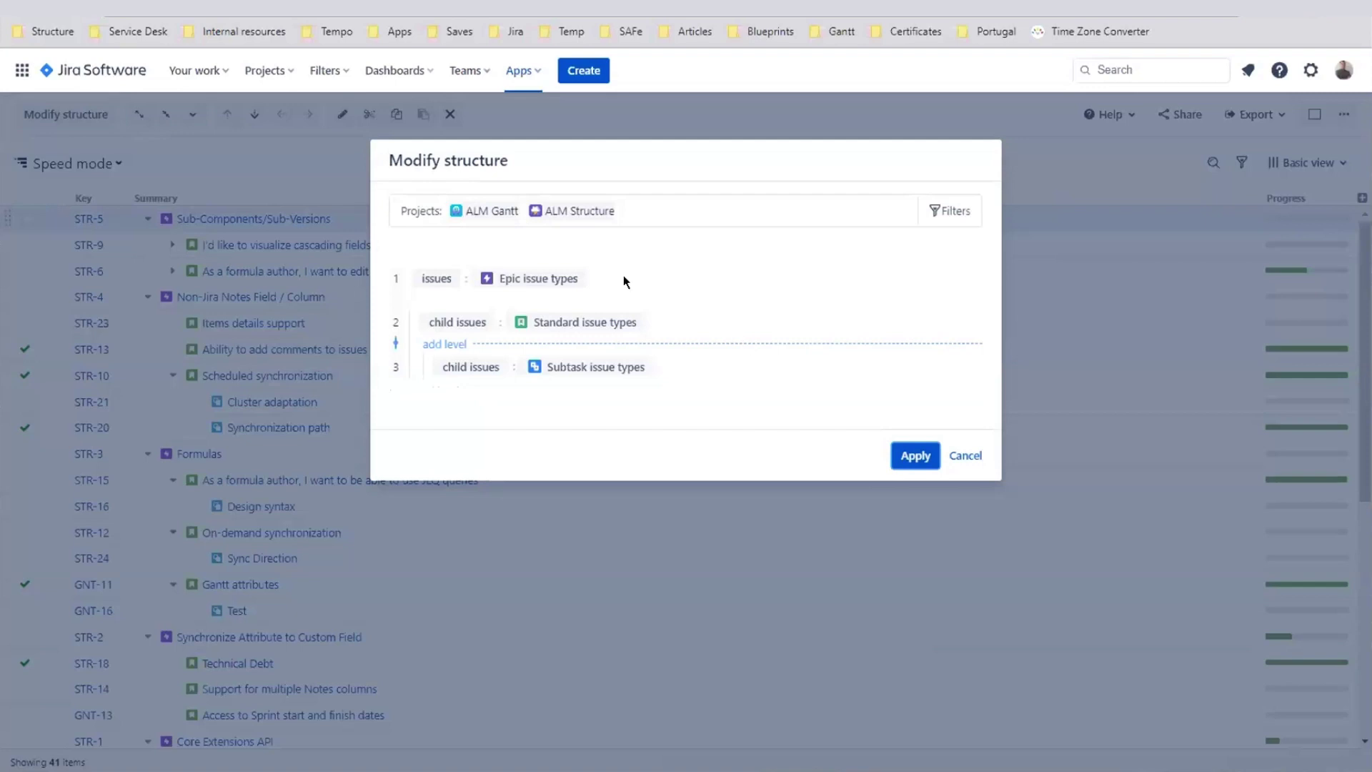
pyautogui.moveTo(420, 306)
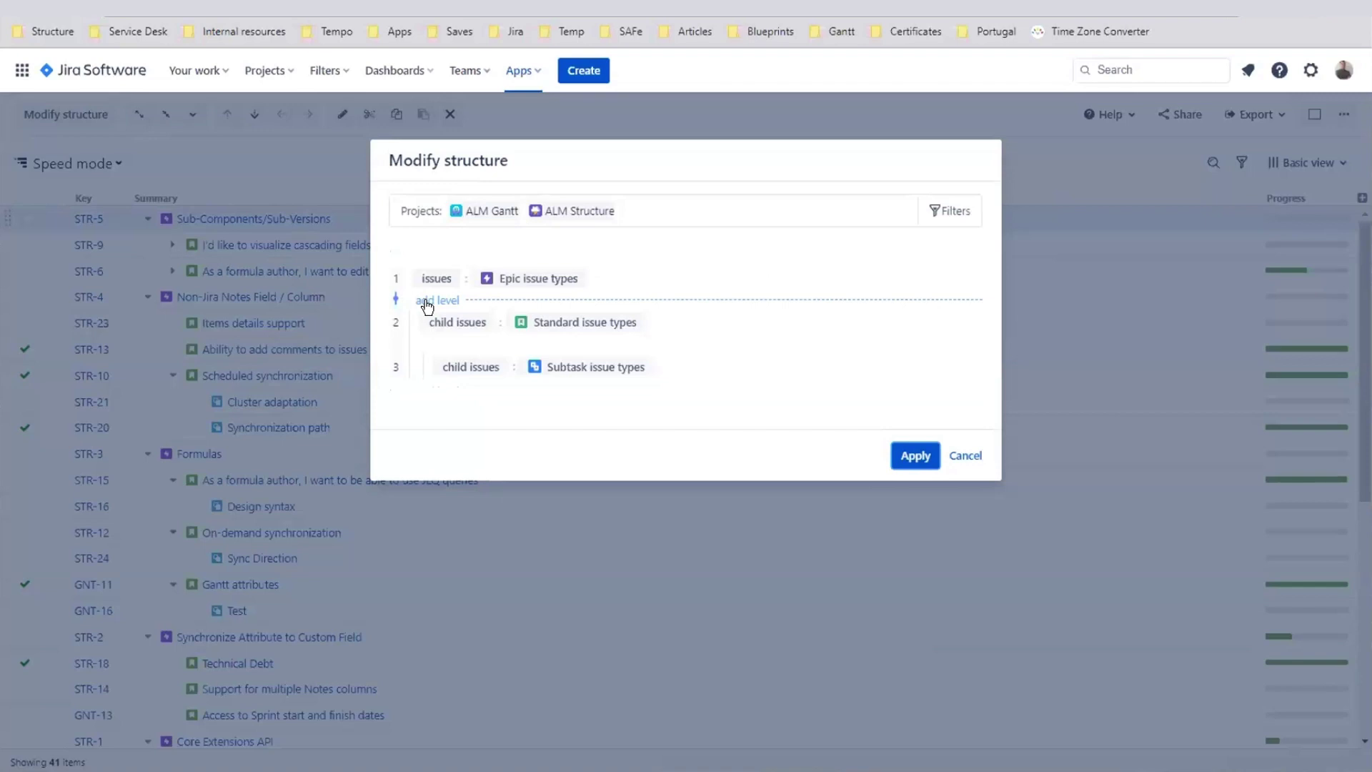
pyautogui.moveTo(459, 247)
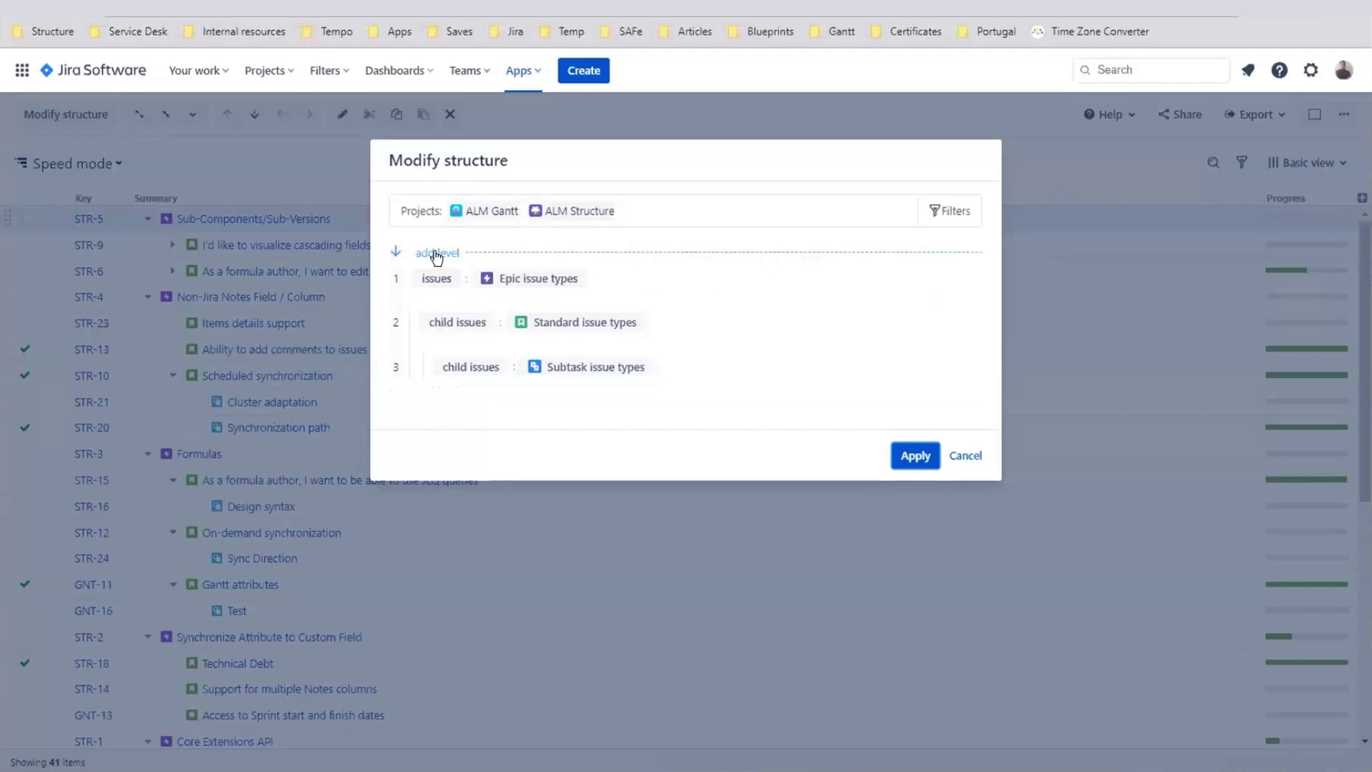
pyautogui.click(431, 253)
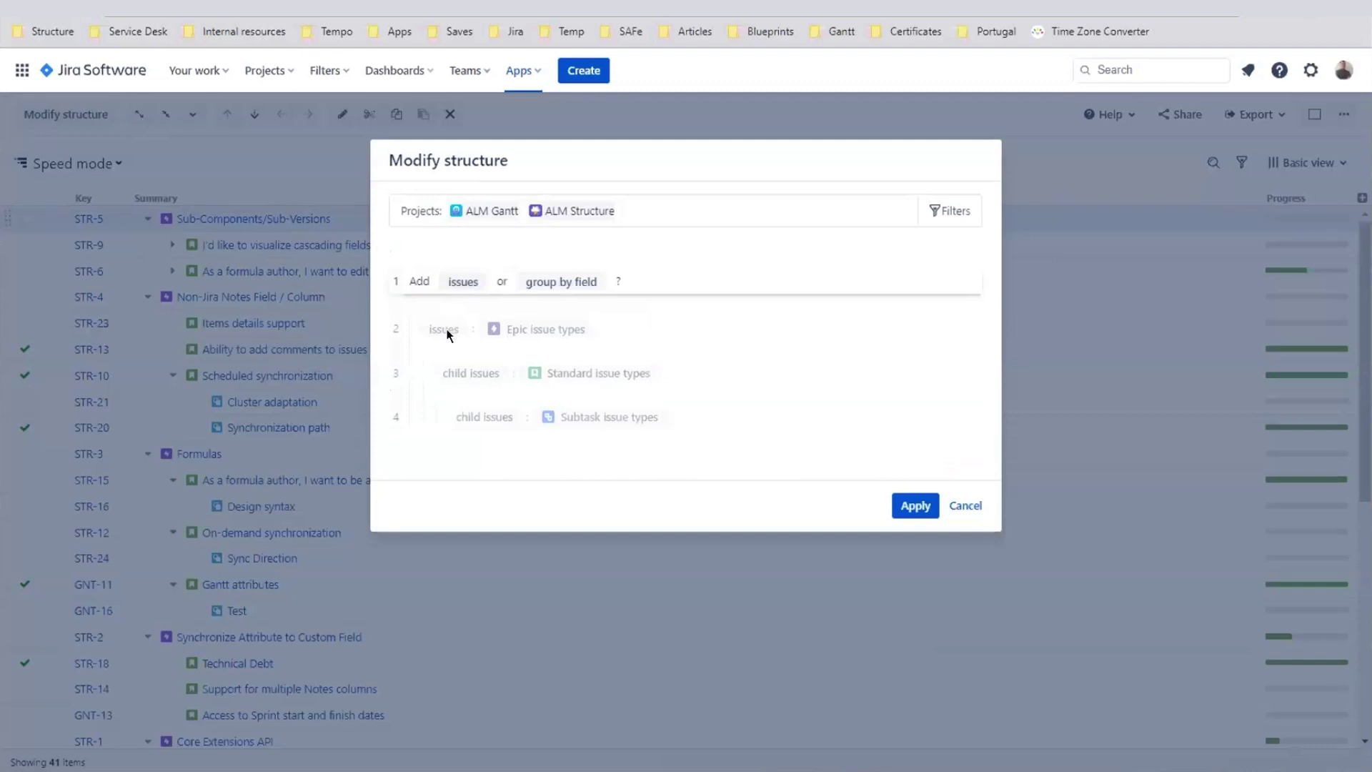
pyautogui.click(580, 280)
pyautogui.write('te')
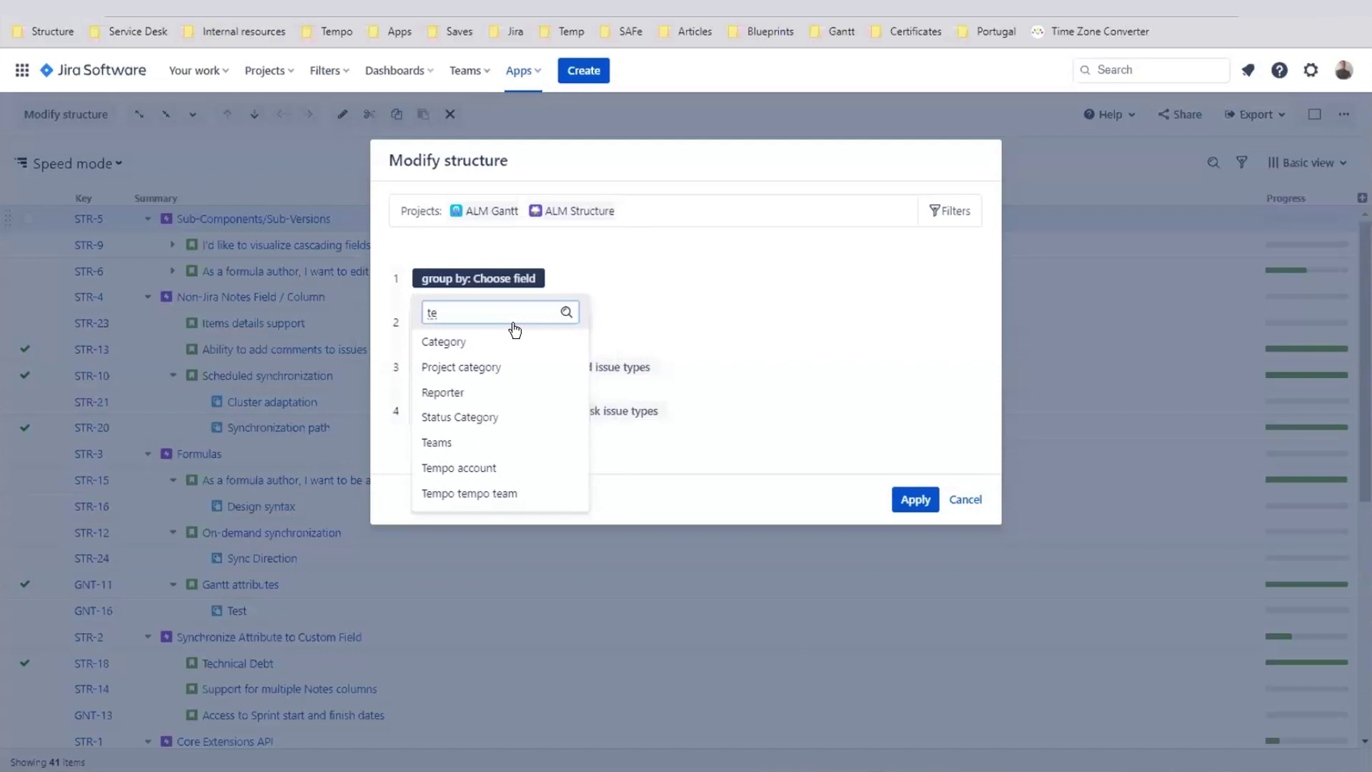
pyautogui.write('am')
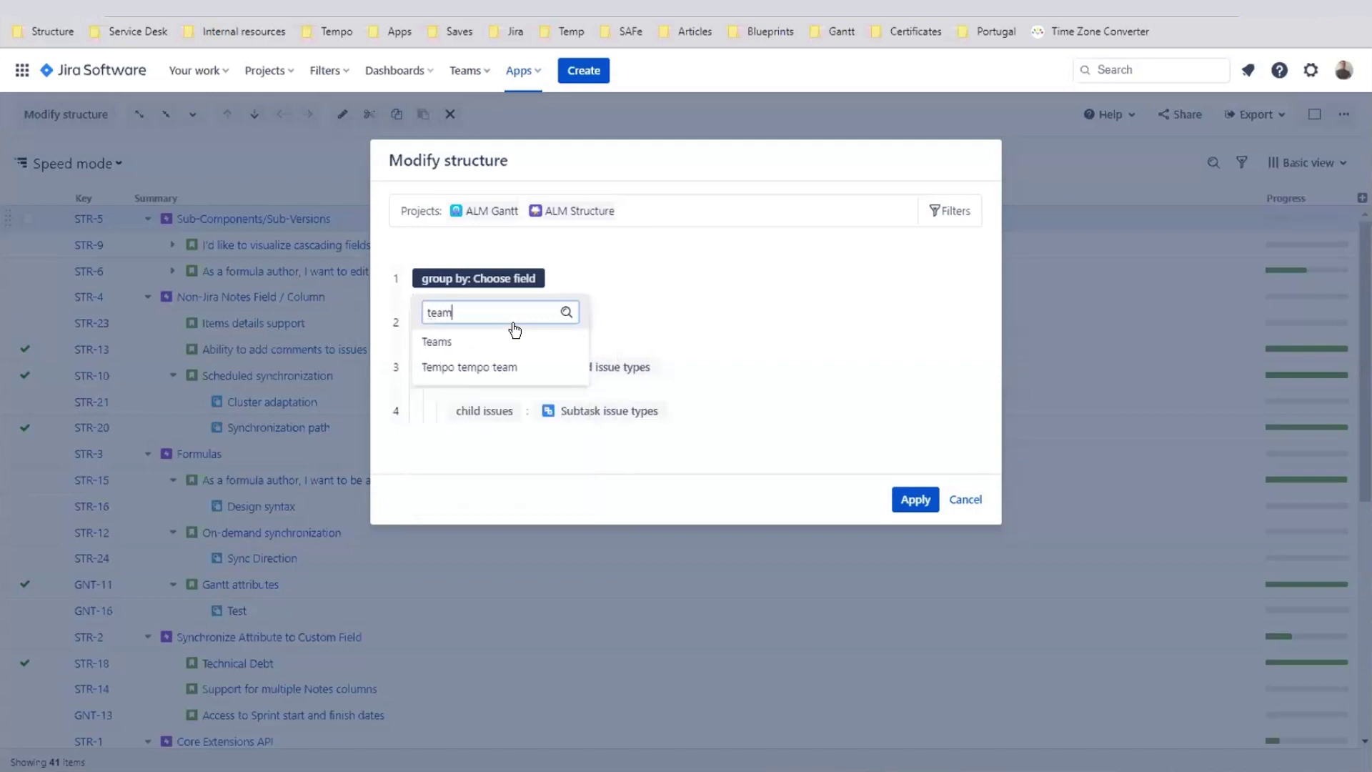
pyautogui.click(507, 341)
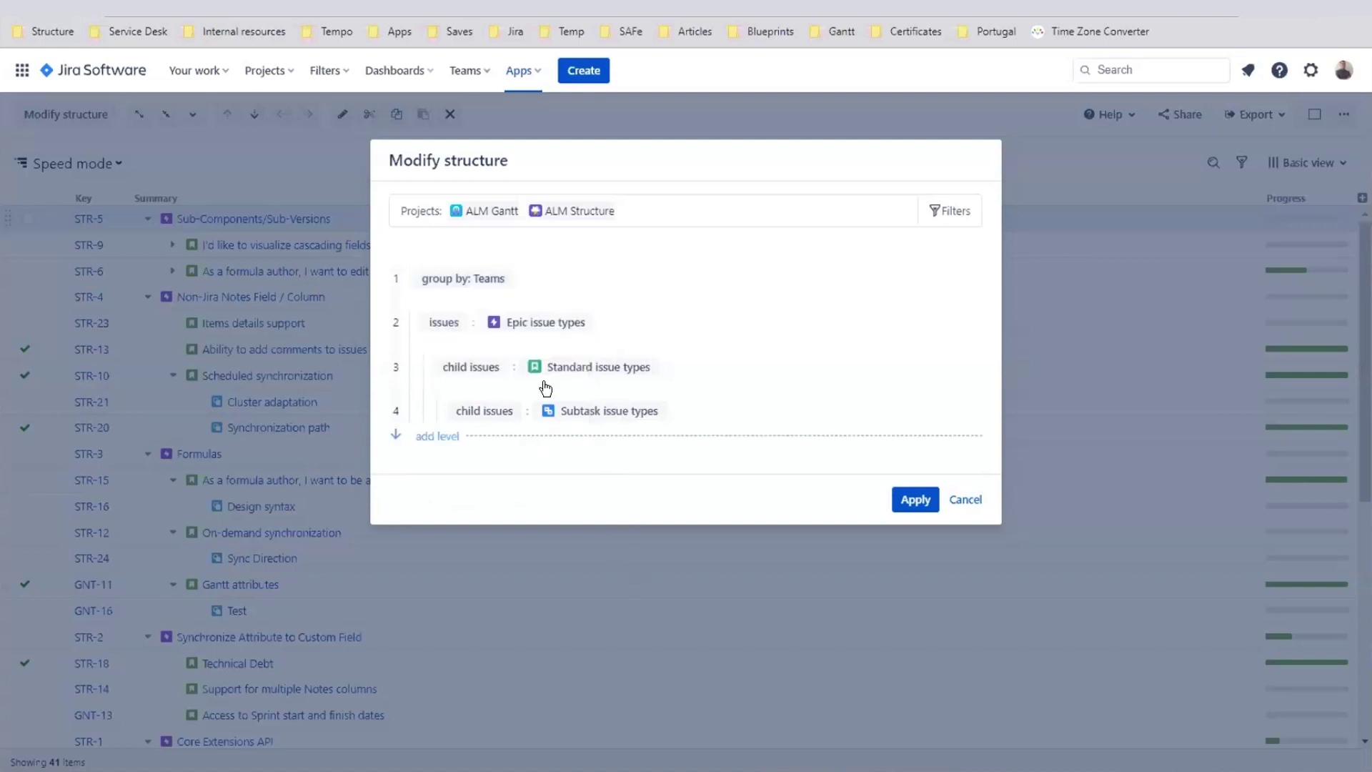
# Insert a level that groups by Assignee between the epics and their standard child issues, and apply the modified structure.
pyautogui.click(545, 344)
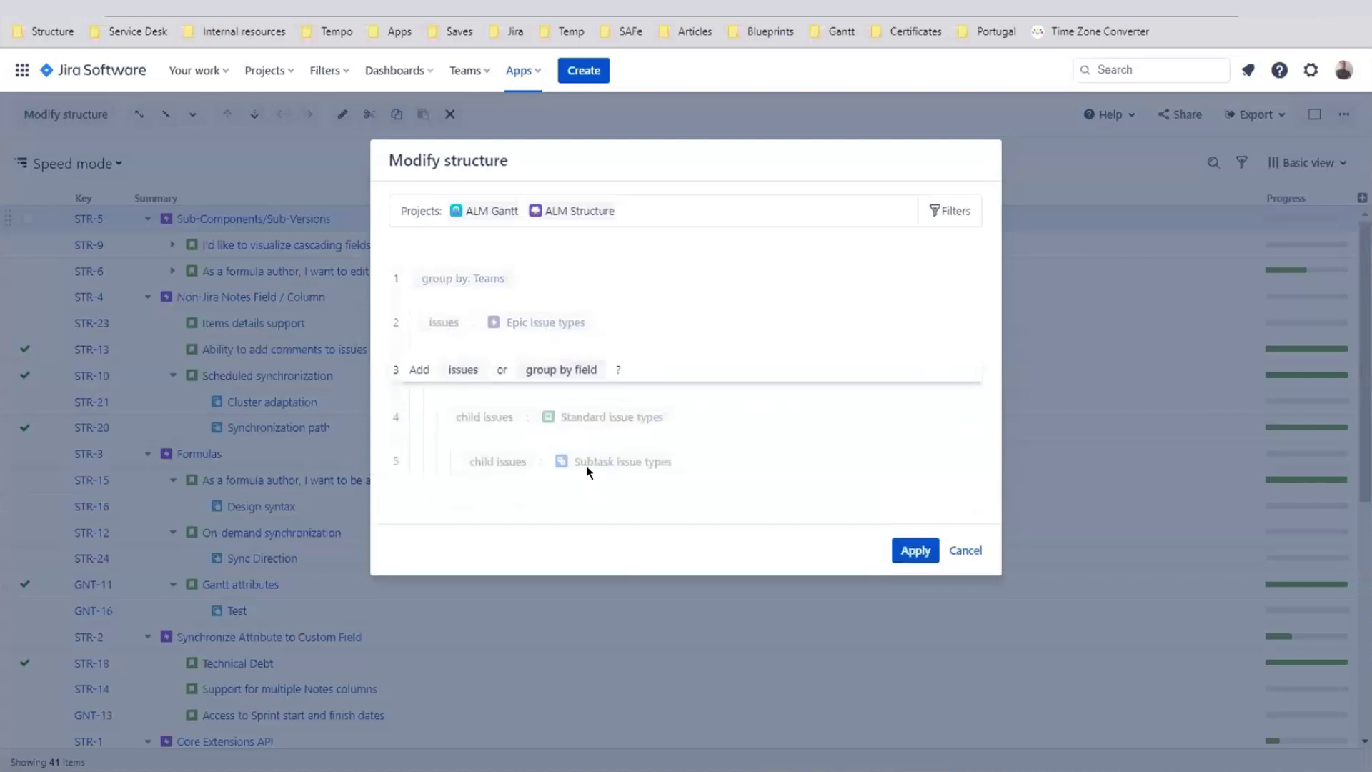
pyautogui.click(546, 369)
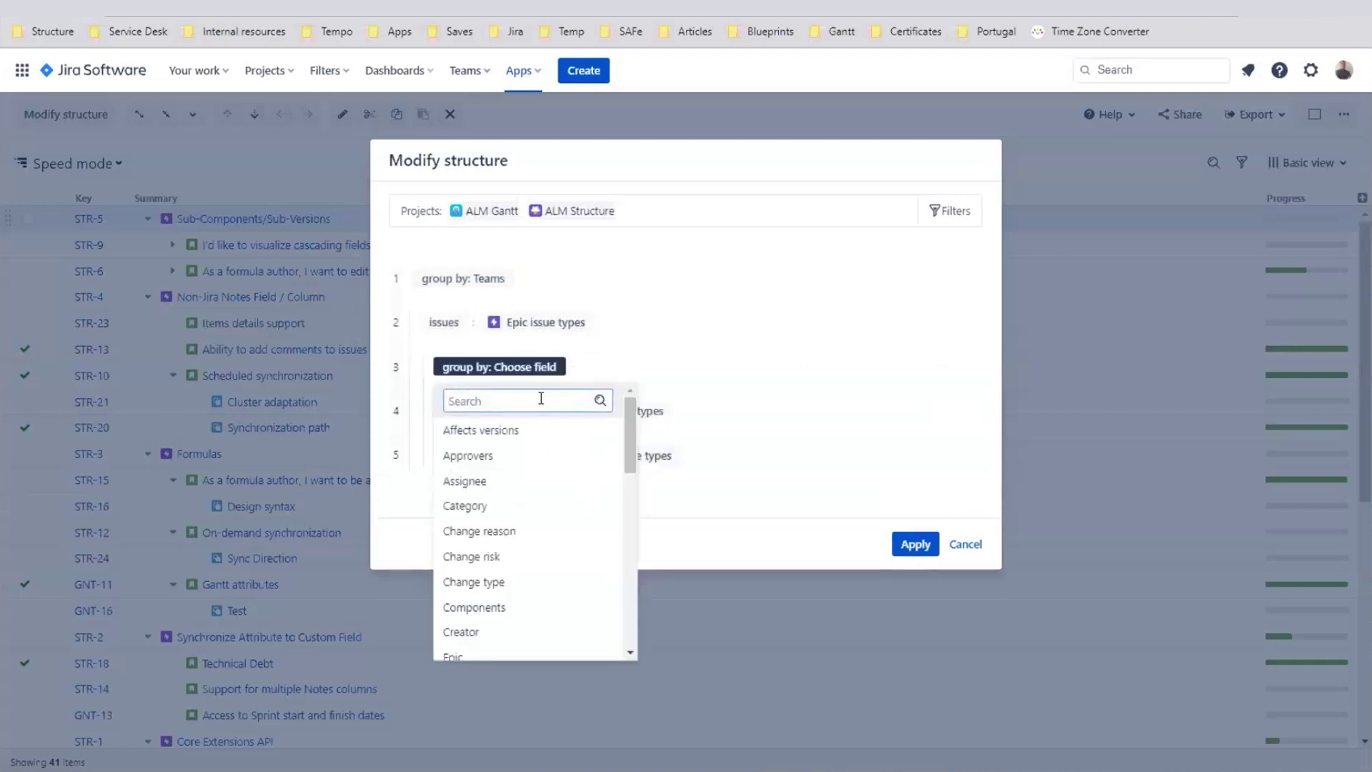
pyautogui.write('ass')
pyautogui.click(539, 431)
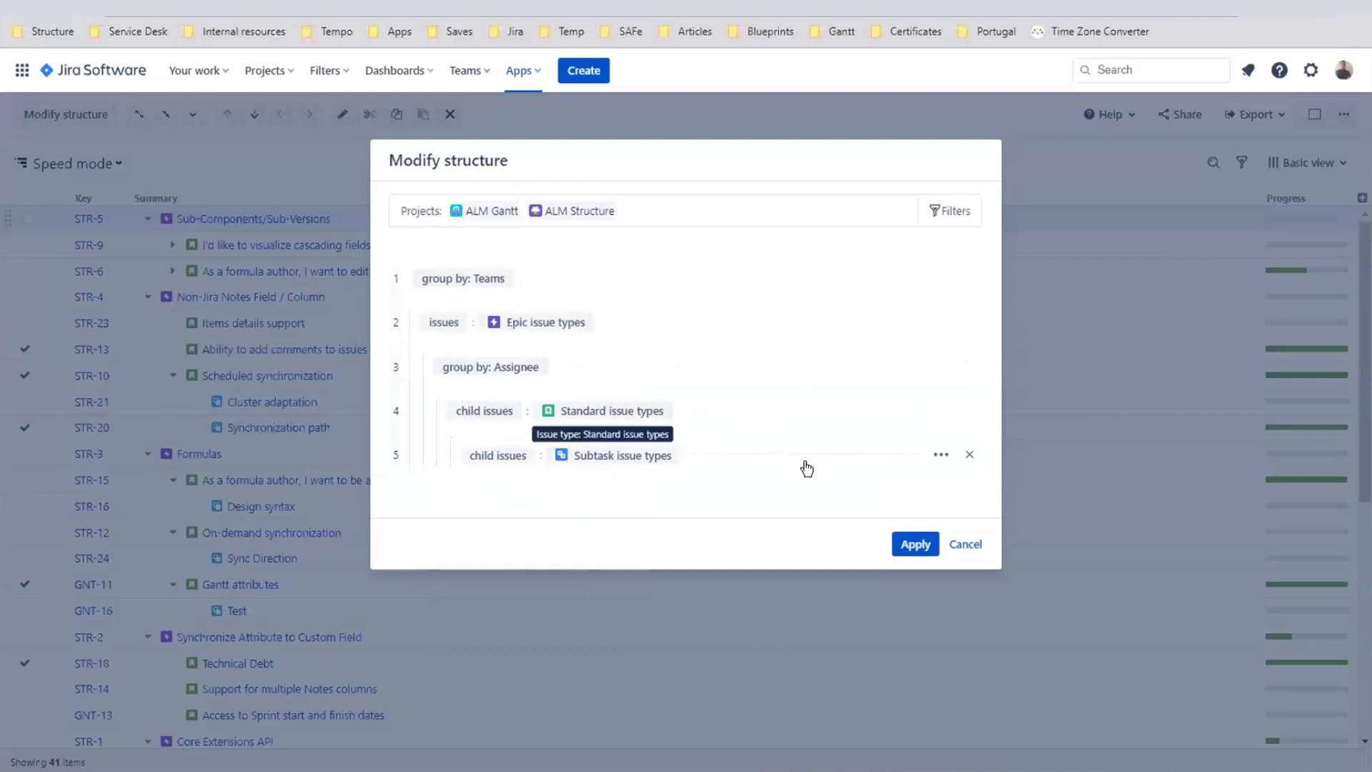
pyautogui.click(911, 545)
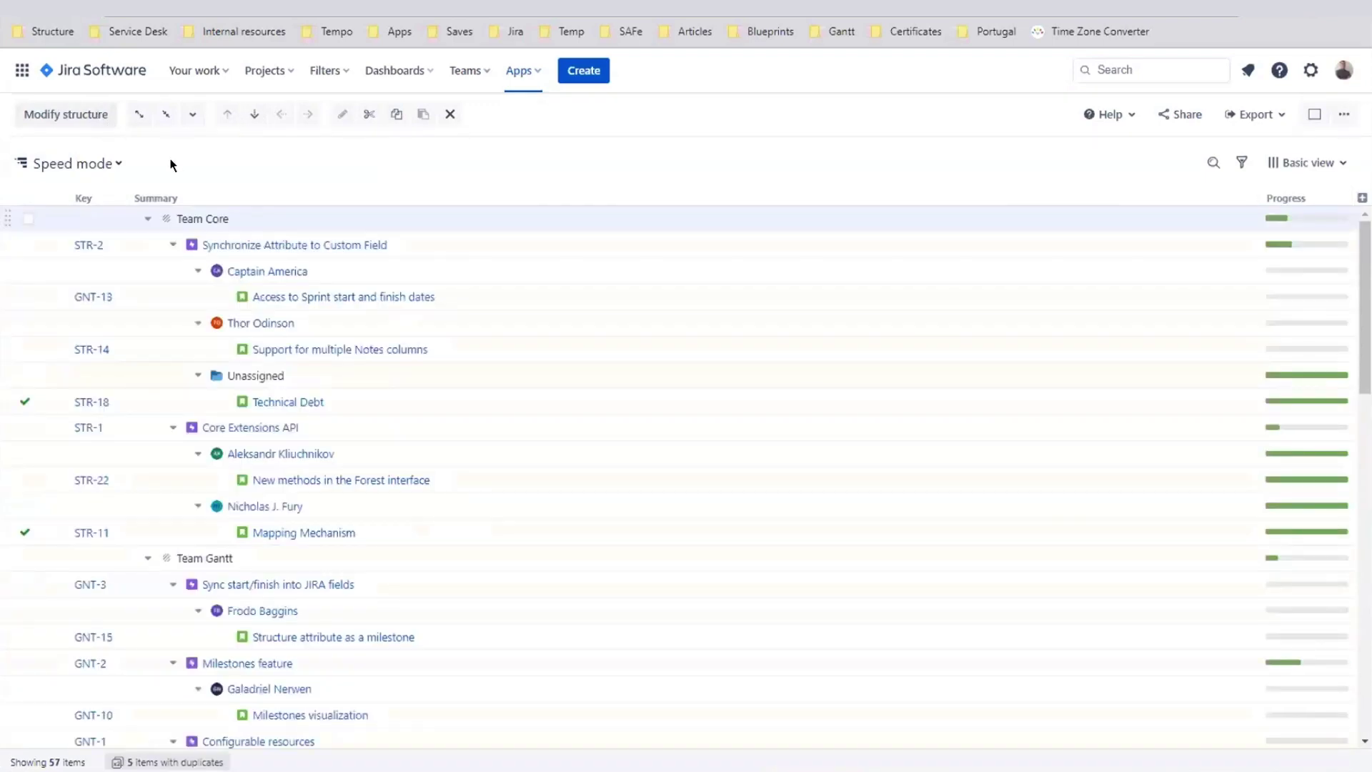
# Collapse both epics under Team Core and show the Power mode structure alongside Speed mode.
pyautogui.click(173, 245)
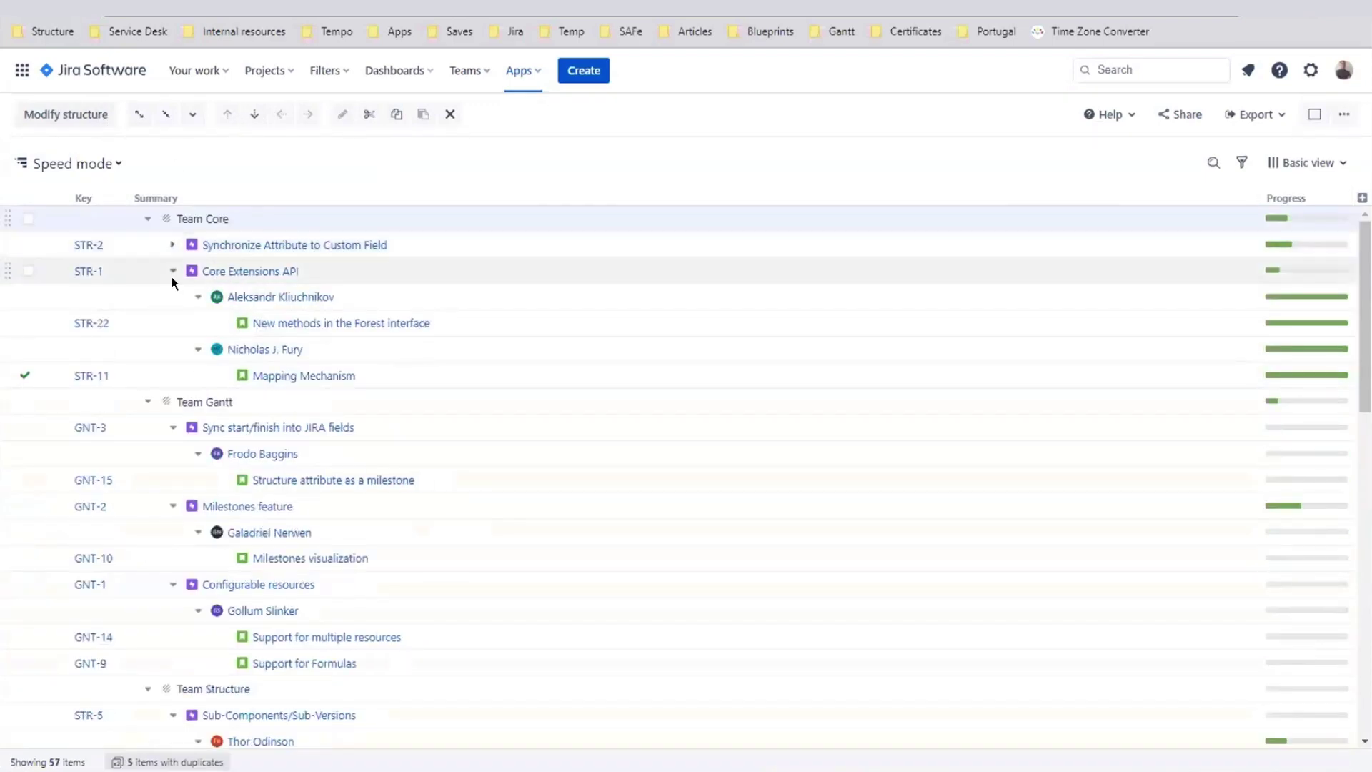
pyautogui.click(170, 272)
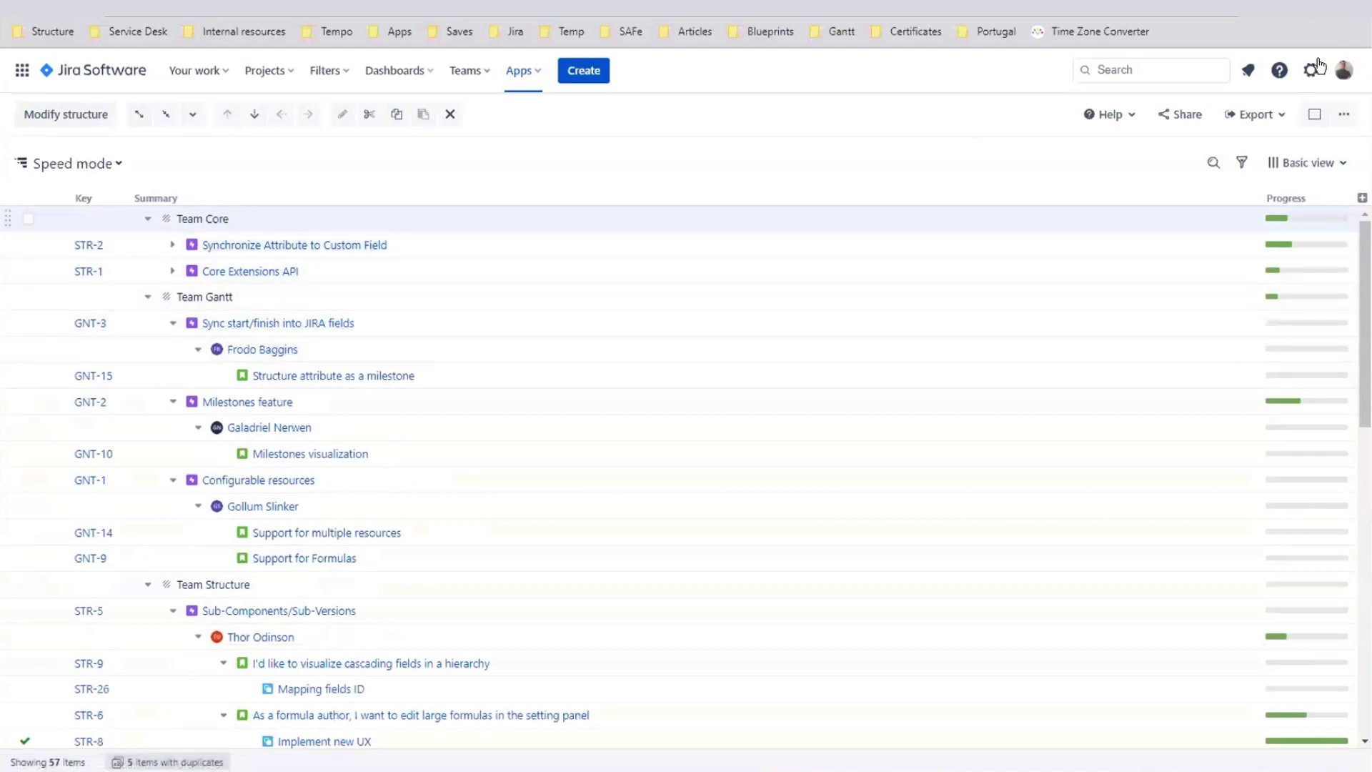
pyautogui.click(1316, 116)
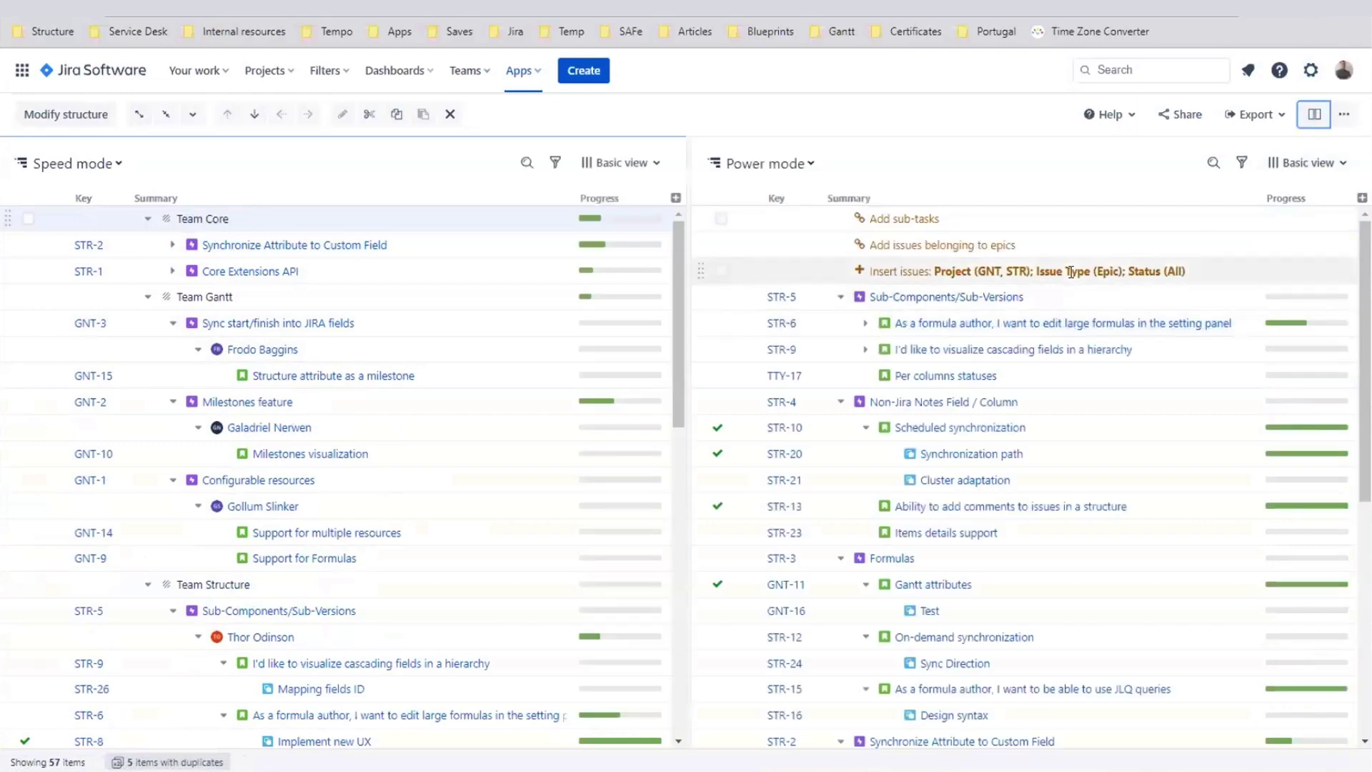
# Create a group generator in the Power mode structure that groups issues by the Teams field on level 1.
pyautogui.click(58, 115)
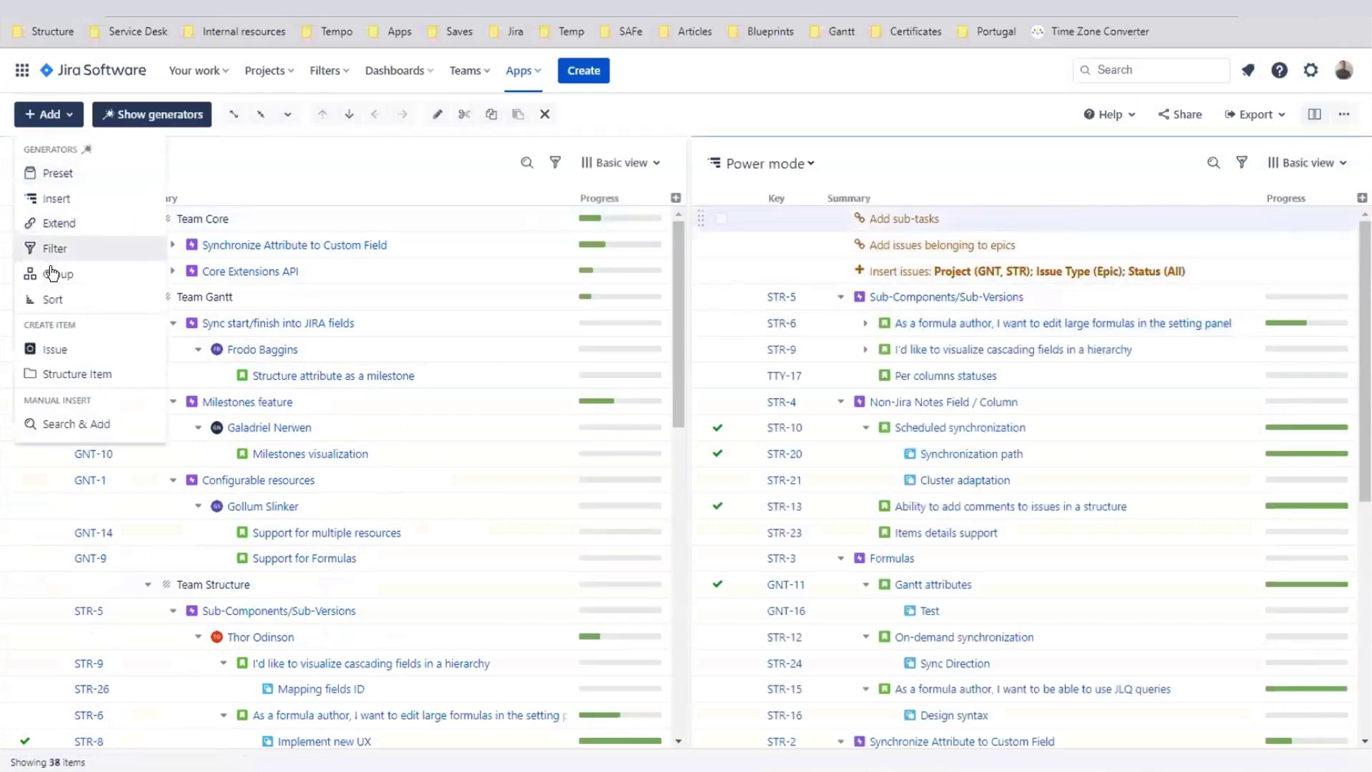
pyautogui.click(61, 274)
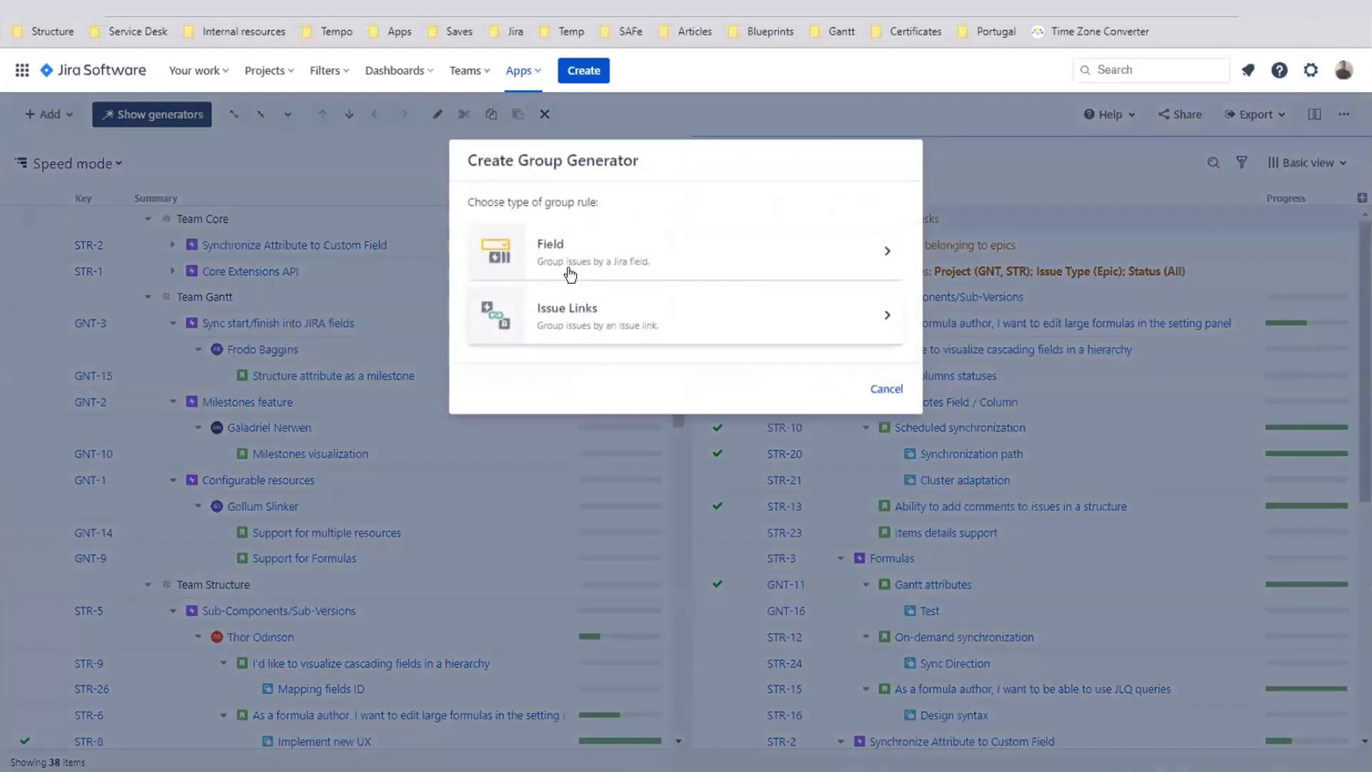
pyautogui.click(591, 264)
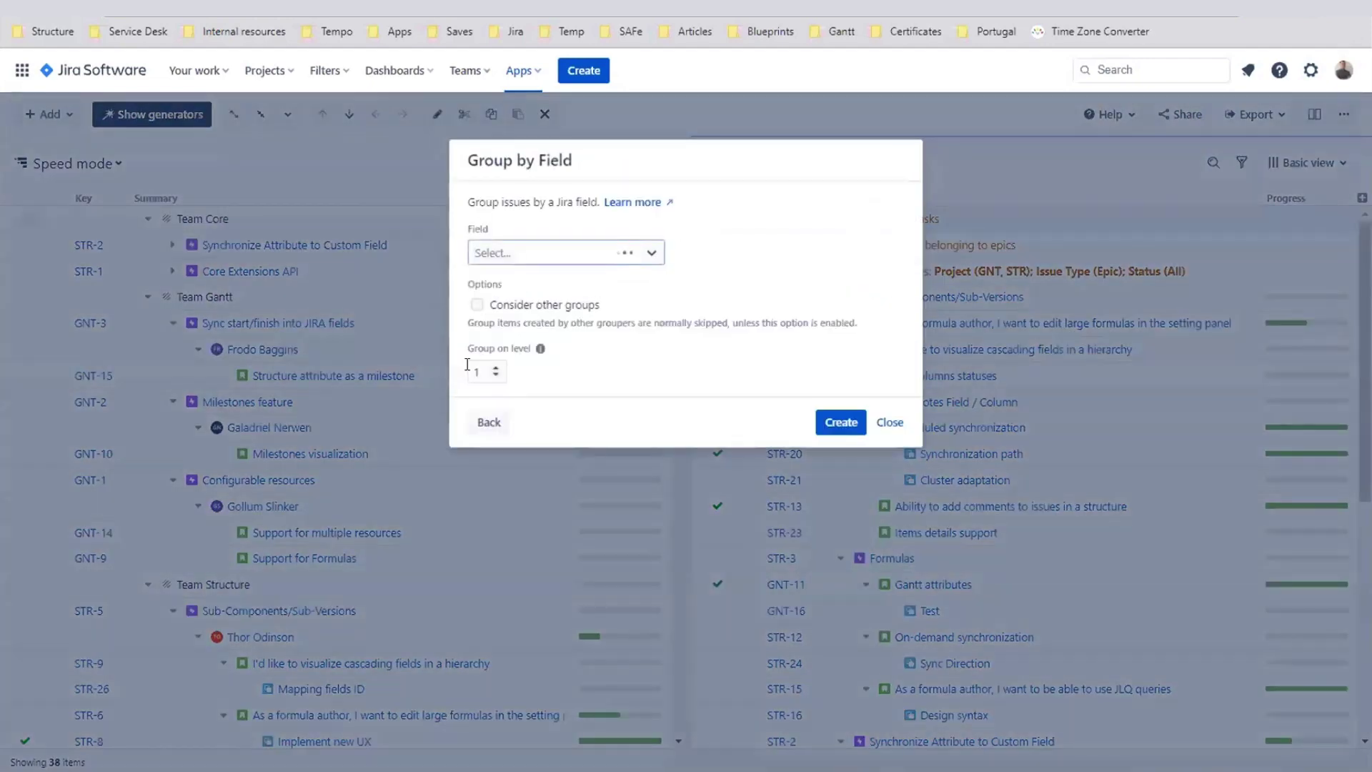
pyautogui.click(487, 372)
pyautogui.click(506, 259)
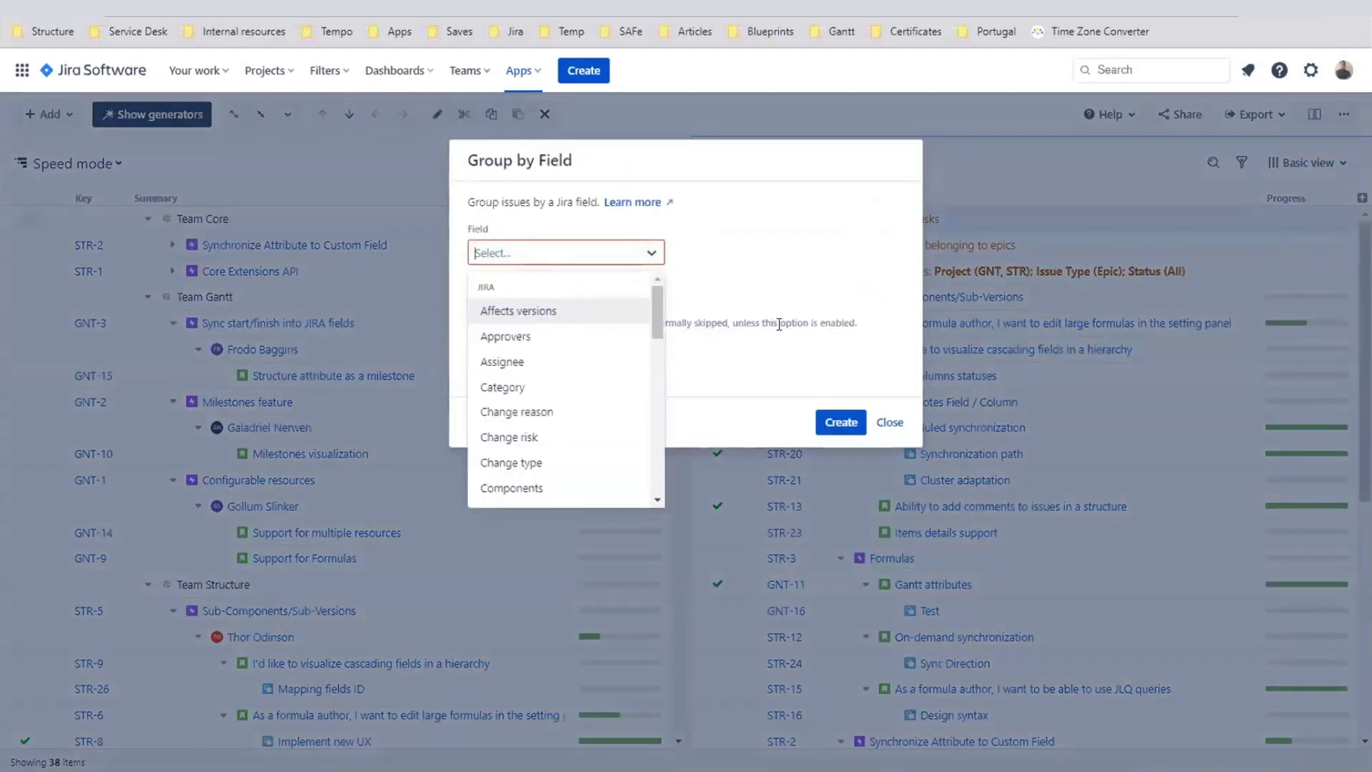
pyautogui.click(545, 255)
pyautogui.write('t')
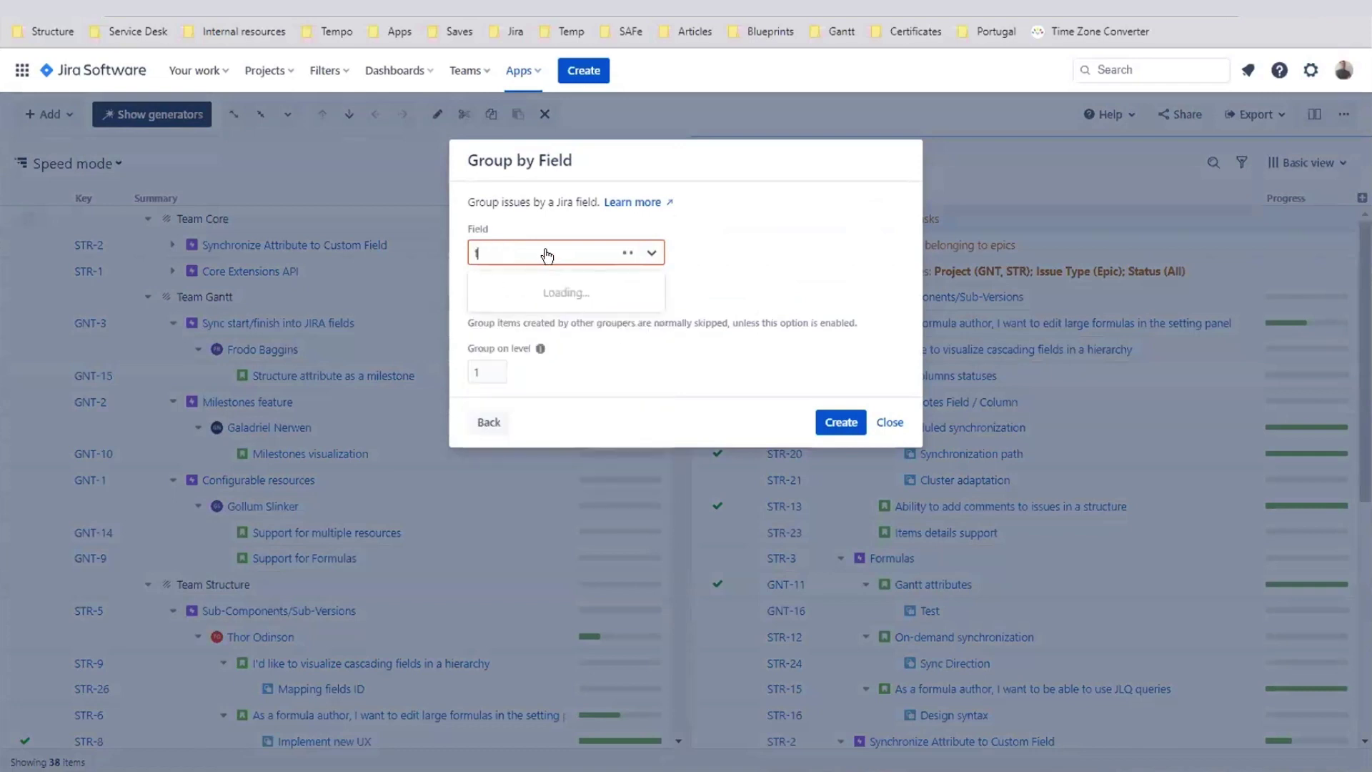
pyautogui.write('eam')
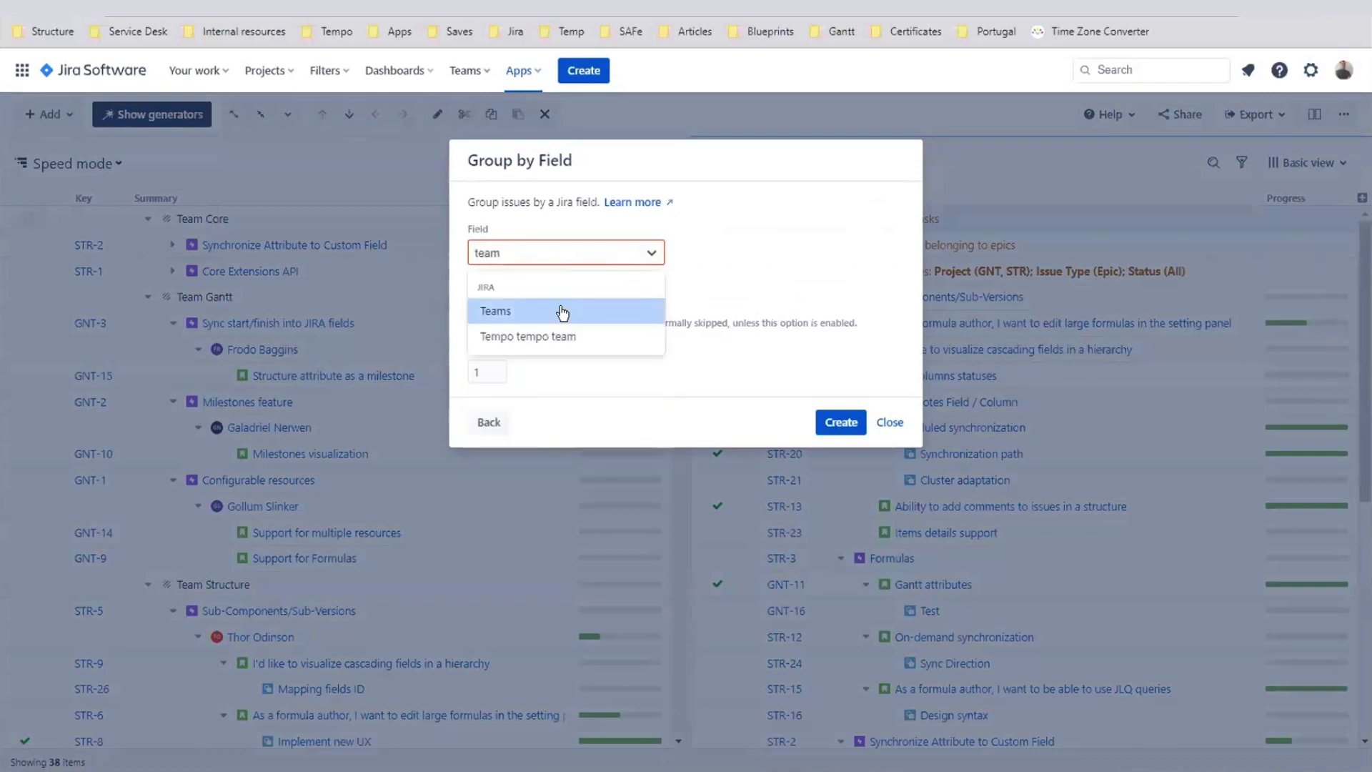
pyautogui.click(562, 313)
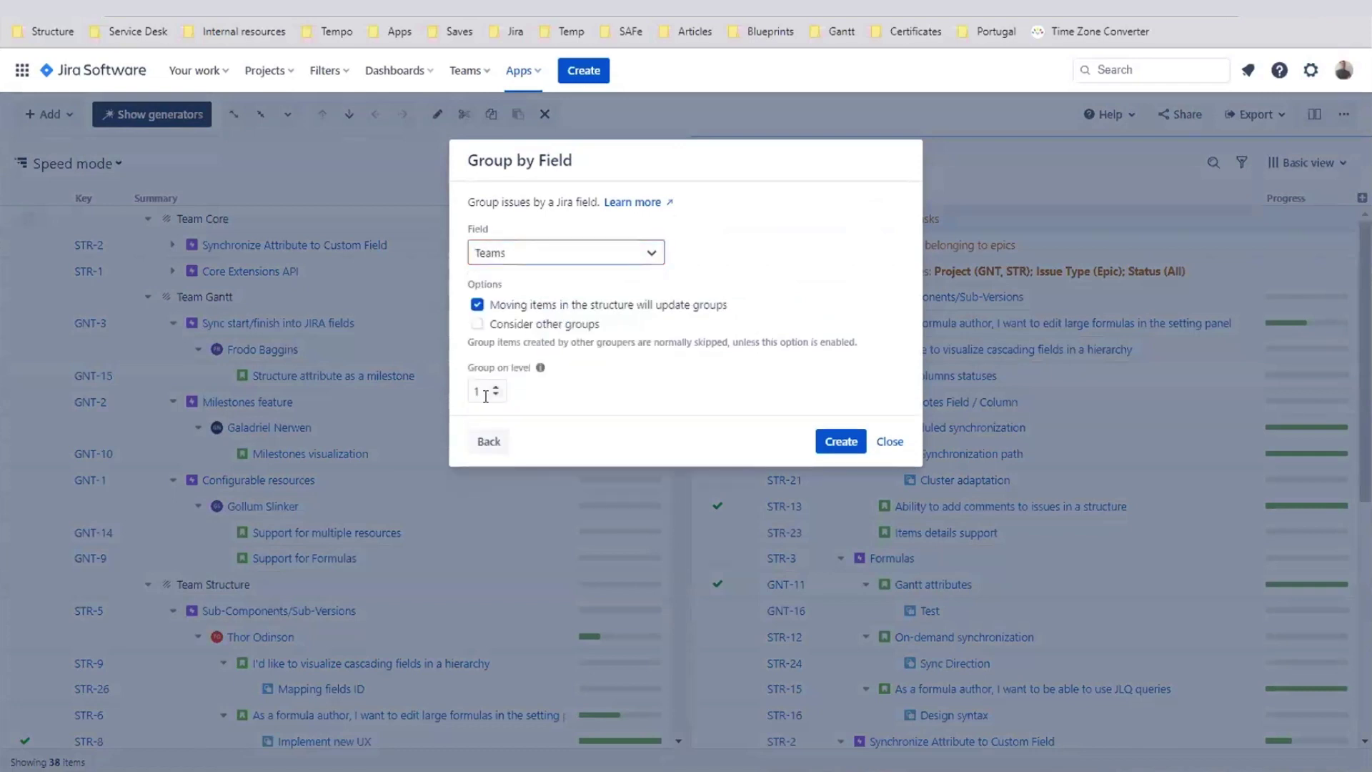
pyautogui.click(836, 441)
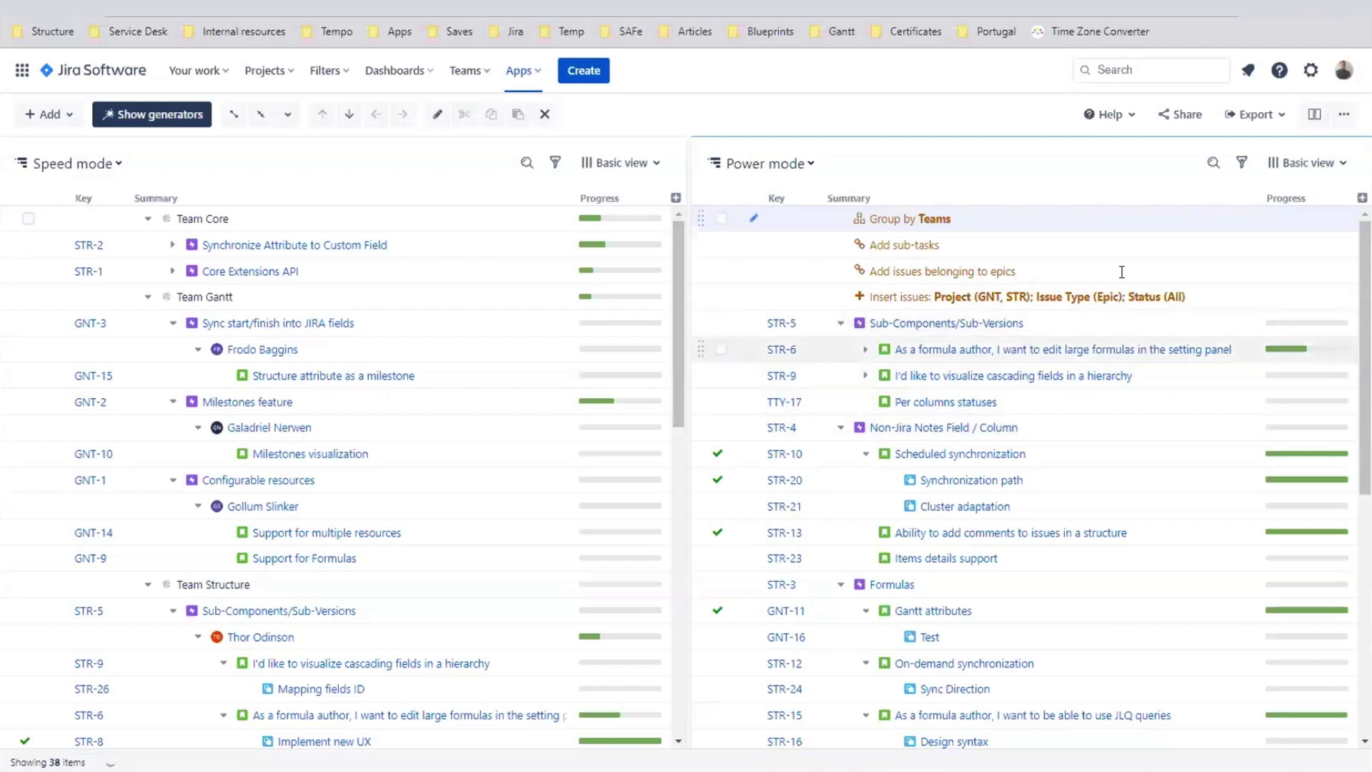
# Return to the Speed mode structure alone and collapse the assignee group under the Sync start/finish into JIRA fields epic.
pyautogui.click(1314, 116)
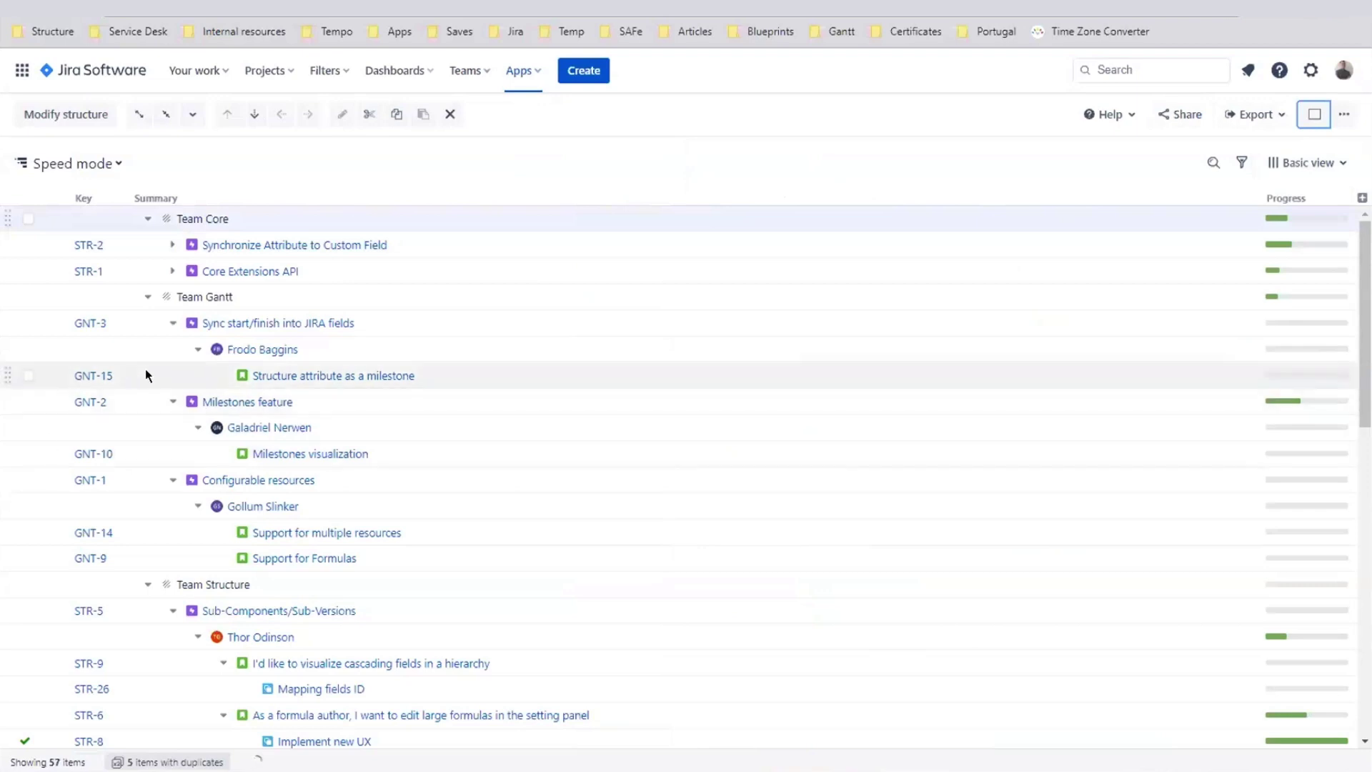
pyautogui.click(198, 350)
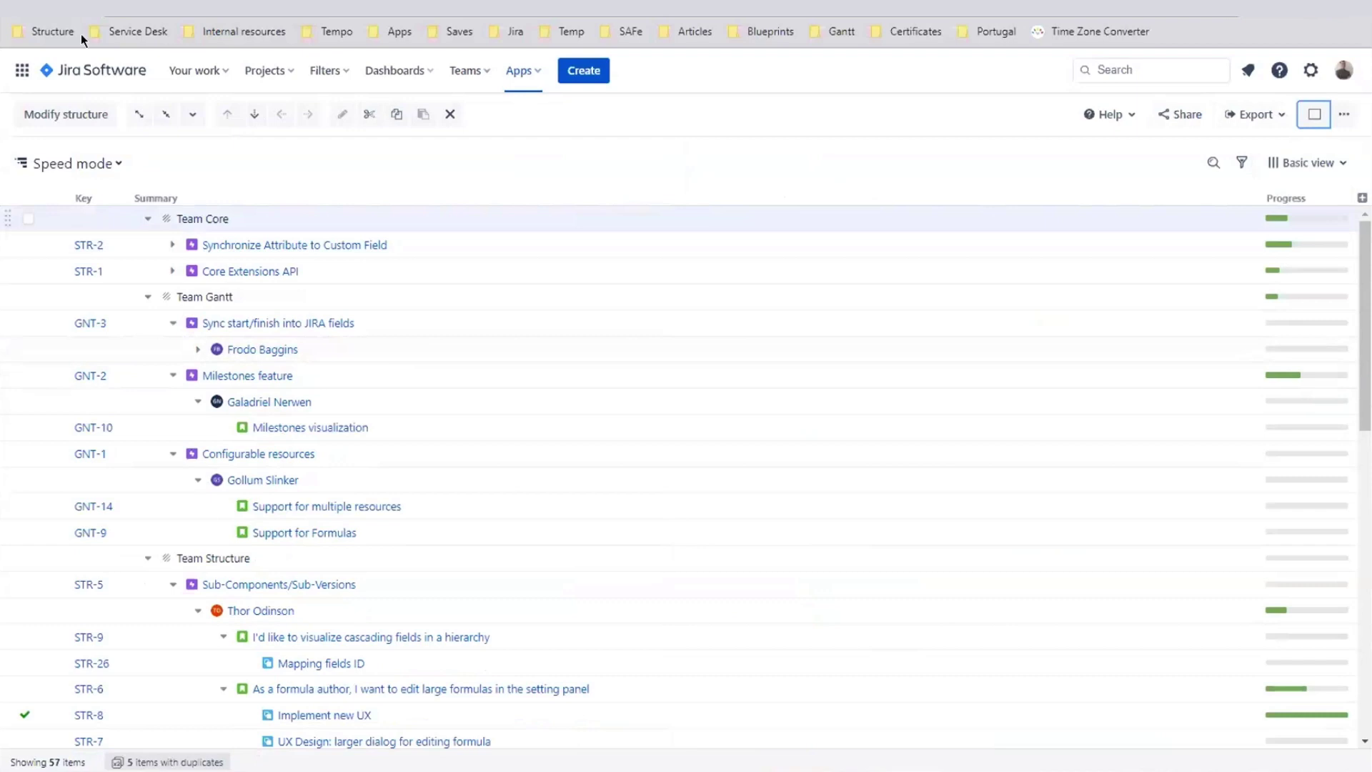
# Open the filter settings for level 4, the standard child issues, in the Speed mode structure definition.
pyautogui.click(80, 113)
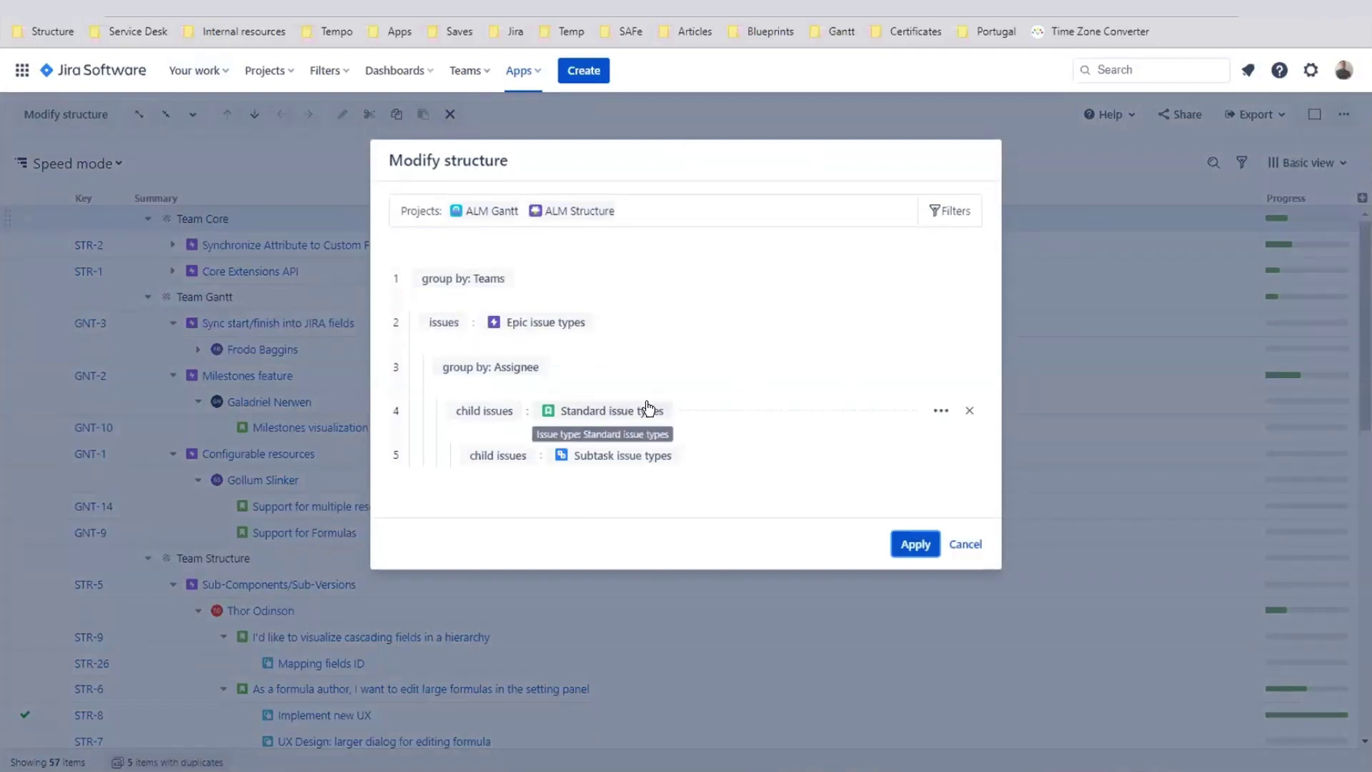
pyautogui.click(938, 411)
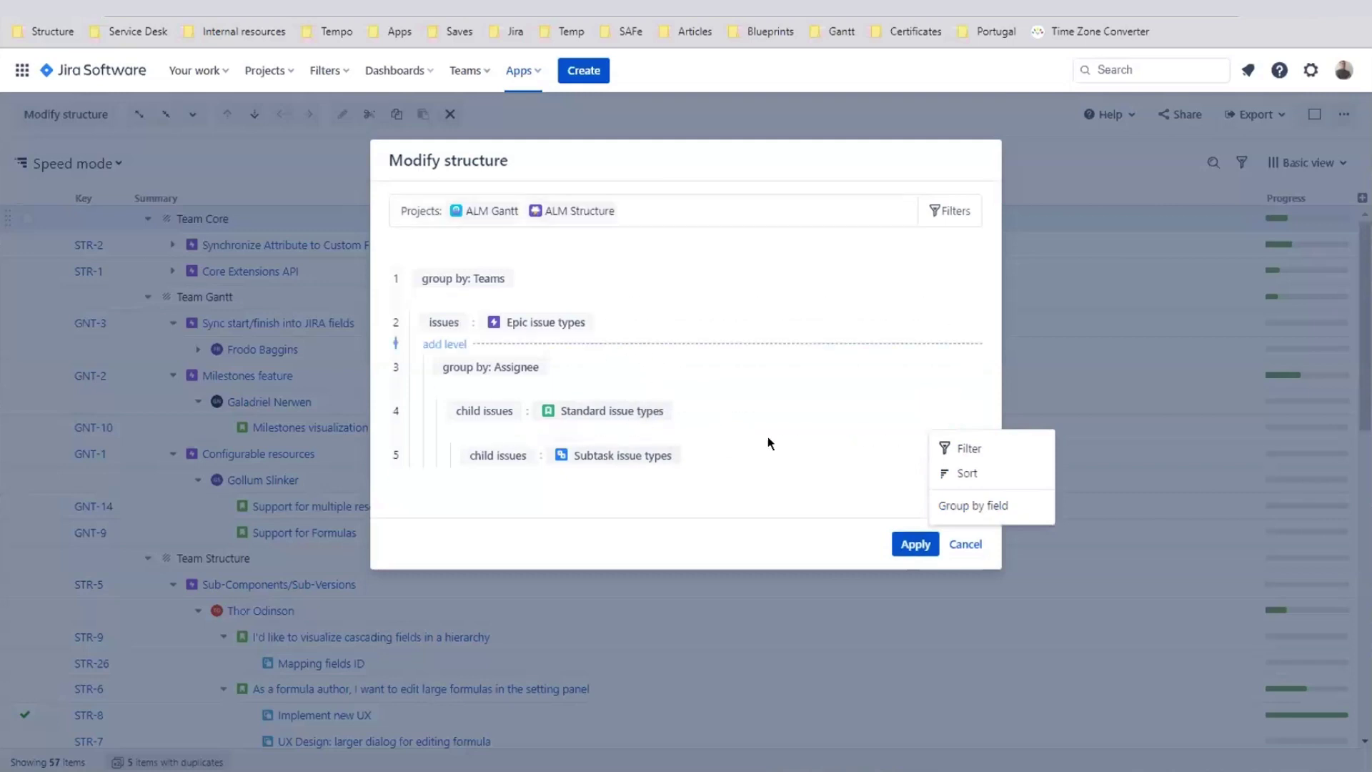
pyautogui.click(983, 449)
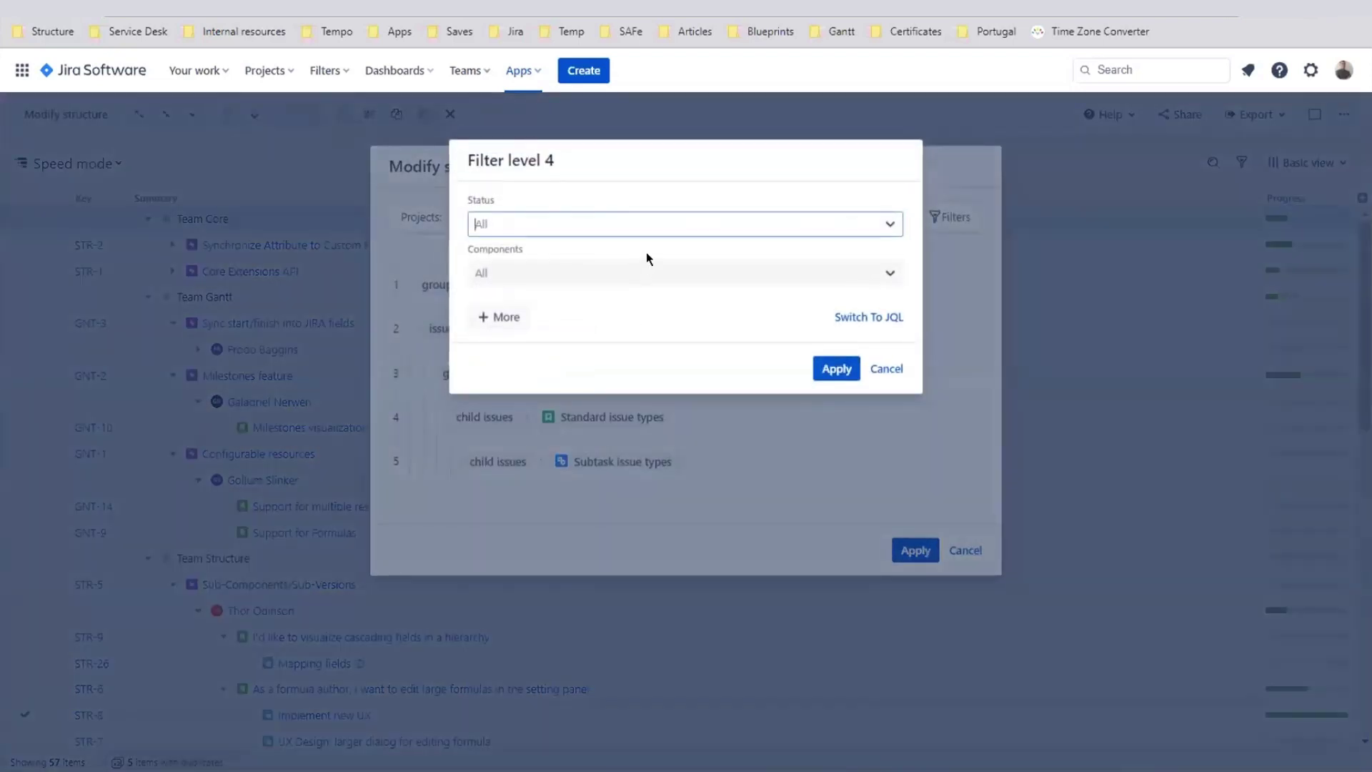
# Restrict the level 4 filter to the statuses Analyzing, Backlog and Ceased.
pyautogui.click(650, 227)
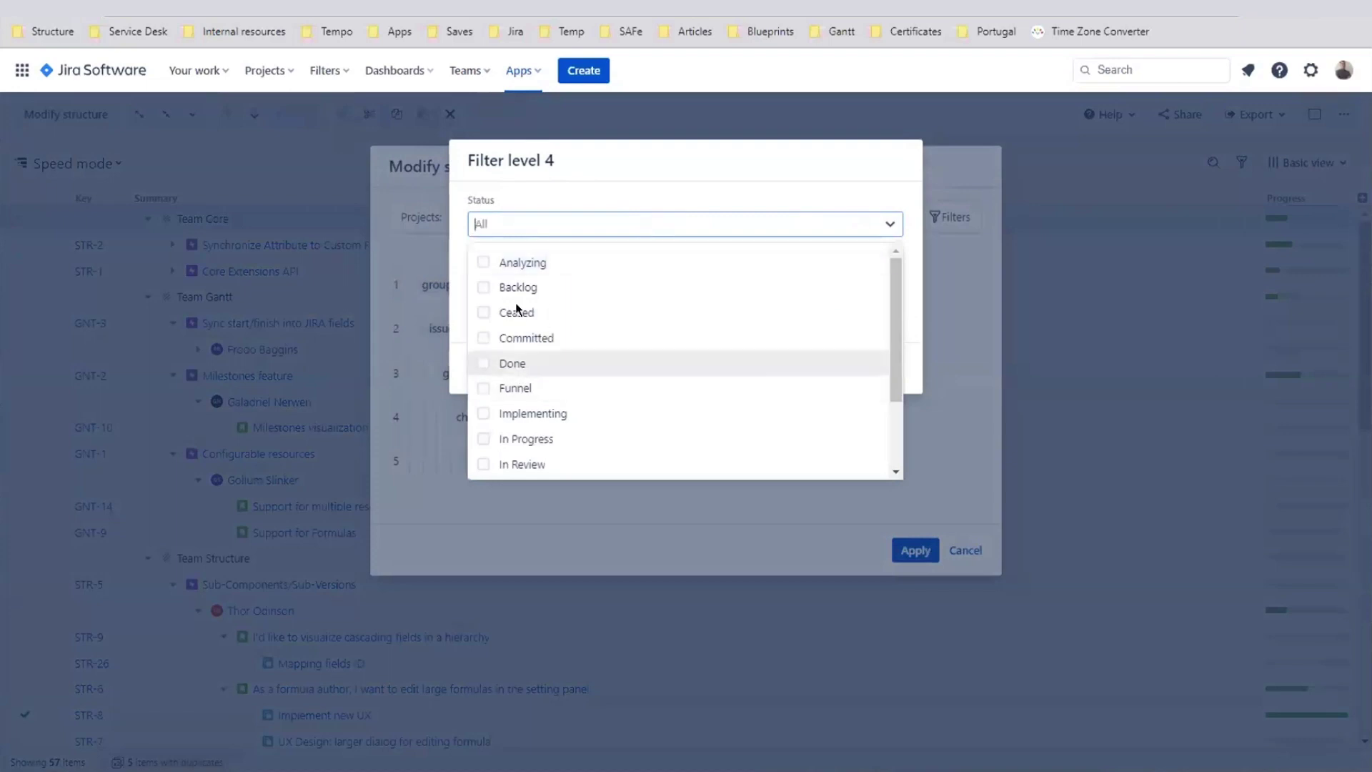
pyautogui.click(480, 261)
pyautogui.click(481, 286)
pyautogui.click(474, 313)
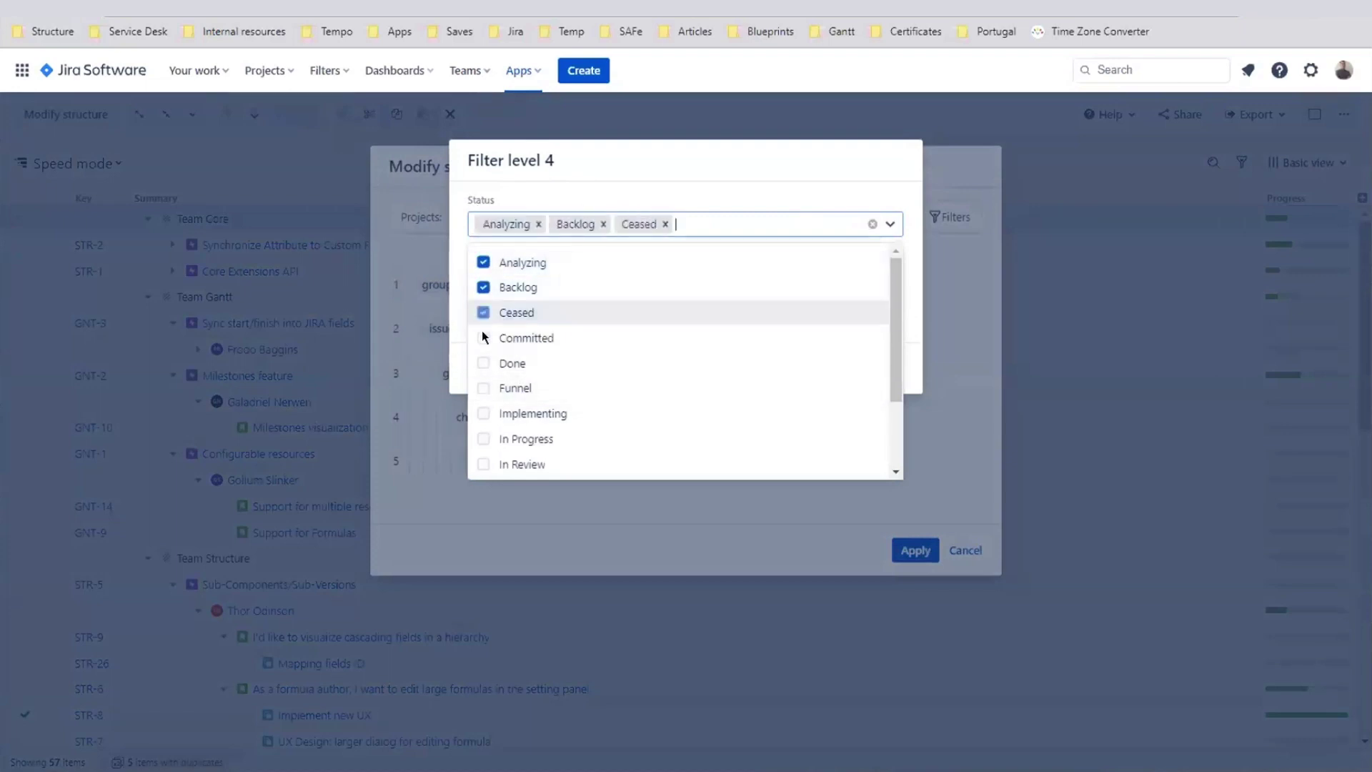
pyautogui.click(675, 189)
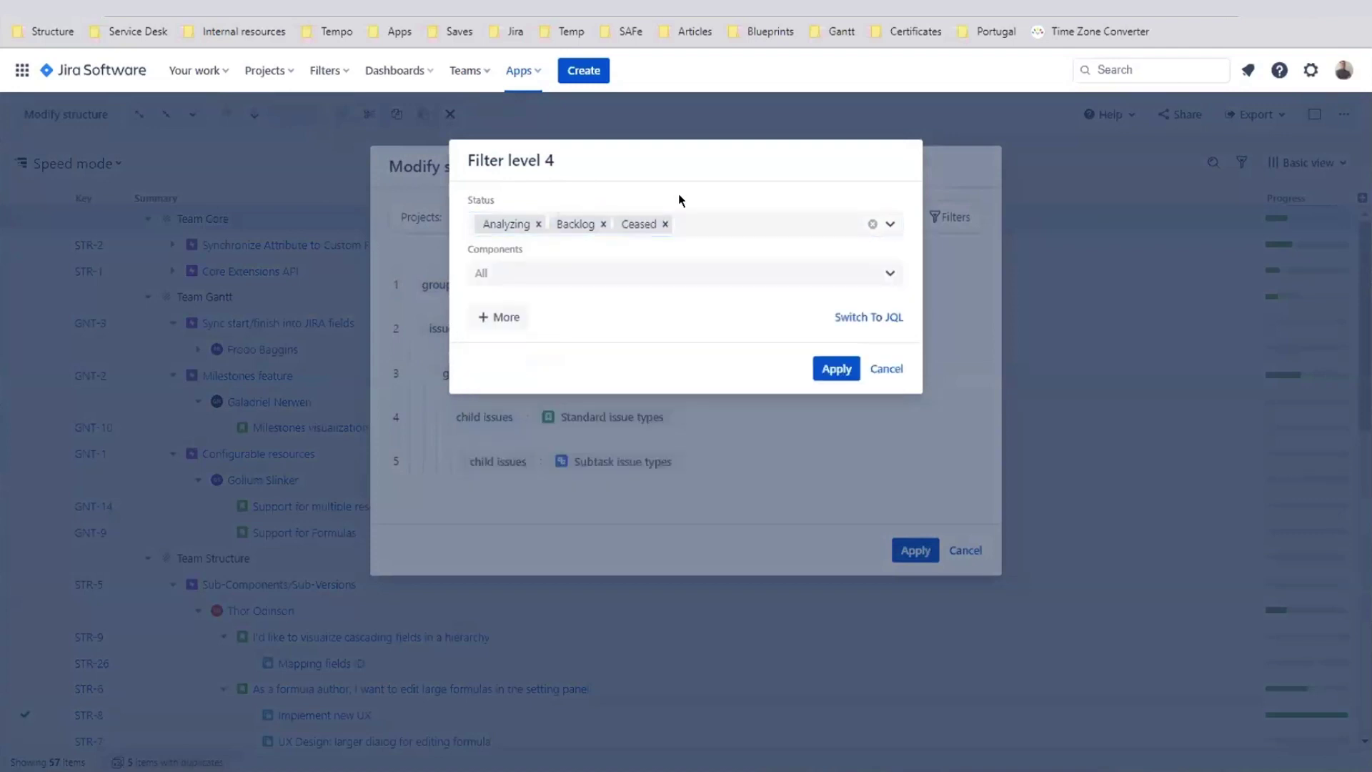
# Switch the level 4 filter to JQL, set the query to "status != done", and apply it to the structure.
pyautogui.click(867, 317)
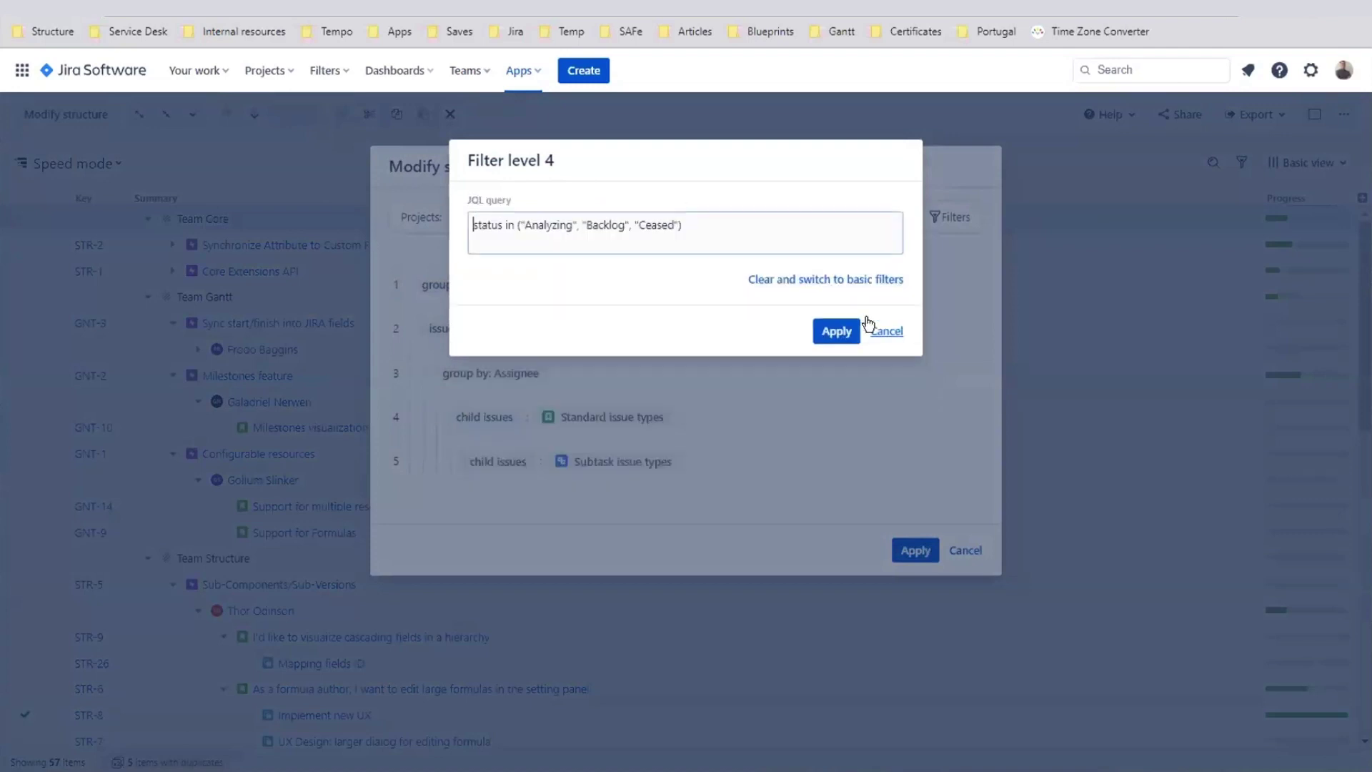
pyautogui.click(700, 227)
pyautogui.hotkey('ctrl', 'a')
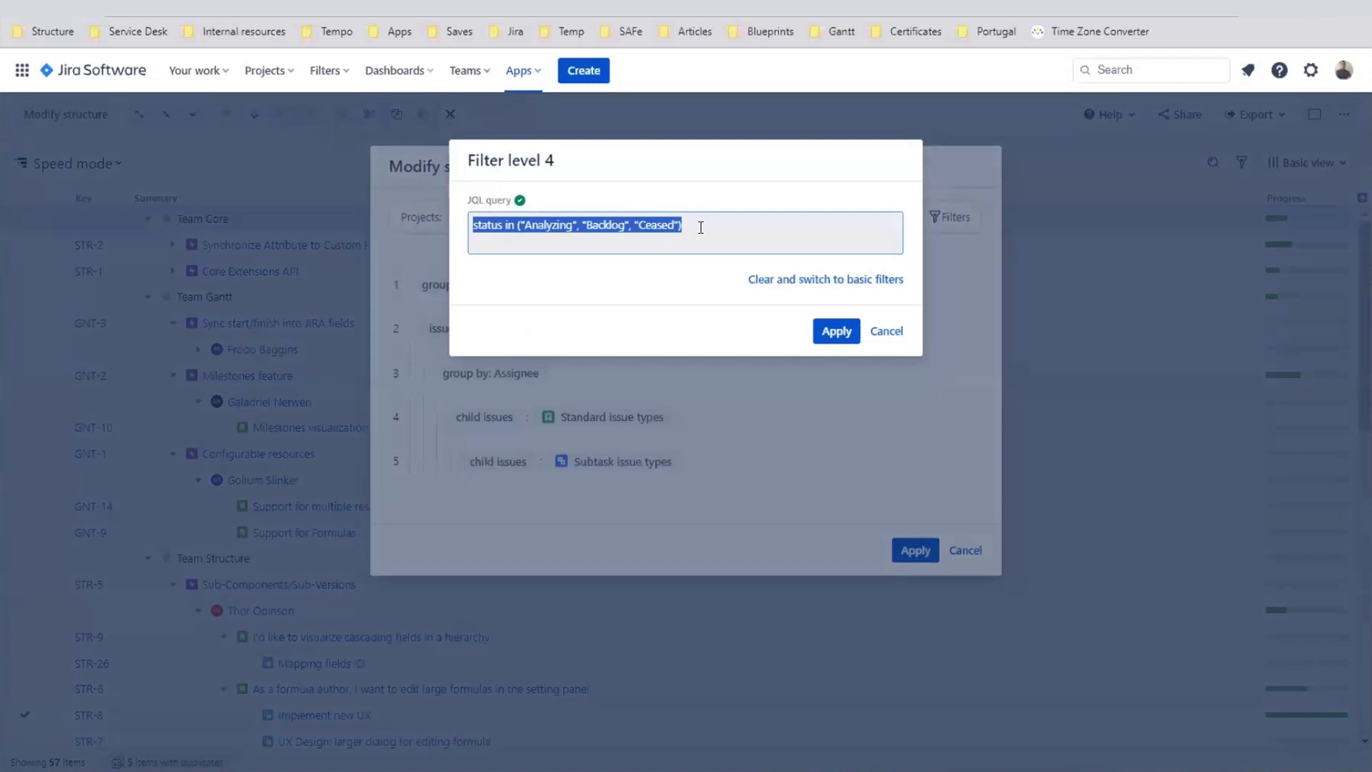
pyautogui.press('BackSpace')
pyautogui.write('status ')
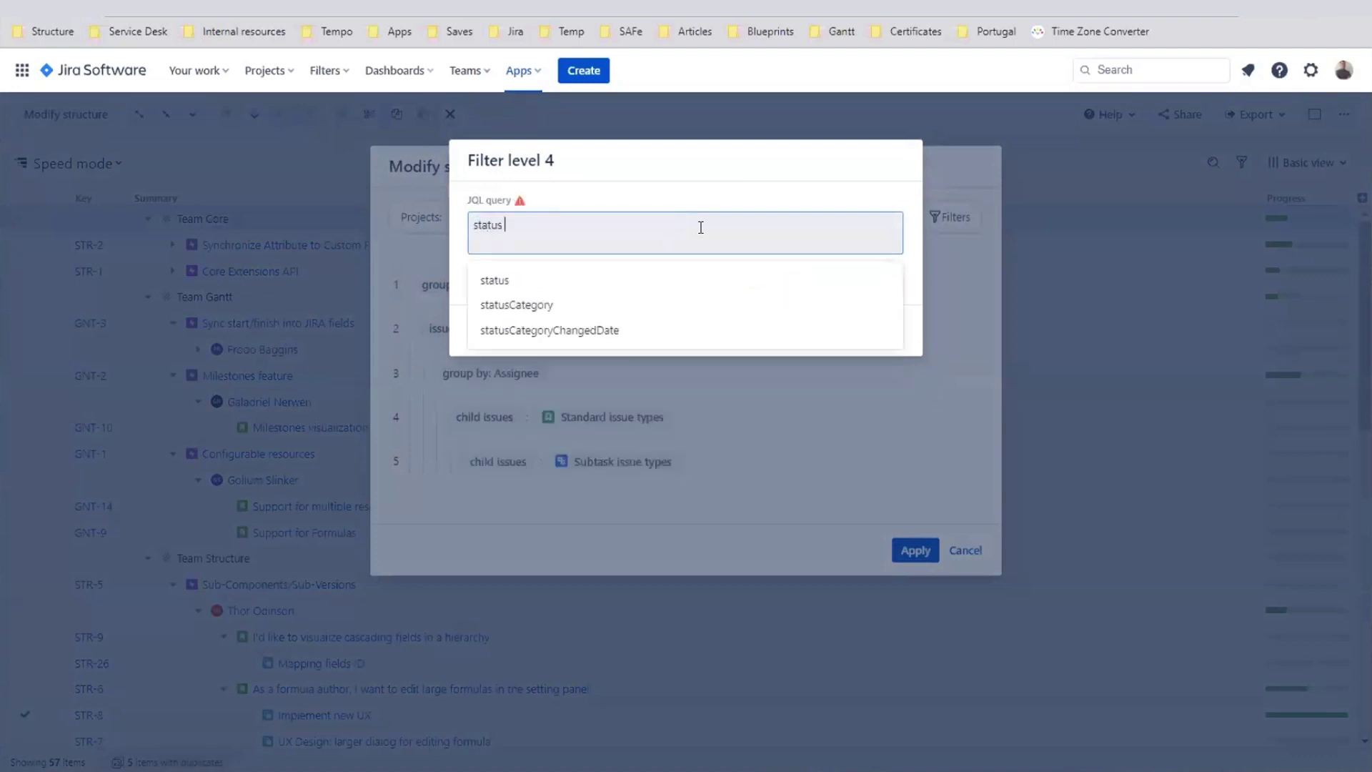
pyautogui.write('!= do')
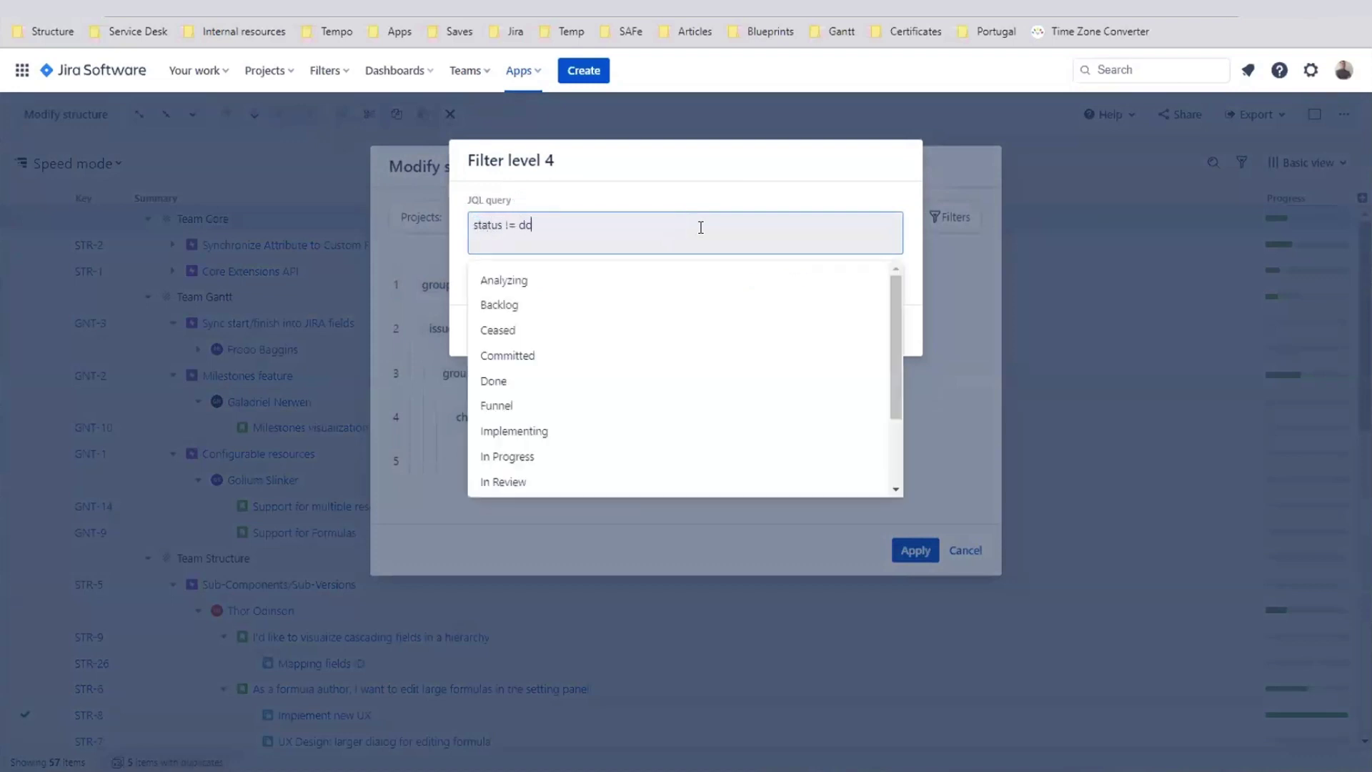
pyautogui.write('ne')
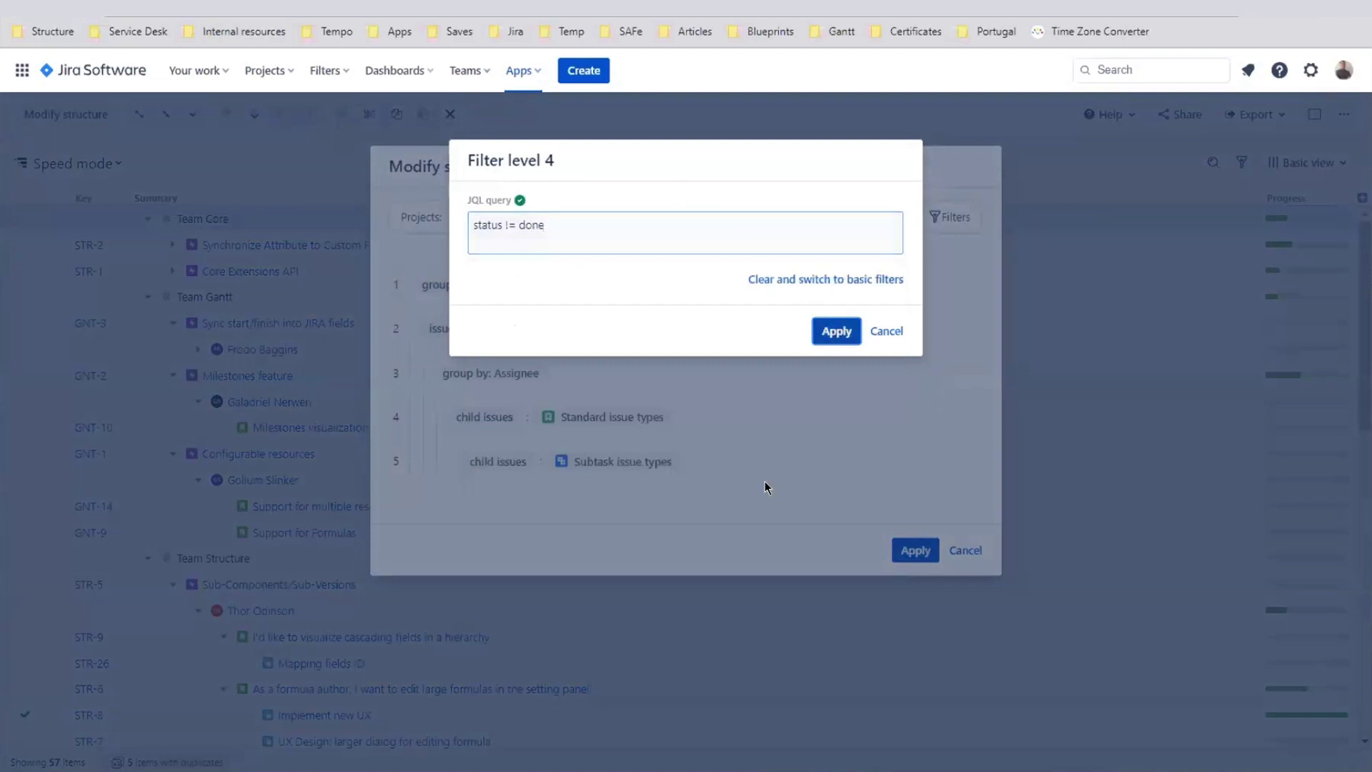
pyautogui.press('Return')
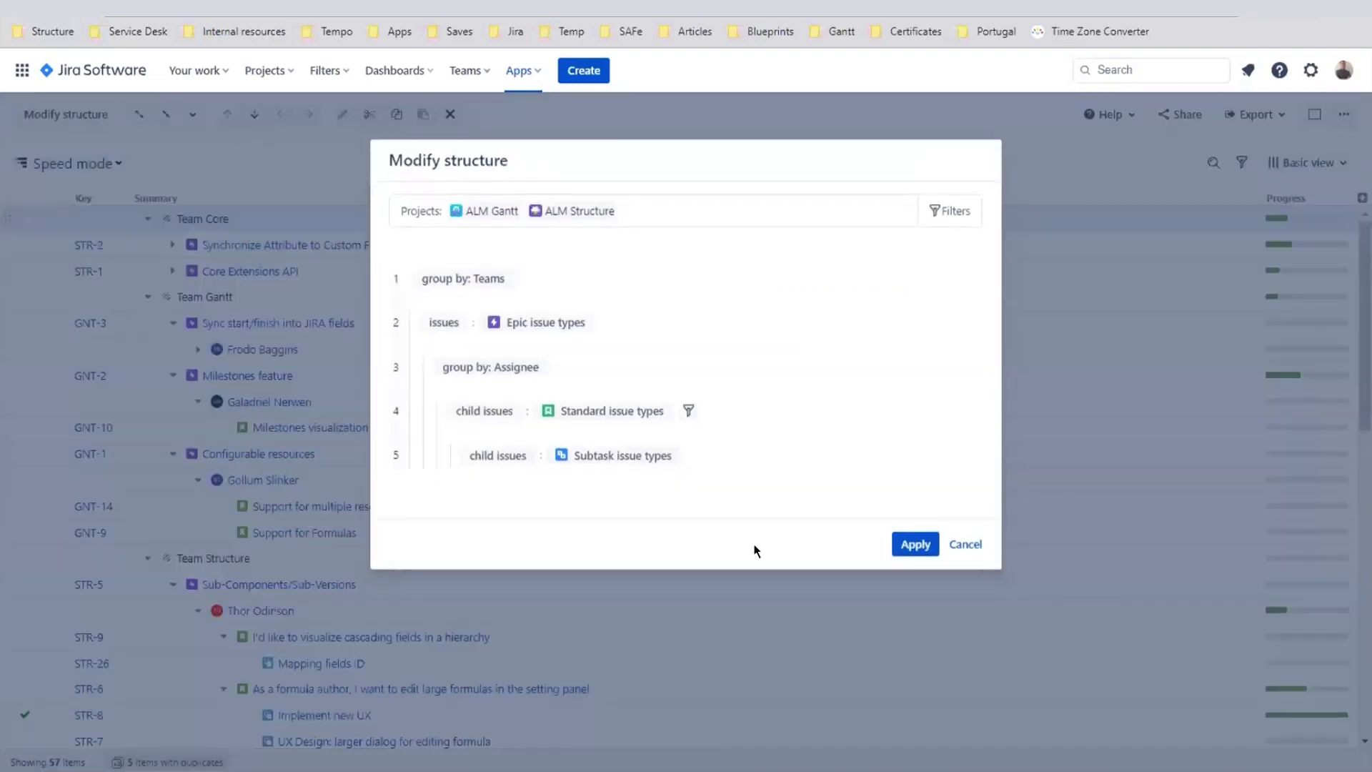
pyautogui.moveTo(591, 400)
pyautogui.click(906, 545)
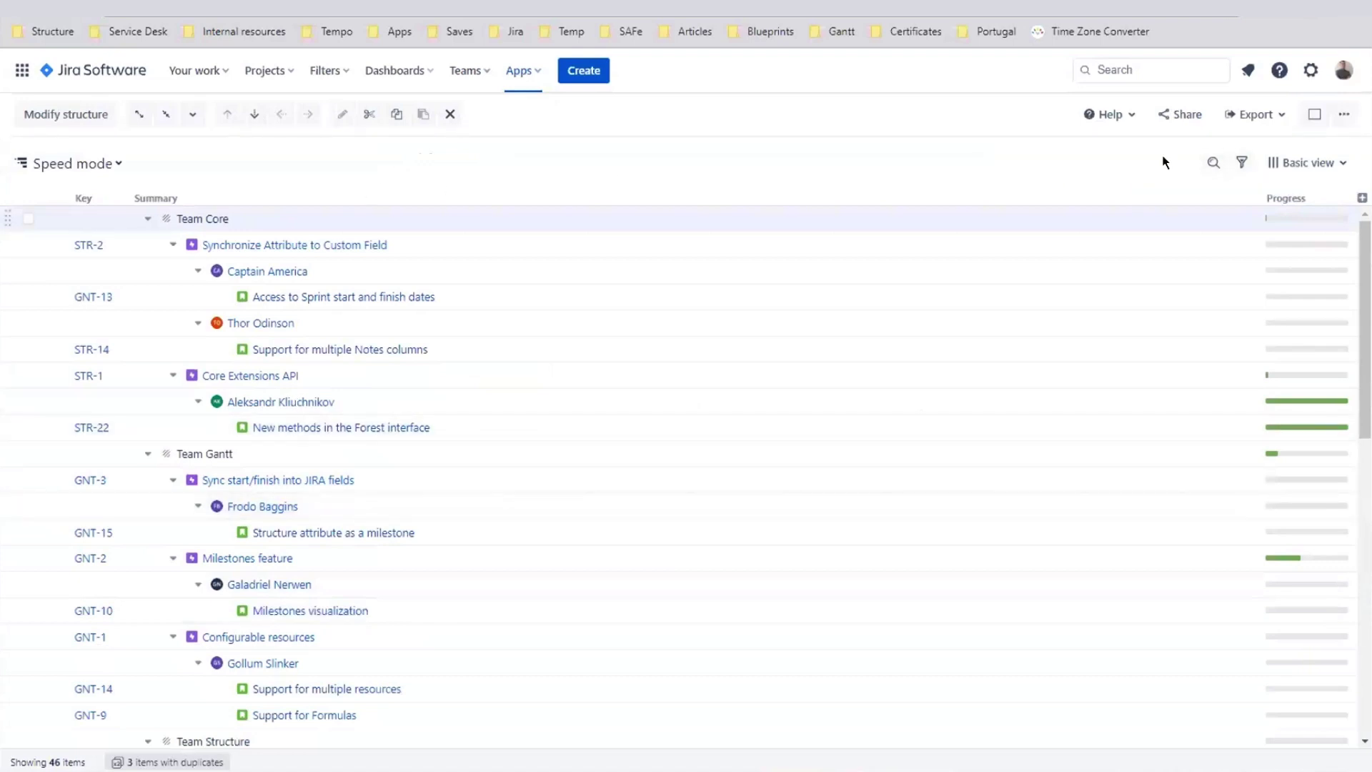
# Show the quick filters and apply the Assigned to me filter to the Speed mode structure.
pyautogui.click(1242, 162)
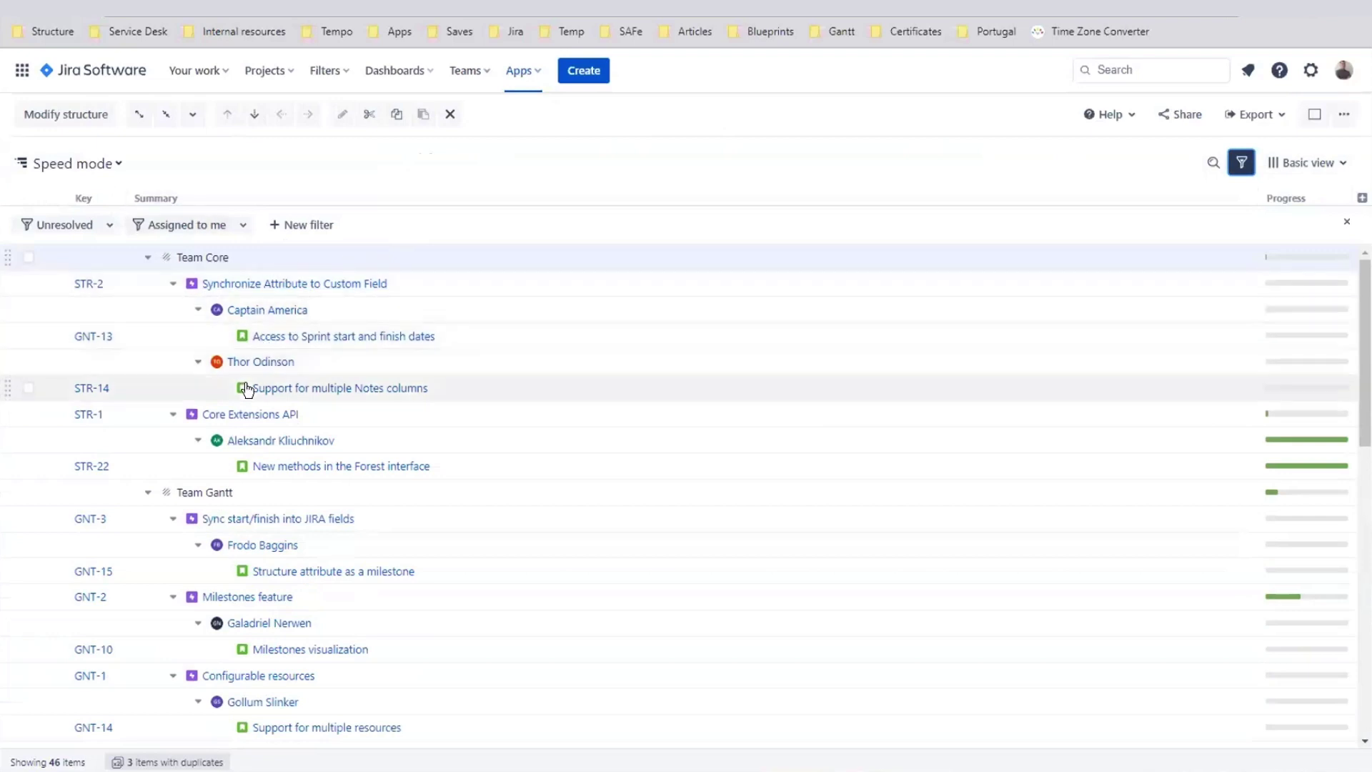
pyautogui.click(139, 225)
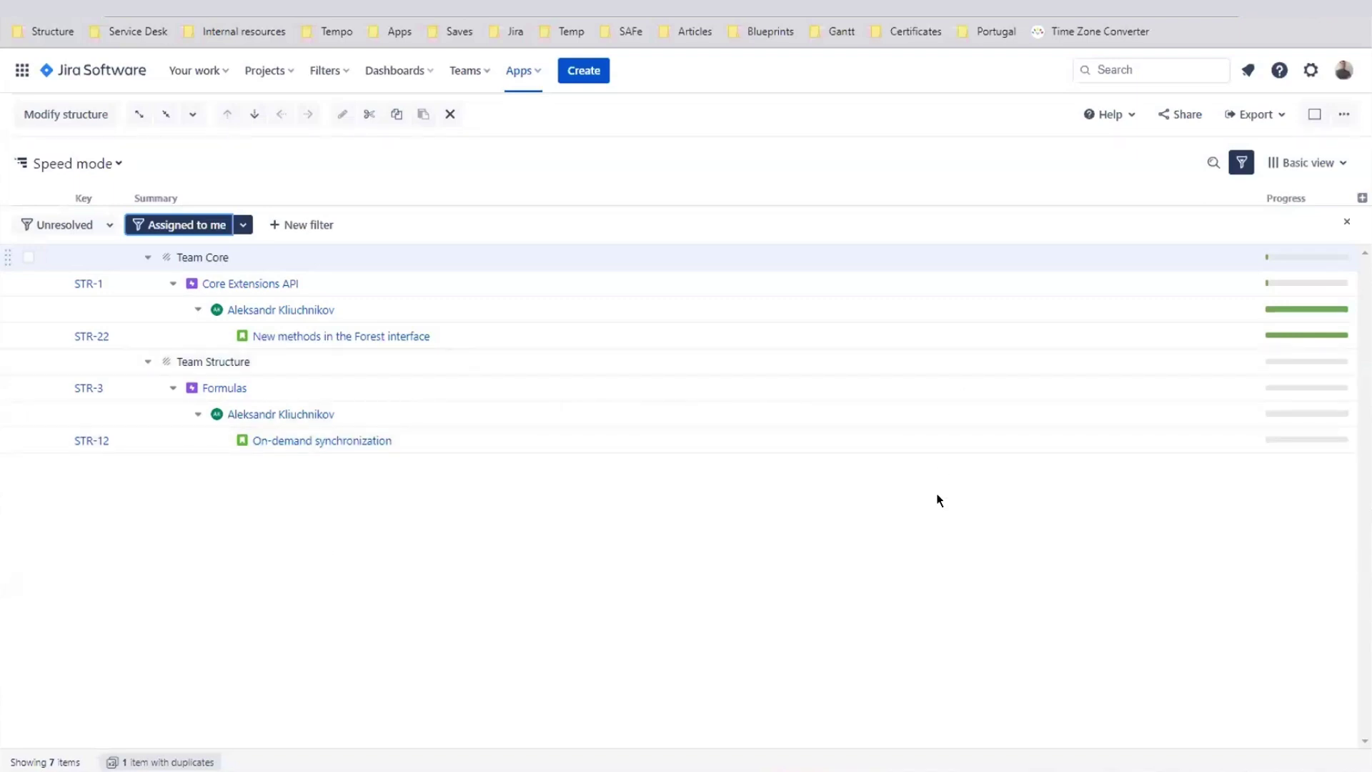
# Check the sharing options for the Speed mode structure without changing them.
pyautogui.click(1175, 115)
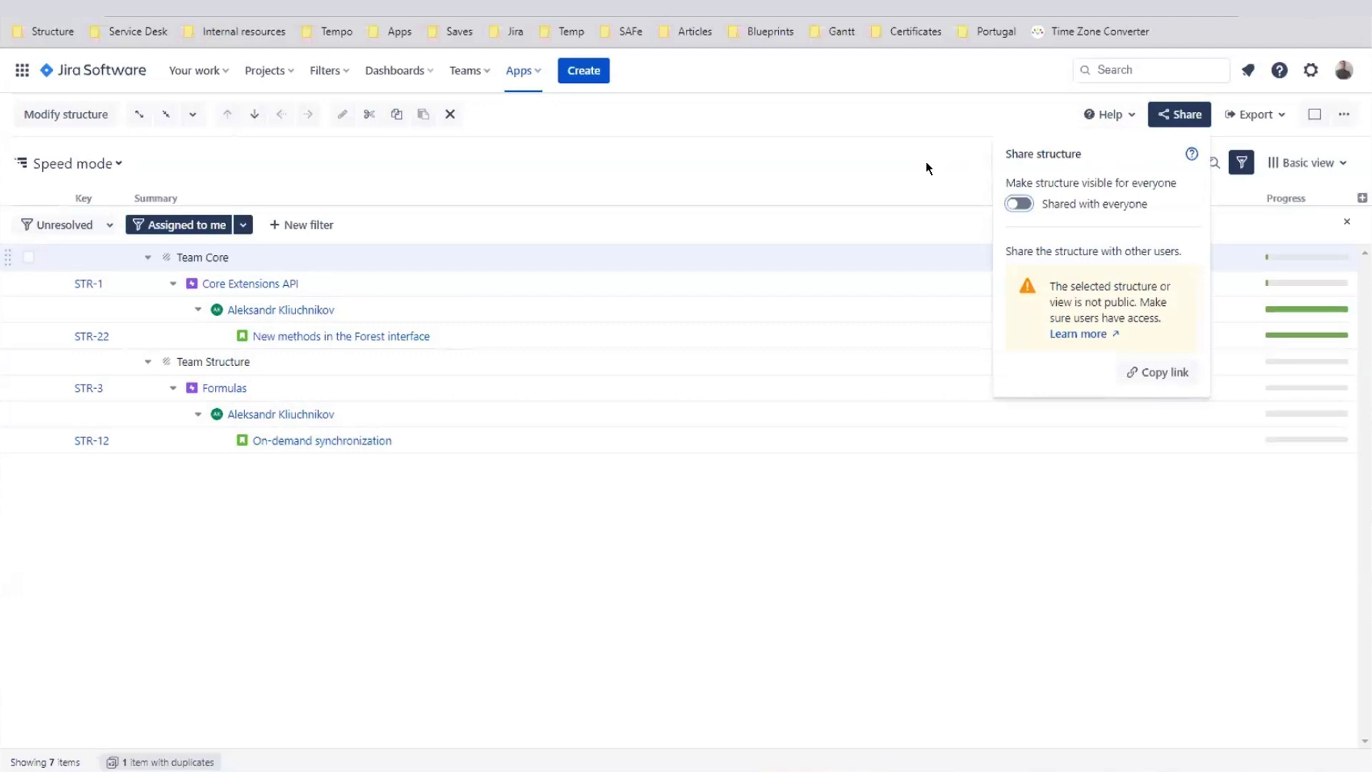
pyautogui.click(943, 670)
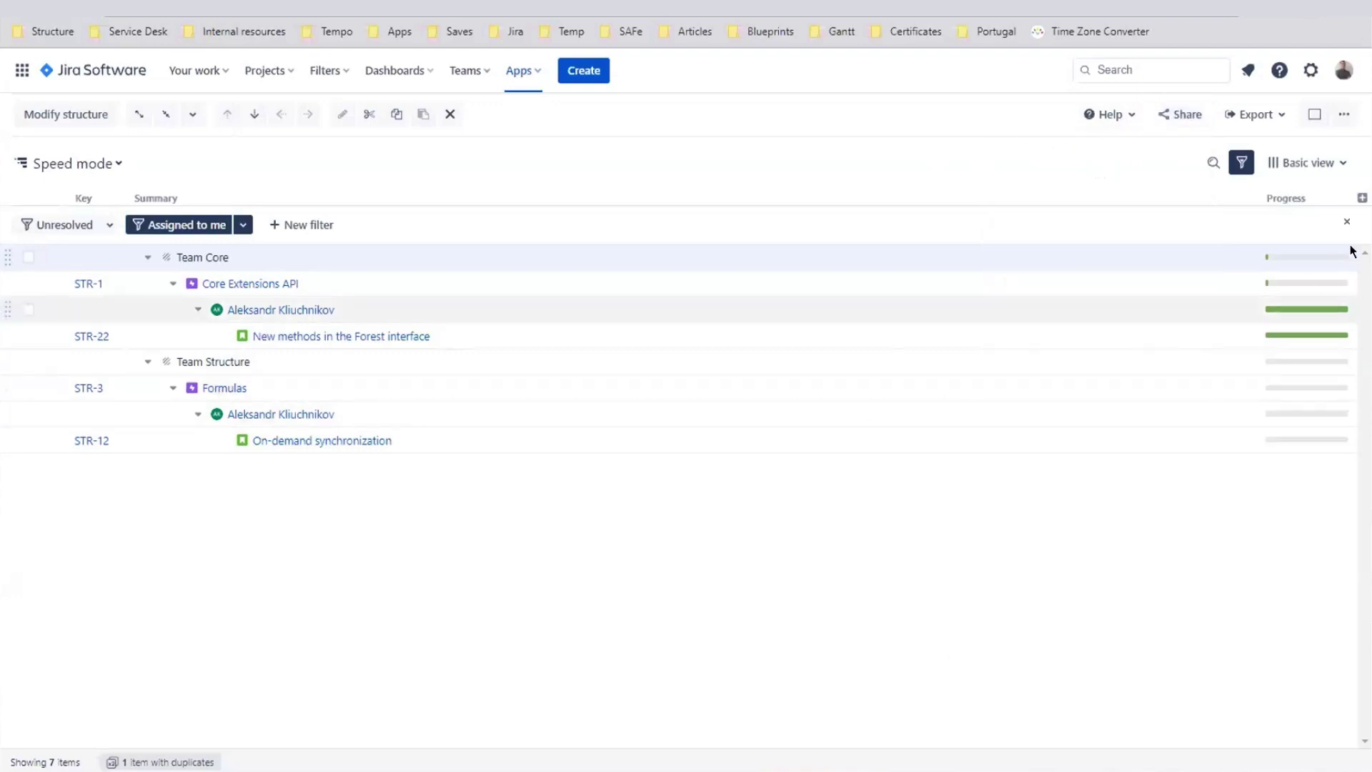
# Check which columns can be added to the Speed mode structure without adding any.
pyautogui.click(1359, 198)
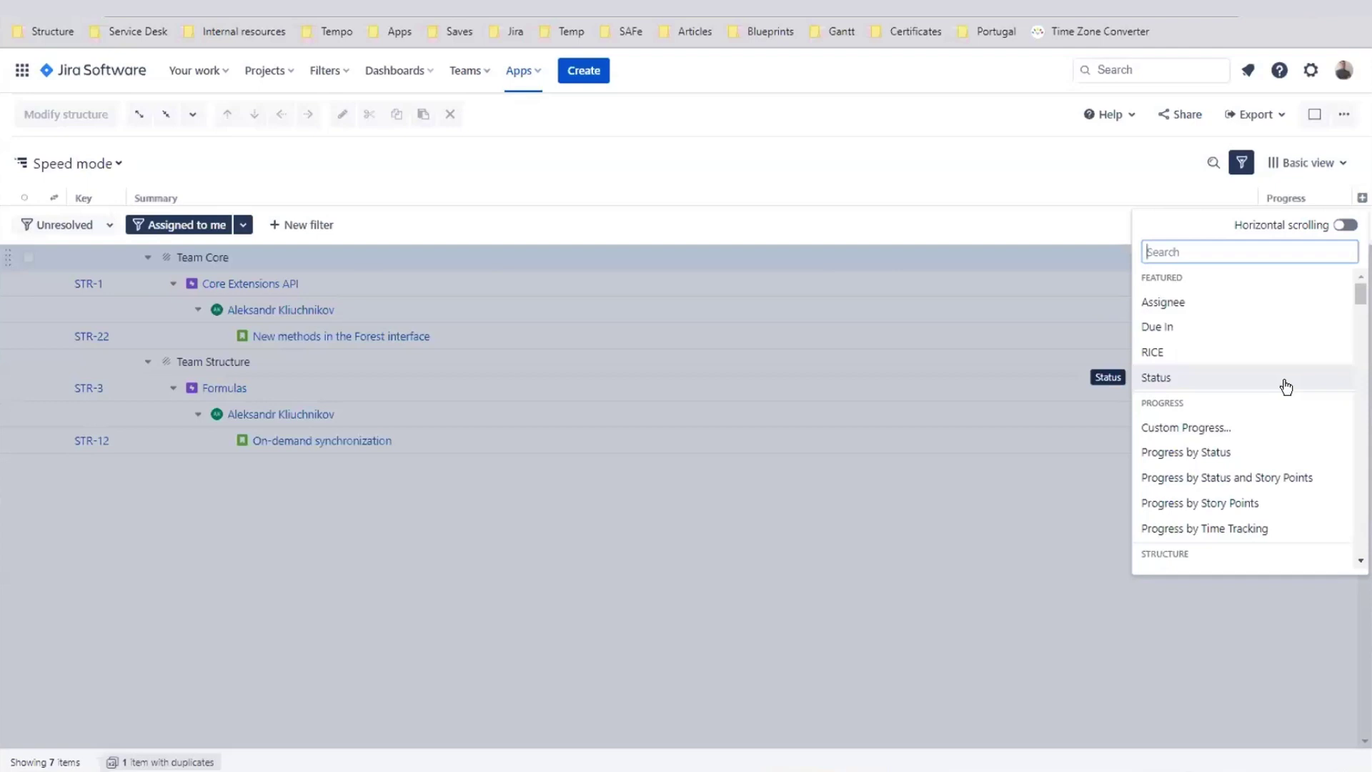
pyautogui.click(951, 564)
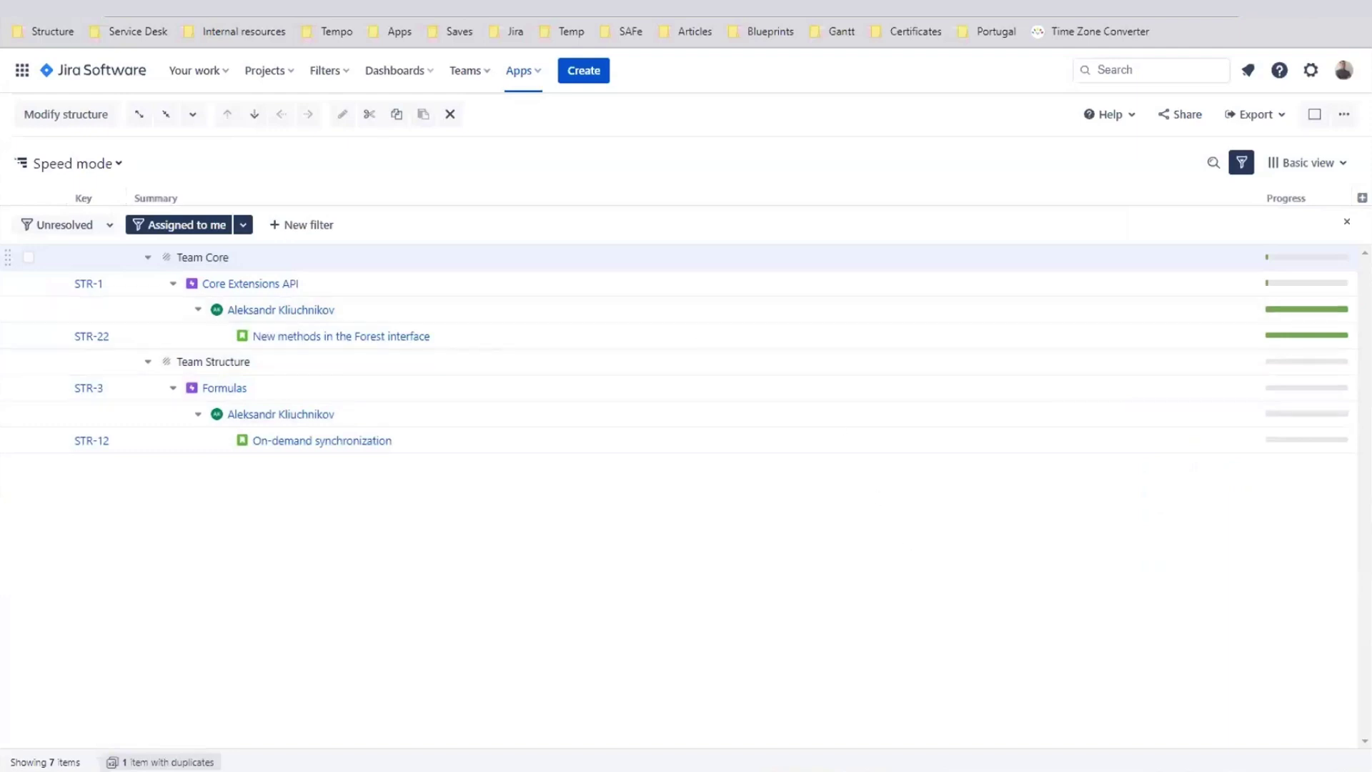
# Remove the Teams grouping, epic, Assignee grouping and standard issue levels from the Speed mode structure, keeping only the subtask level.
pyautogui.click(87, 118)
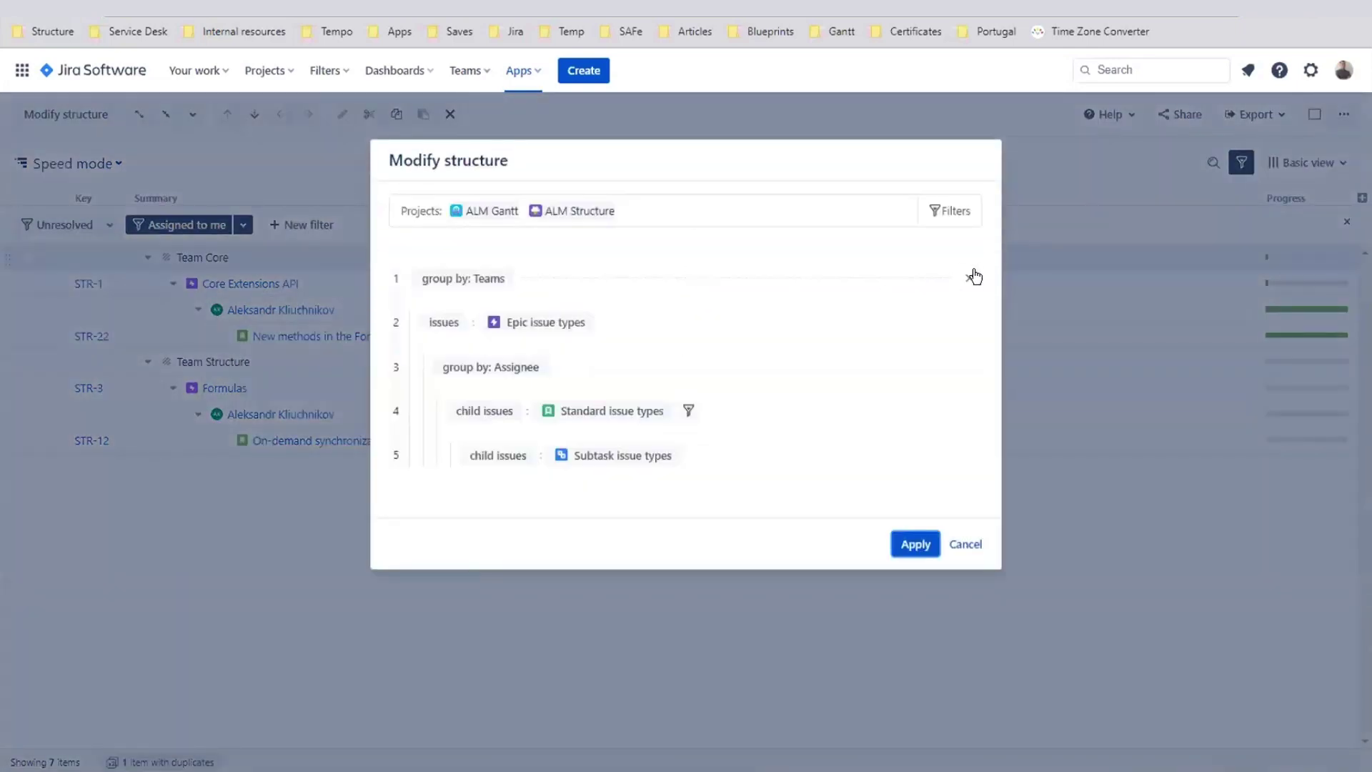
pyautogui.click(970, 277)
pyautogui.click(970, 278)
pyautogui.click(970, 278)
pyautogui.click(970, 277)
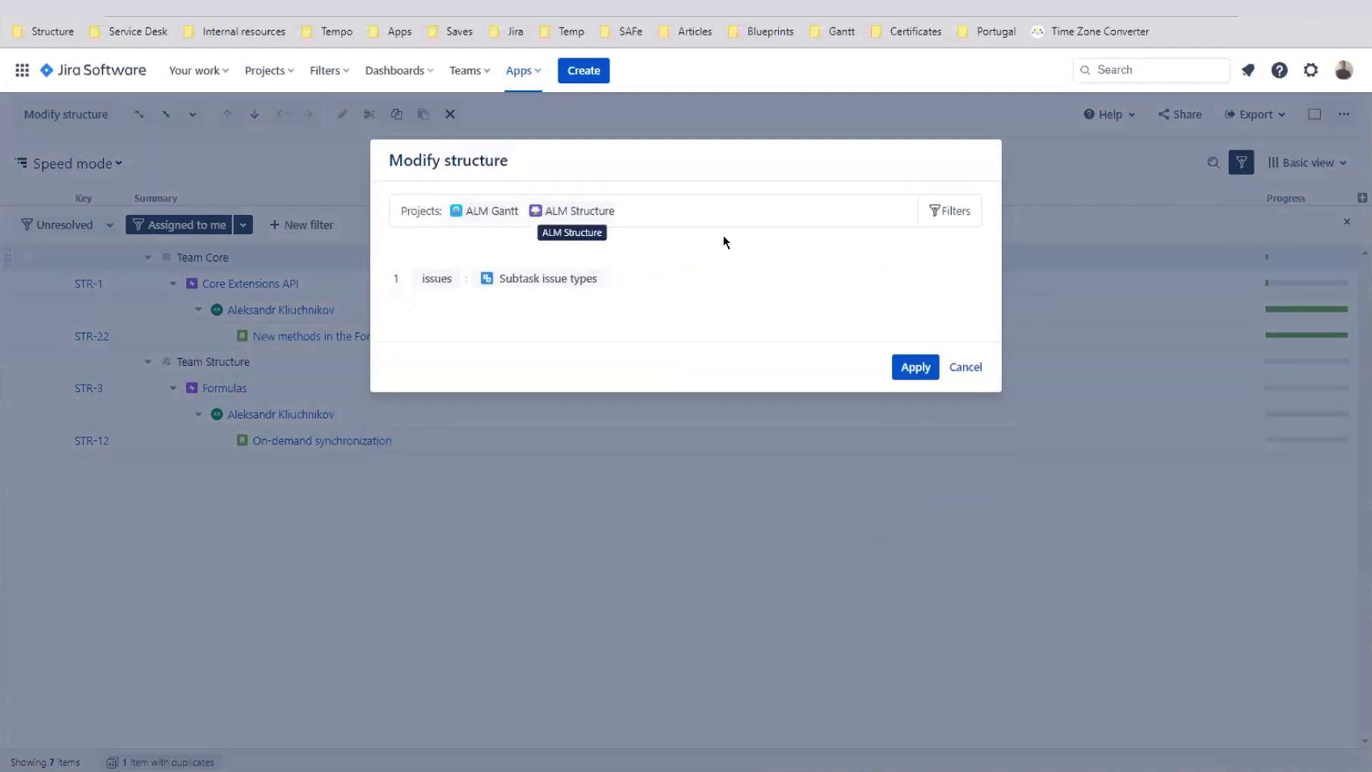
# Replace ALM Gantt and ALM Structure with the Sprint planning project as the structure's source.
pyautogui.click(855, 212)
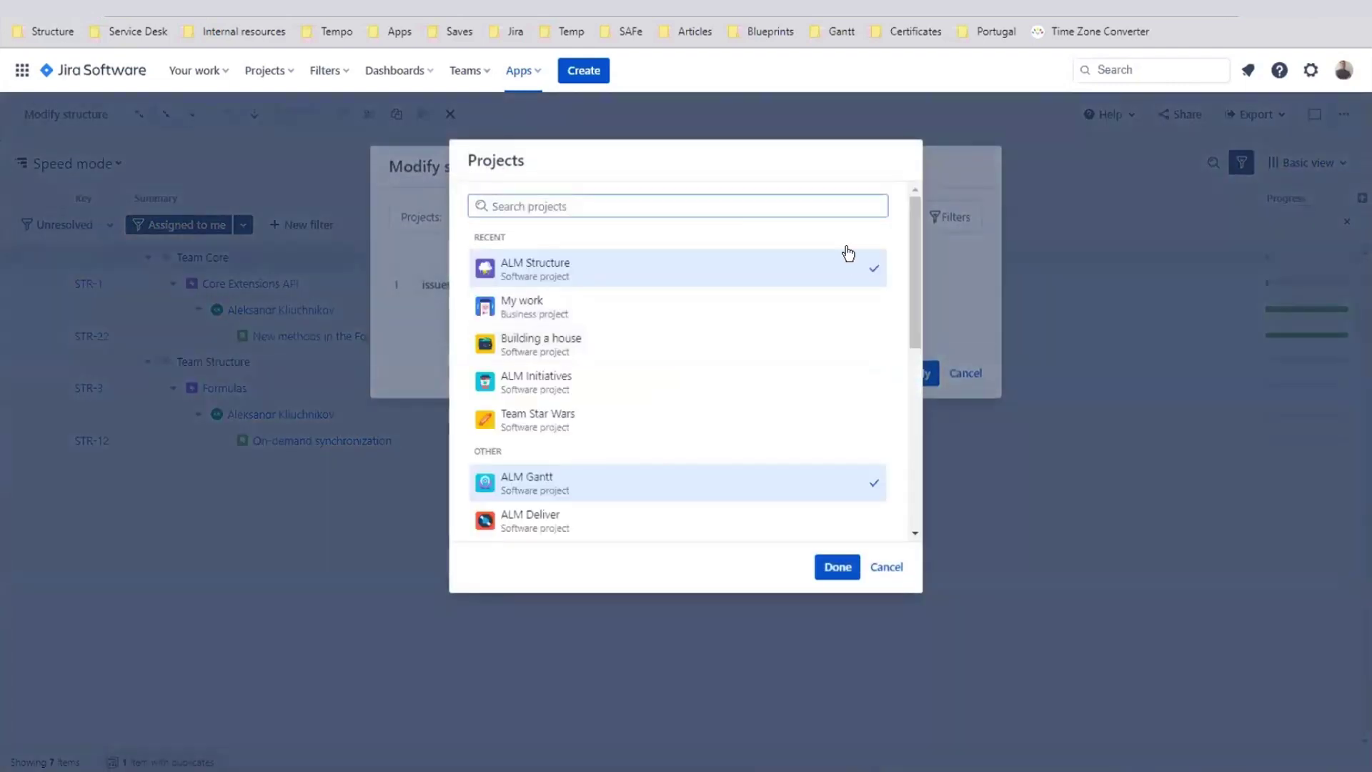
pyautogui.click(877, 262)
pyautogui.click(871, 483)
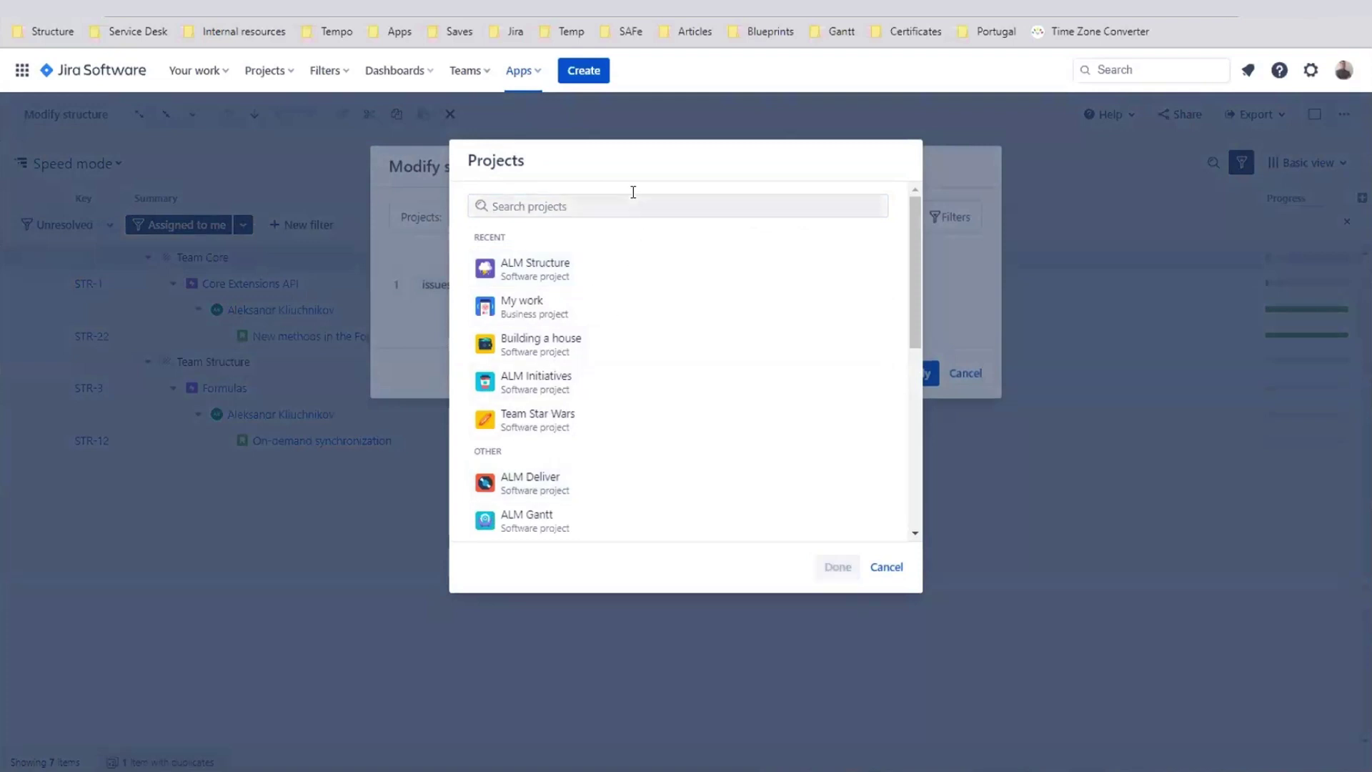
pyautogui.click(634, 197)
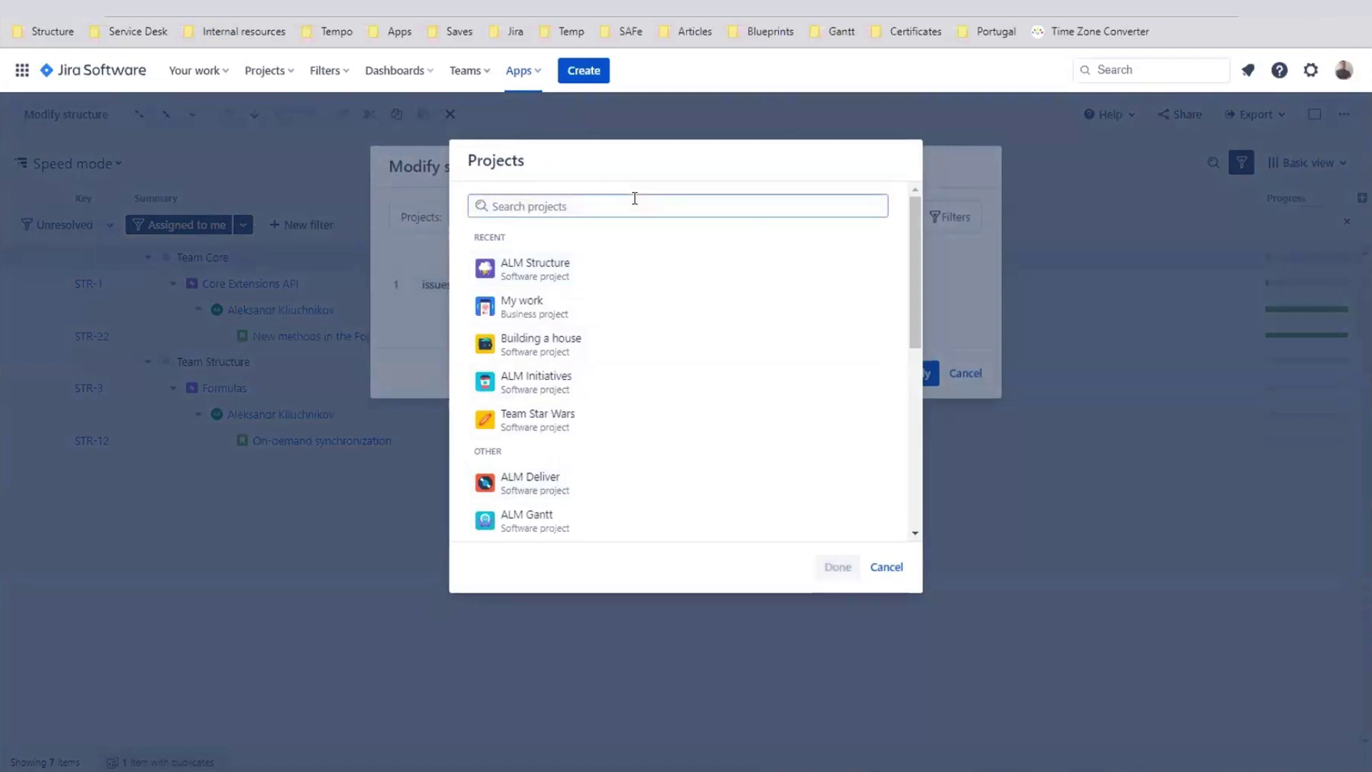
pyautogui.write('sp')
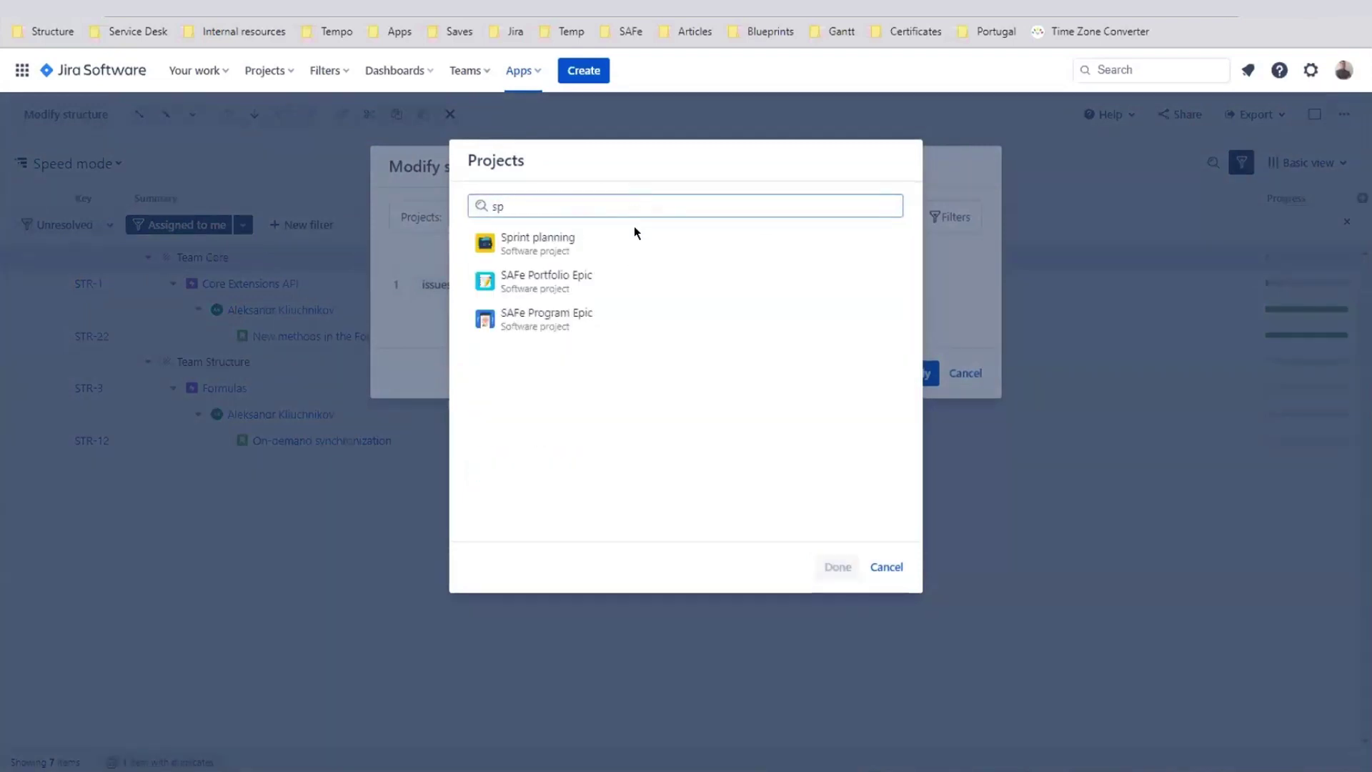
pyautogui.click(625, 242)
pyautogui.click(837, 567)
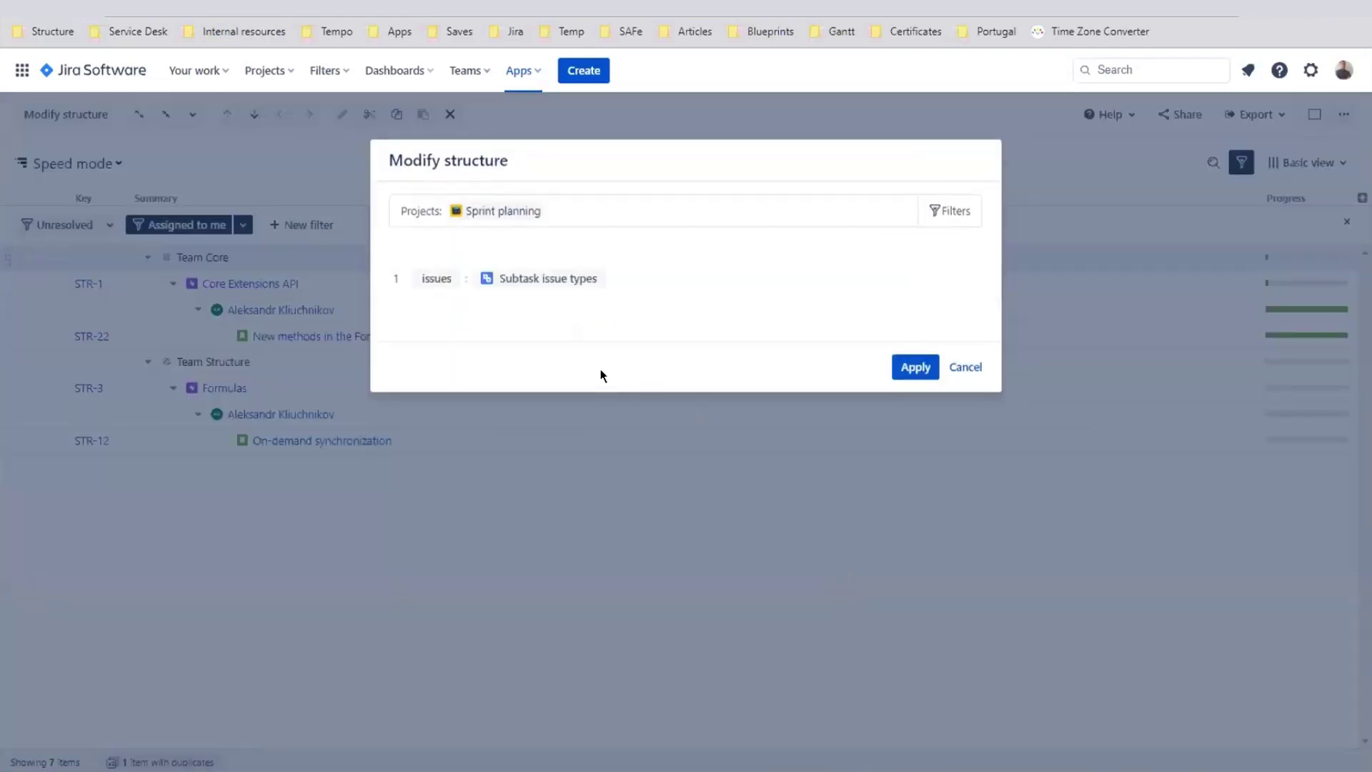
# Change the remaining level's issue types from subtasks to Standard issue types.
pyautogui.click(555, 280)
pyautogui.click(490, 367)
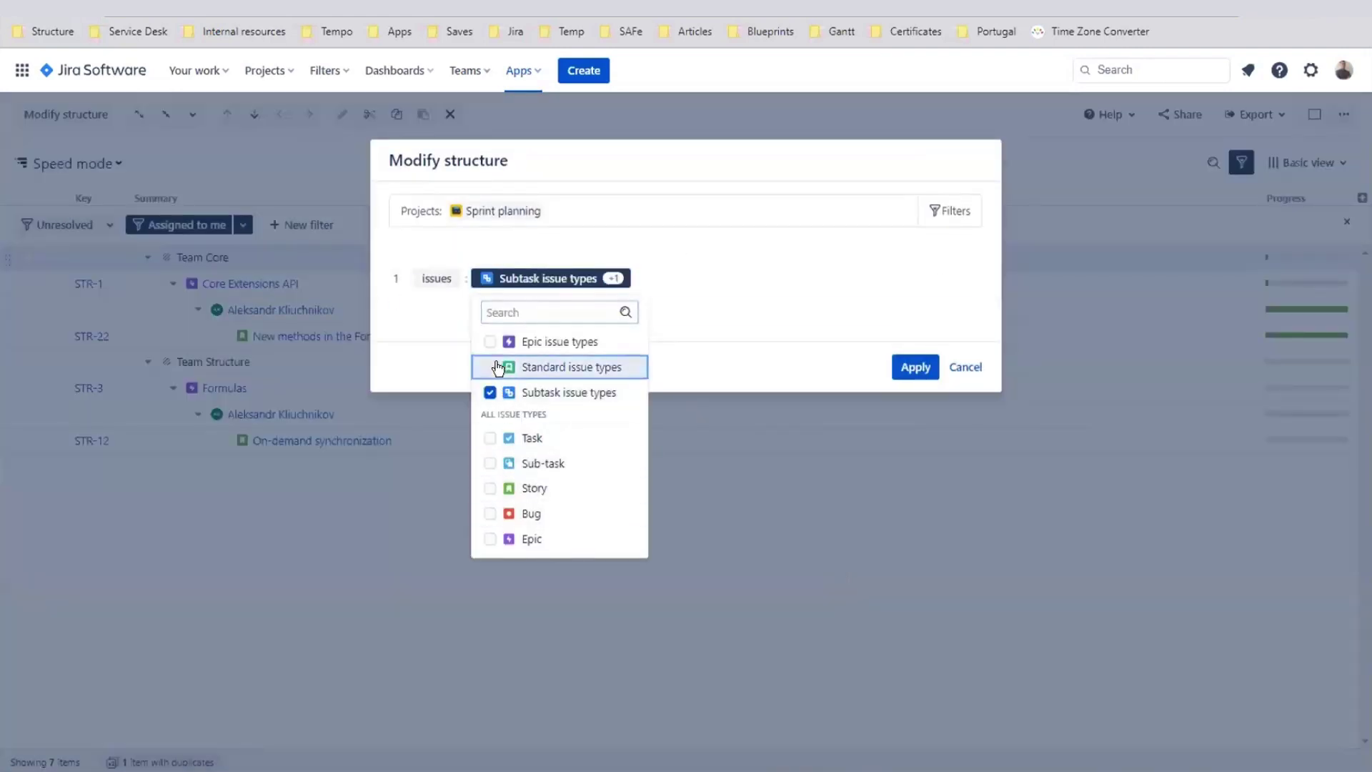
pyautogui.click(491, 394)
pyautogui.click(686, 300)
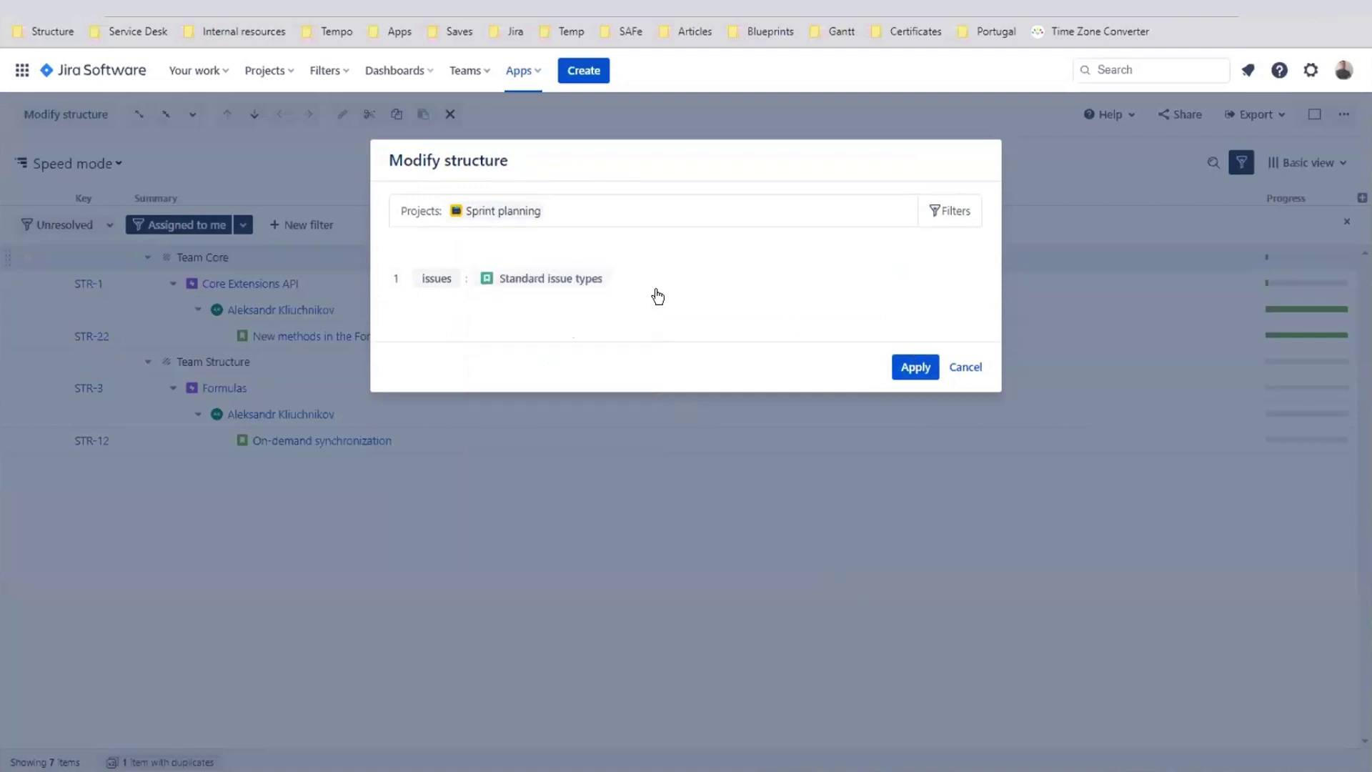
# Add a level above the issues that groups by Sprint, and apply the changes to the structure.
pyautogui.moveTo(444, 248)
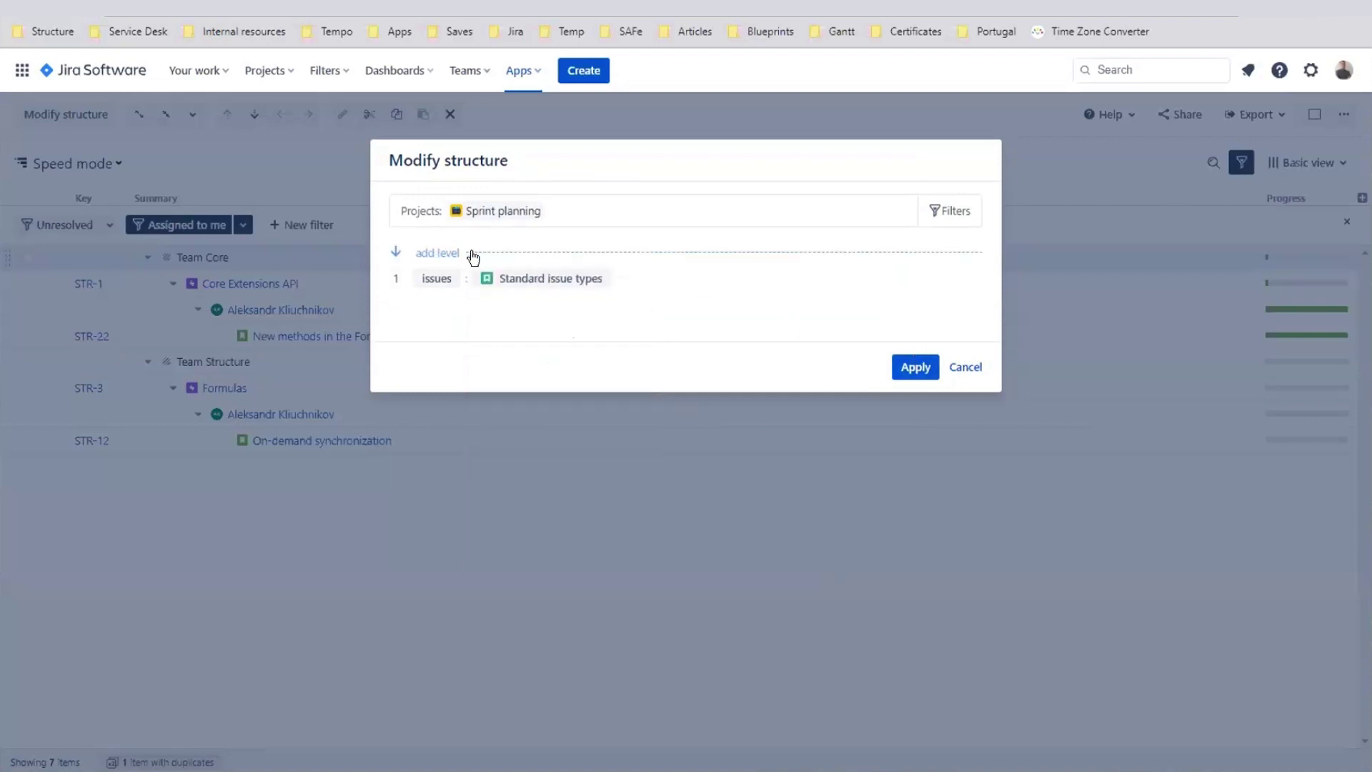
pyautogui.click(533, 250)
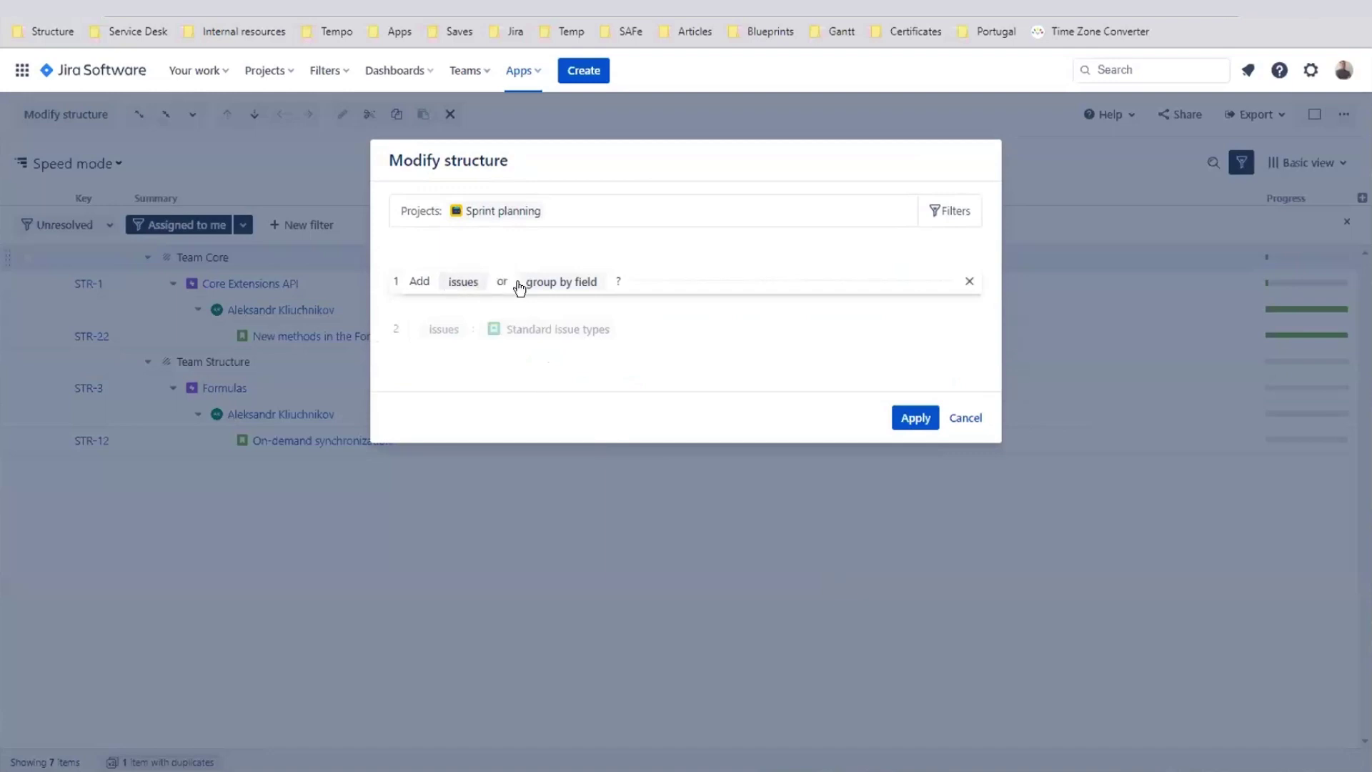
pyautogui.click(566, 281)
pyautogui.scroll(-4, 601, 346)
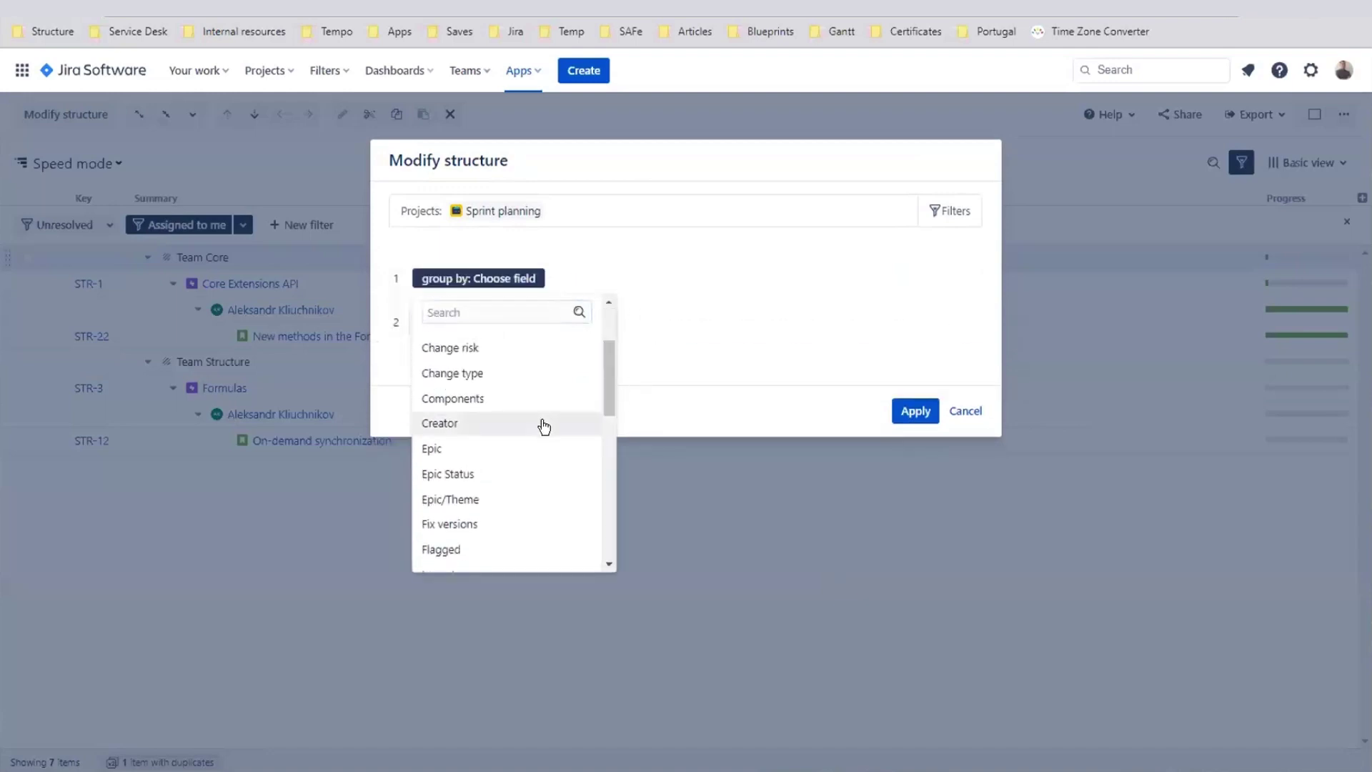
pyautogui.click(505, 313)
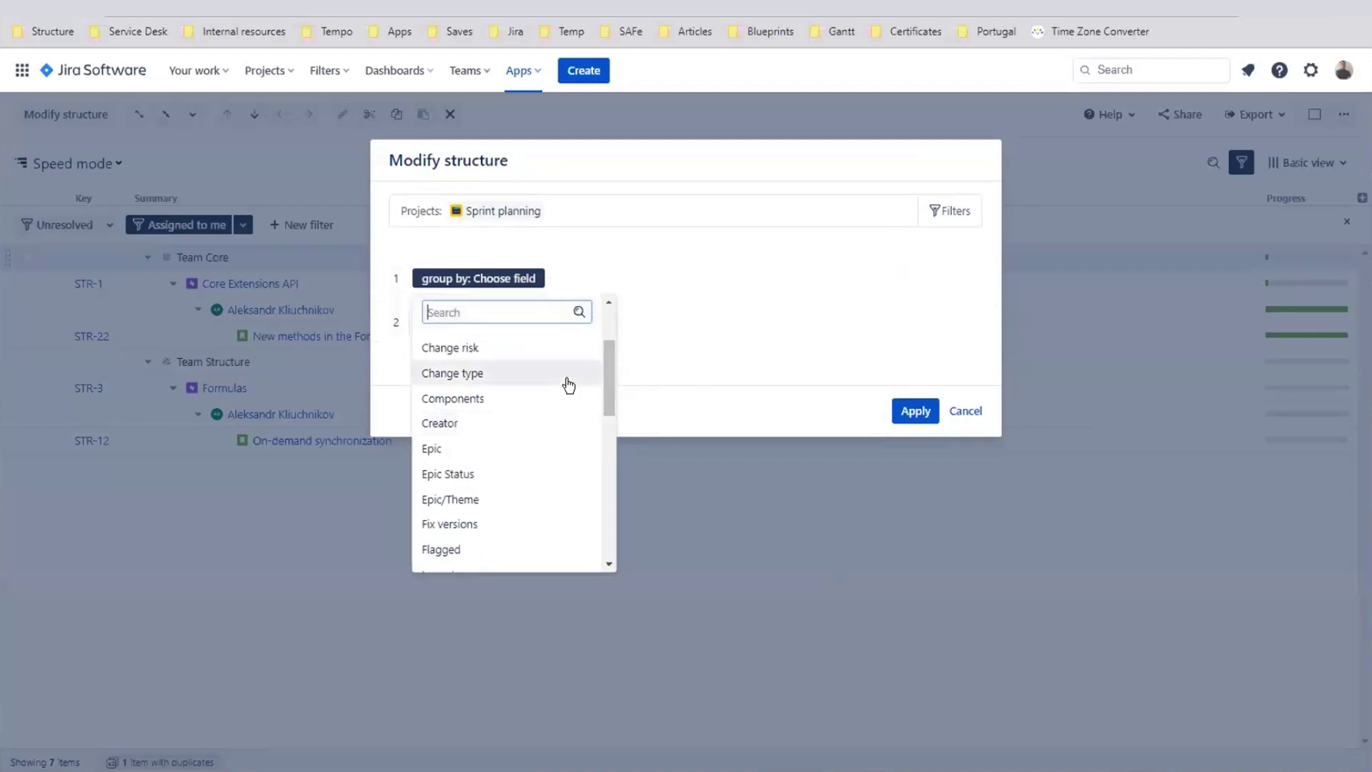
pyautogui.write('sp')
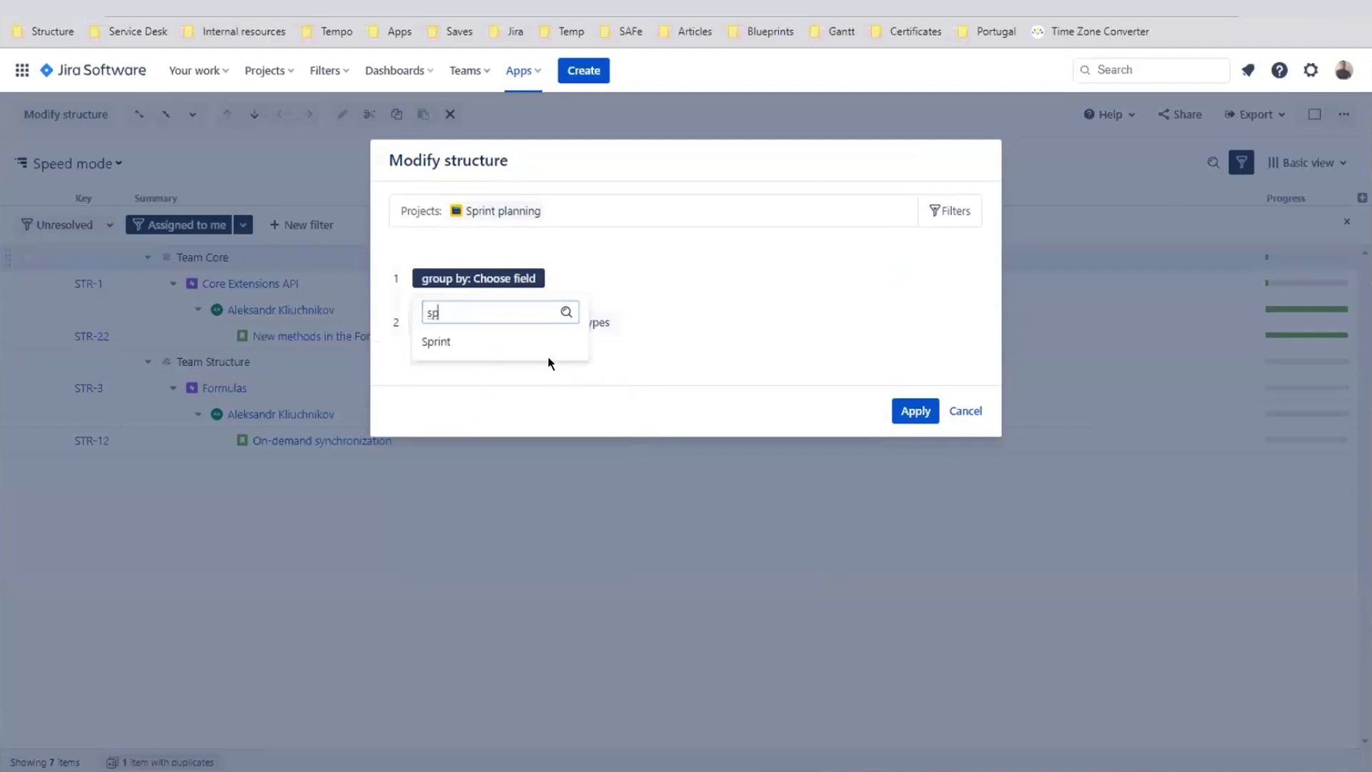
pyautogui.click(486, 342)
pyautogui.click(904, 411)
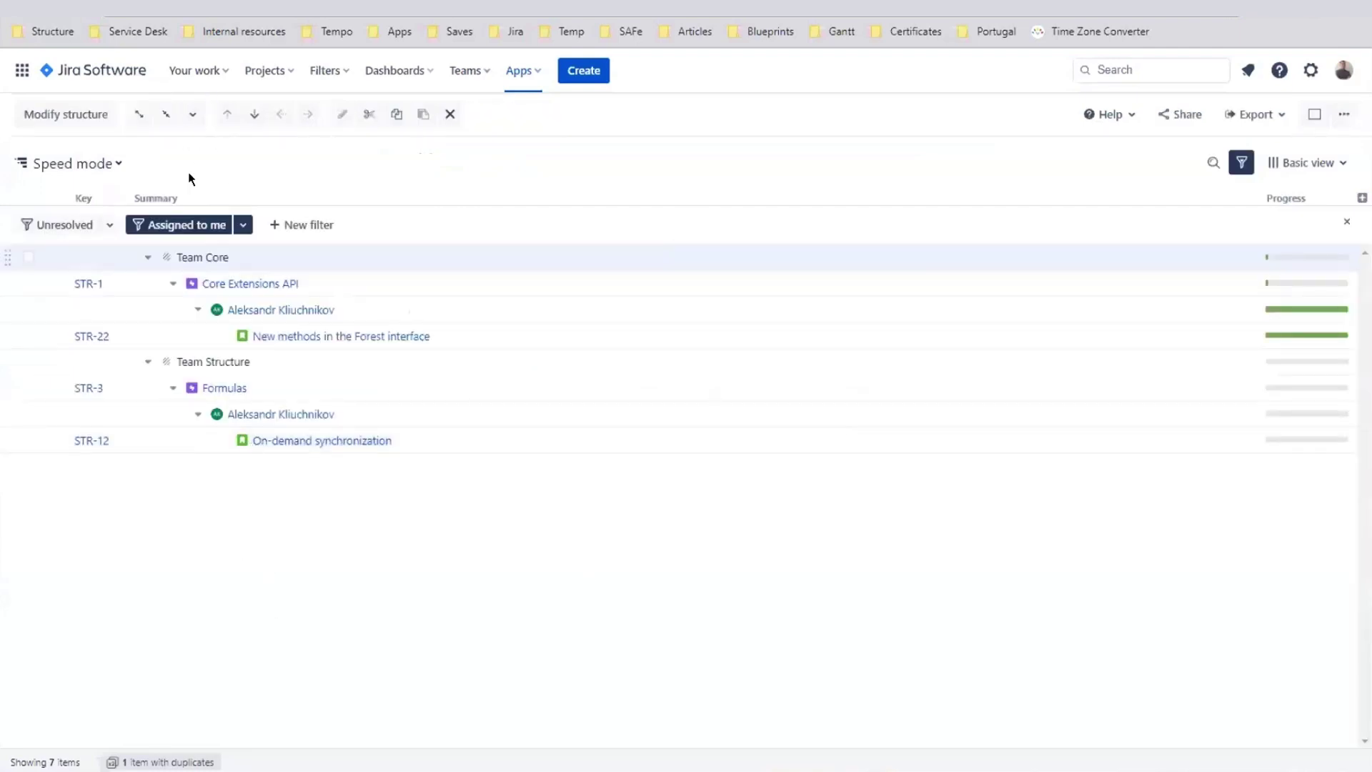
# Turn off the Assigned to me filter, hide the quick filters and look through the sprint groups.
pyautogui.click(137, 224)
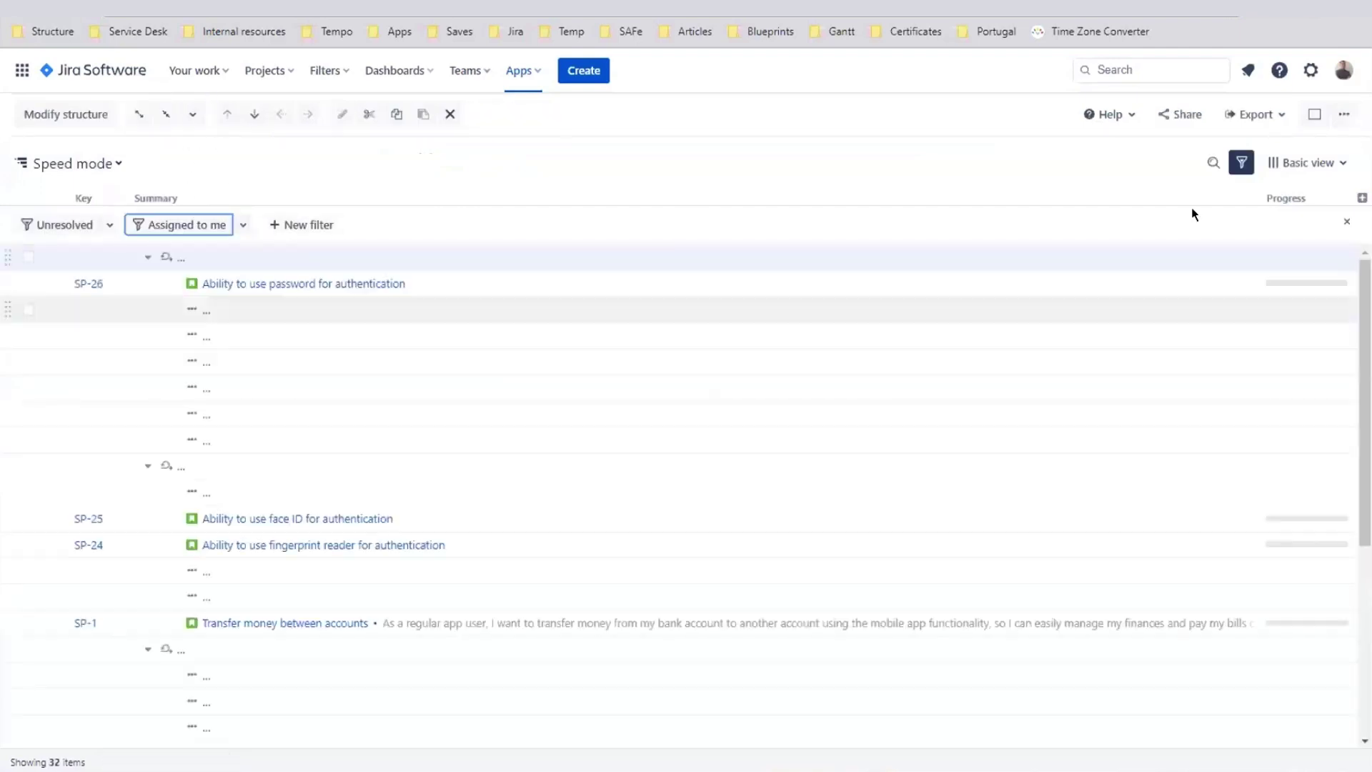
pyautogui.click(1244, 170)
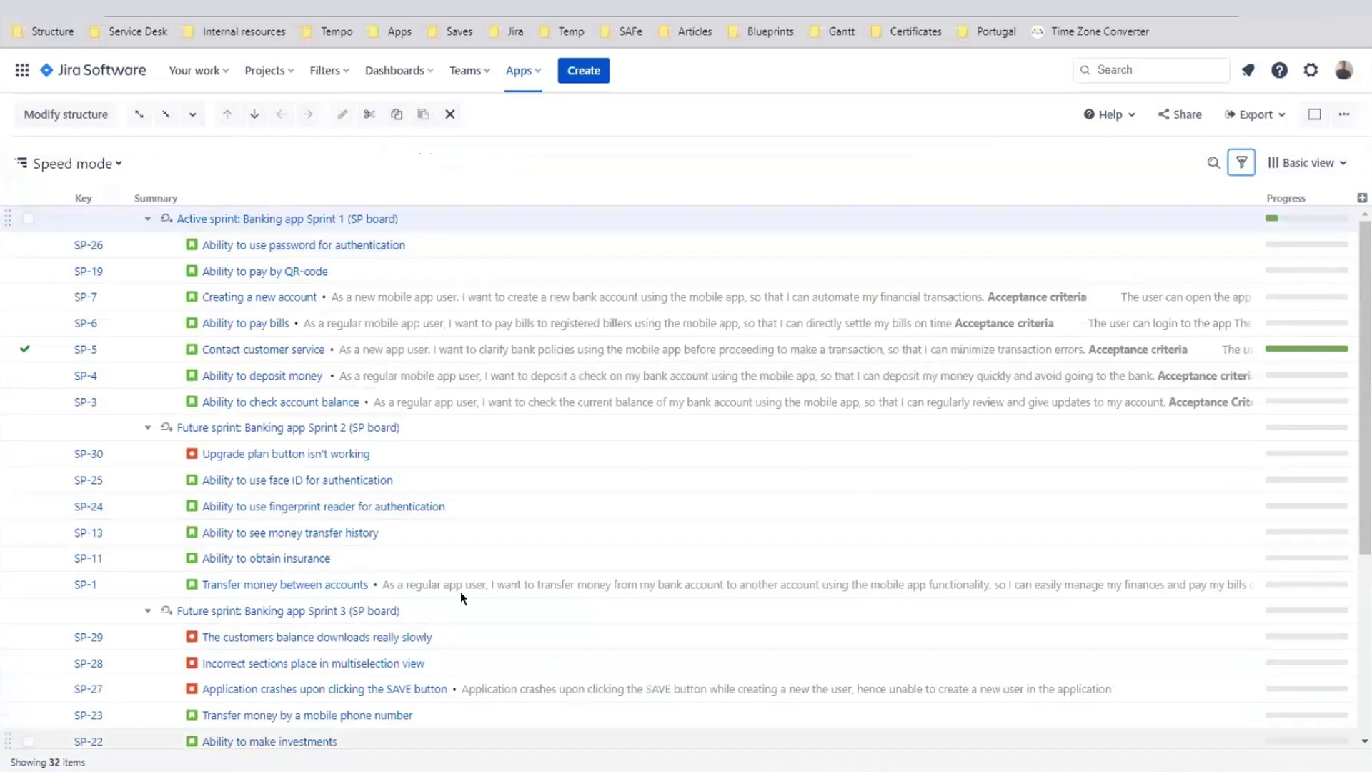
pyautogui.scroll(-3, 459, 586)
pyautogui.scroll(3, 458, 580)
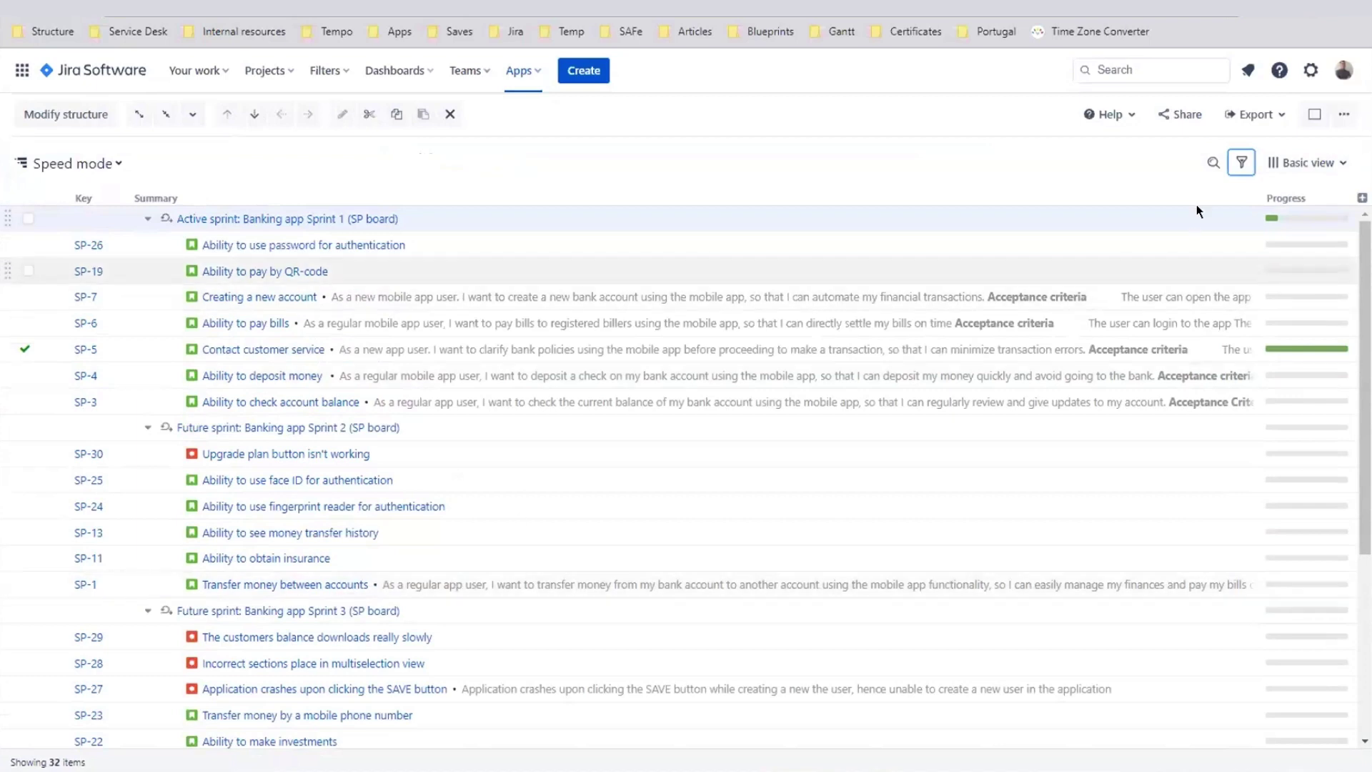
# Switch the structure to the Sprint management view and widen the Summary column to fit the issue names.
pyautogui.click(1330, 163)
pyautogui.write('spri')
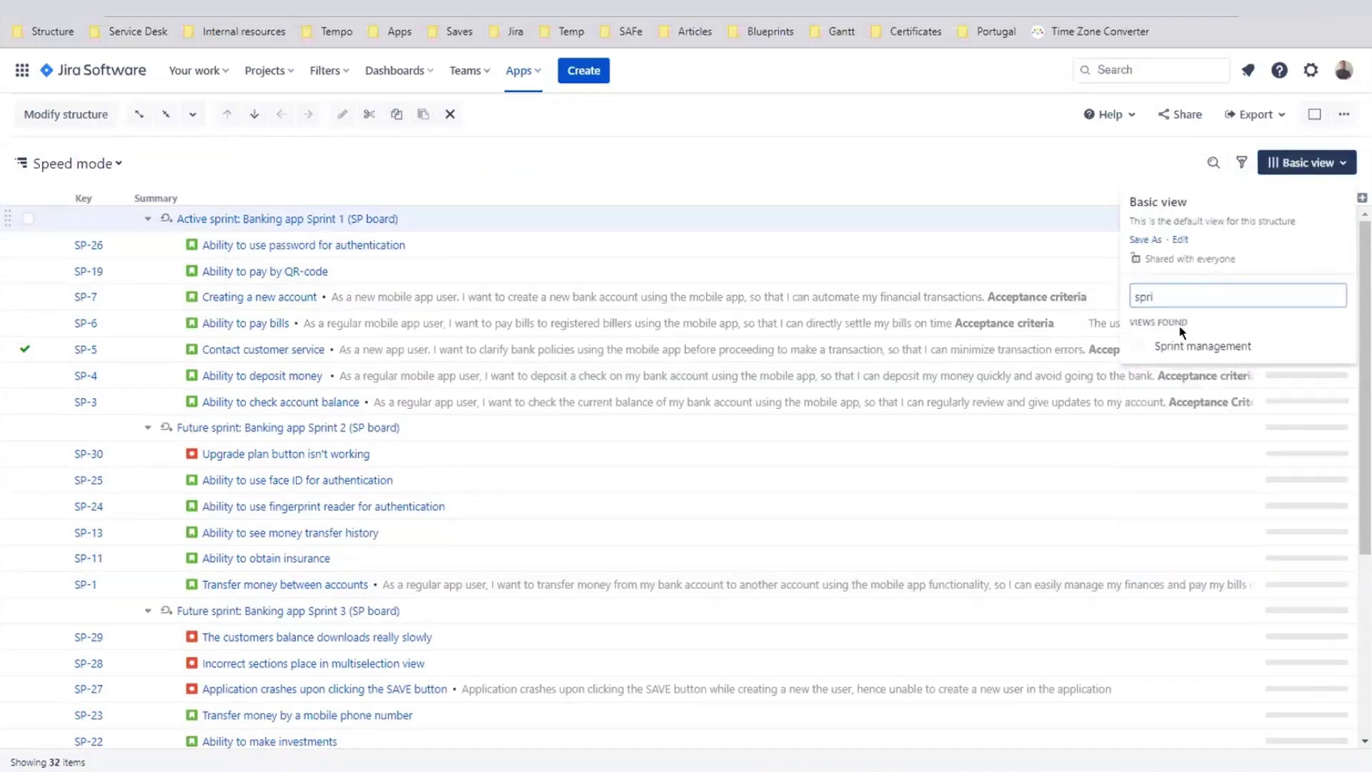
pyautogui.click(1175, 344)
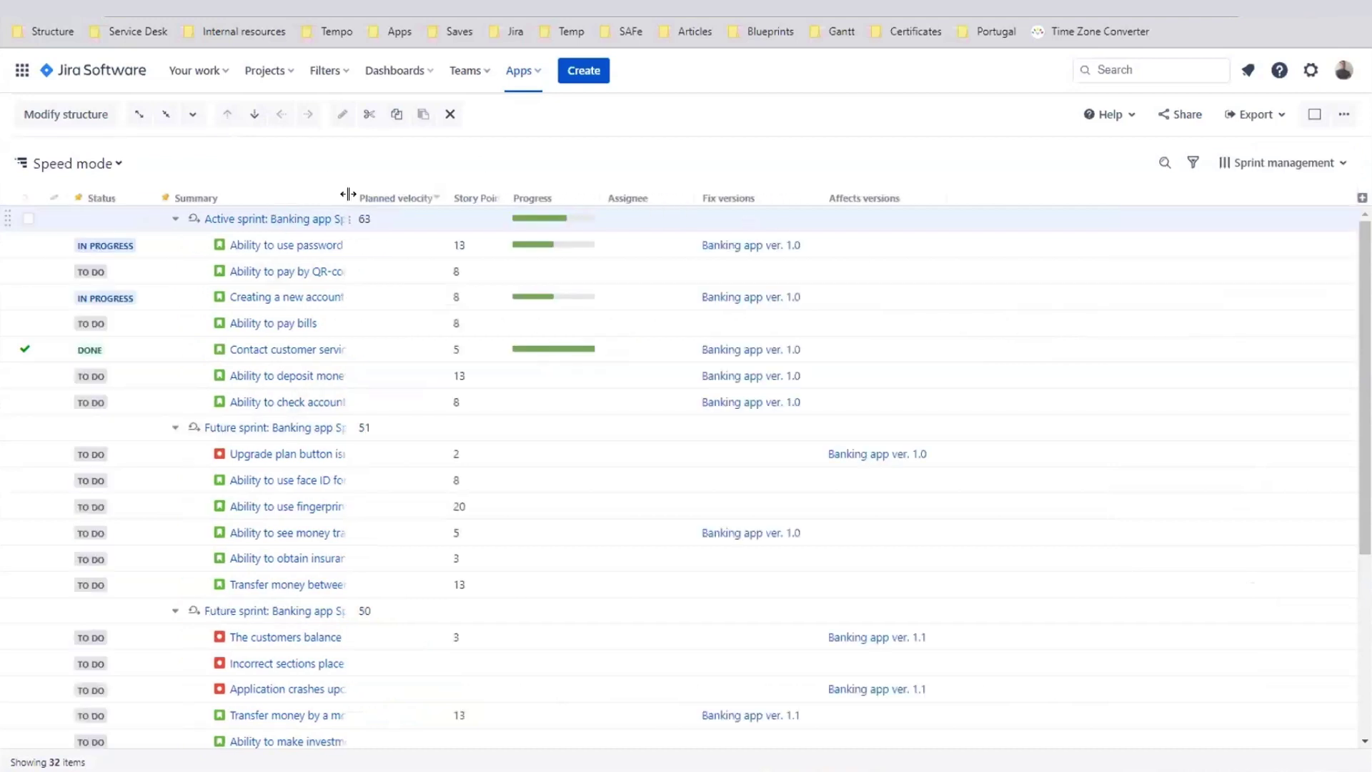
pyautogui.moveTo(347, 193); pyautogui.dragTo(924, 198)
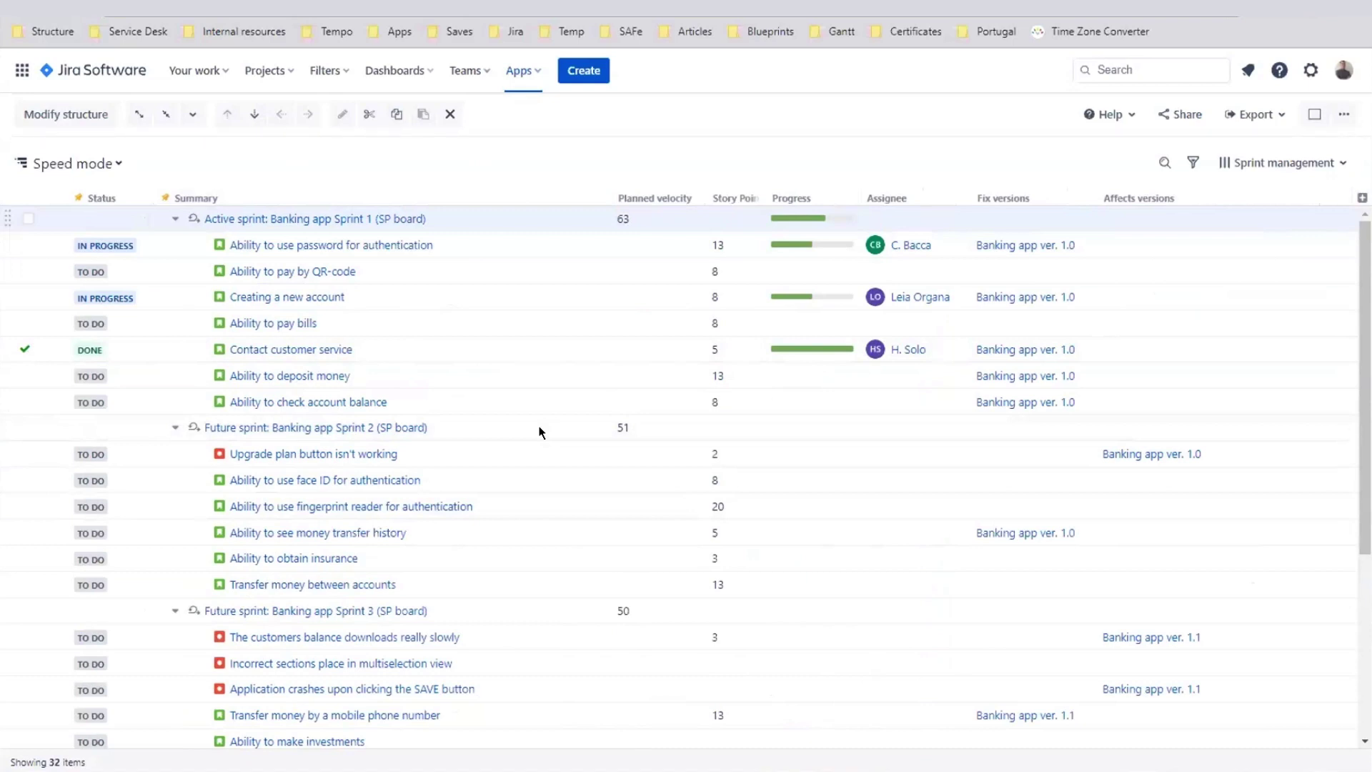
# Review the Speed mode structure's level configuration without changing it, and look through all sprints down to the Backlog.
pyautogui.click(42, 114)
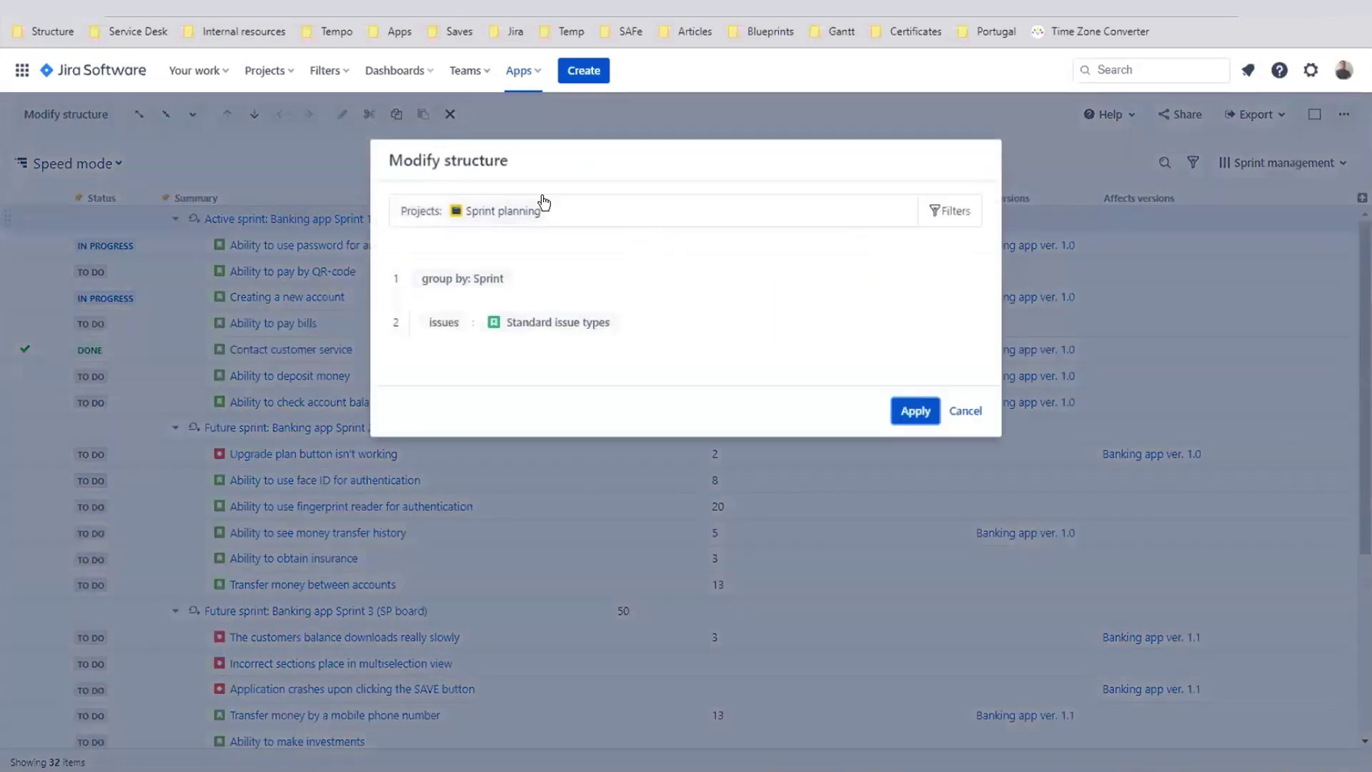
pyautogui.moveTo(638, 300)
pyautogui.click(965, 410)
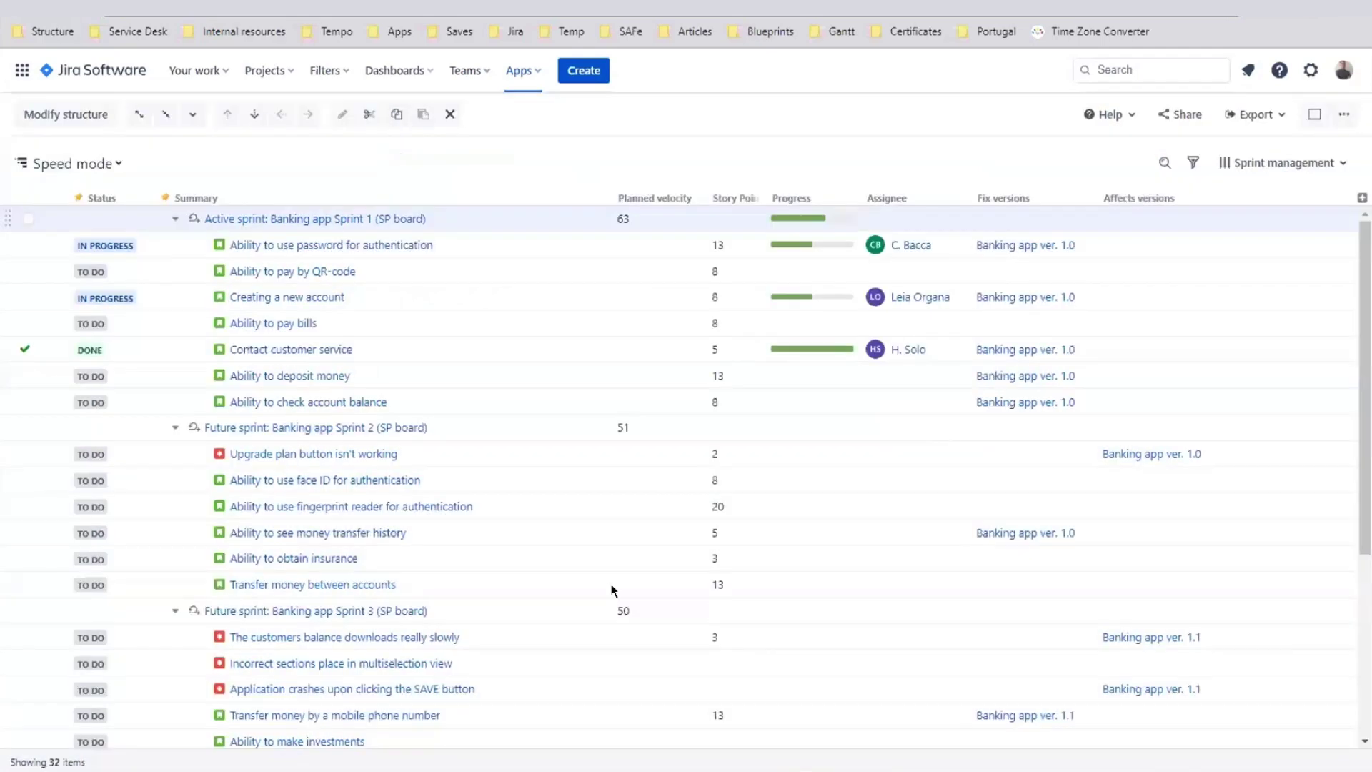
pyautogui.scroll(-4, 417, 684)
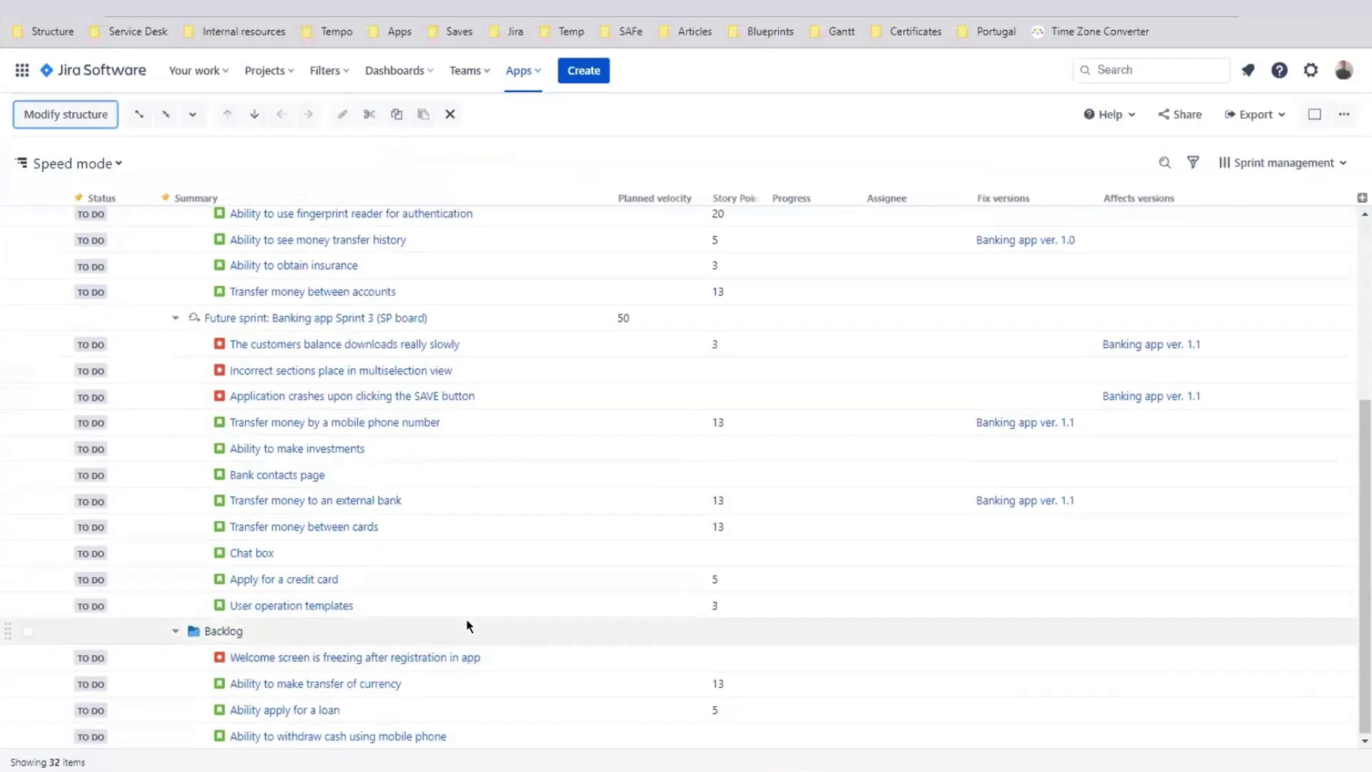
pyautogui.scroll(4, 468, 626)
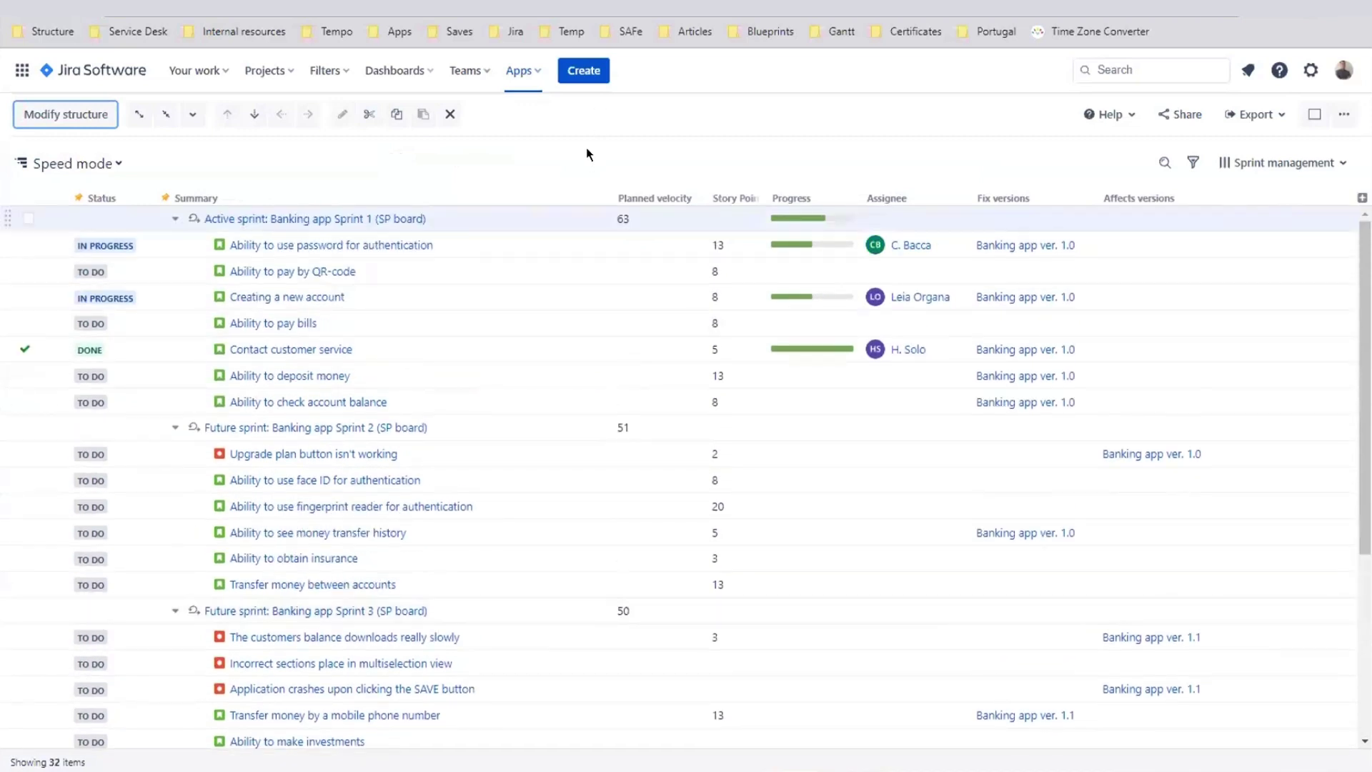
# Try to switch the Speed mode structure to the Double Grid layout.
pyautogui.click(1343, 115)
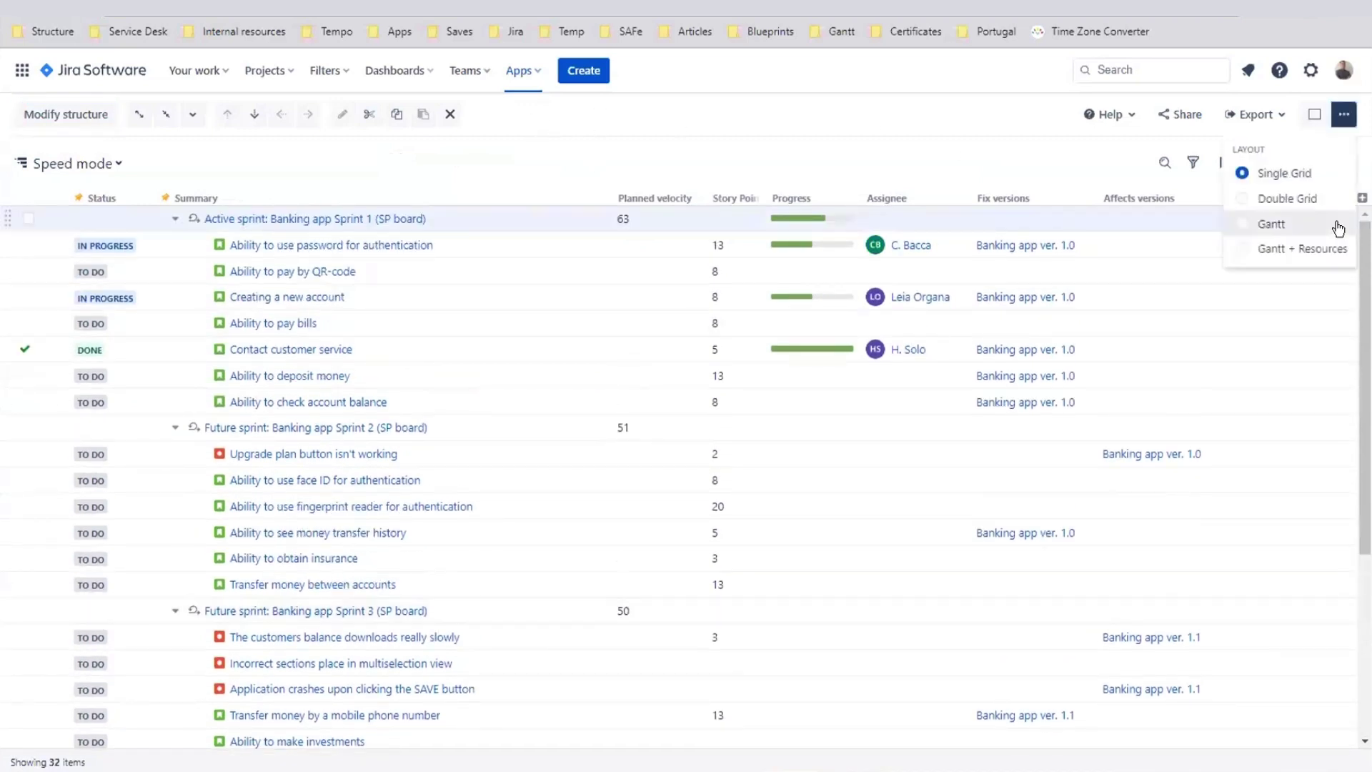
pyautogui.click(1249, 196)
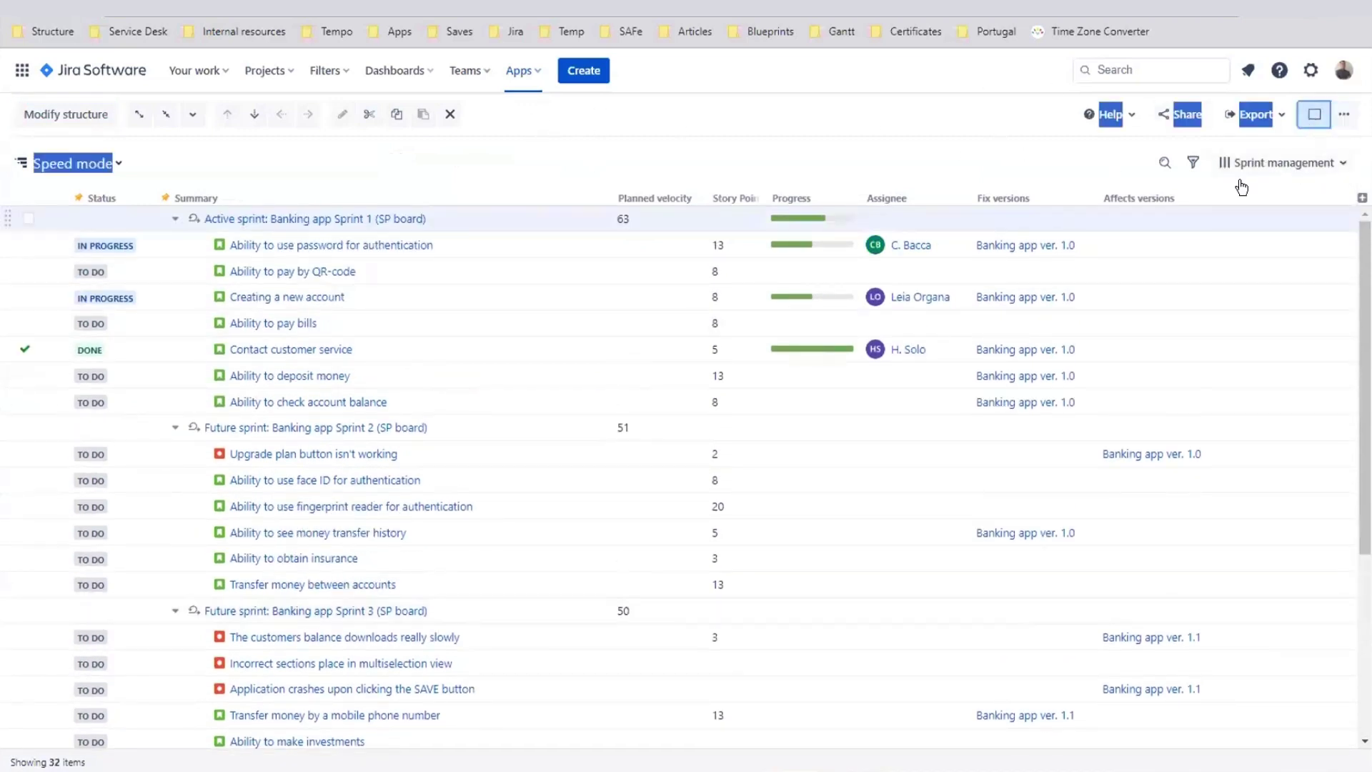
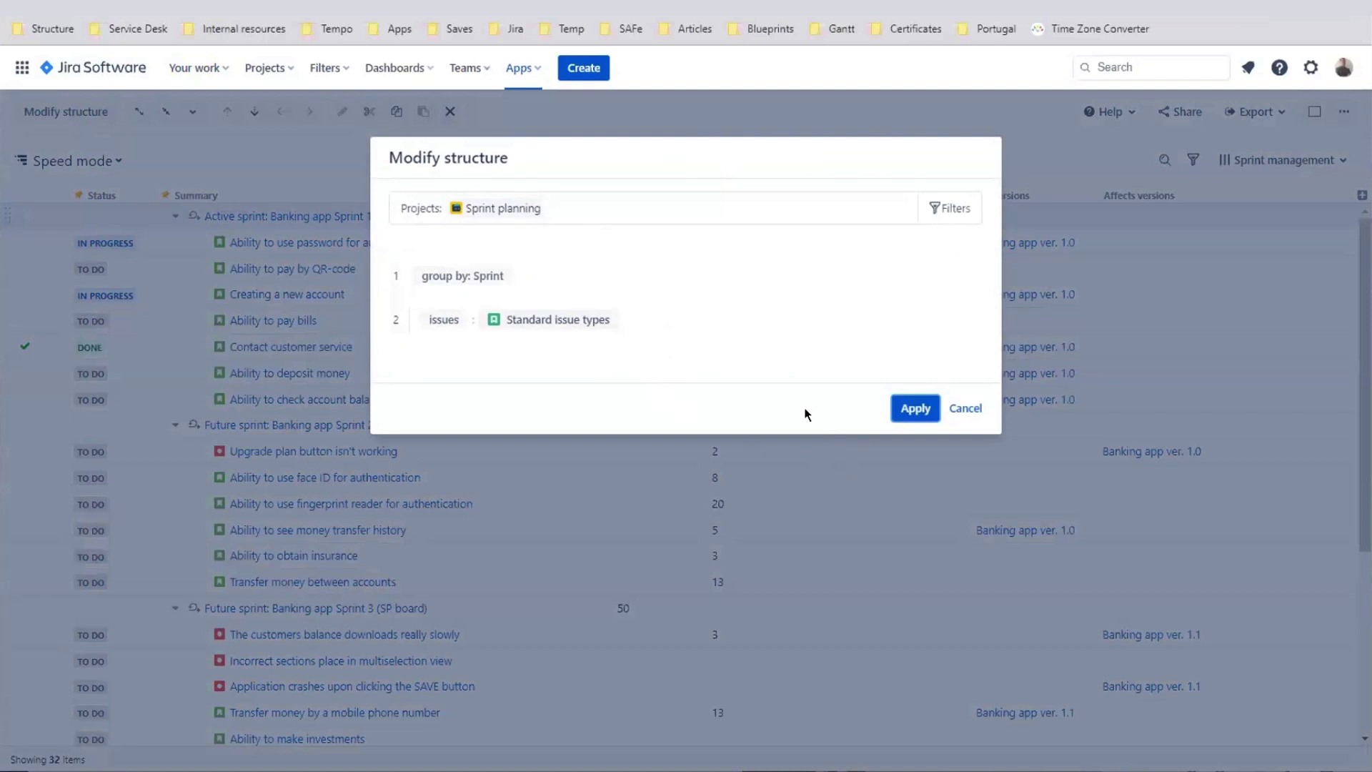
# Close the structure configuration without changes and show the Speed mode and Power mode structures side by side.
pyautogui.moveTo(727, 294)
pyautogui.click(976, 409)
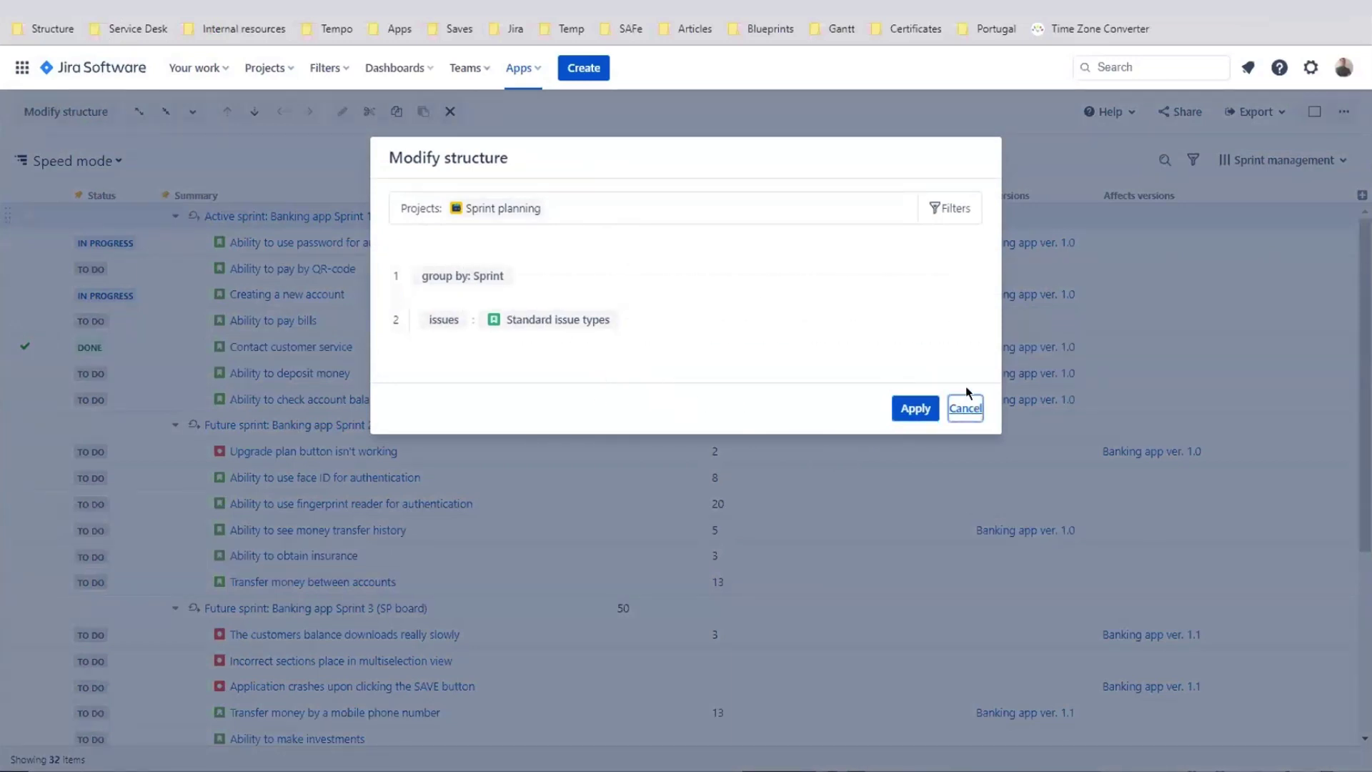
pyautogui.click(1313, 112)
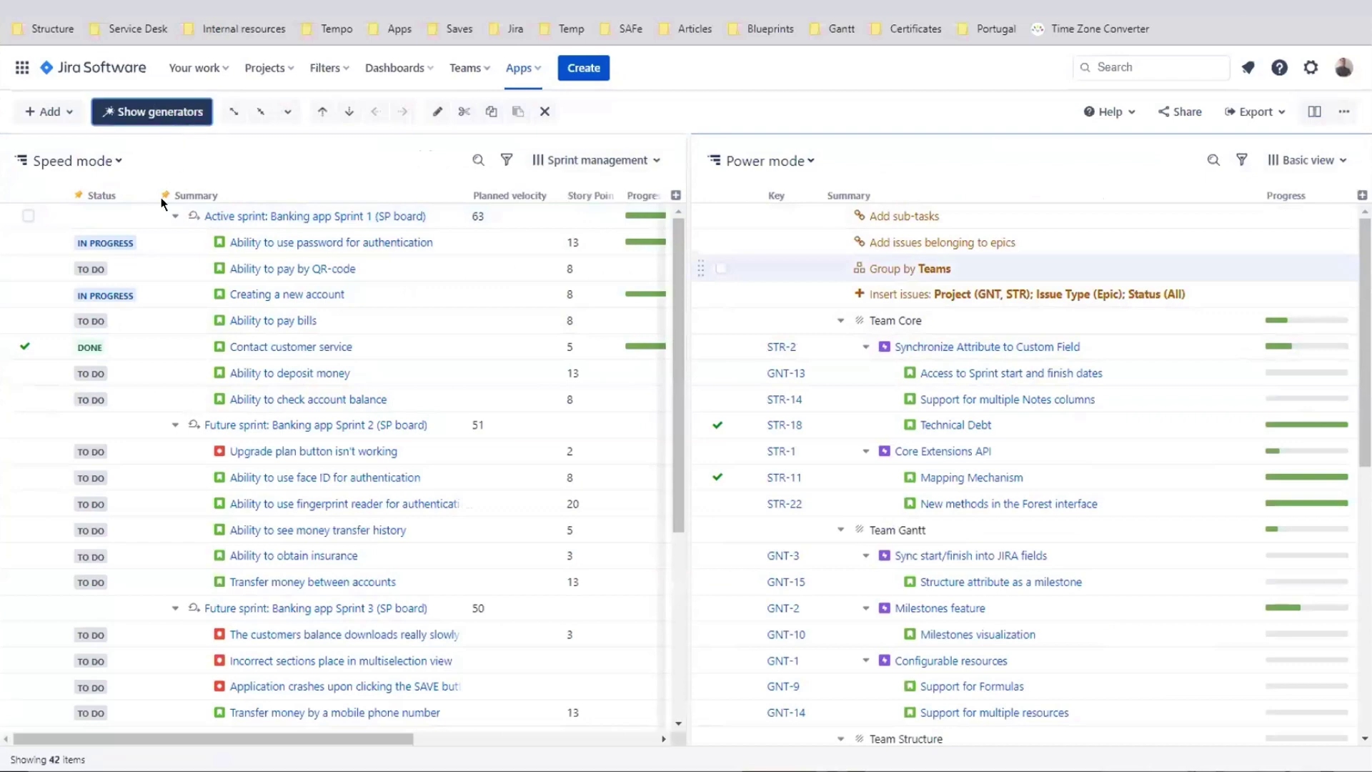
# Review the settings of Power mode's Group by Teams and Insert issues generators without changing them.
pyautogui.click(148, 113)
pyautogui.click(150, 113)
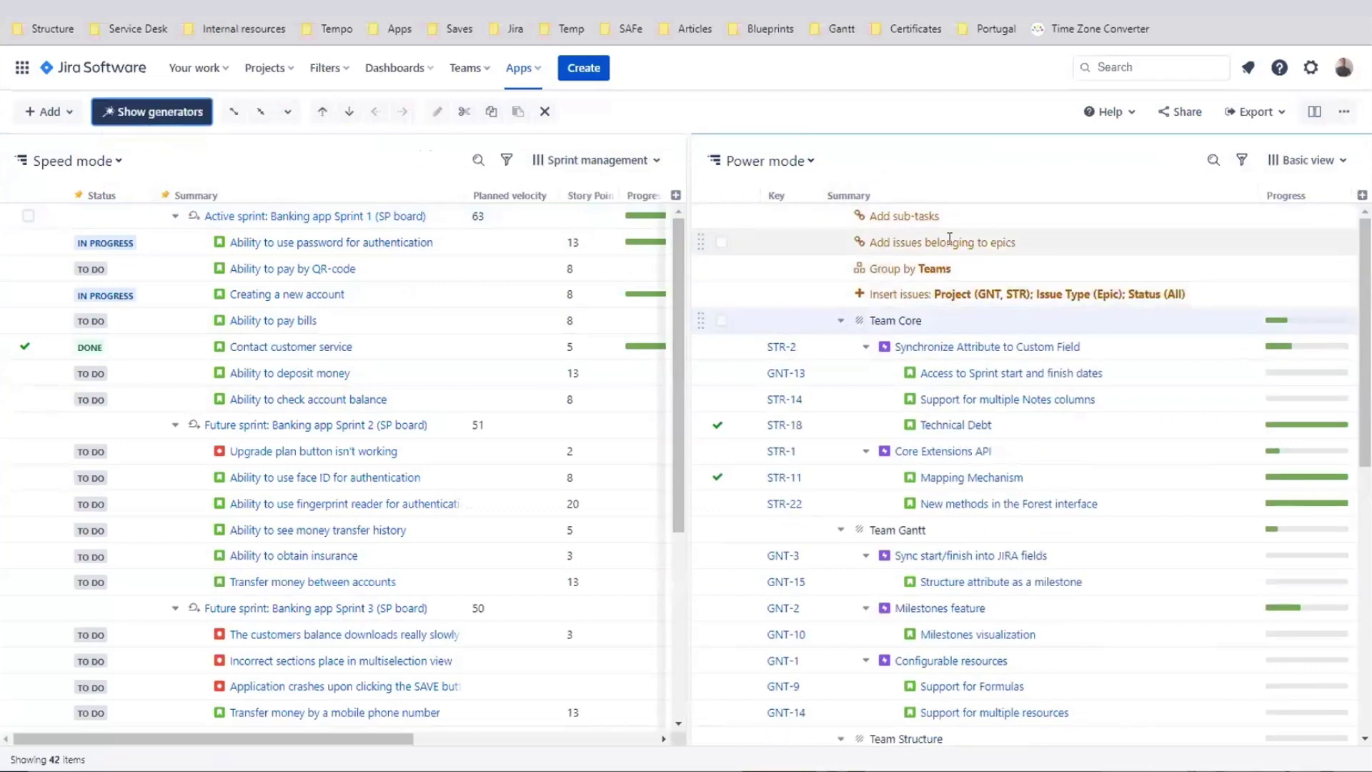
pyautogui.click(957, 293)
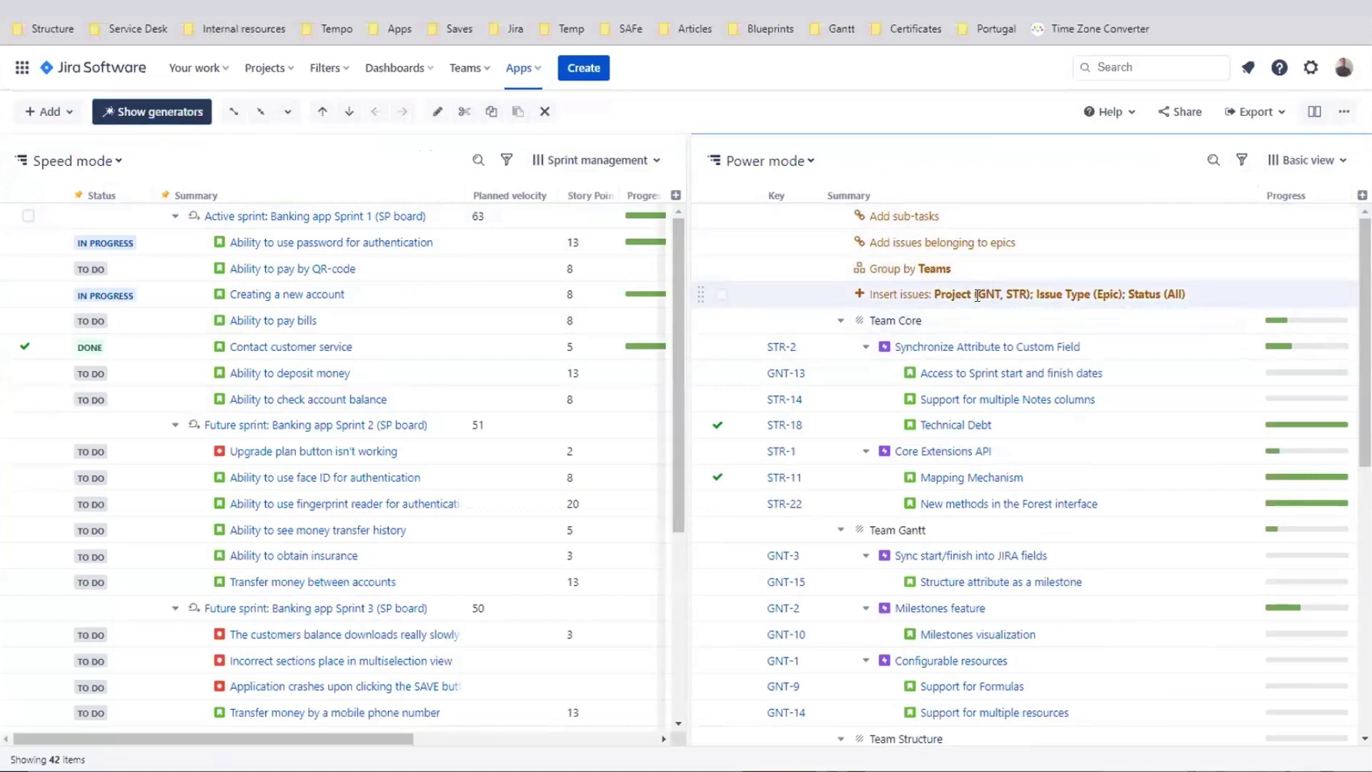
pyautogui.doubleClick(981, 271)
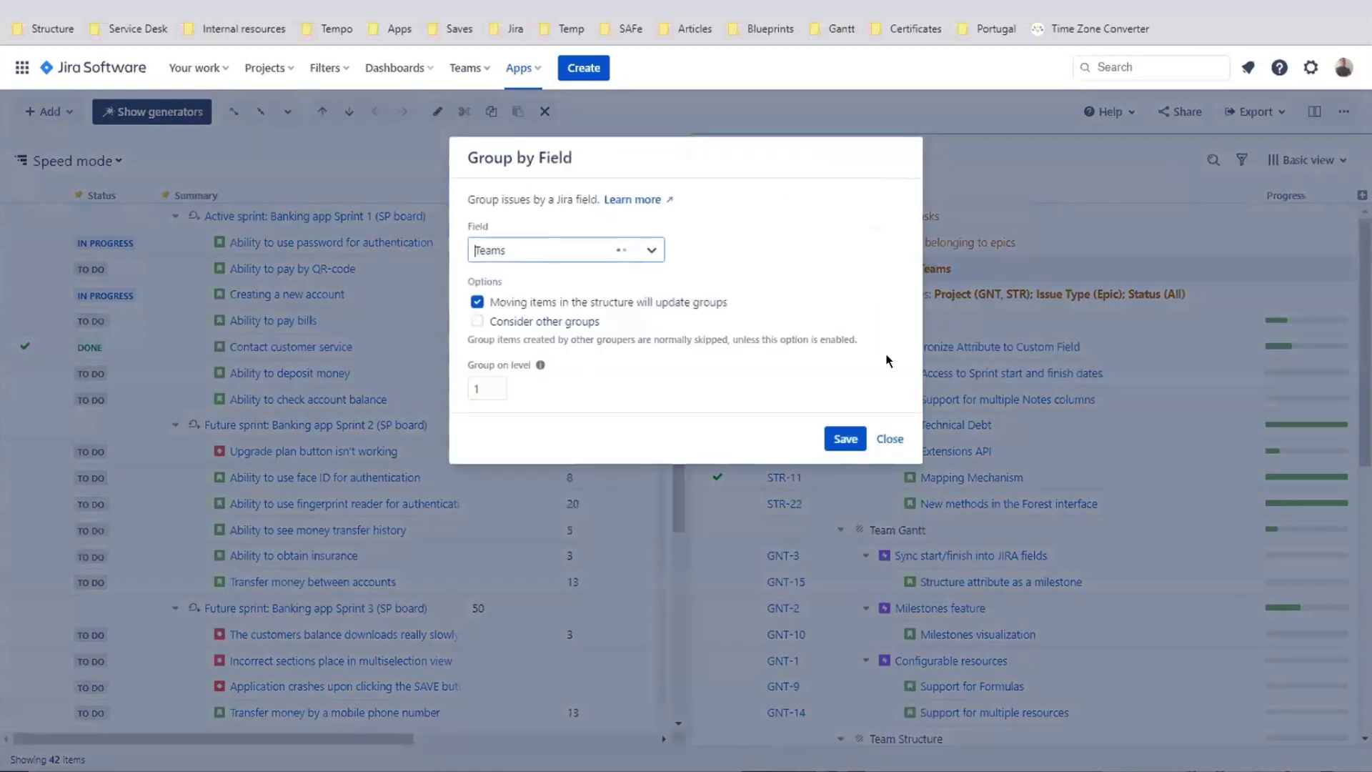
pyautogui.click(889, 438)
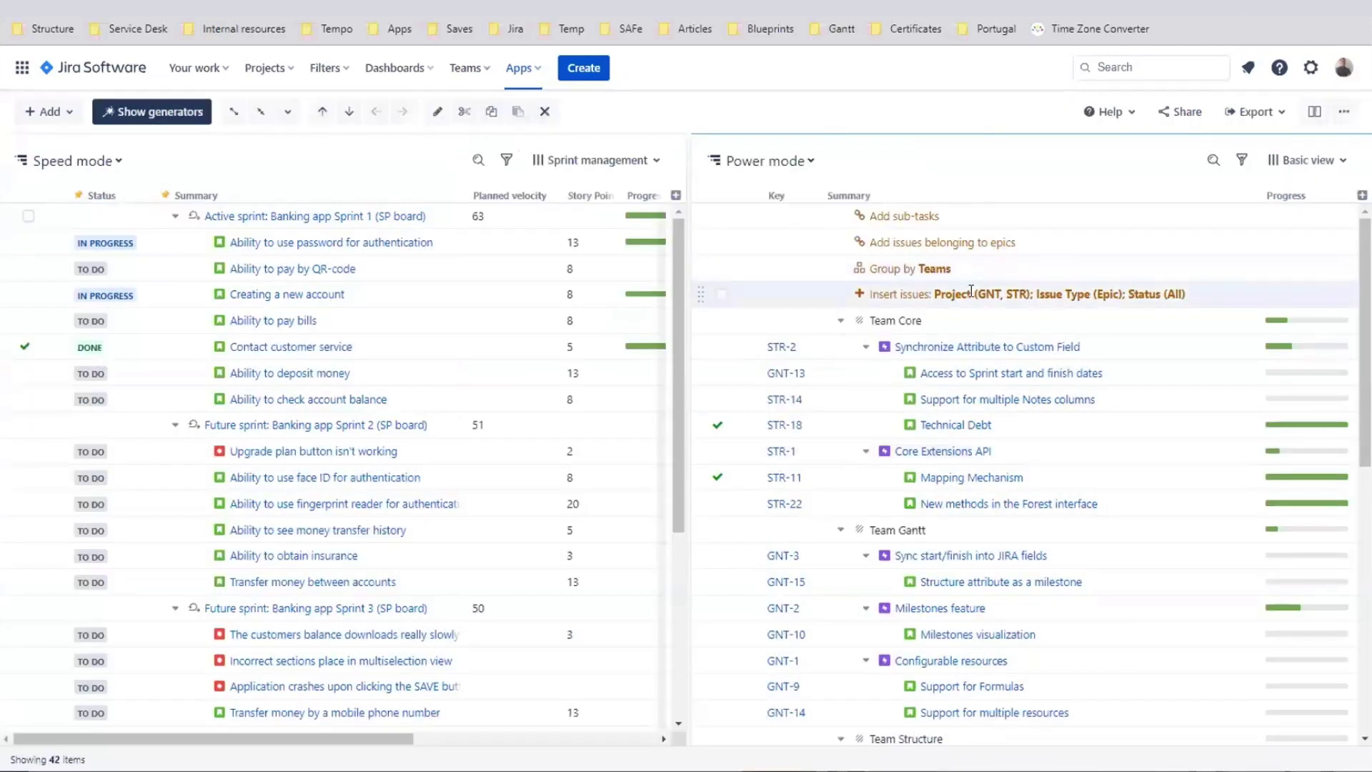
pyautogui.doubleClick(972, 268)
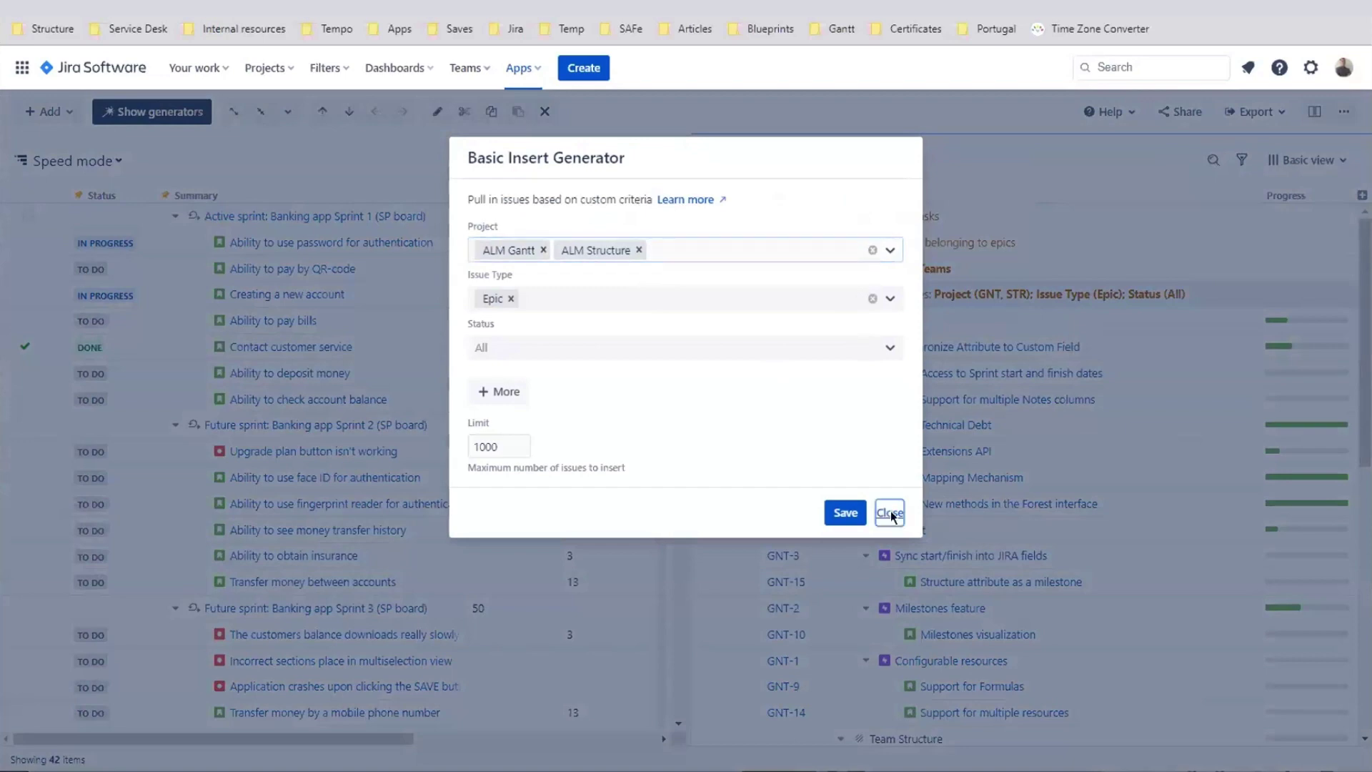
pyautogui.click(891, 511)
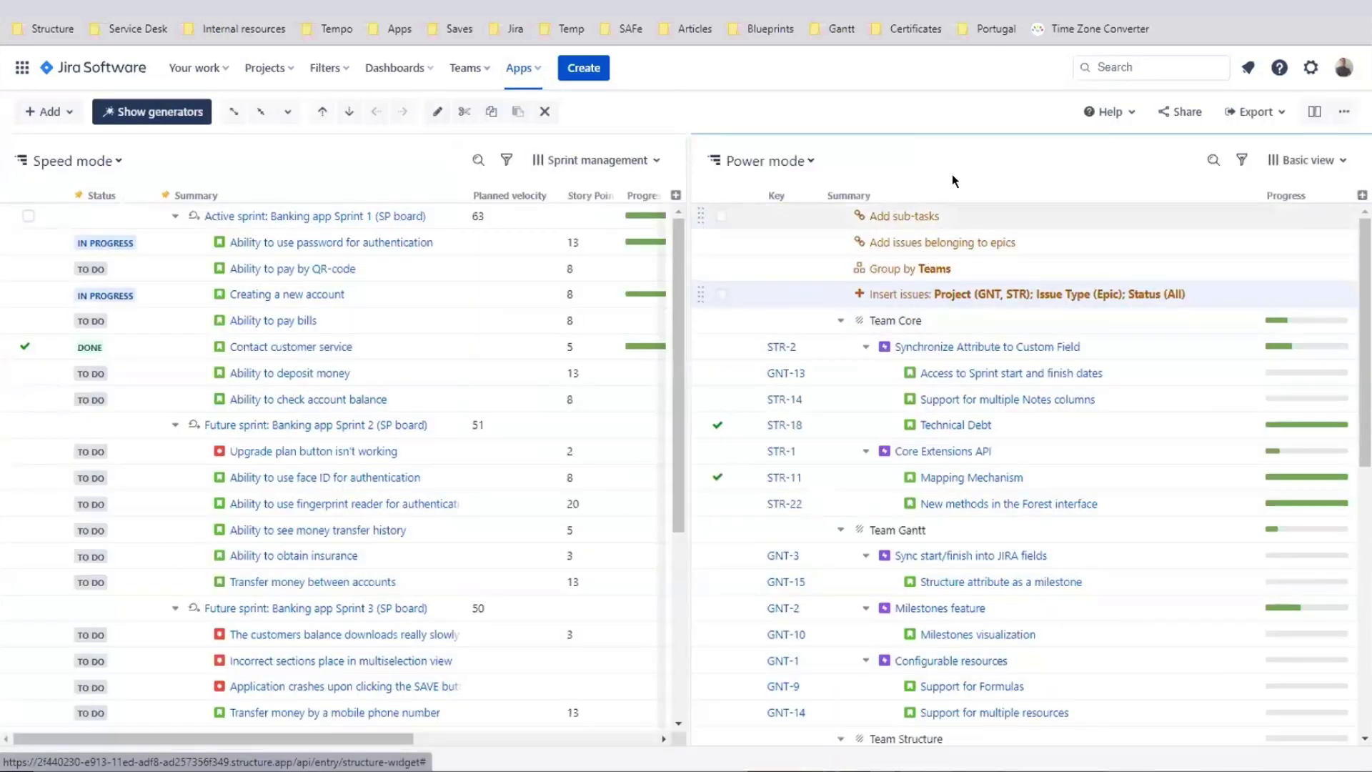
# Show only the Speed mode structure and replace its Sprint planning project with ALM Initiatives.
pyautogui.click(1314, 111)
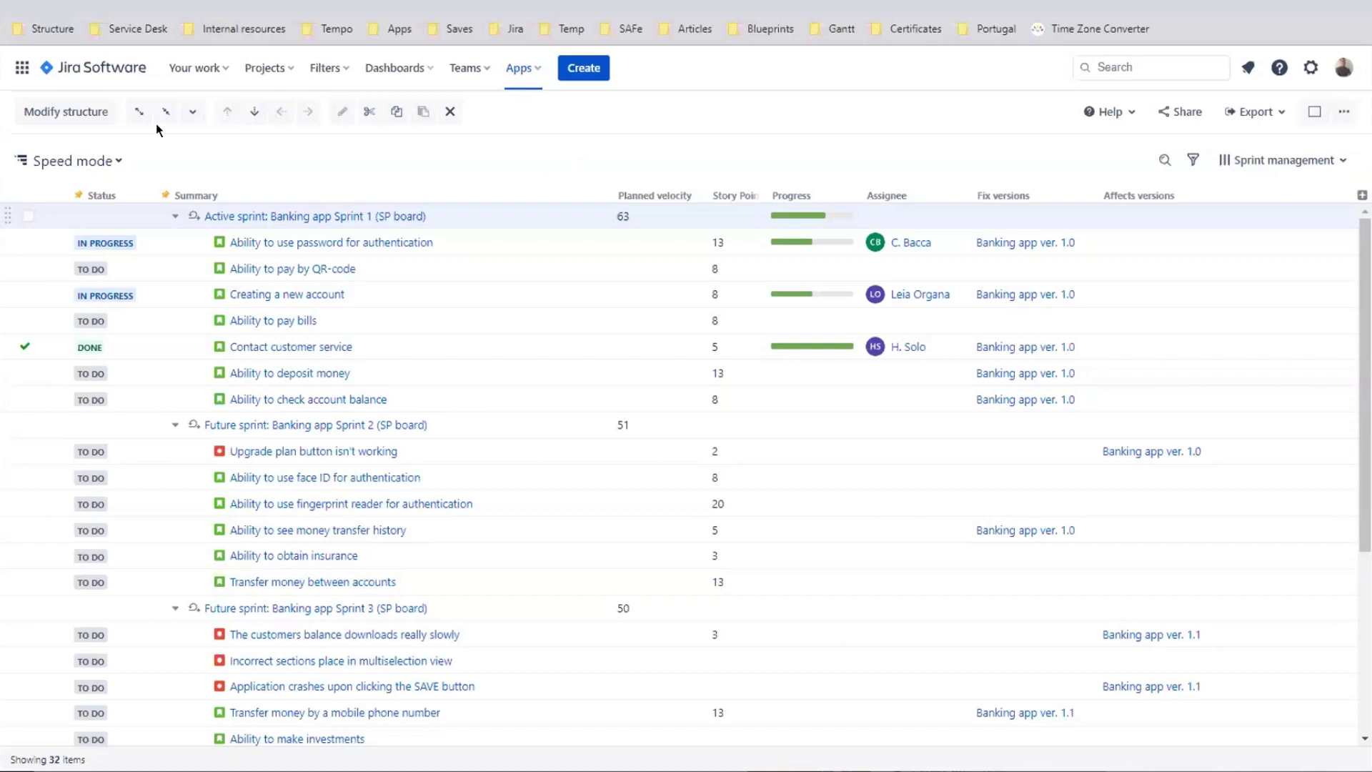
pyautogui.click(89, 115)
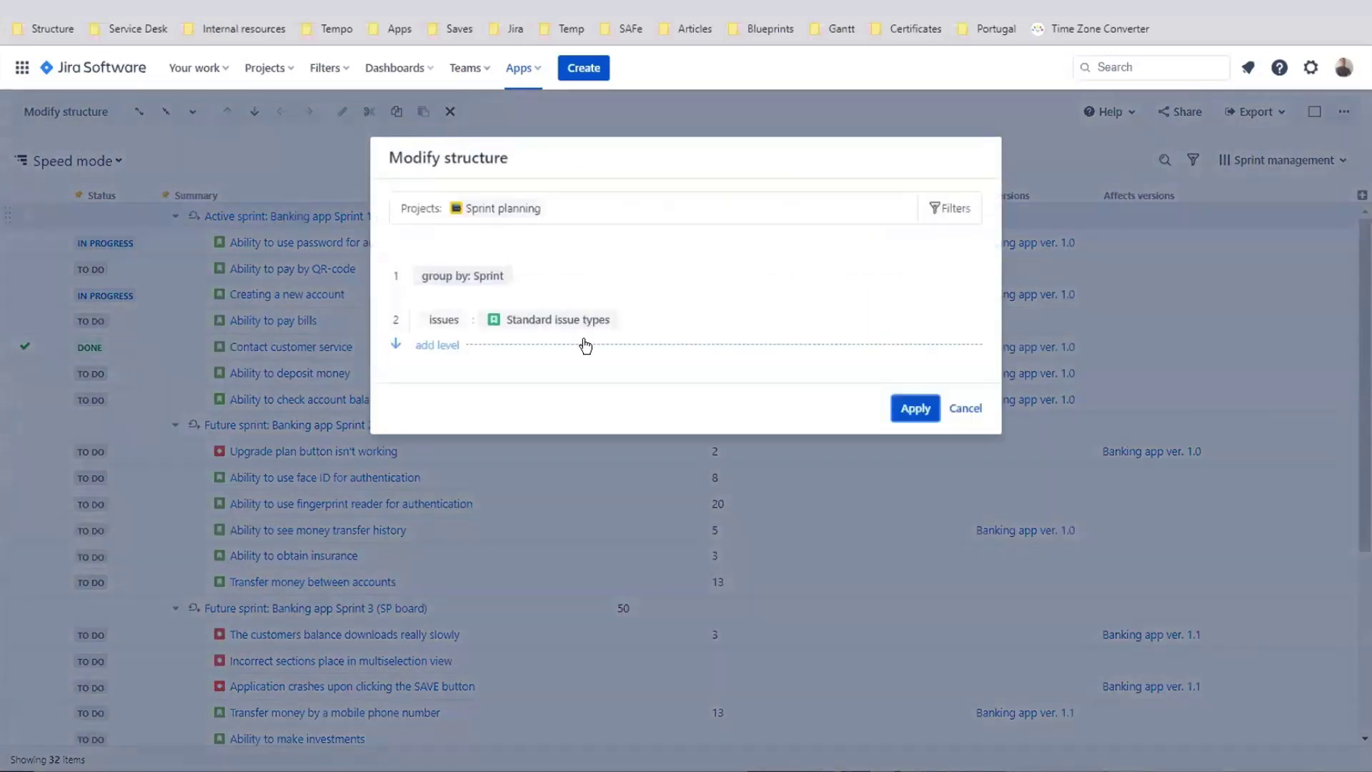
pyautogui.moveTo(714, 299)
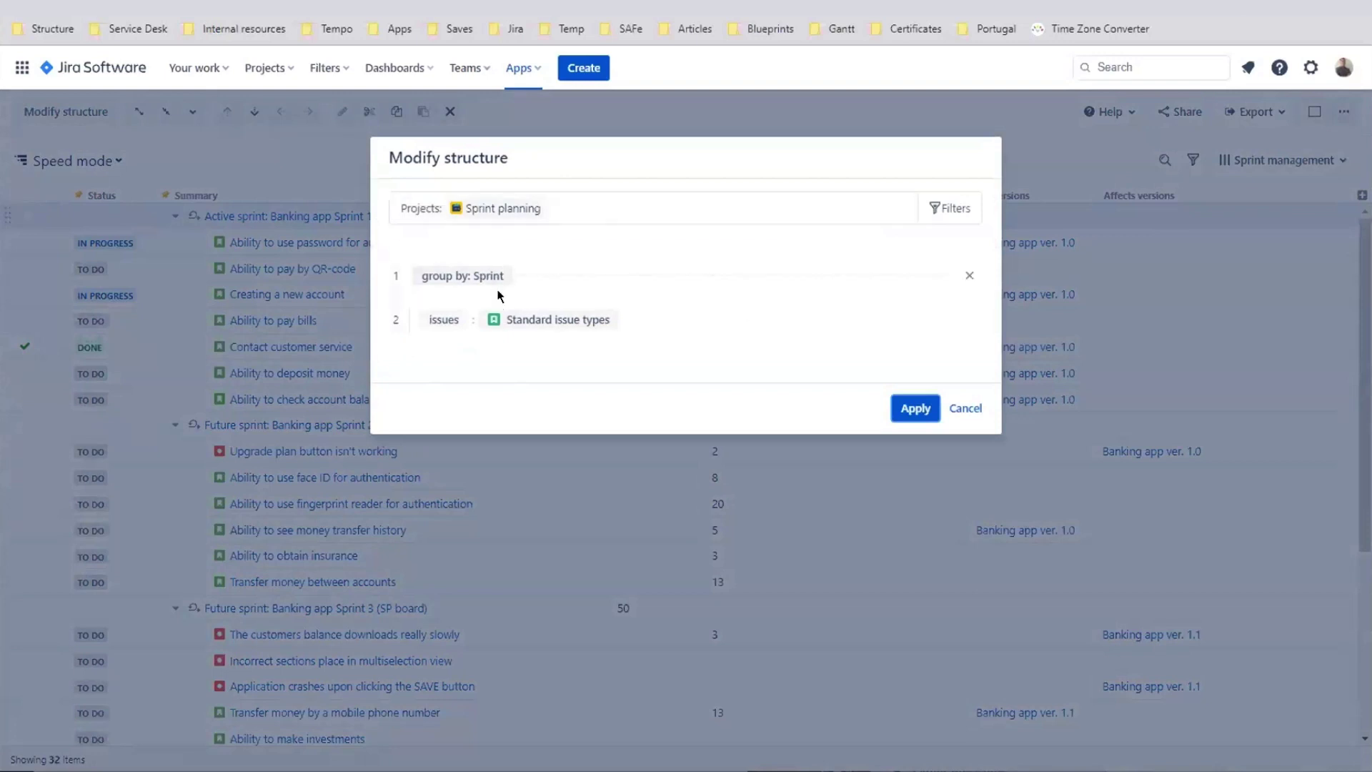
pyautogui.moveTo(597, 348)
pyautogui.click(582, 218)
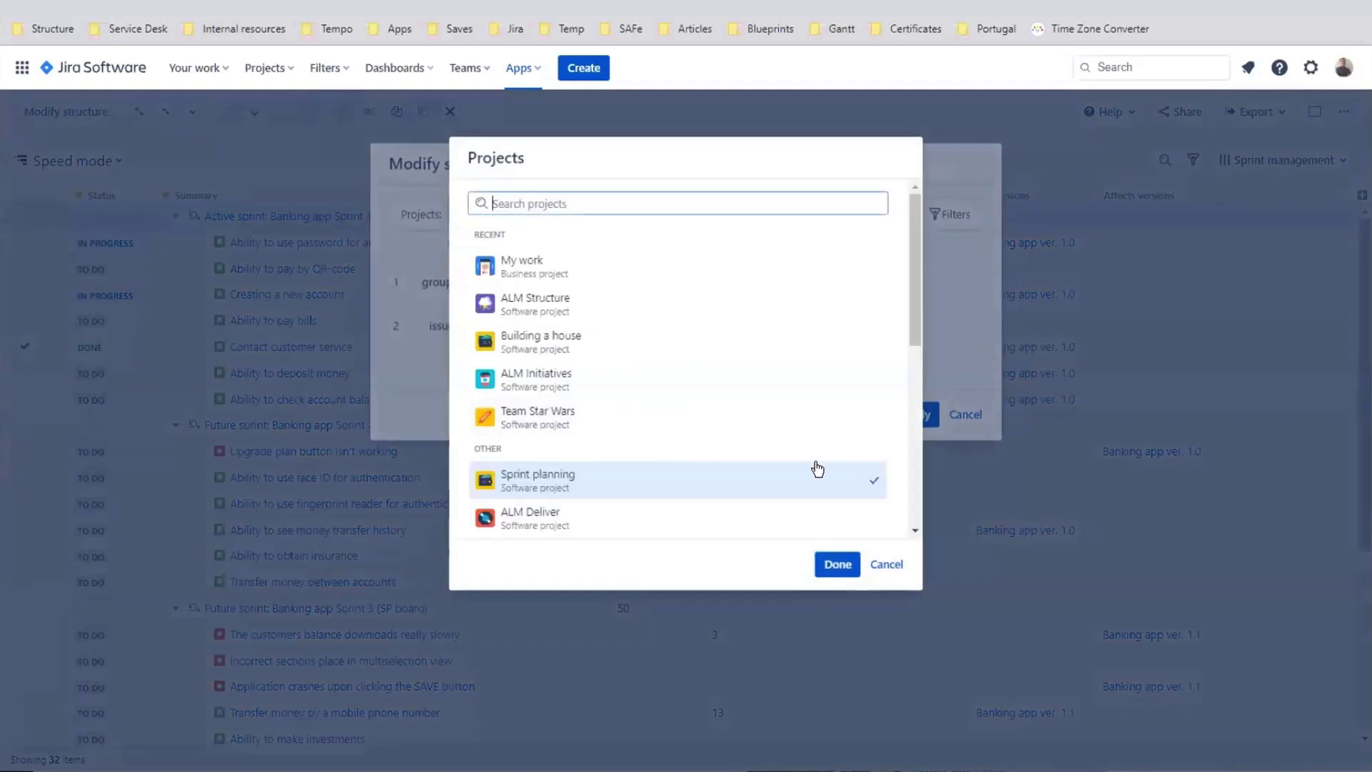
pyautogui.click(874, 478)
pyautogui.click(606, 380)
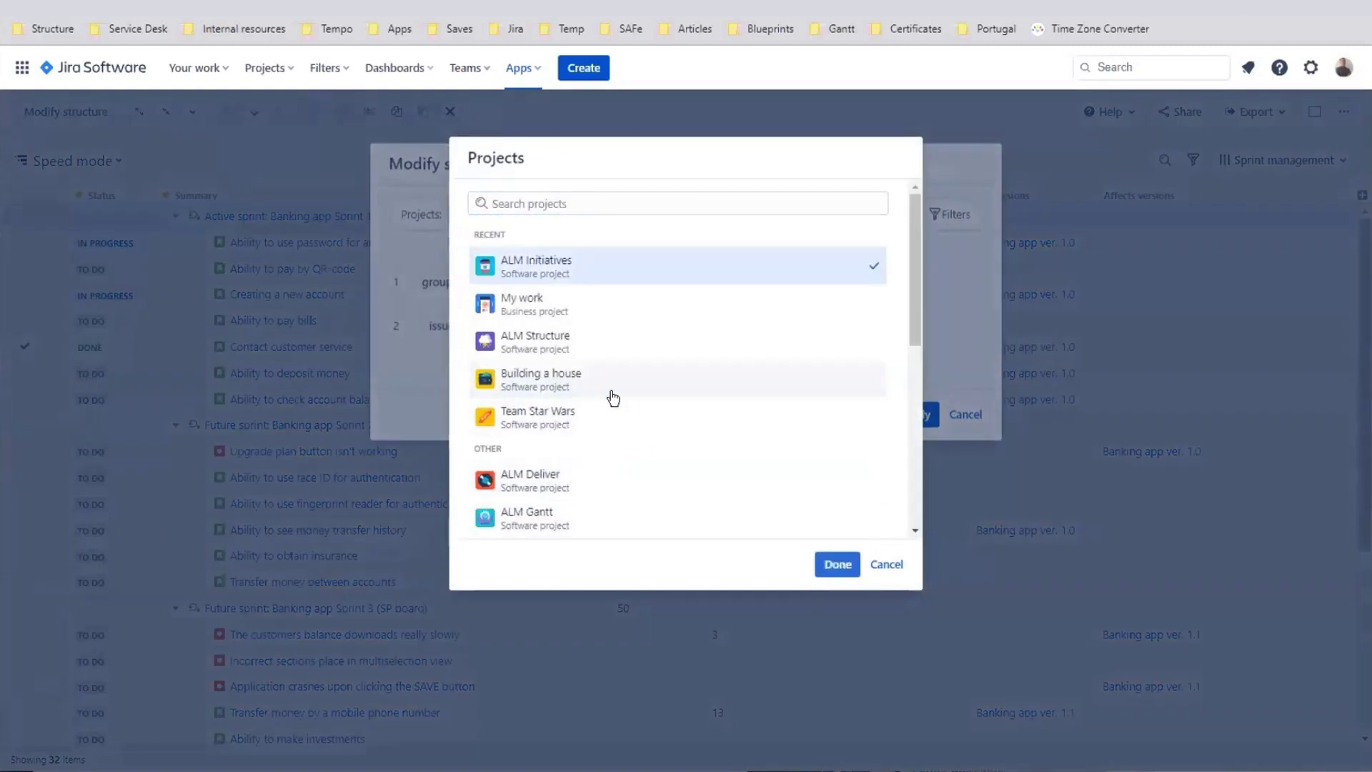
pyautogui.click(838, 564)
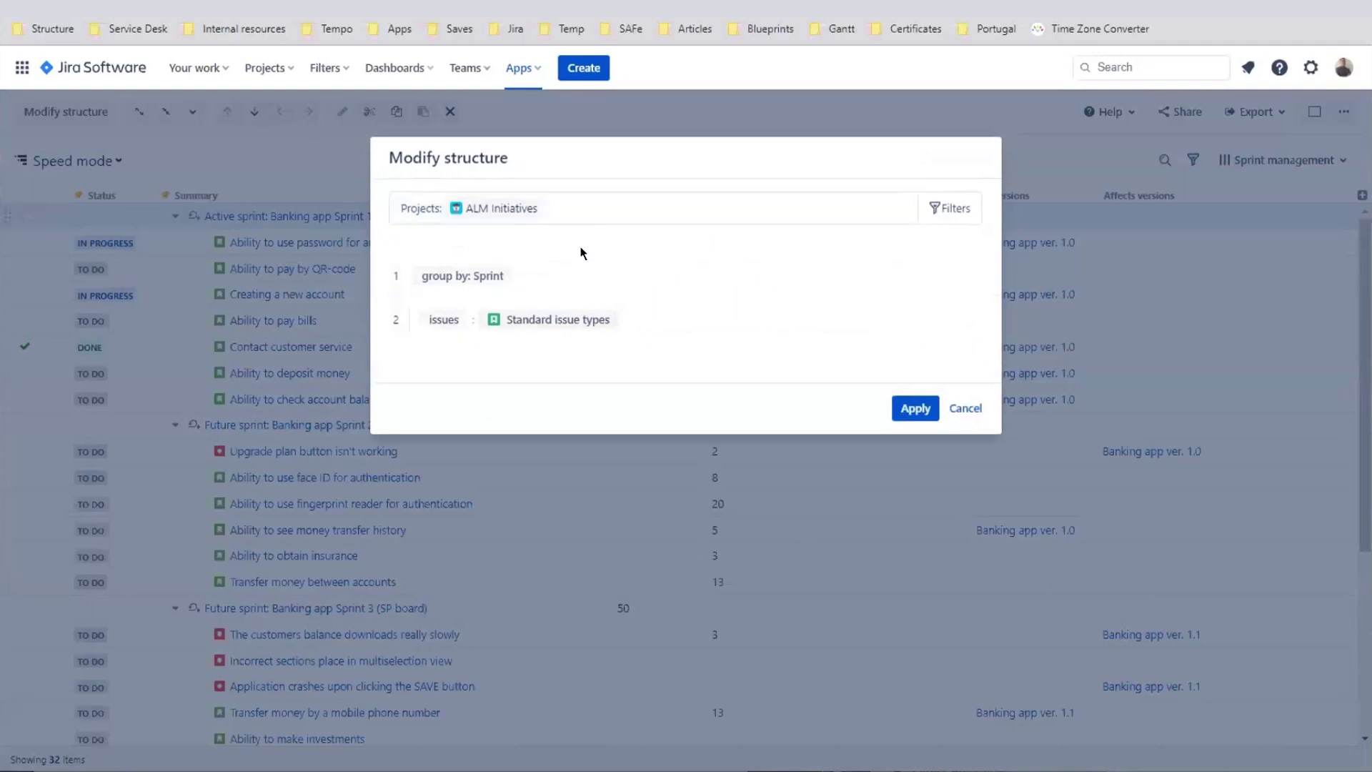
# Add the ALM Structure project to the Speed mode structure's project selection.
pyautogui.click(576, 216)
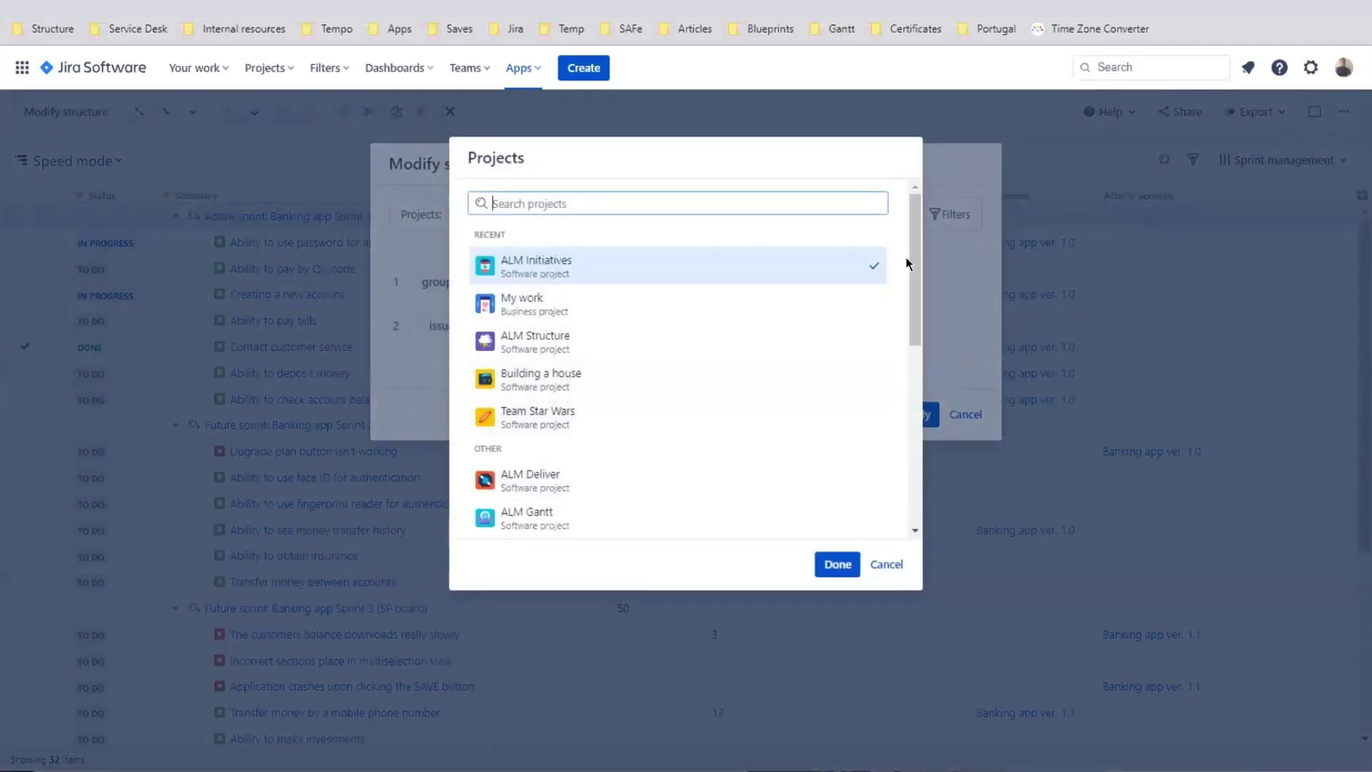
pyautogui.moveTo(910, 264); pyautogui.dragTo(913, 301)
pyautogui.click(543, 279)
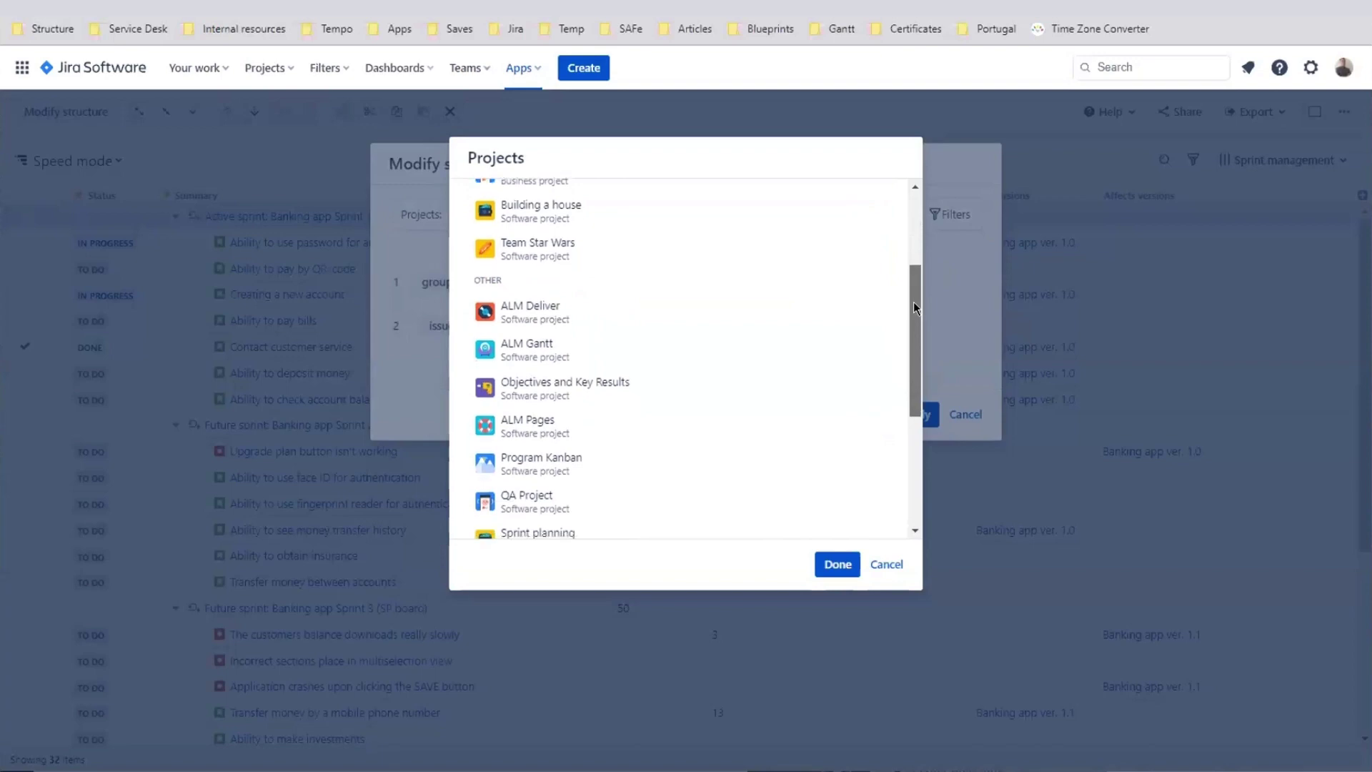
pyautogui.scroll(3, 913, 301)
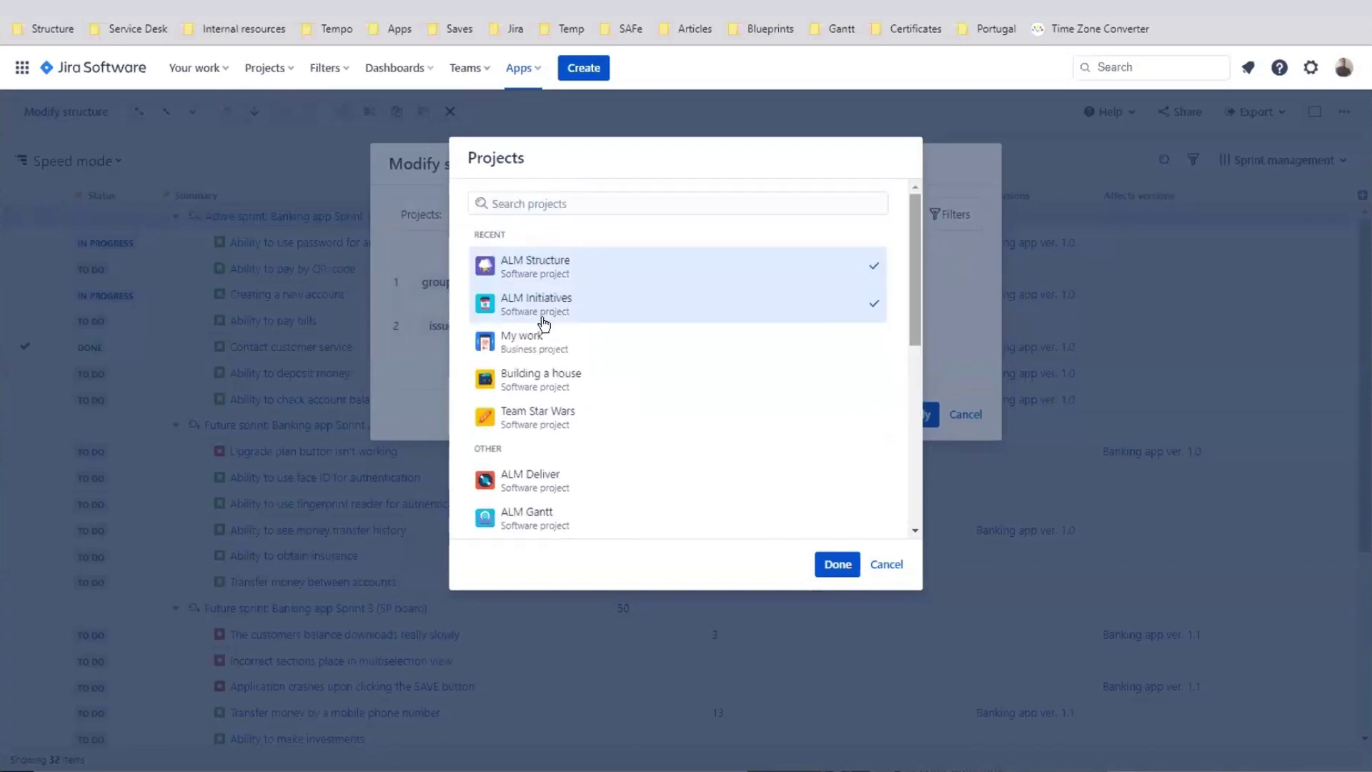
pyautogui.click(836, 563)
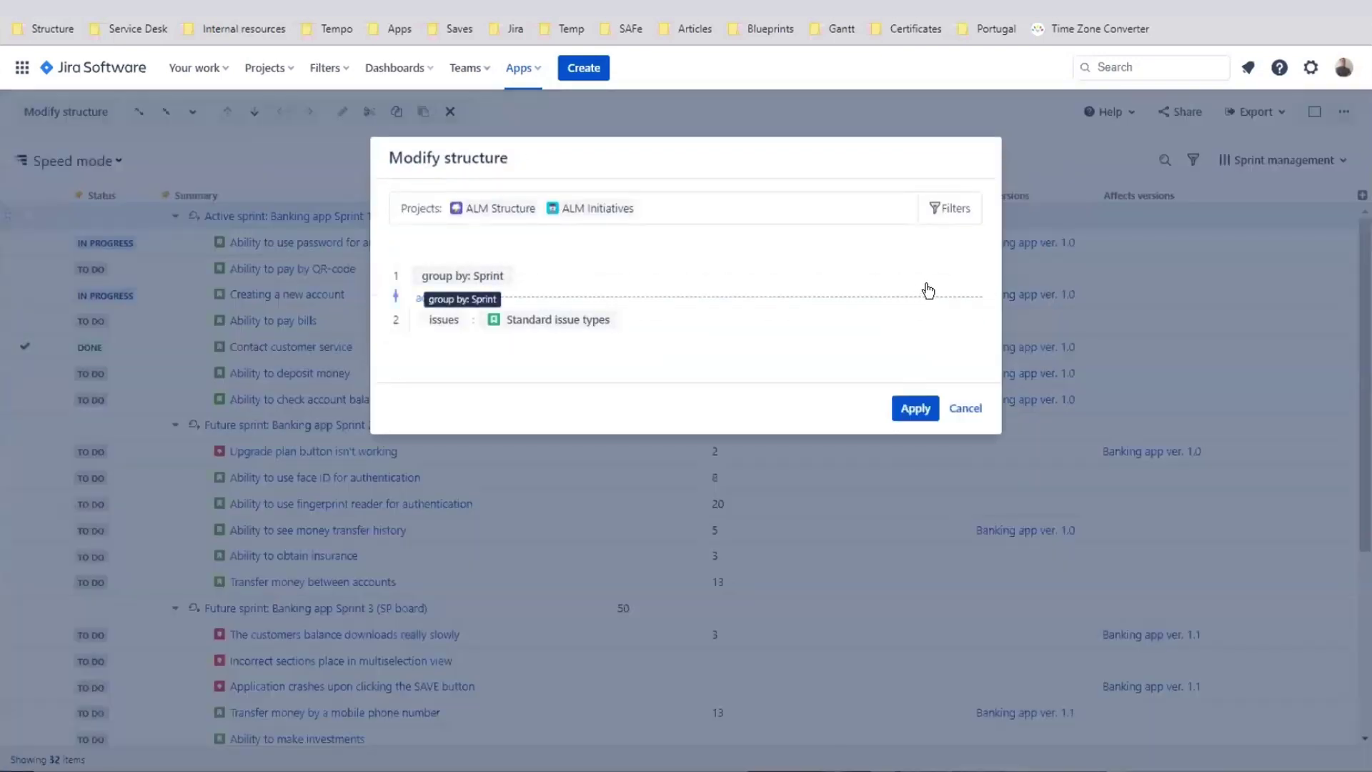
# Remove the group by Sprint level, set the first level's issue type to Initiative only, and apply the structure changes.
pyautogui.click(969, 275)
pyautogui.moveTo(400, 293)
pyautogui.click(435, 277)
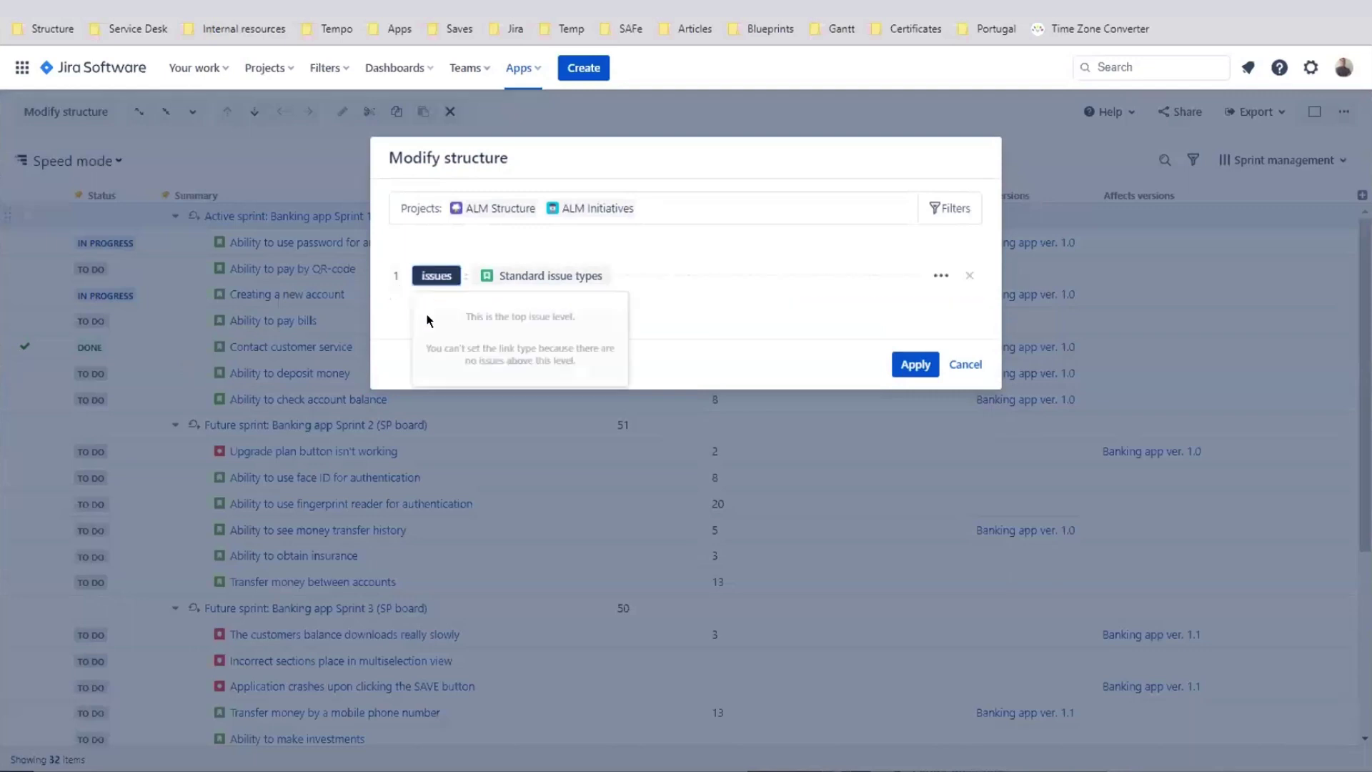
pyautogui.click(527, 279)
pyautogui.click(536, 460)
pyautogui.click(726, 363)
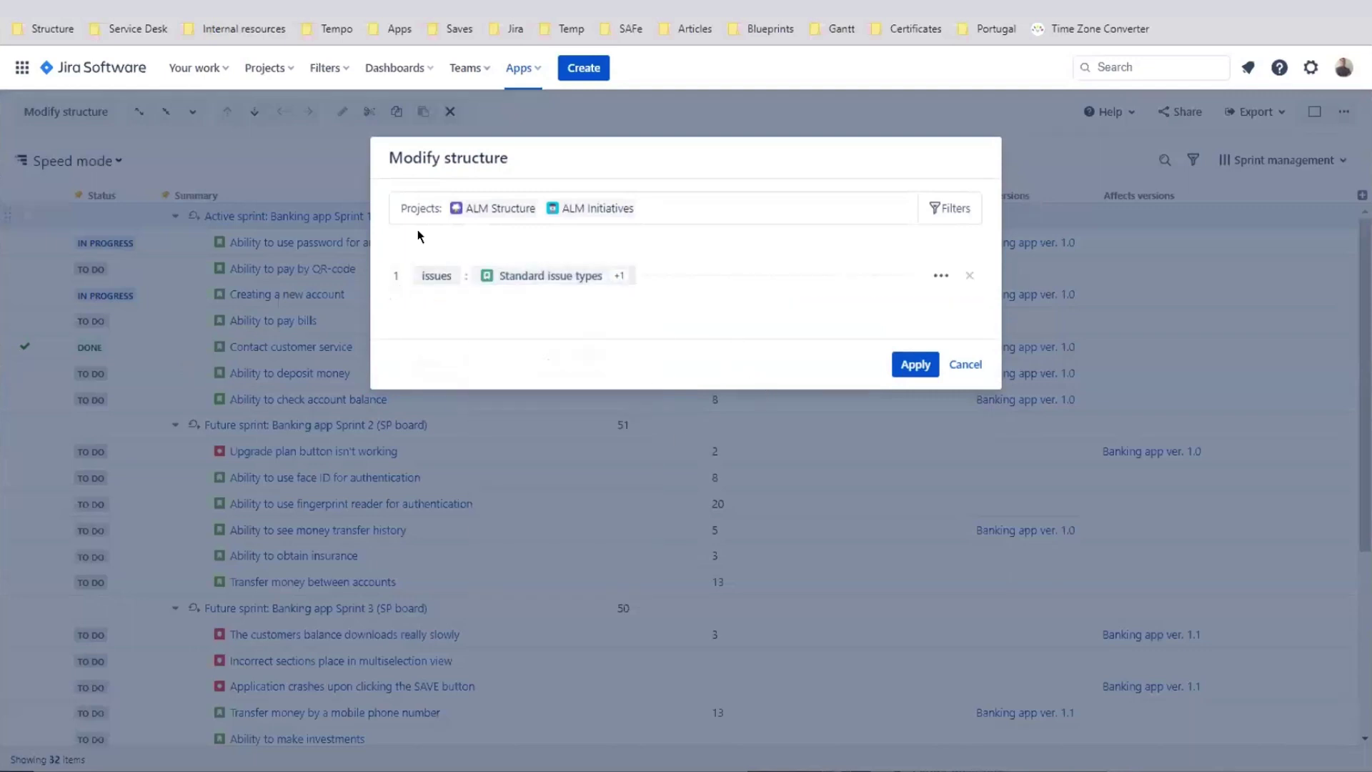
pyautogui.click(523, 279)
pyautogui.click(490, 365)
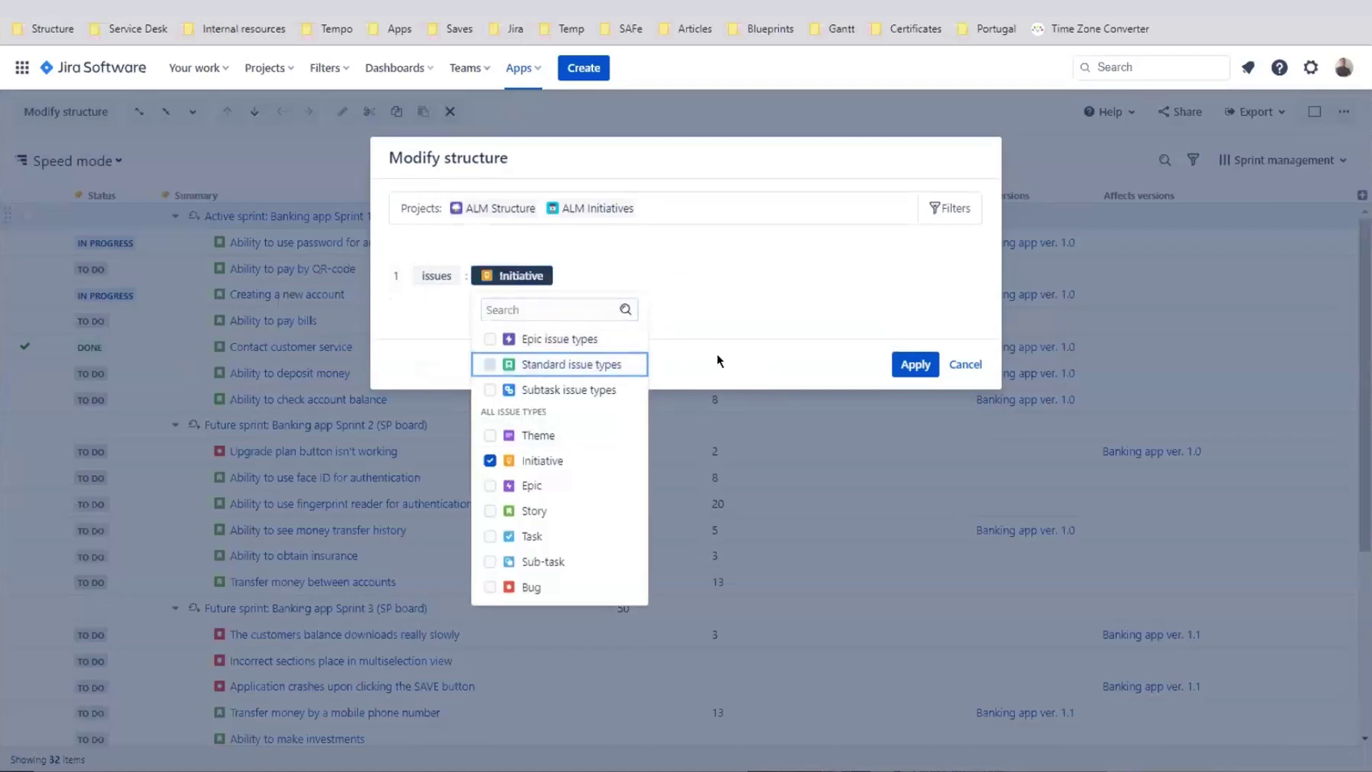
pyautogui.click(717, 353)
pyautogui.click(915, 364)
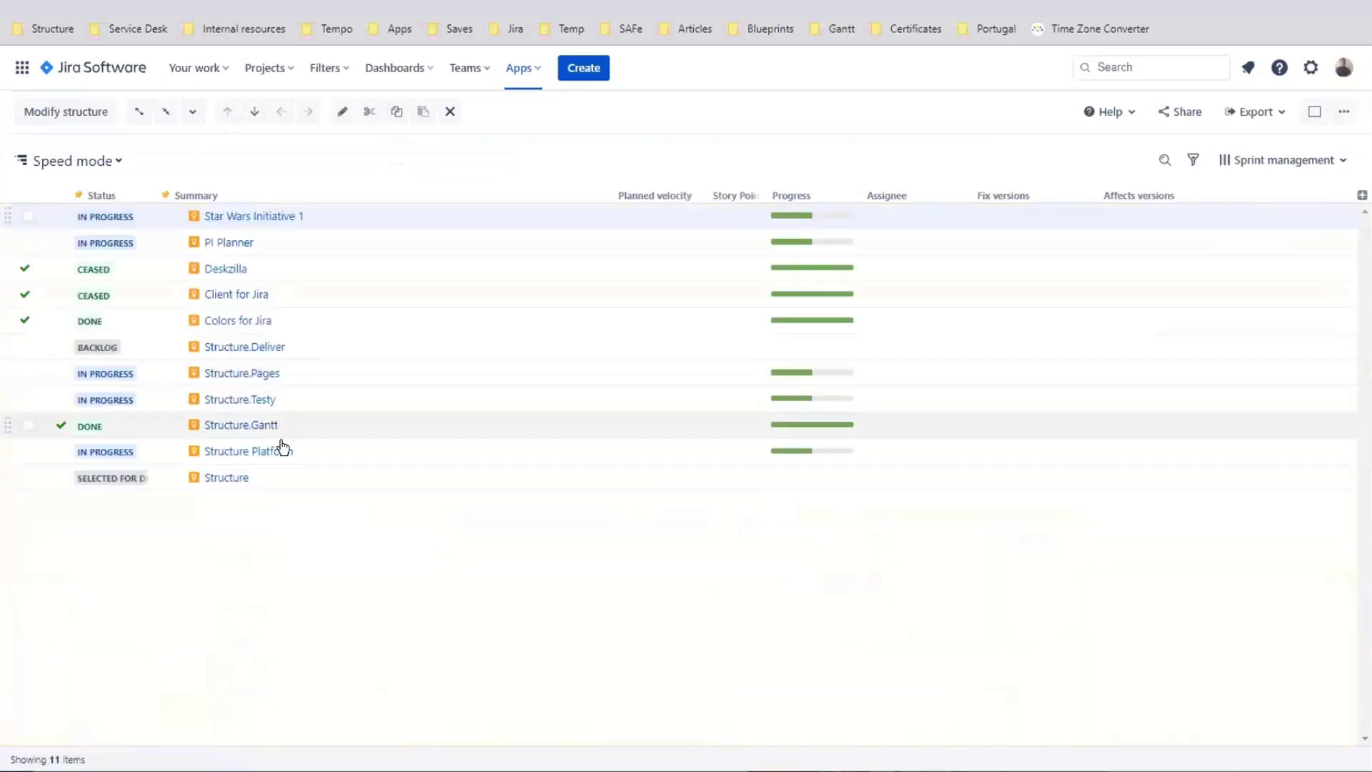
# Add and apply a second level with Epic issue types, connected as child issues or through the "is implemented by" link.
pyautogui.click(90, 109)
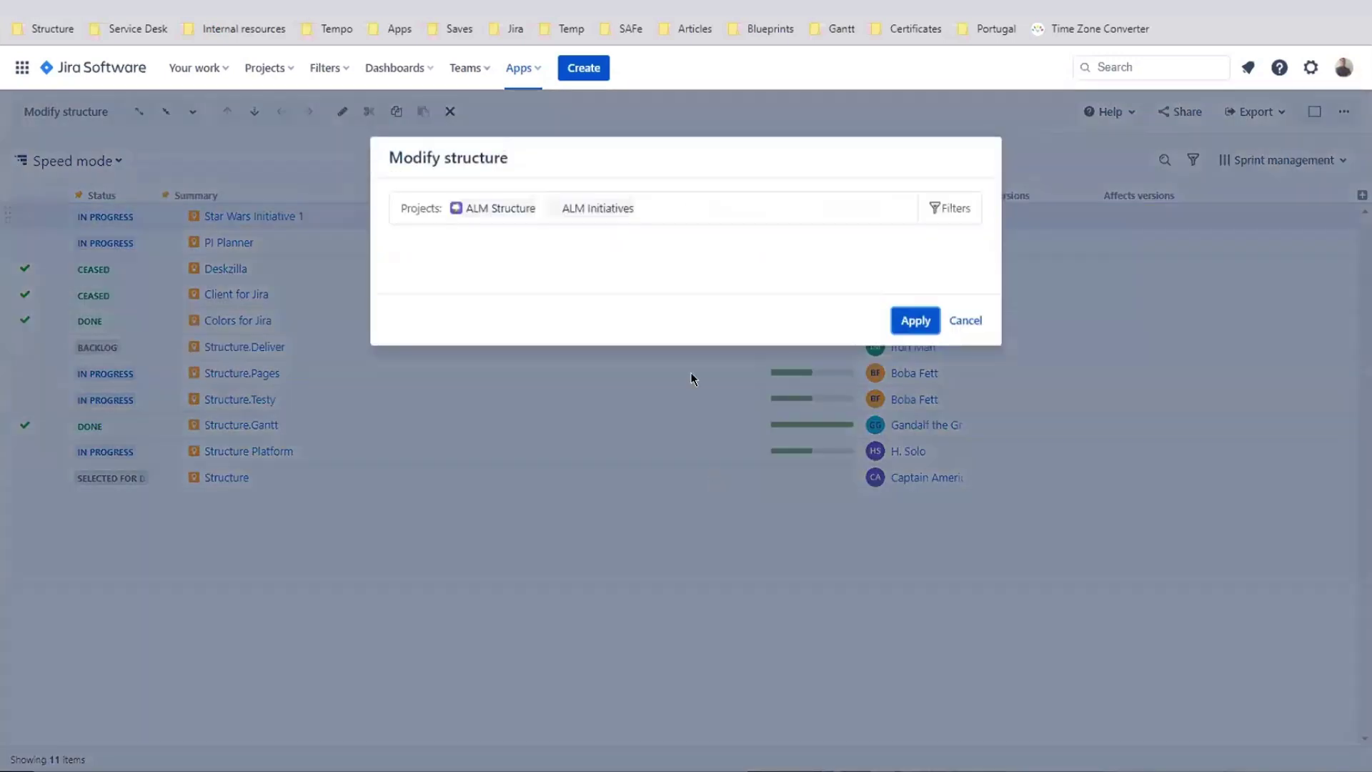
pyautogui.click(554, 301)
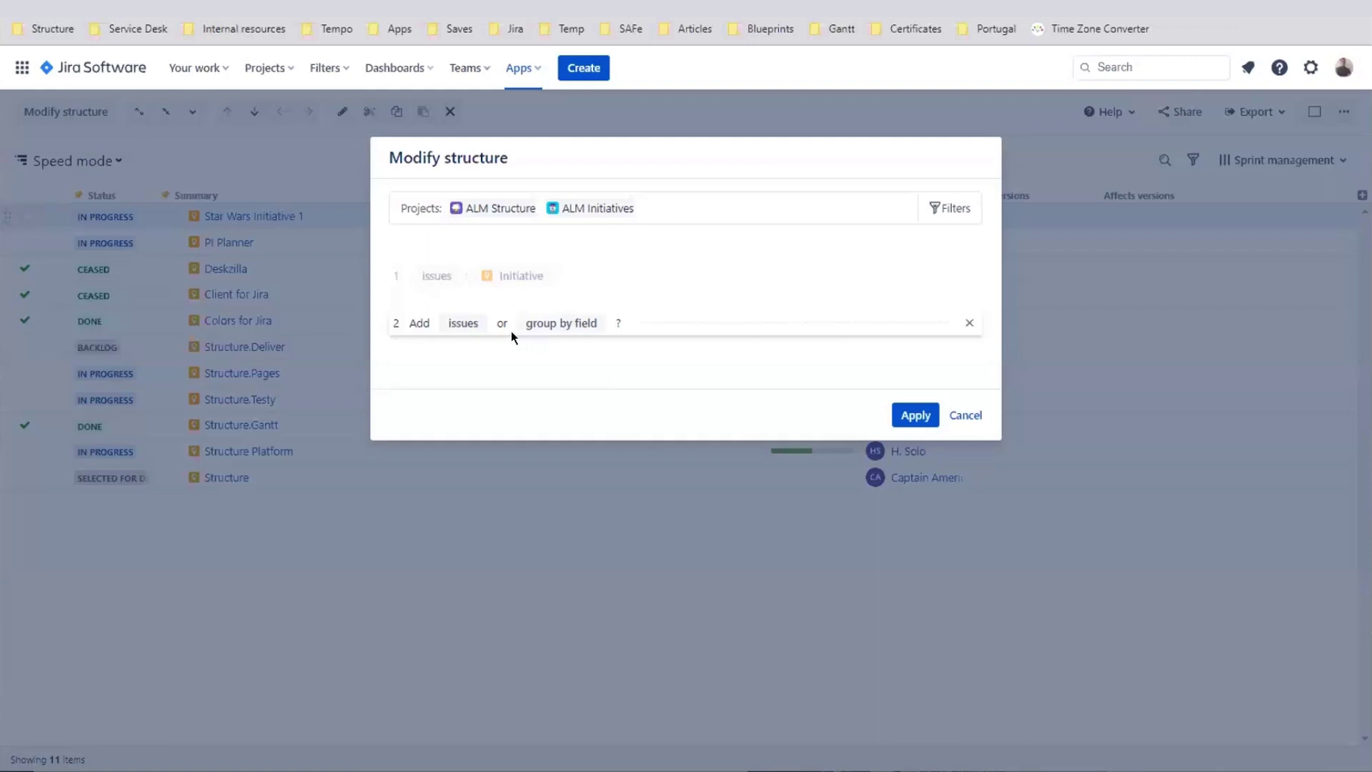
pyautogui.click(463, 325)
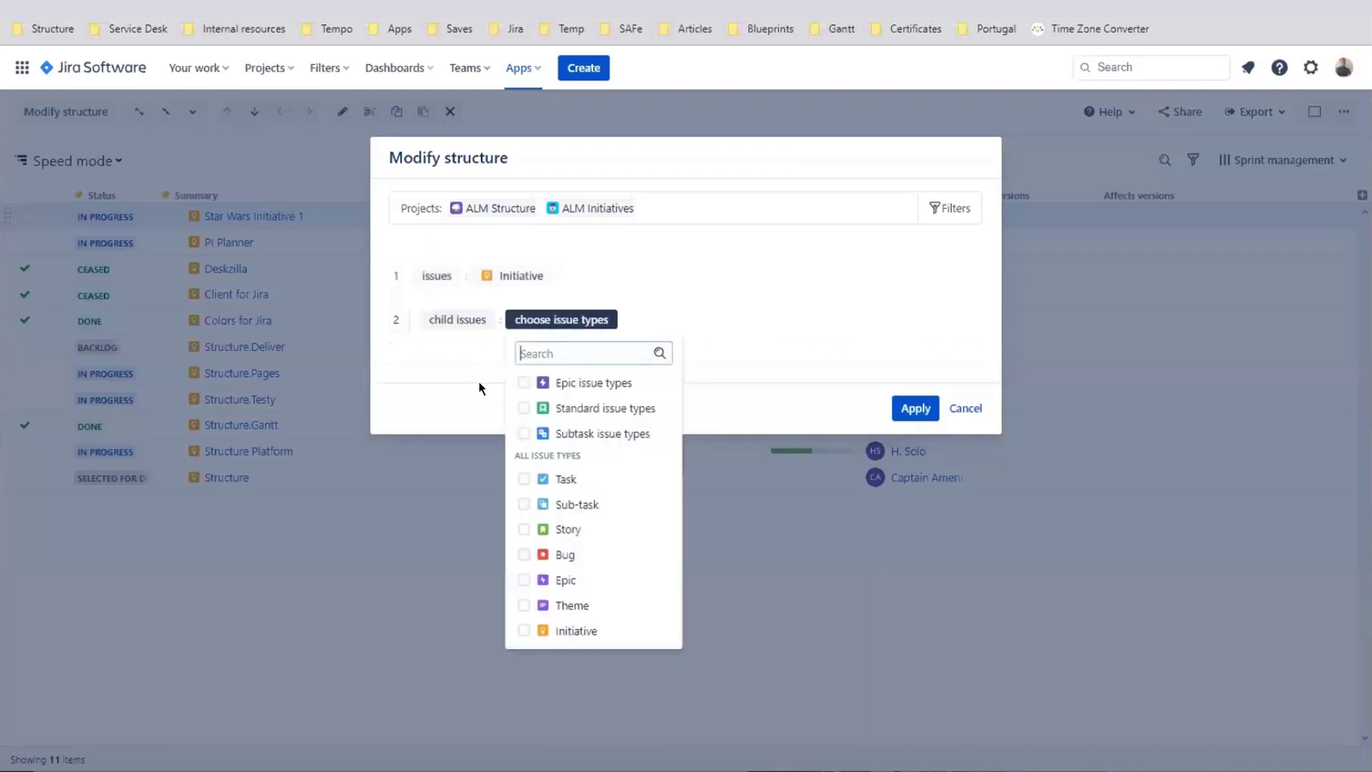
pyautogui.click(453, 325)
pyautogui.moveTo(602, 422); pyautogui.dragTo(606, 477)
pyautogui.click(522, 551)
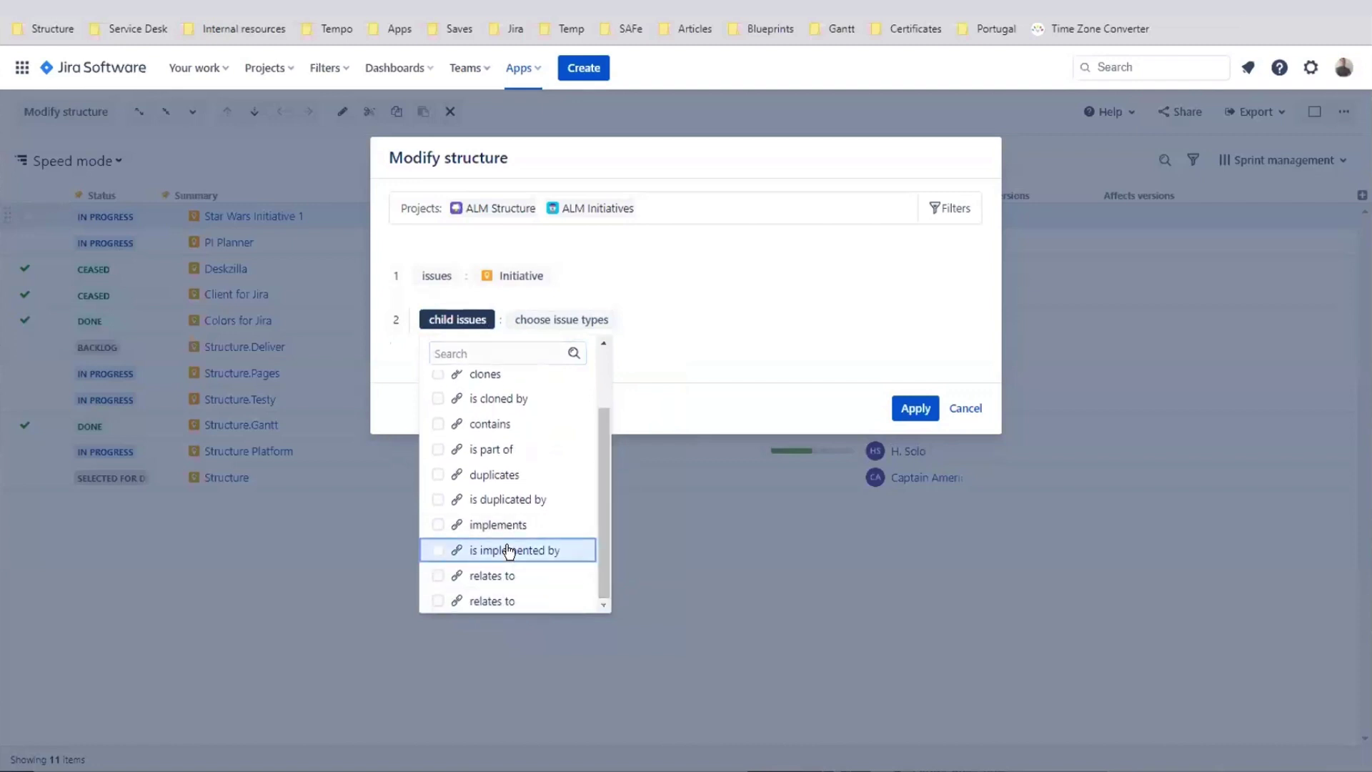
pyautogui.click(737, 373)
pyautogui.click(629, 321)
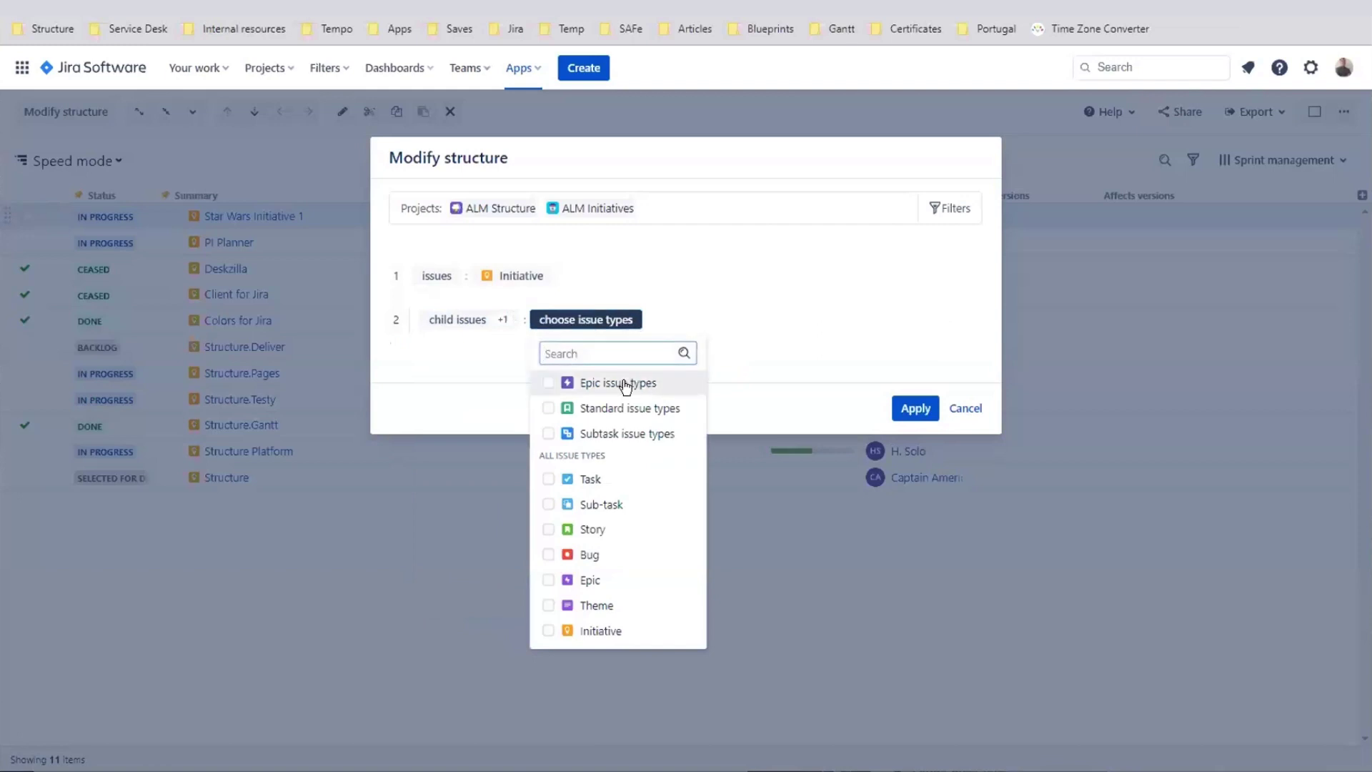
pyautogui.click(548, 383)
pyautogui.click(767, 385)
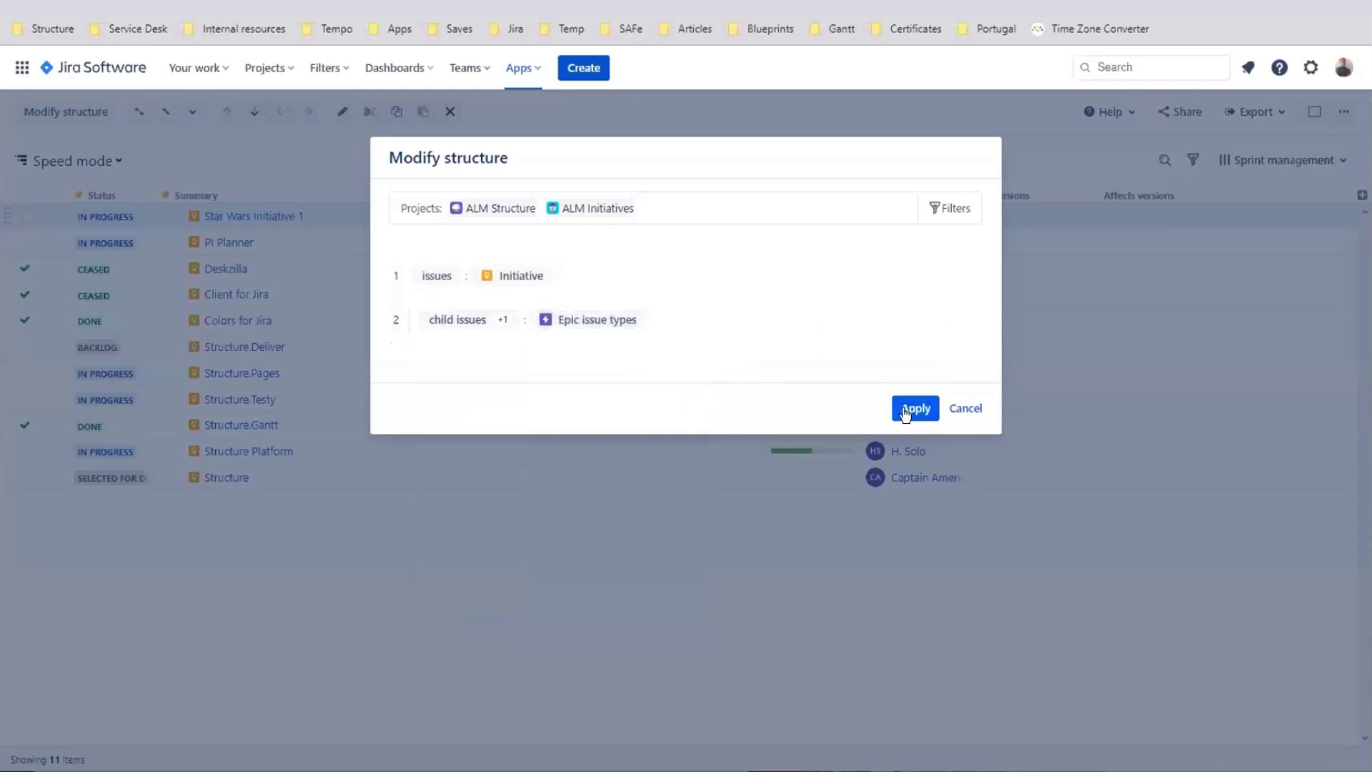
pyautogui.click(911, 410)
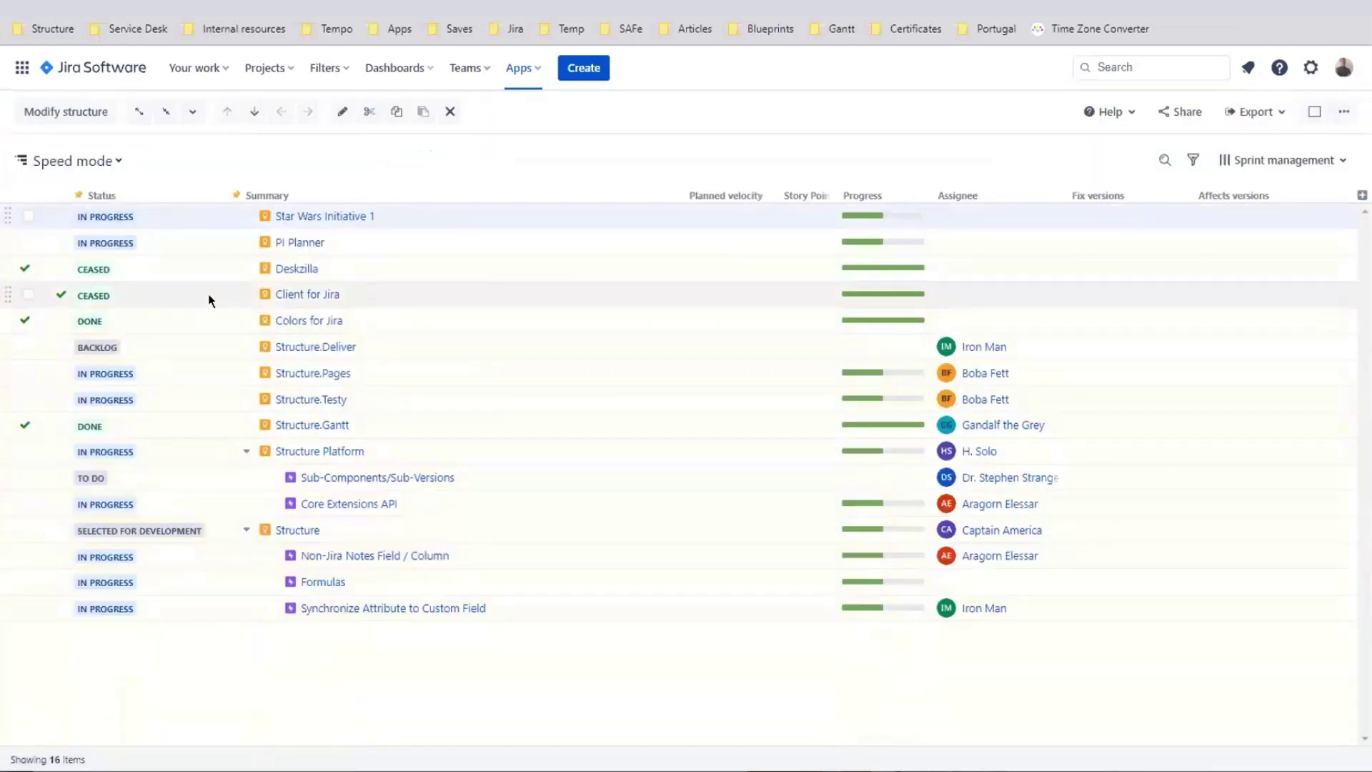
pyautogui.press('Down')
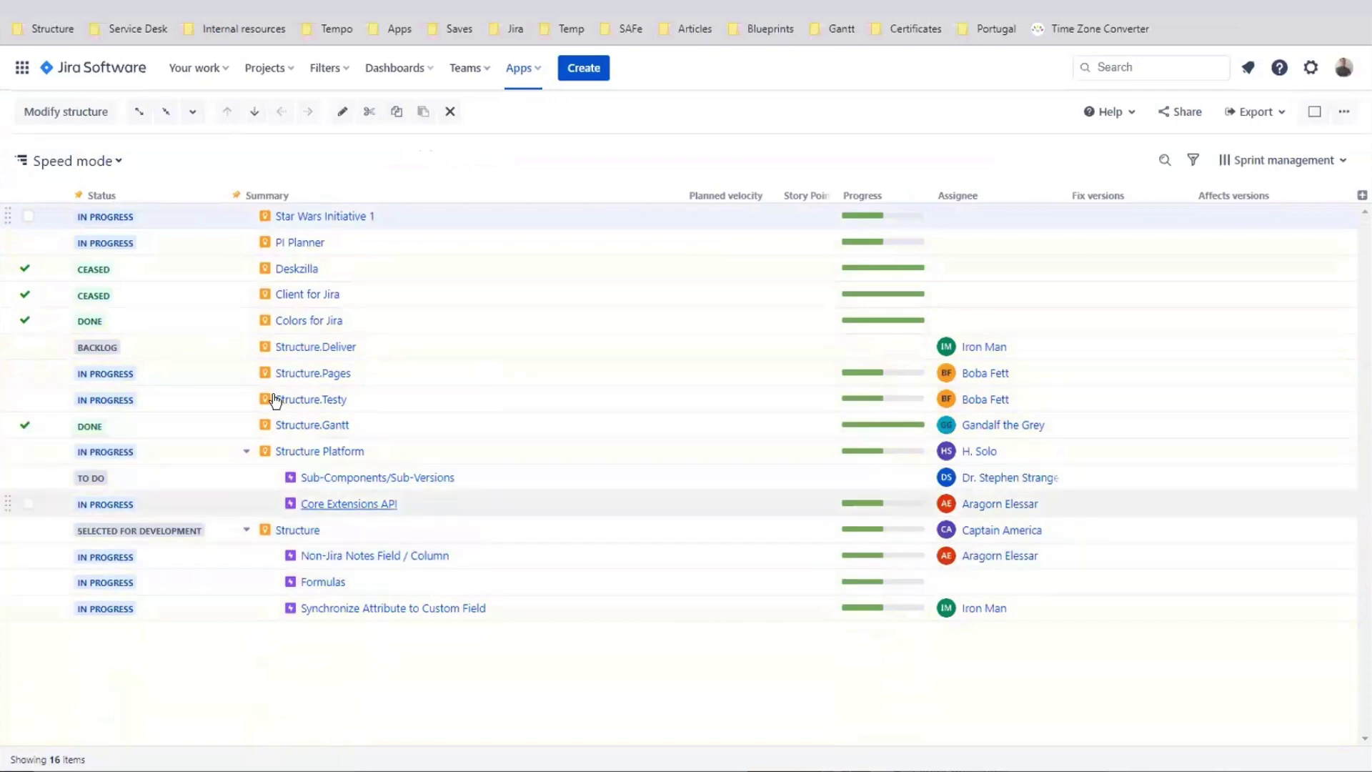
# Add a third level of child issues with Standard issue types below the epics and apply it.
pyautogui.click(68, 112)
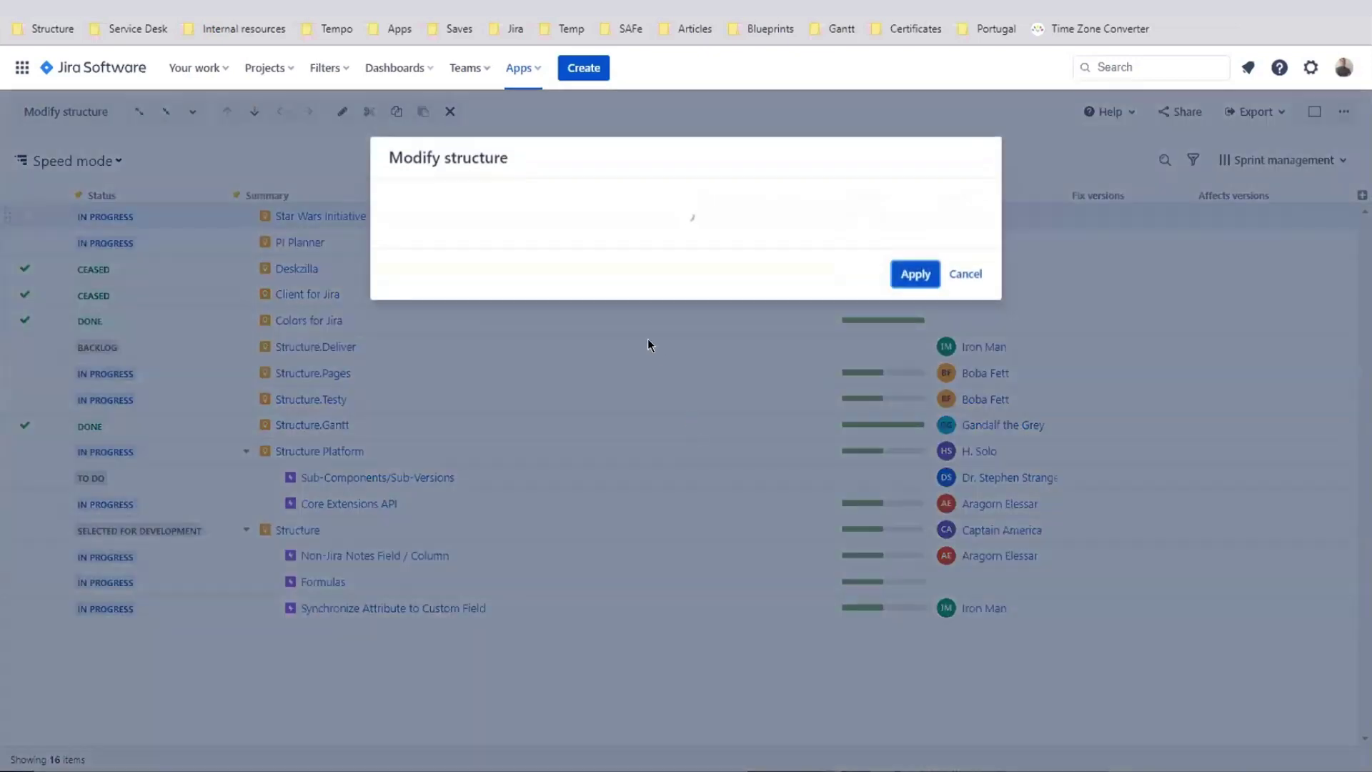
pyautogui.click(612, 344)
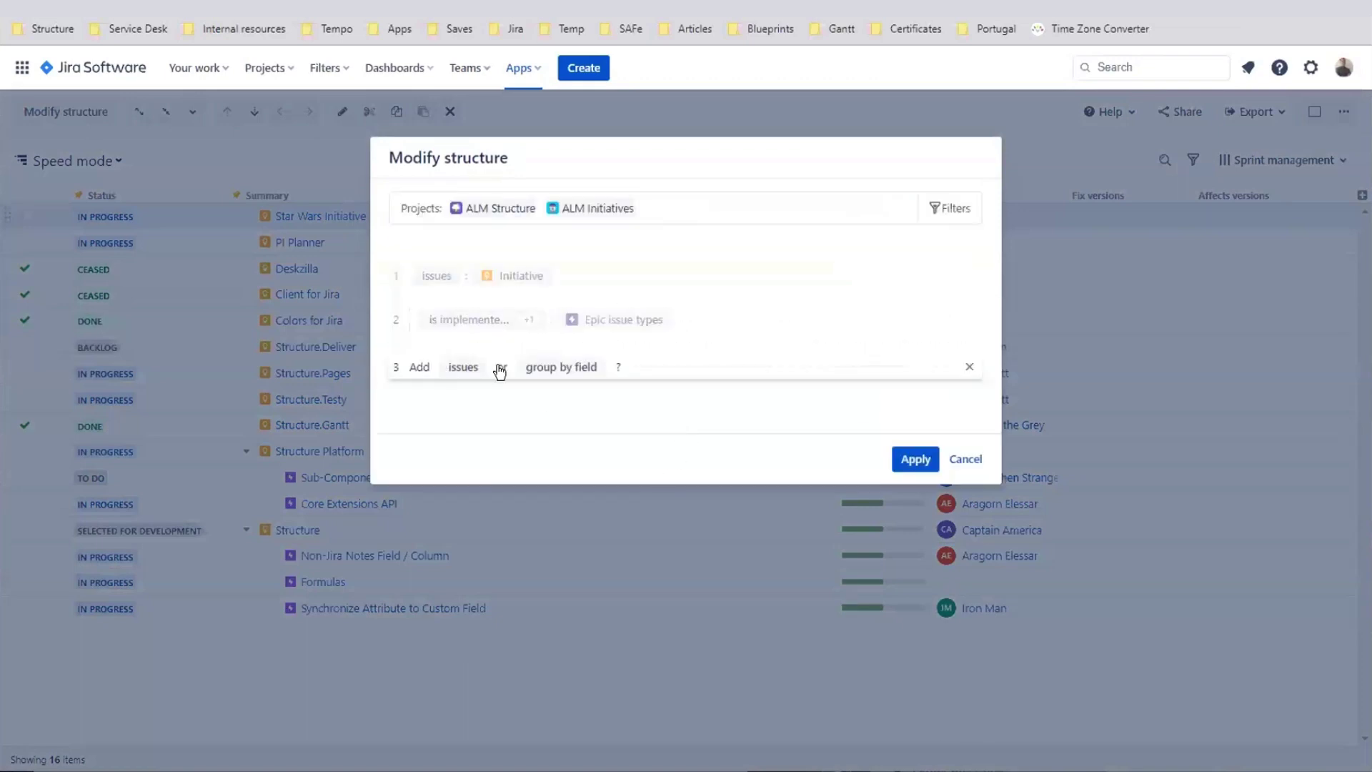
pyautogui.click(459, 370)
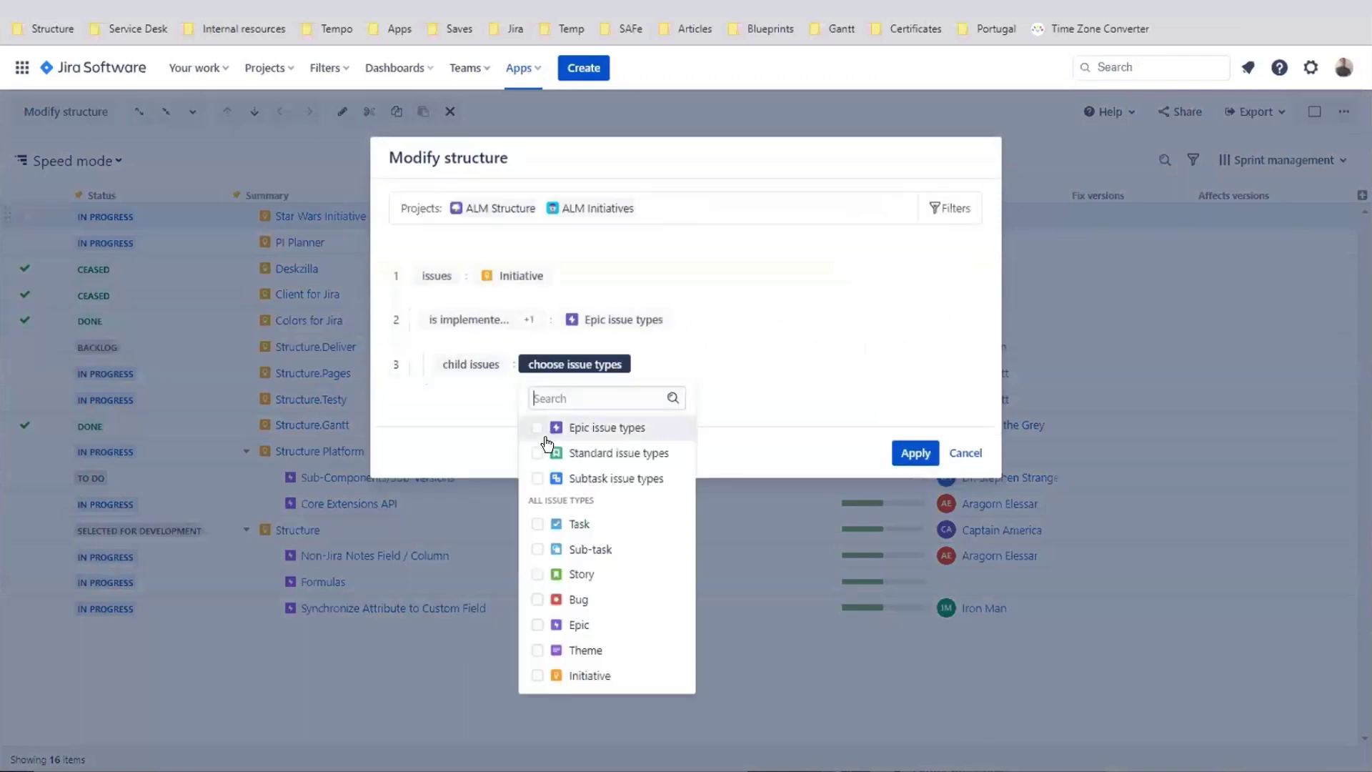
pyautogui.click(543, 453)
pyautogui.click(829, 436)
pyautogui.click(936, 453)
pyautogui.scroll(-2, 429, 500)
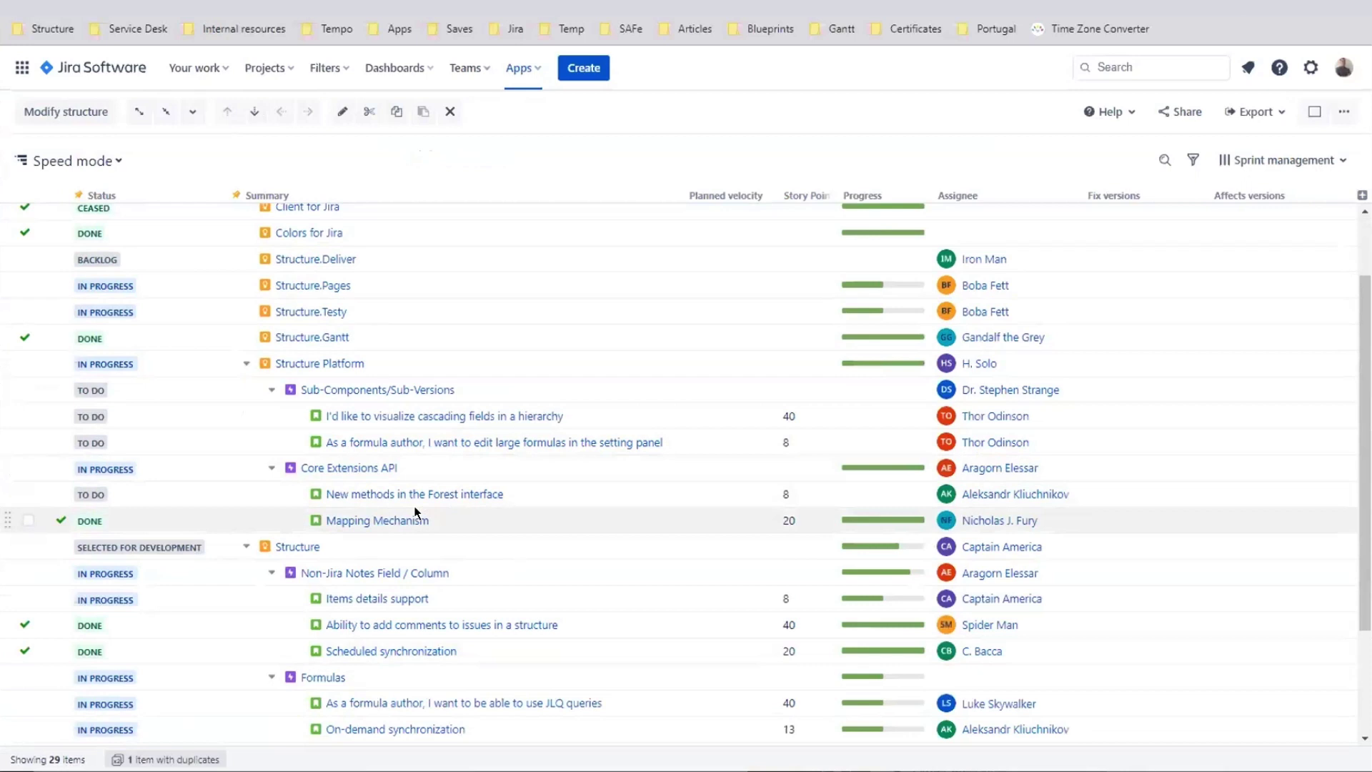
pyautogui.moveTo(439, 466); pyautogui.dragTo(839, 143)
# Show Speed mode beside Power mode and review the Power mode insert generator without changing it.
pyautogui.click(1313, 112)
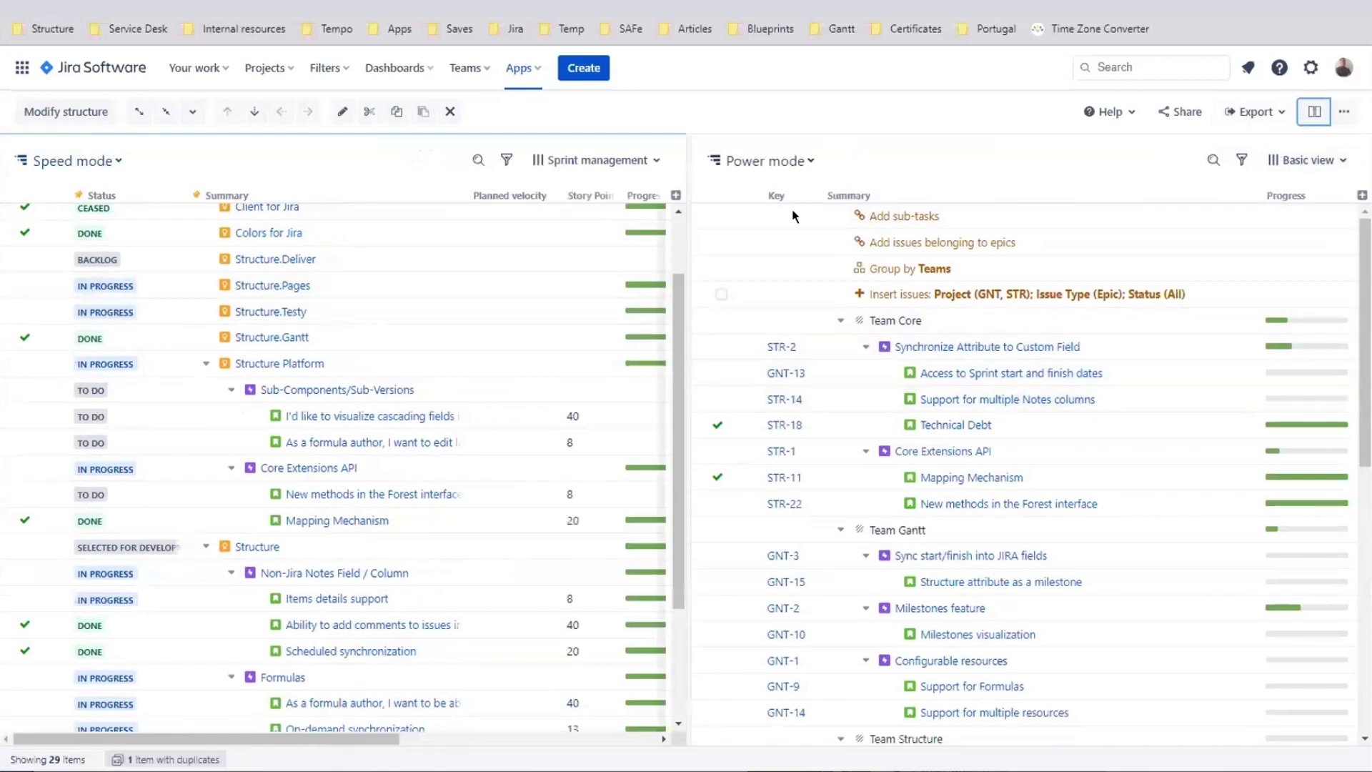
pyautogui.doubleClick(1022, 293)
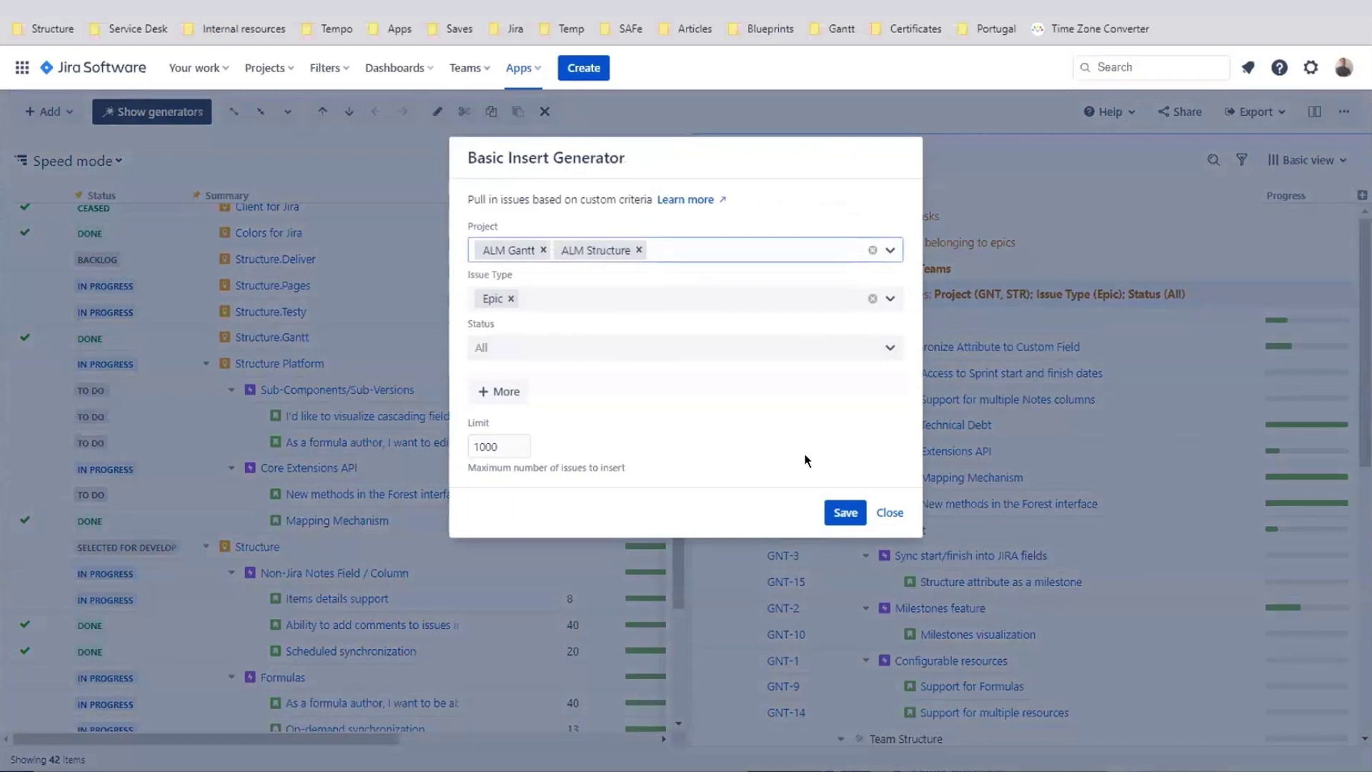
pyautogui.click(889, 511)
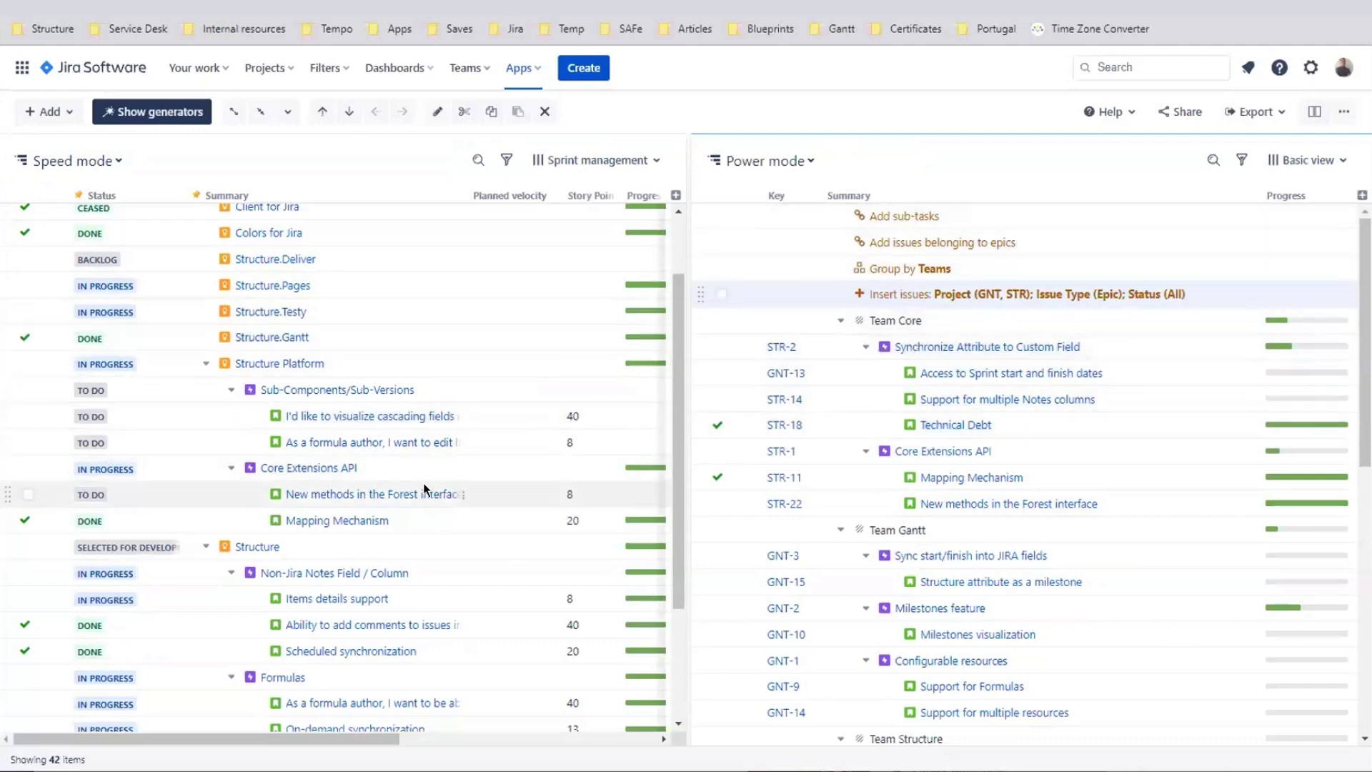
# Return Speed mode to a single-panel layout and review the settings of its Progress column.
pyautogui.click(1313, 111)
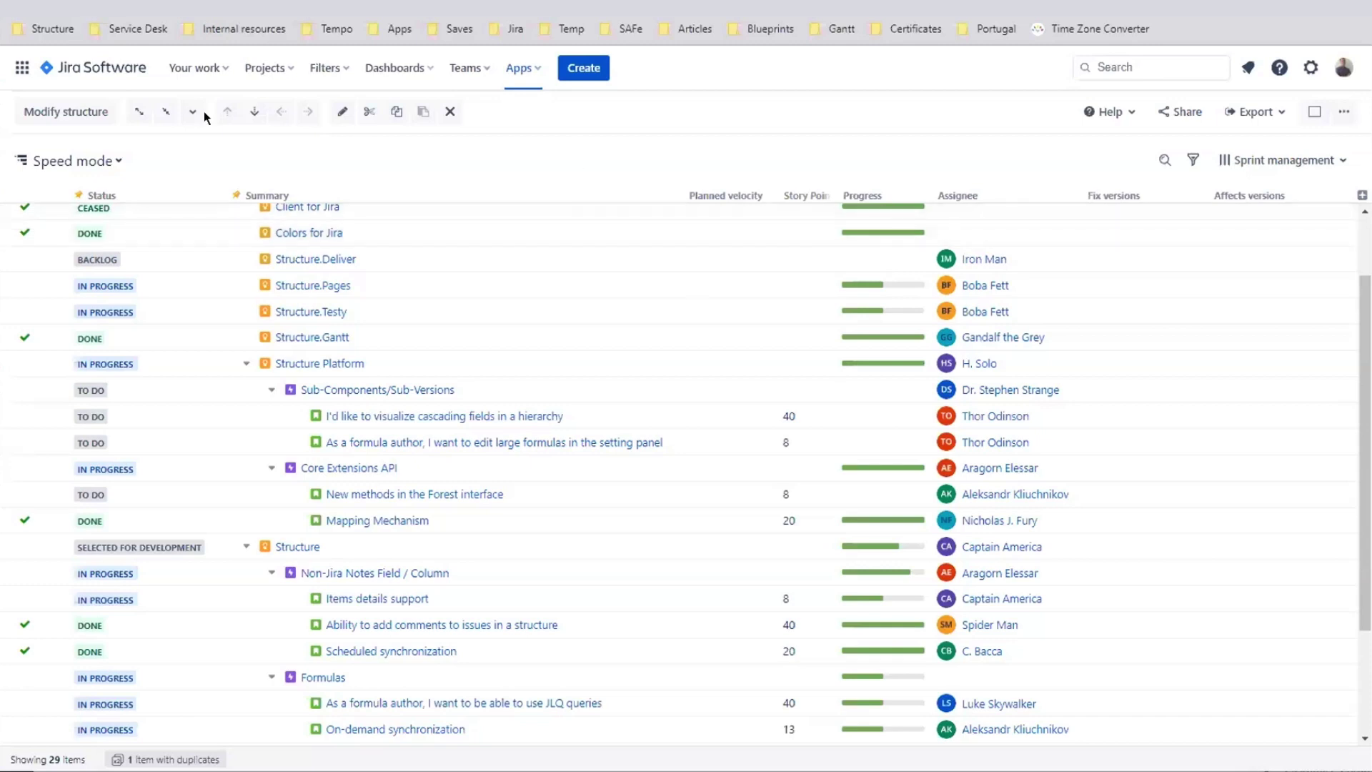
pyautogui.scroll(2, 355, 406)
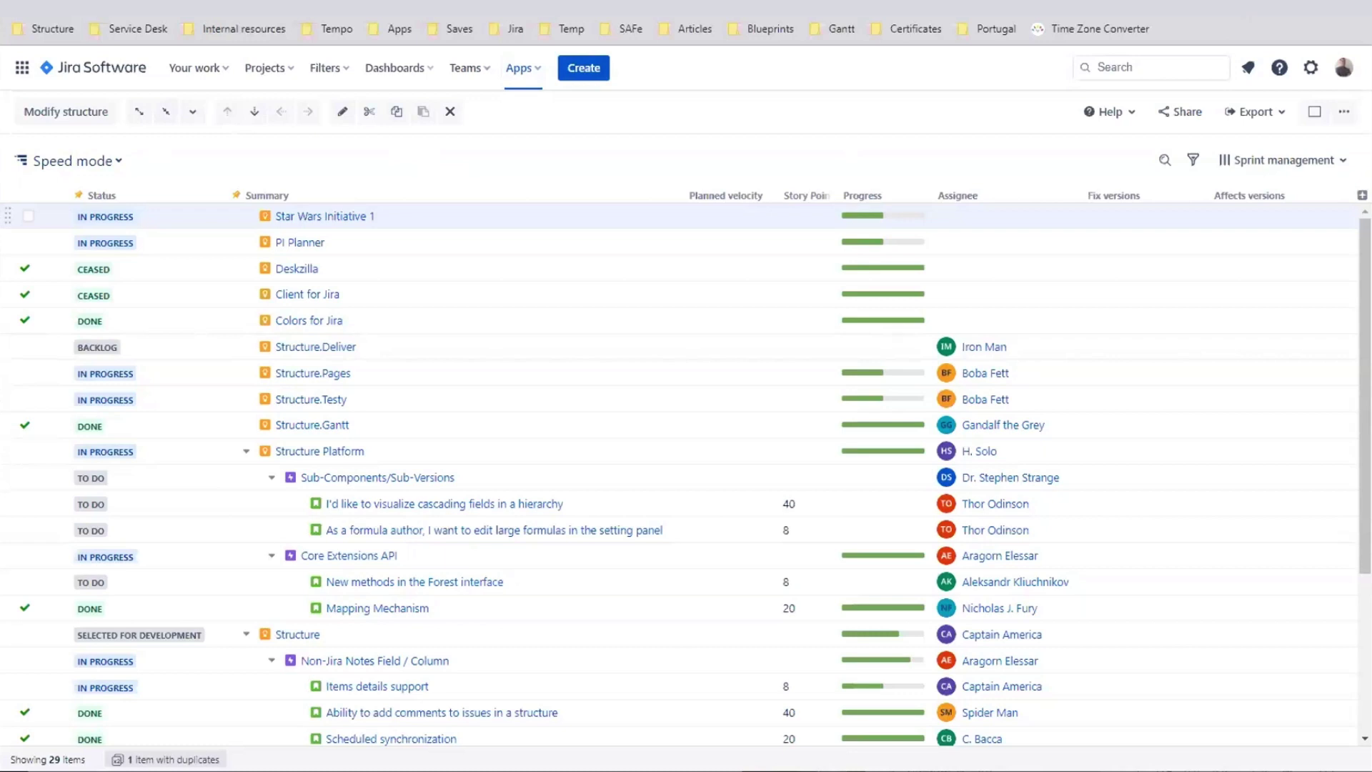
pyautogui.click(914, 197)
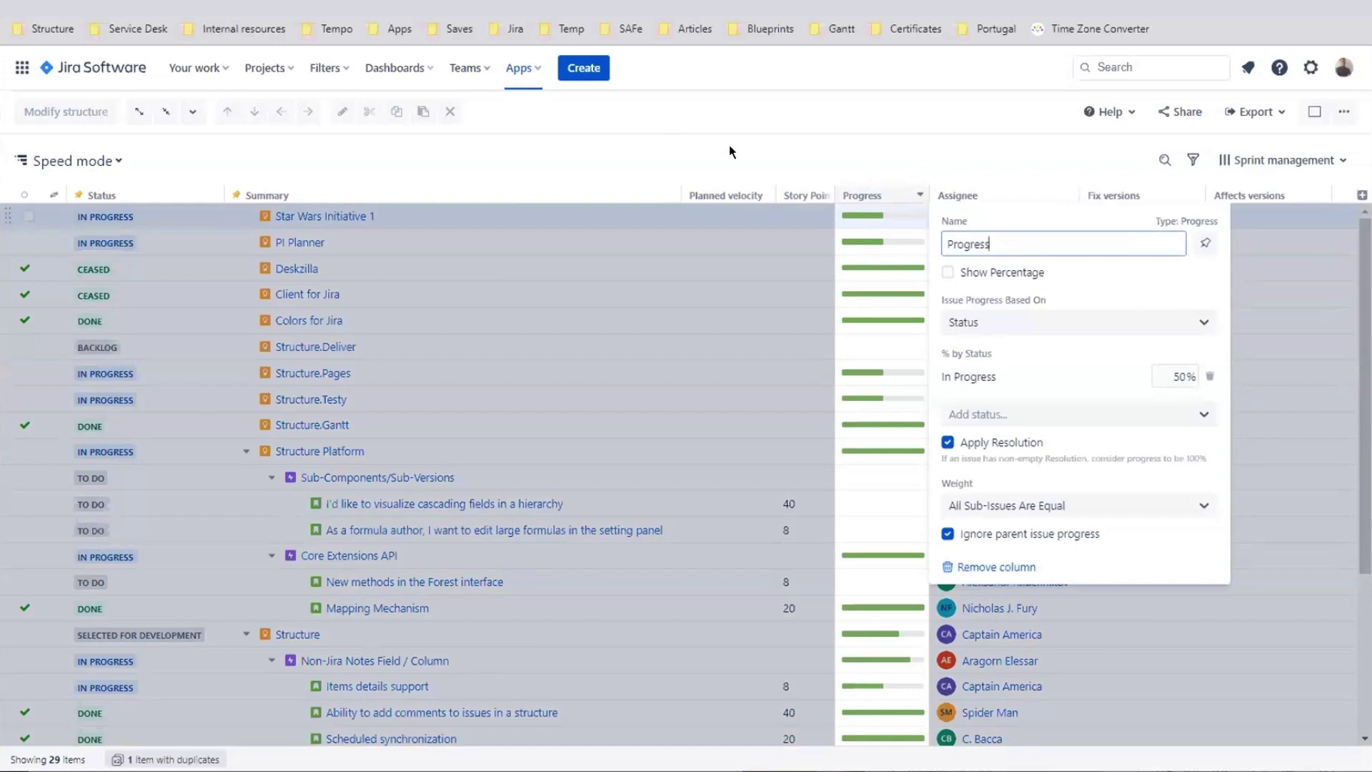
pyautogui.click(113, 160)
# Open the Power mode structure and base its Progress column on Status instead of Time Tracking.
pyautogui.click(115, 162)
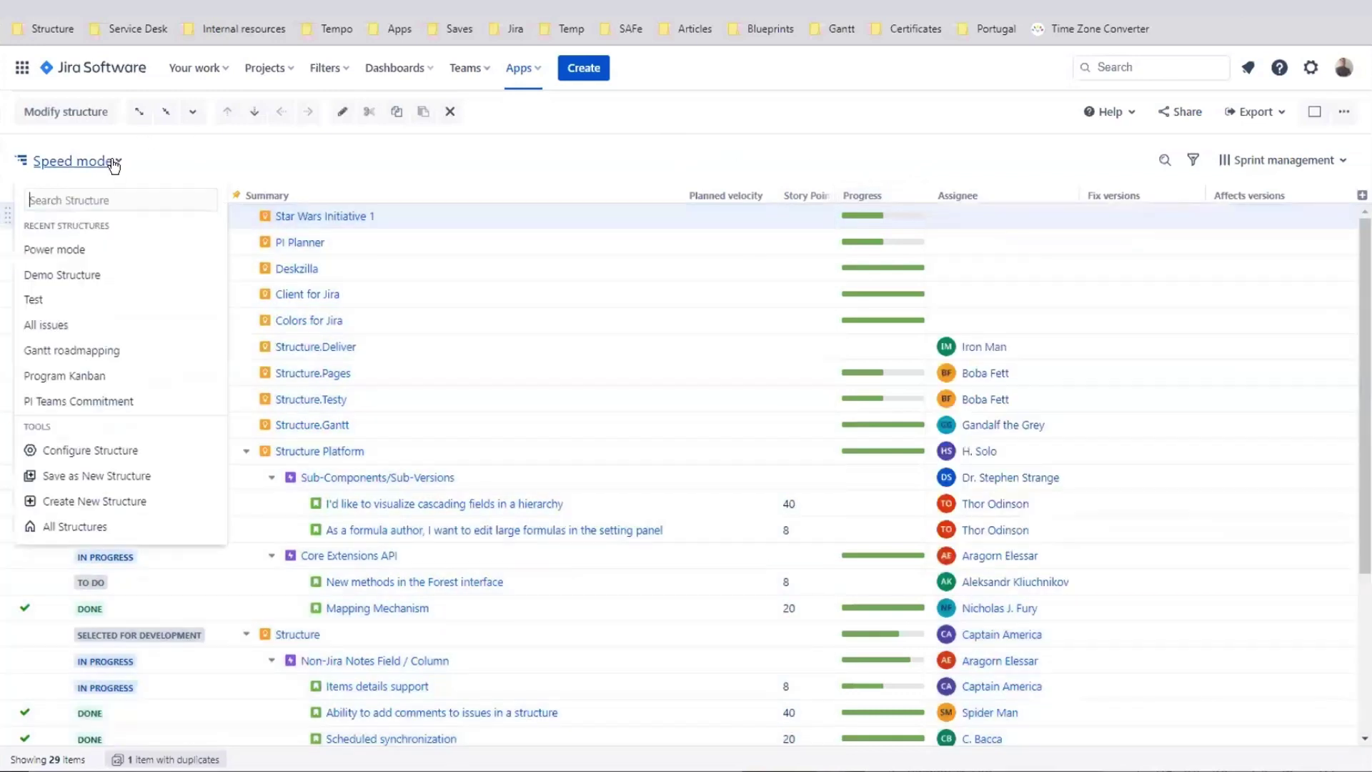
pyautogui.click(90, 250)
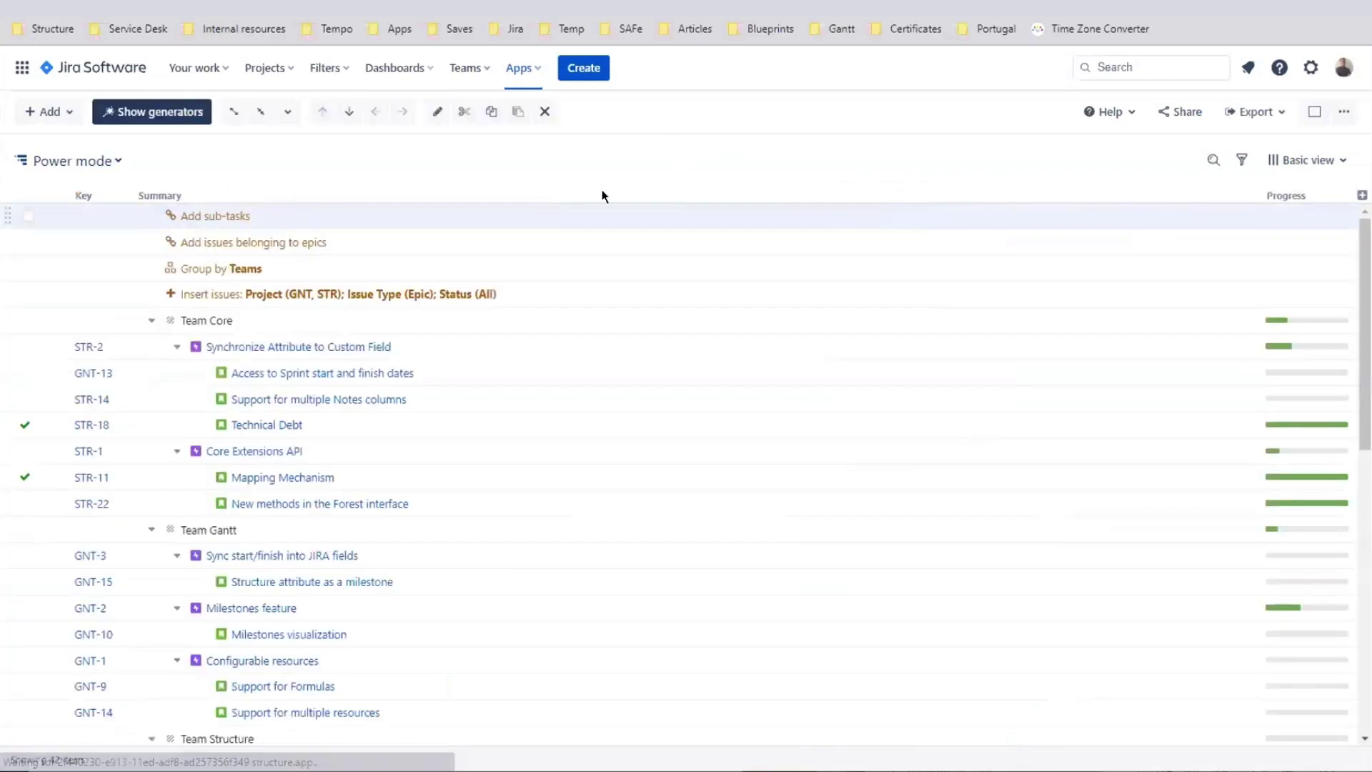
pyautogui.click(1338, 198)
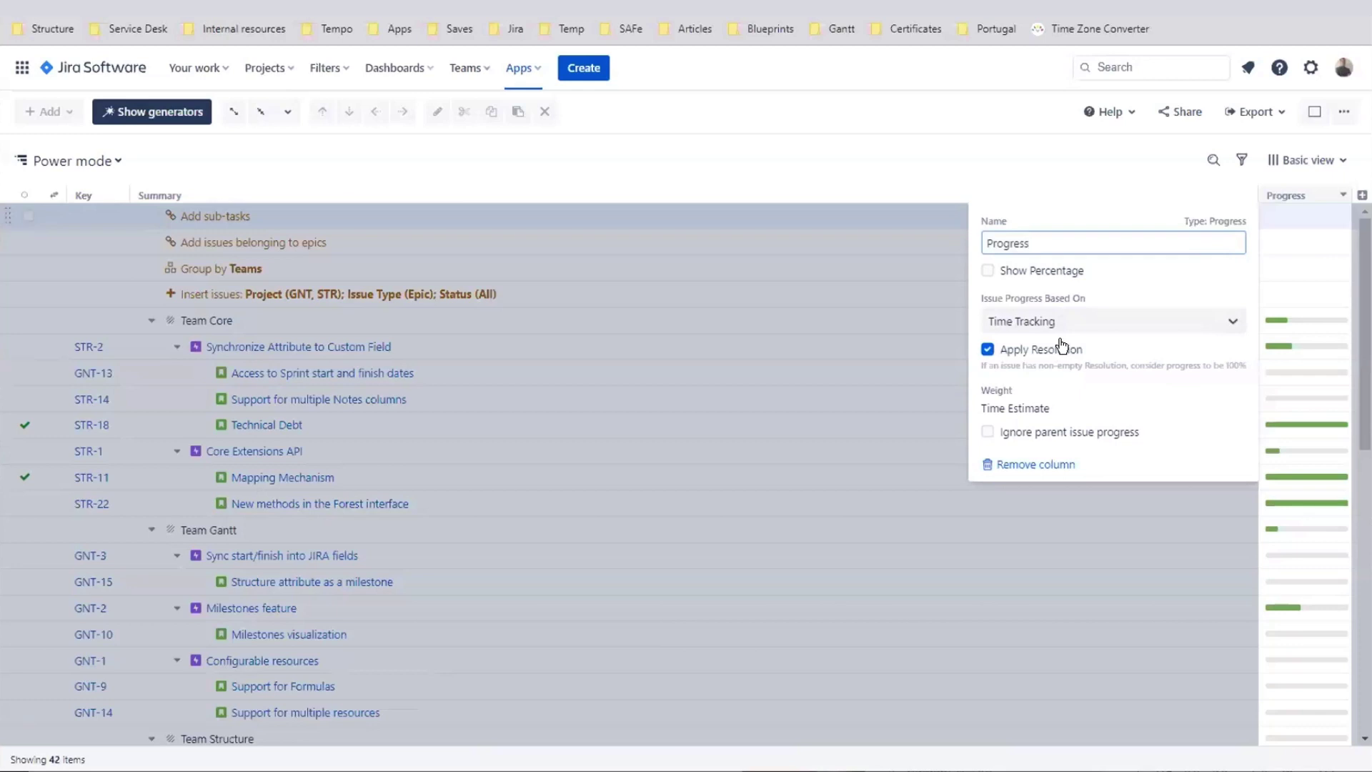
pyautogui.click(1114, 341)
pyautogui.click(1107, 323)
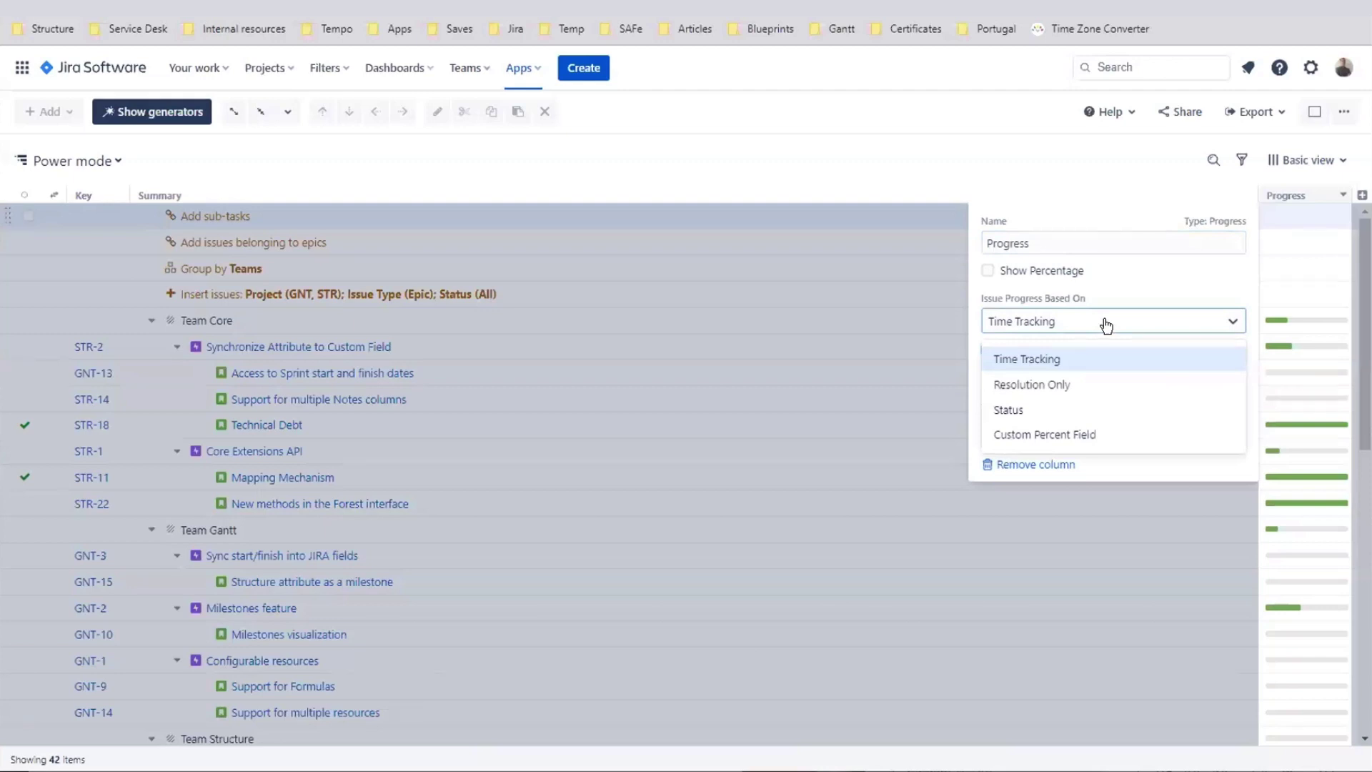
pyautogui.click(1090, 410)
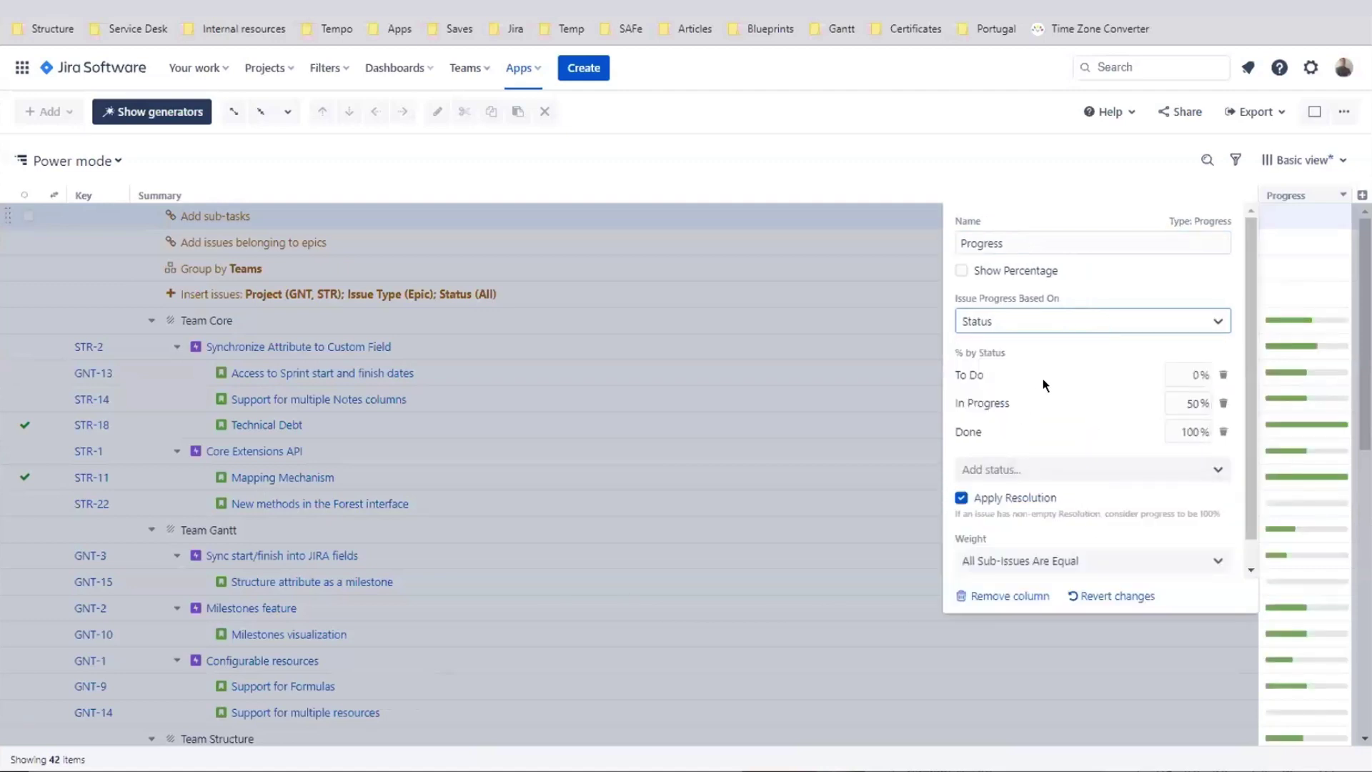
pyautogui.click(1179, 474)
pyautogui.press('Escape')
pyautogui.click(1003, 528)
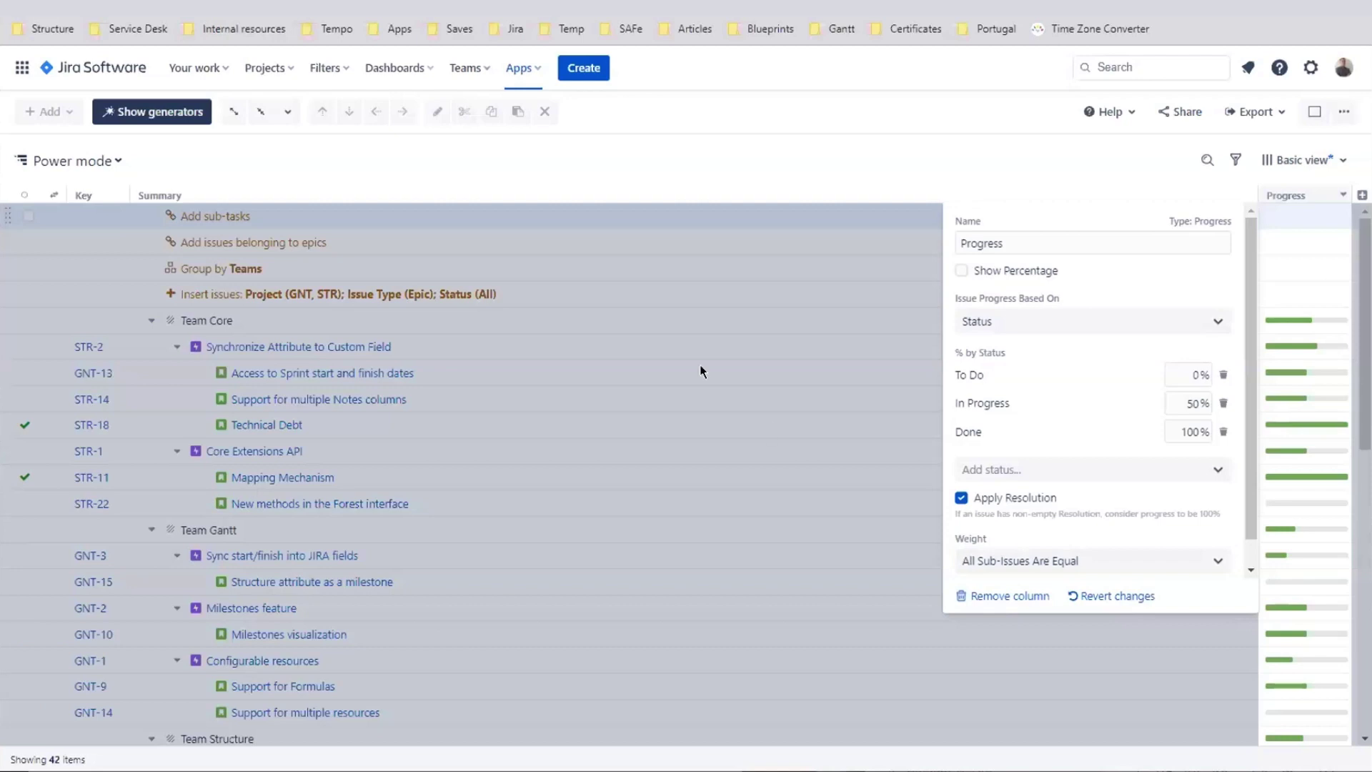
pyautogui.click(343, 454)
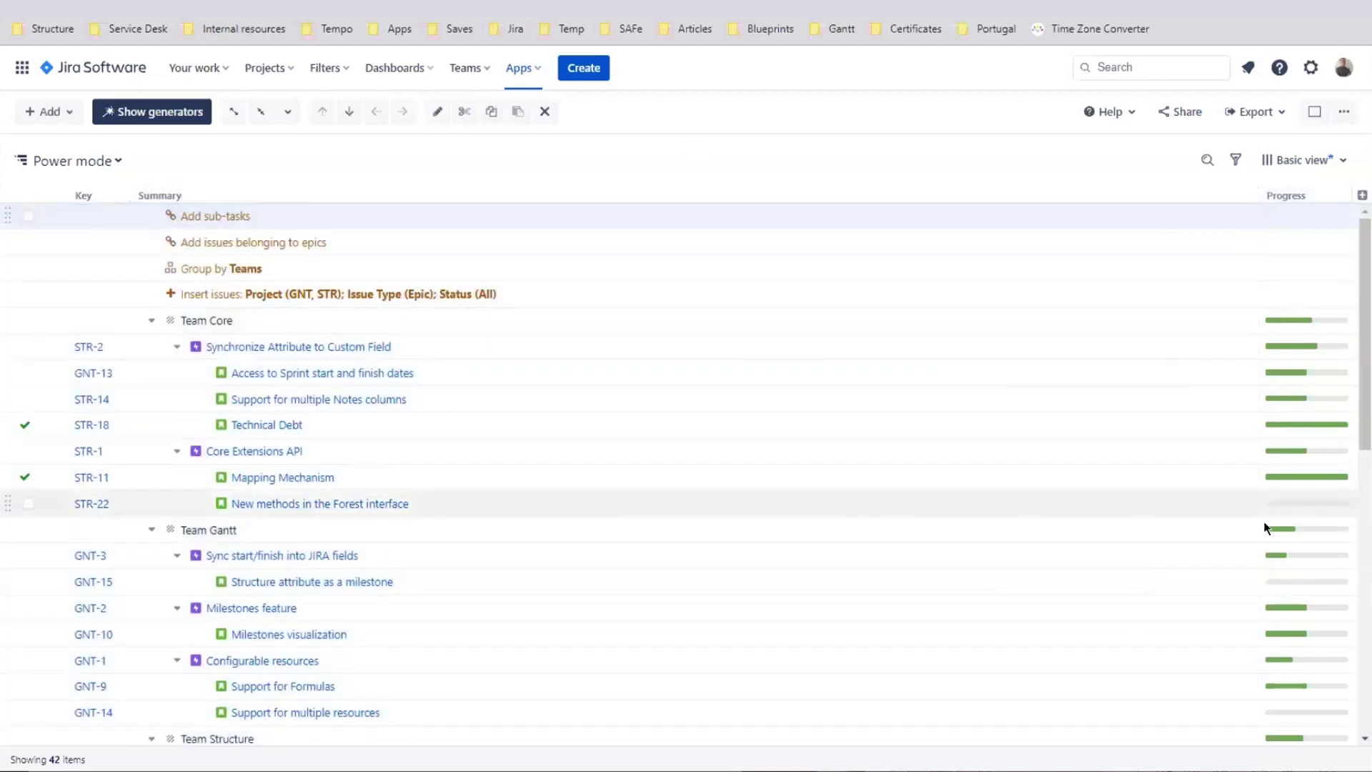
# Review the Progress column's Weight and calculation options, and enable Ignore parent issue progress.
pyautogui.click(1339, 194)
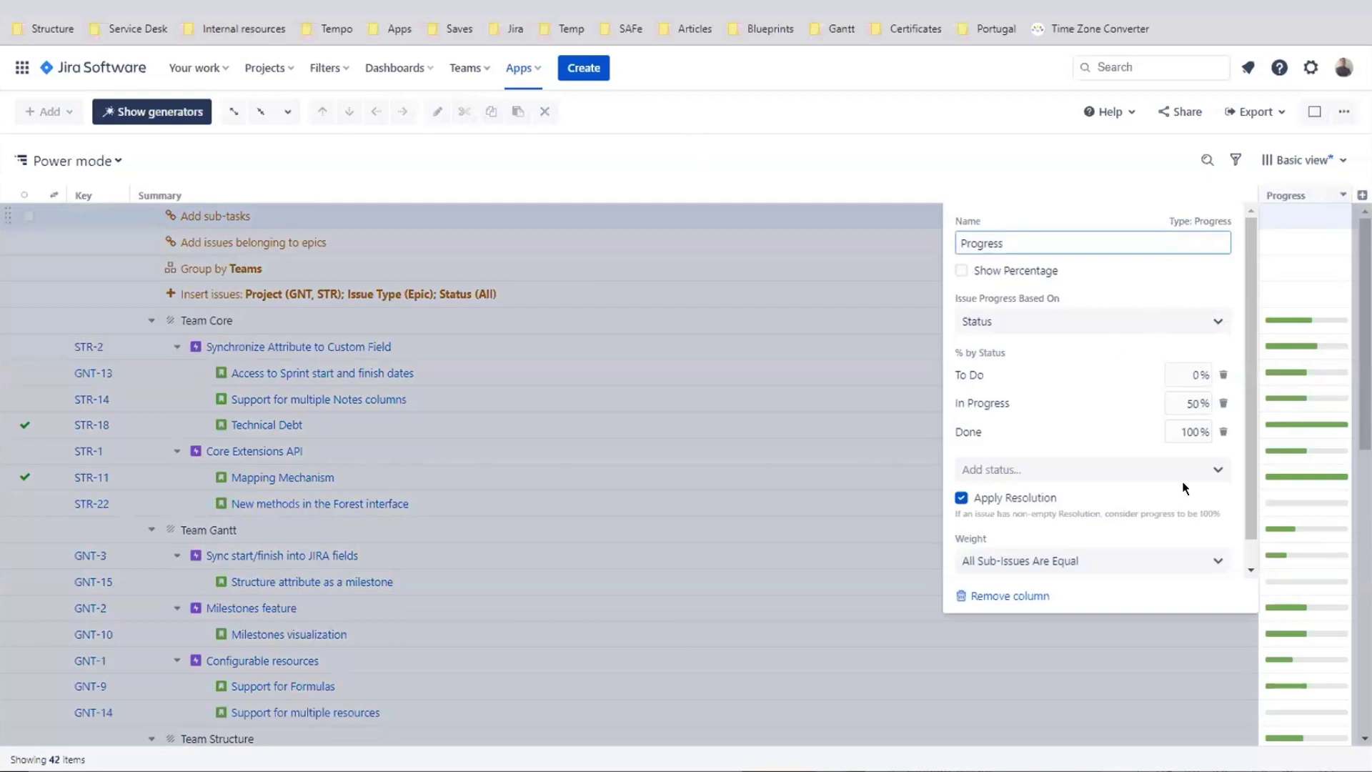
pyautogui.scroll(-1, 1095, 541)
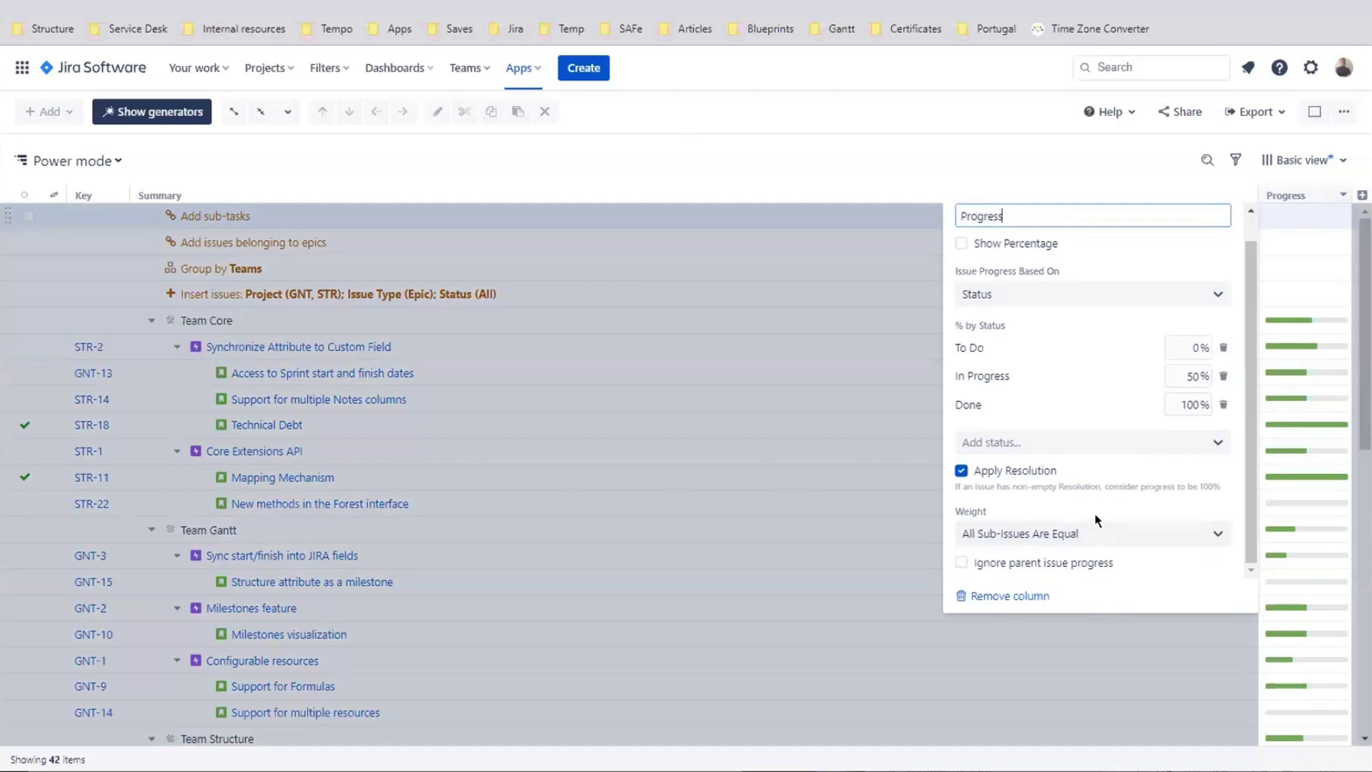
pyautogui.click(1105, 535)
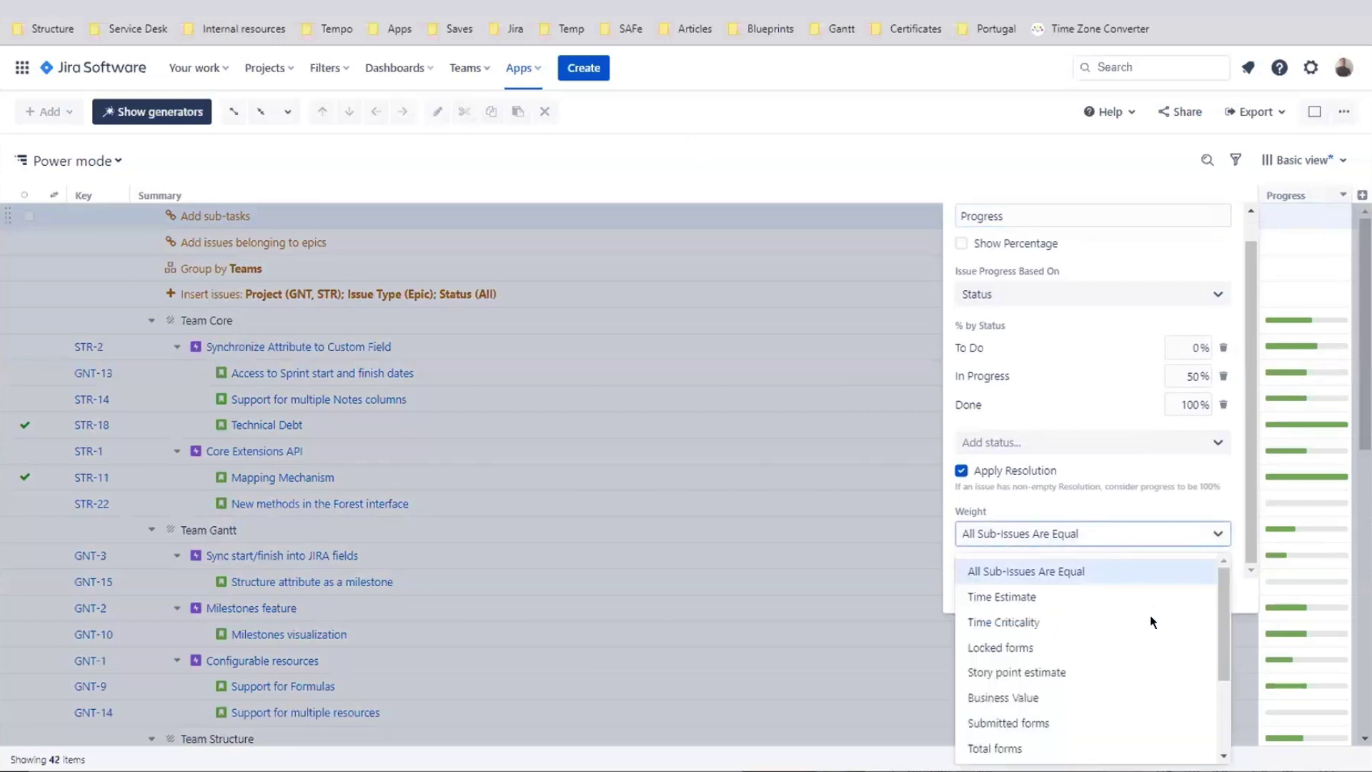
pyautogui.scroll(-2, 1136, 654)
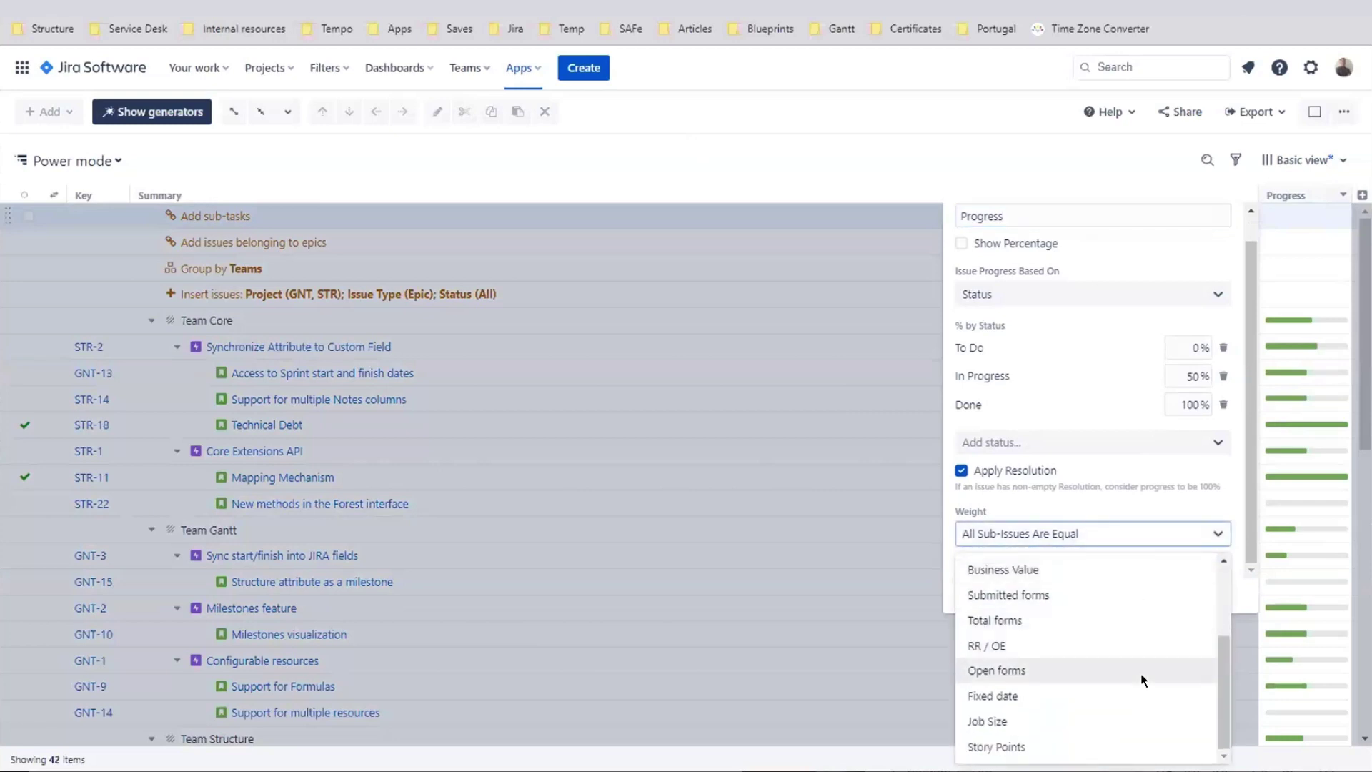
pyautogui.scroll(3, 1142, 679)
pyautogui.click(1036, 530)
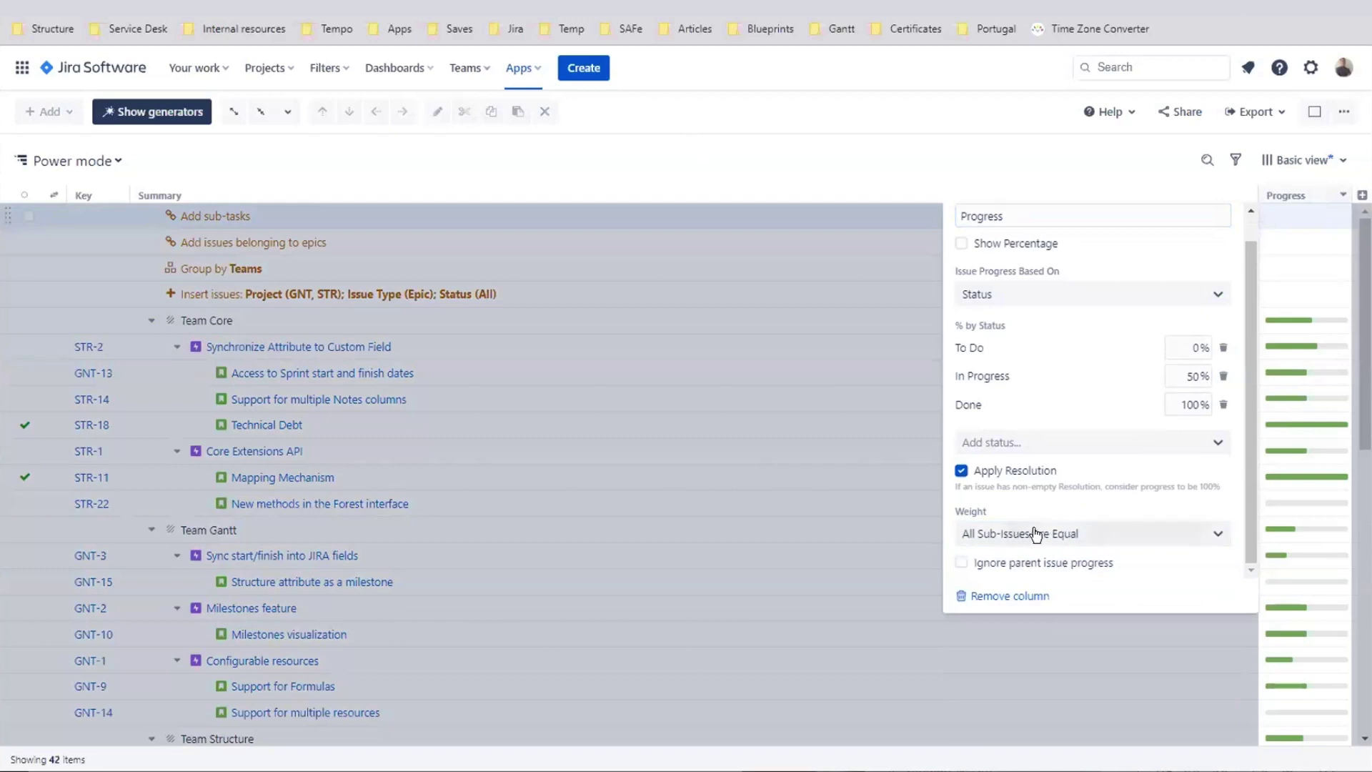
pyautogui.click(1079, 565)
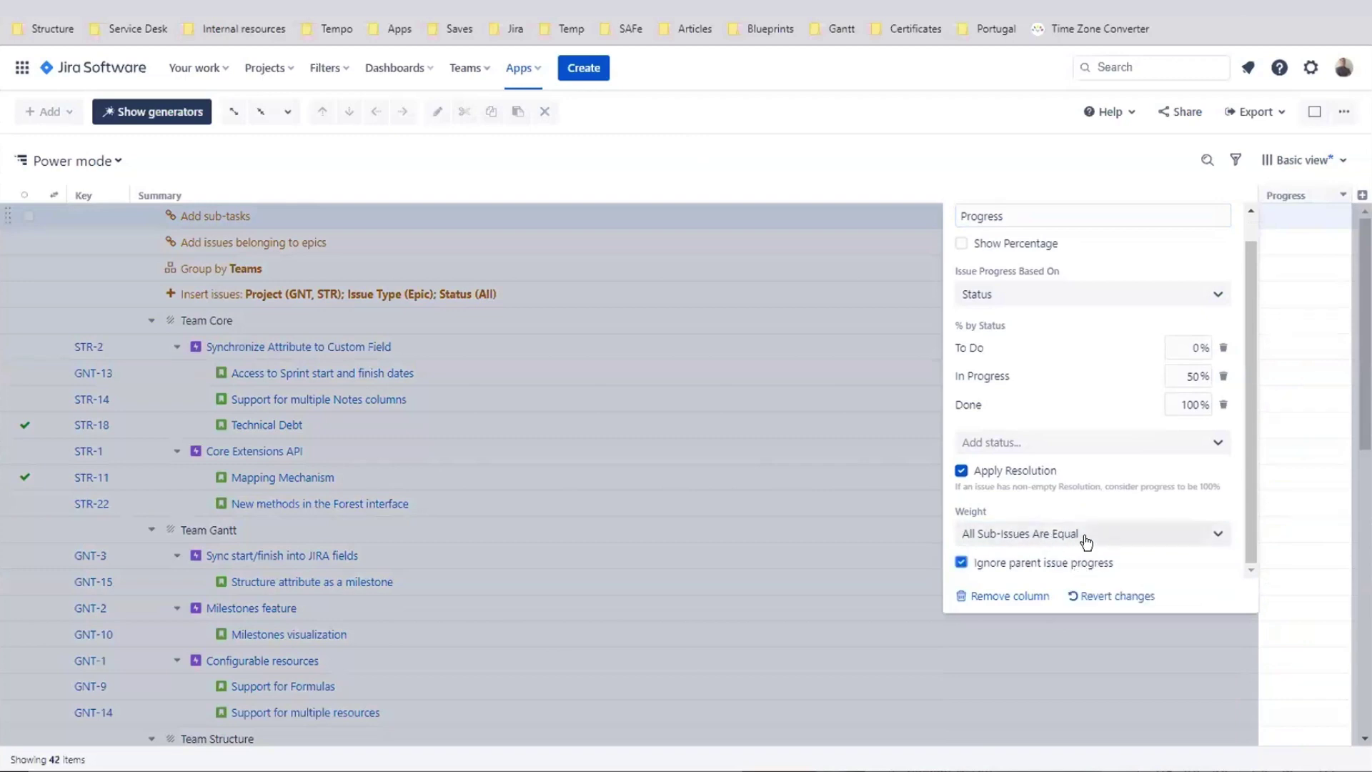
pyautogui.click(1081, 538)
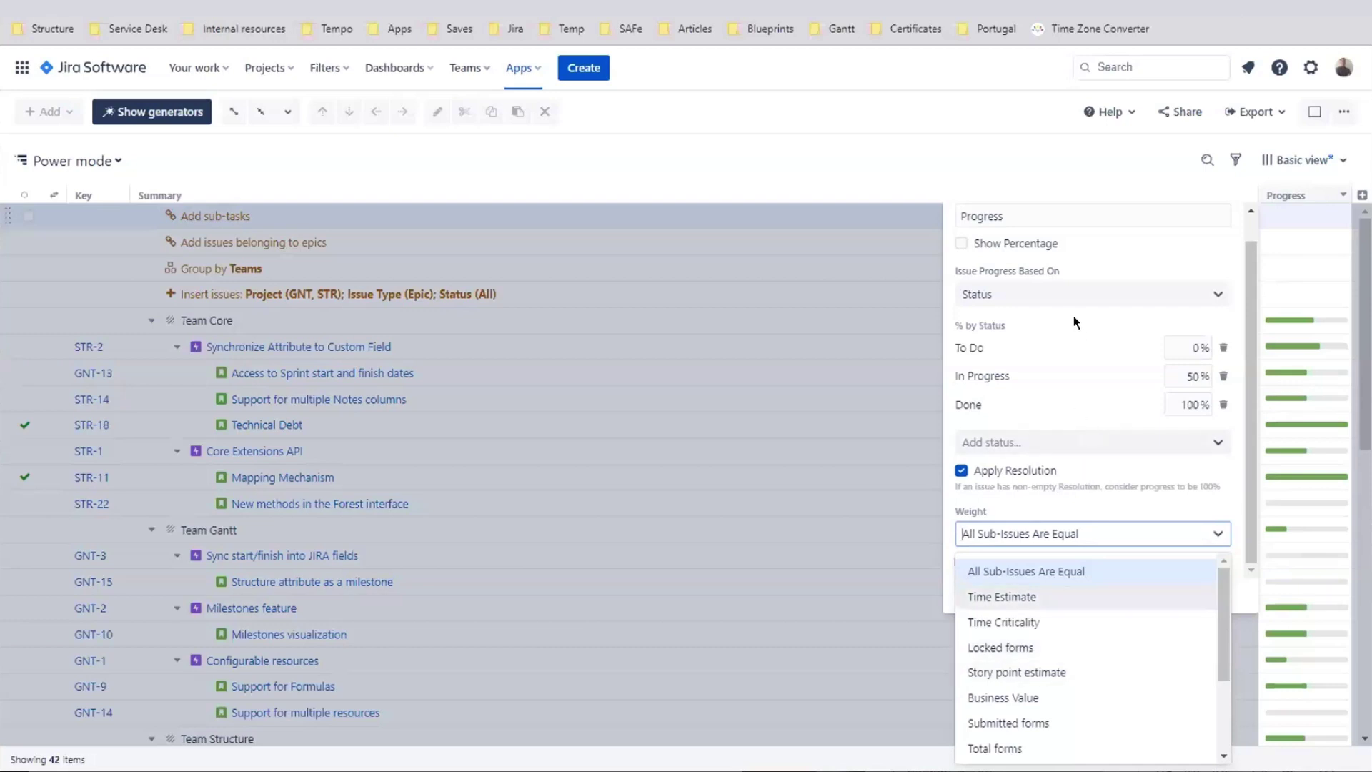
pyautogui.click(1071, 294)
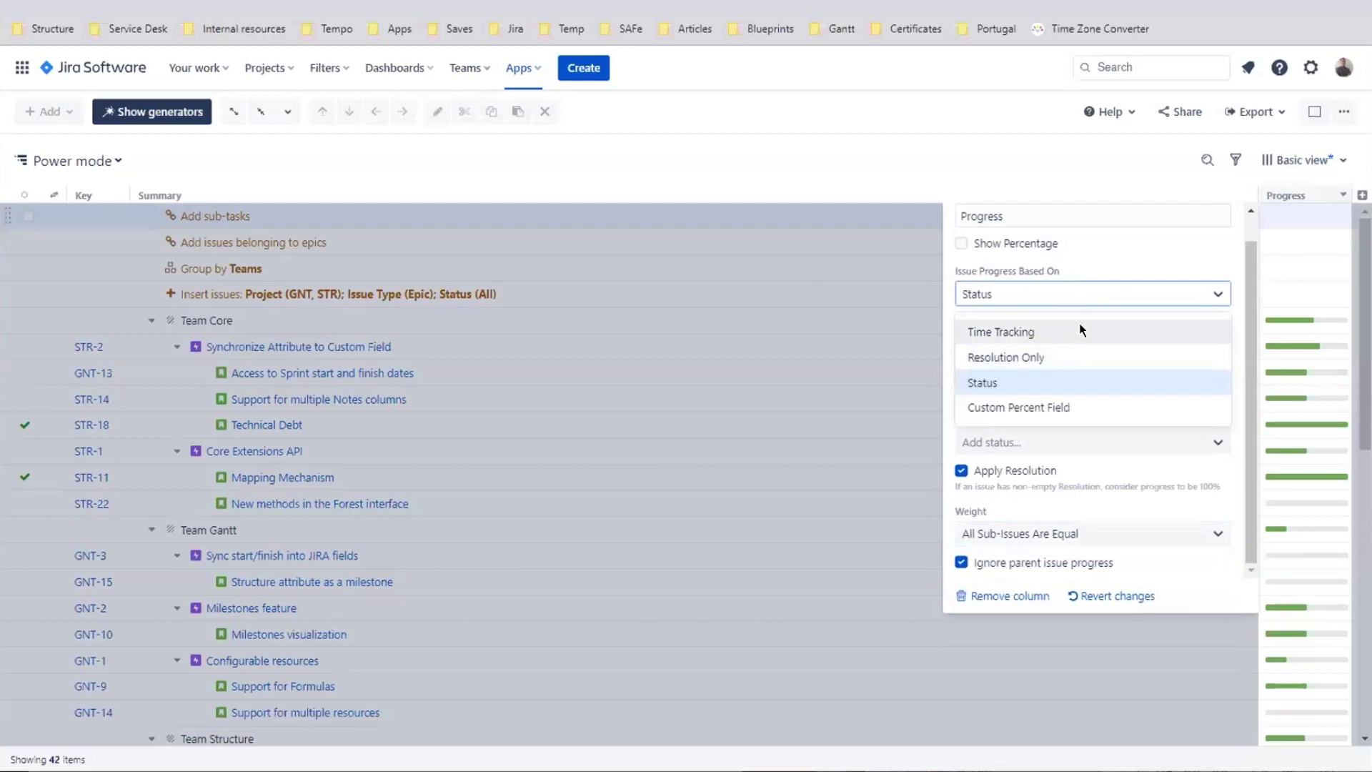
pyautogui.click(944, 439)
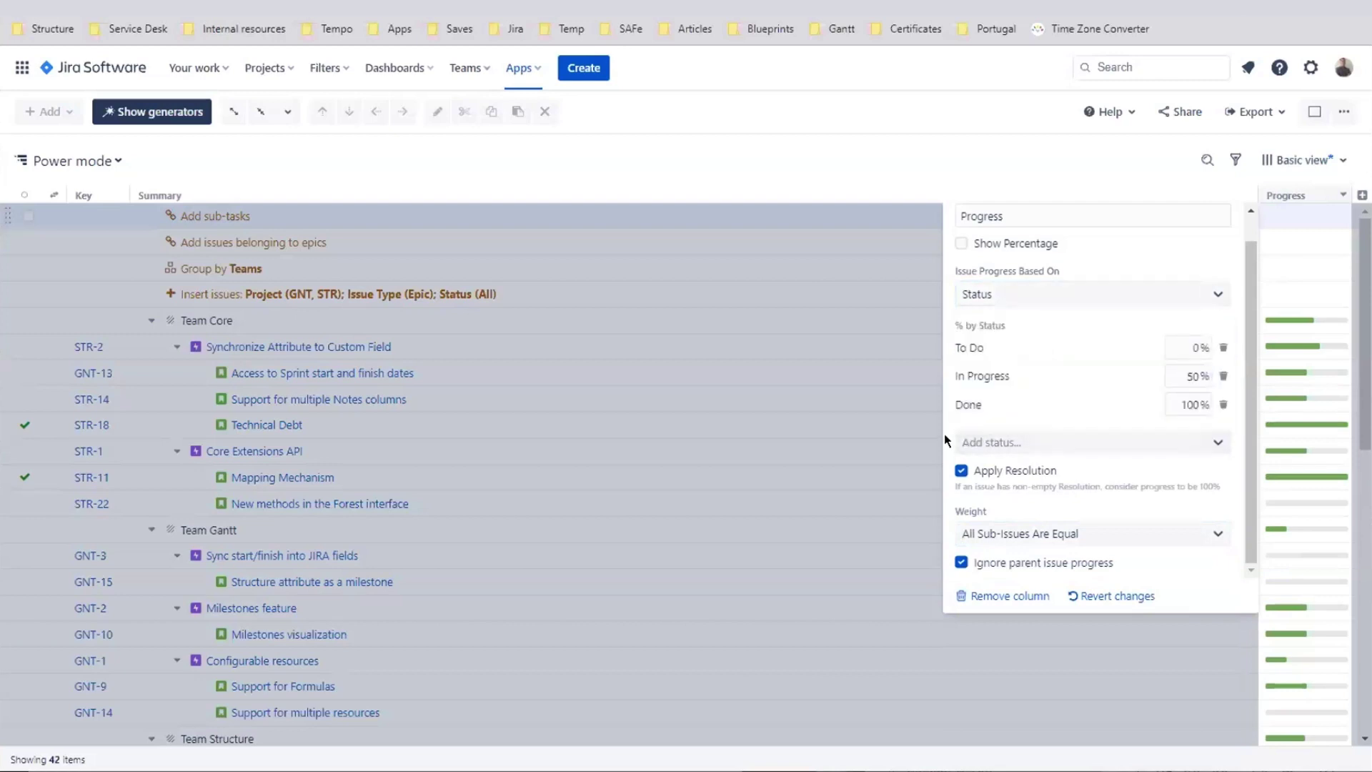
pyautogui.click(873, 179)
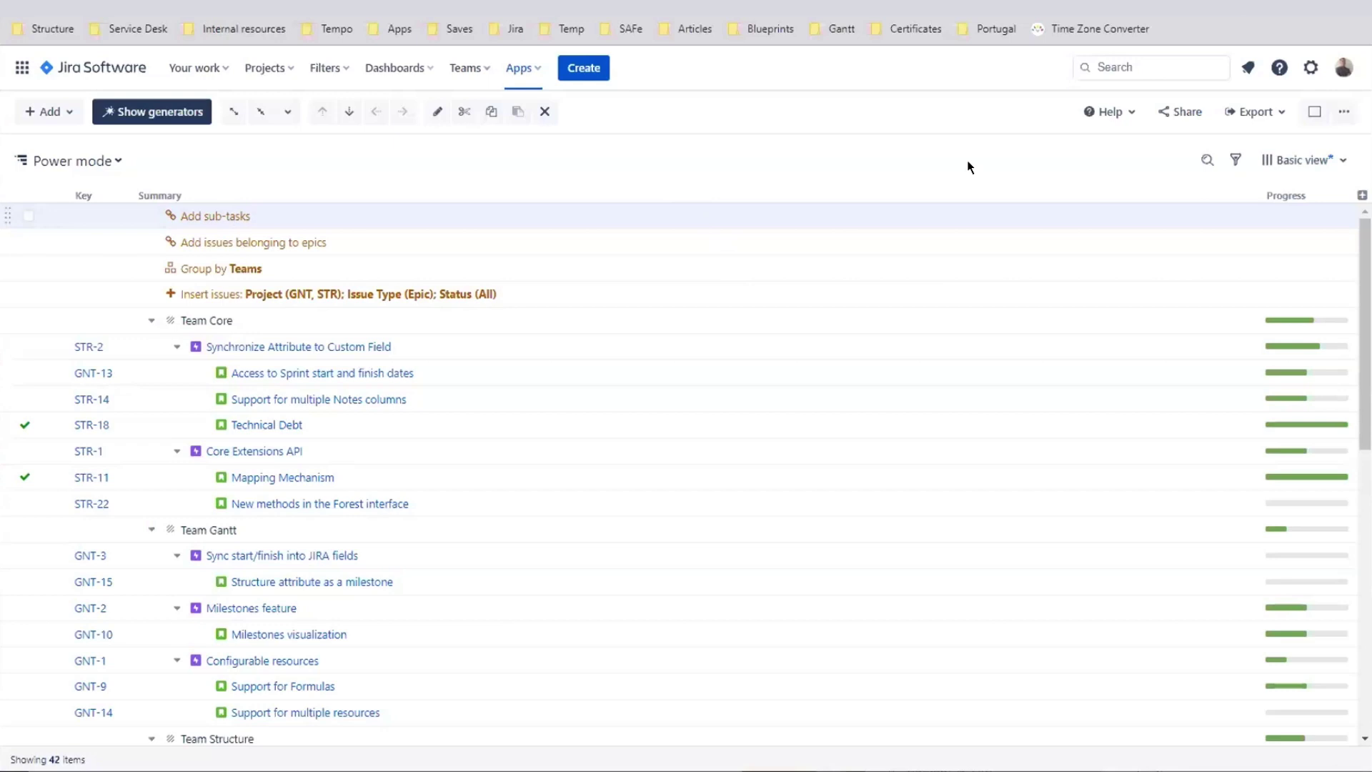
# Show Power mode in the Sprint management view and after that in Portfolio overview, widening the first Formula column and the Summary column.
pyautogui.click(1337, 160)
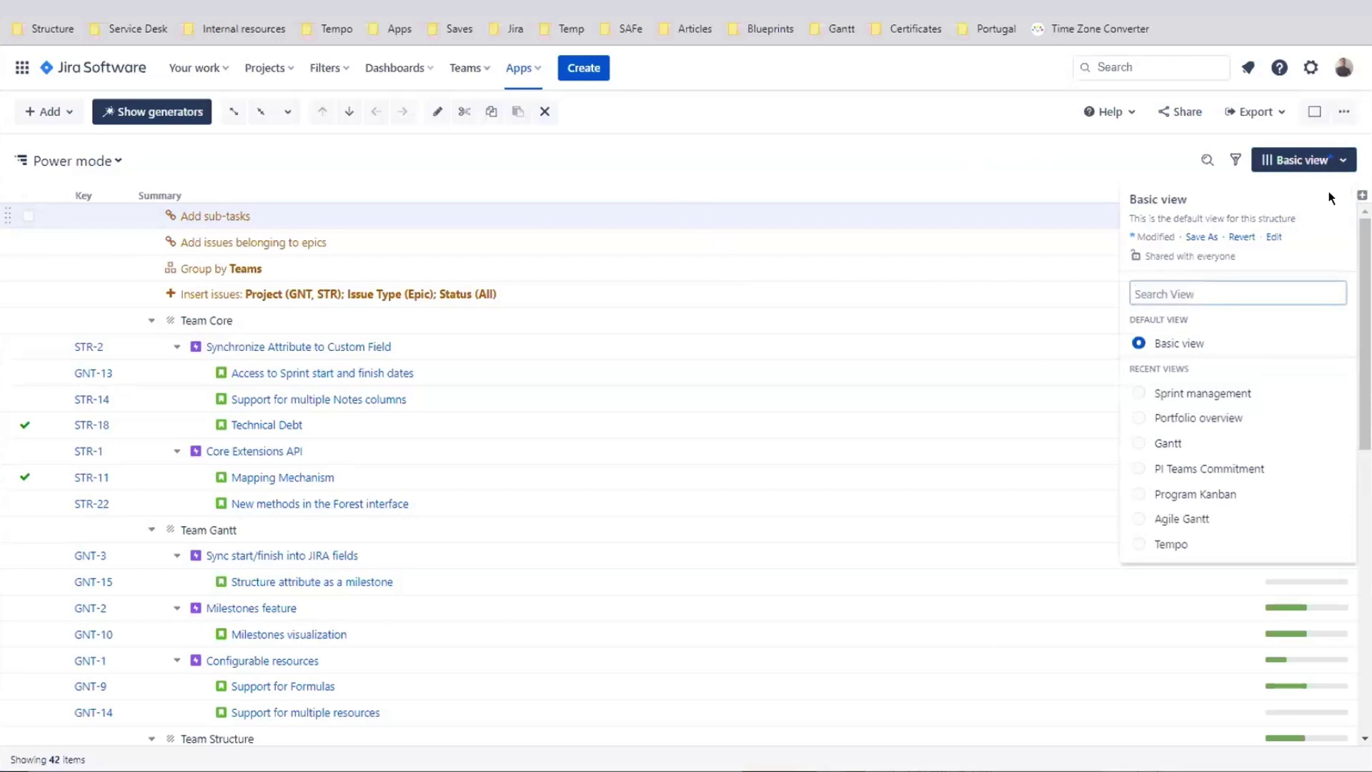
pyautogui.click(1165, 393)
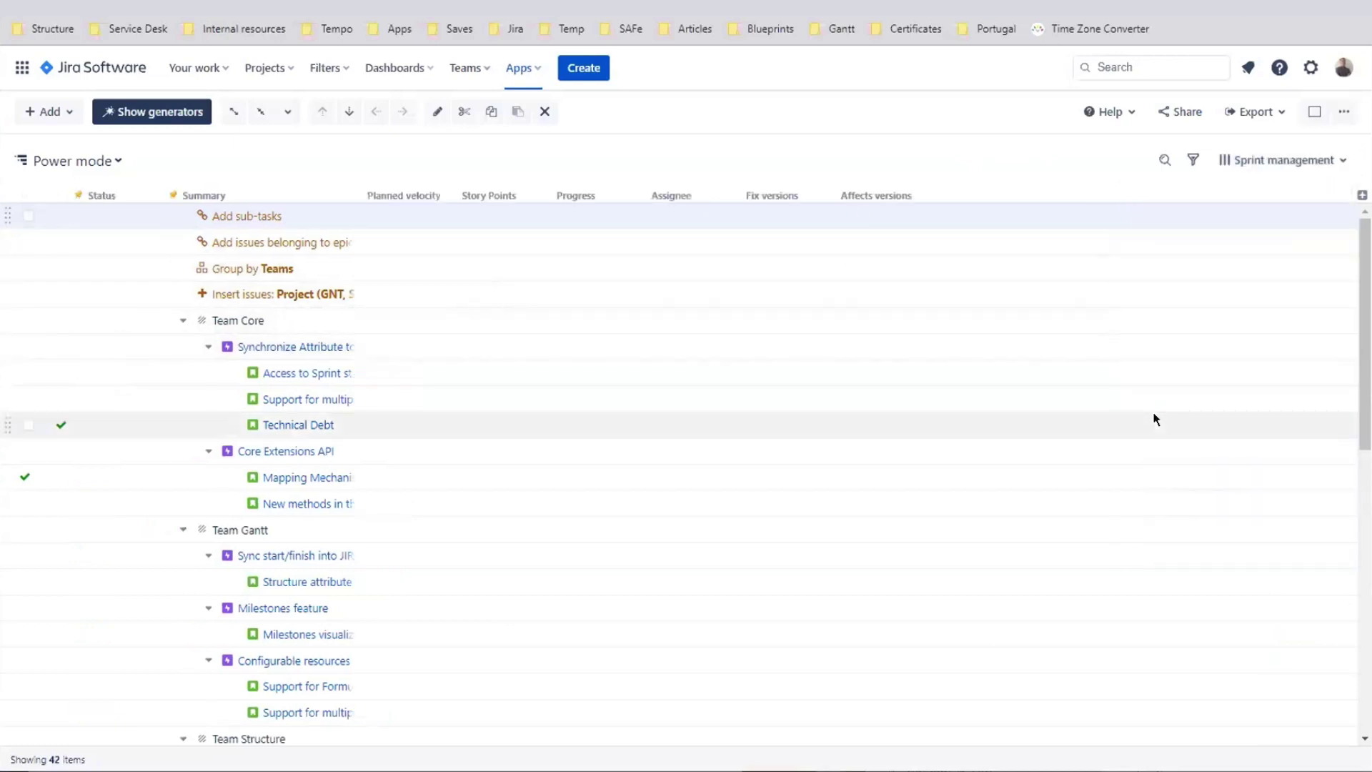
pyautogui.click(1342, 162)
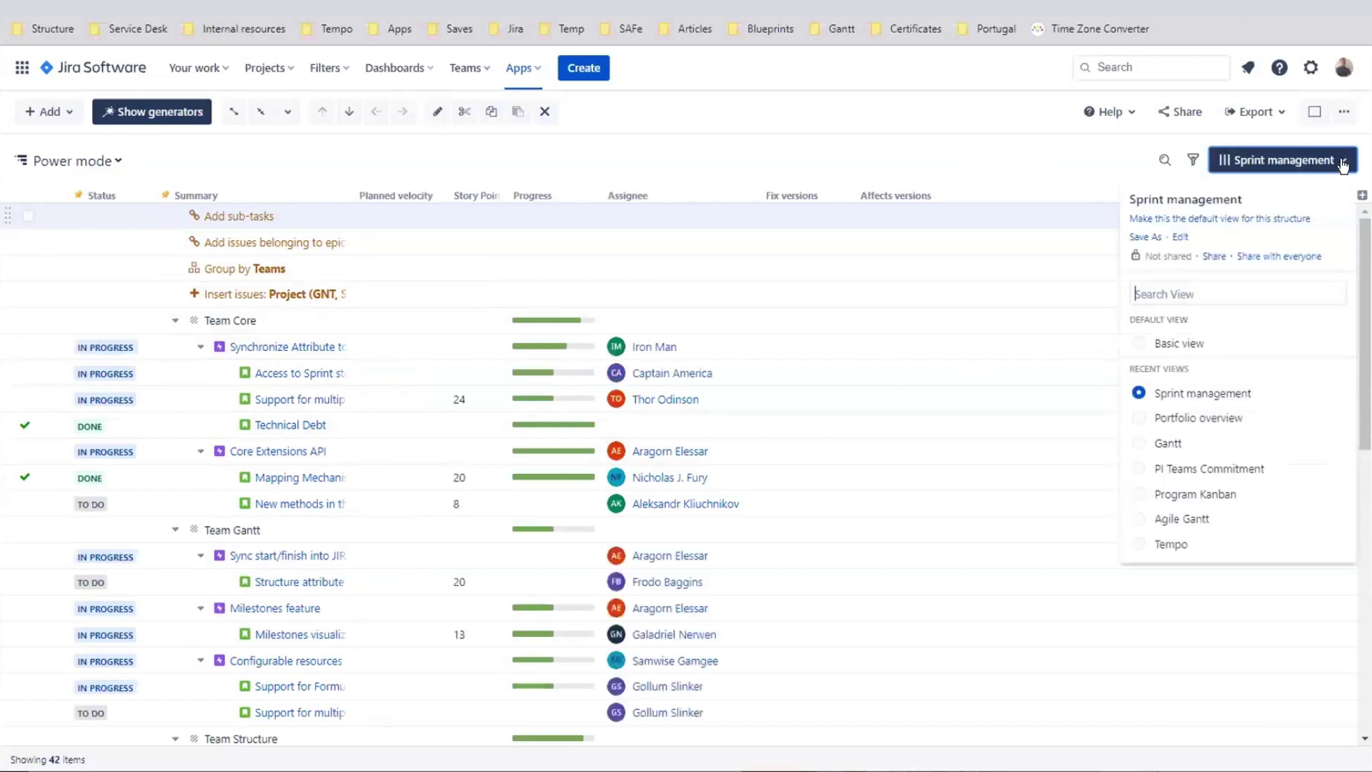
pyautogui.click(1208, 418)
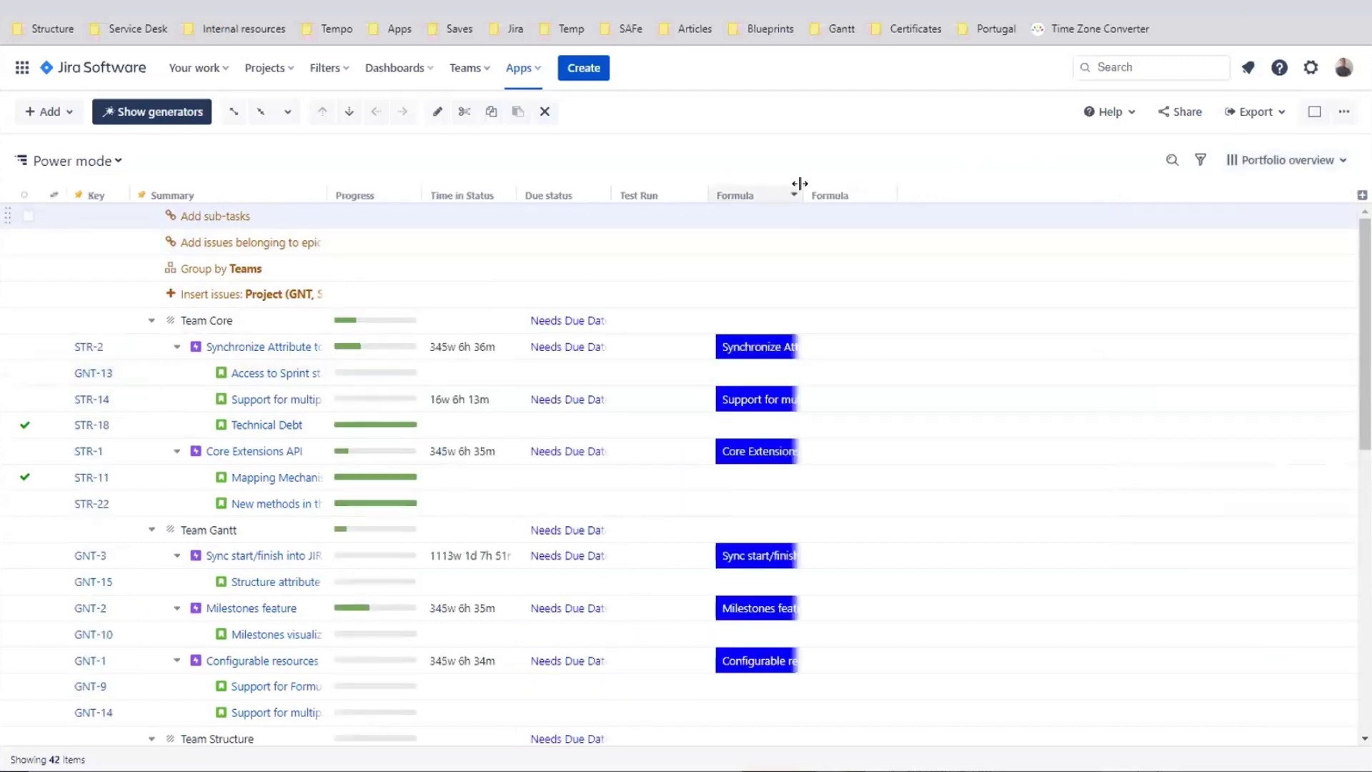
pyautogui.moveTo(849, 186); pyautogui.dragTo(889, 187)
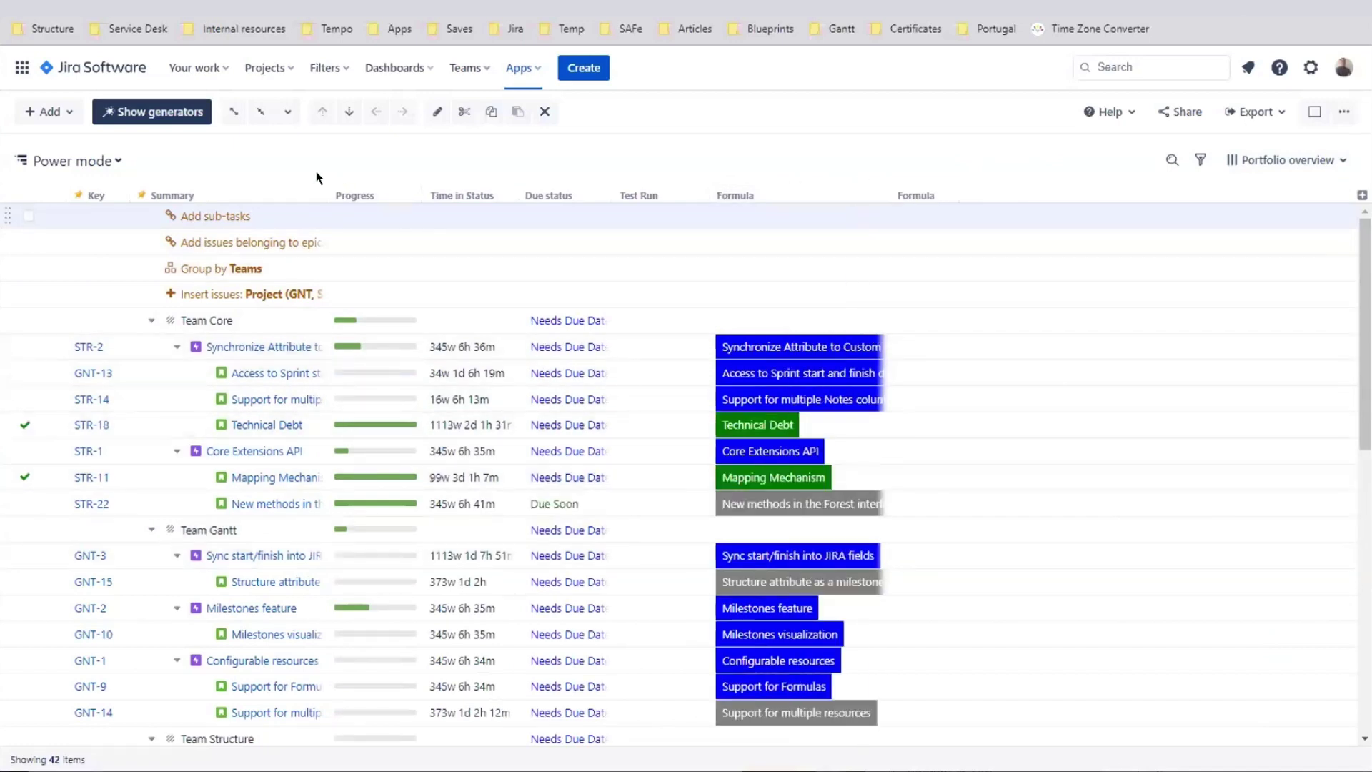
pyautogui.moveTo(327, 192); pyautogui.dragTo(536, 192)
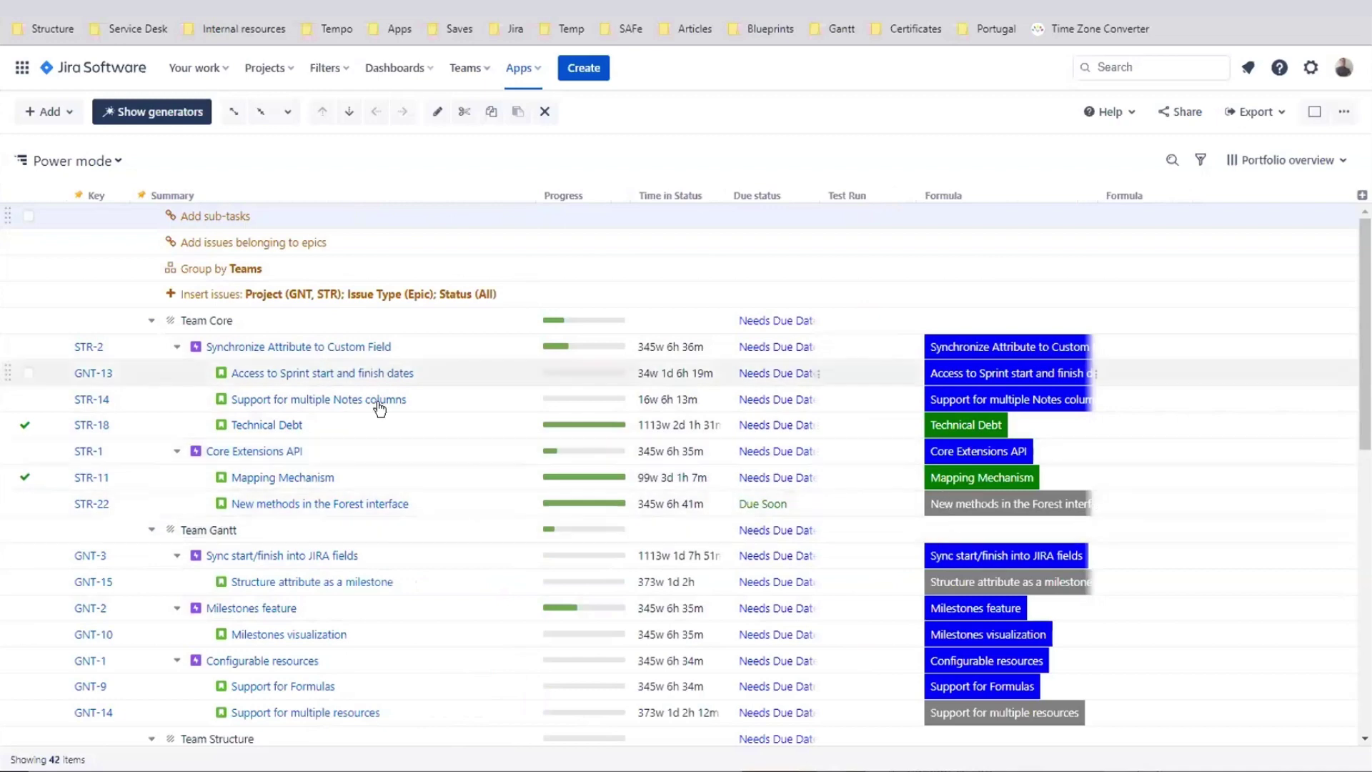
# Open the Gantt roadmapping structure and look through the views available for it.
pyautogui.click(122, 160)
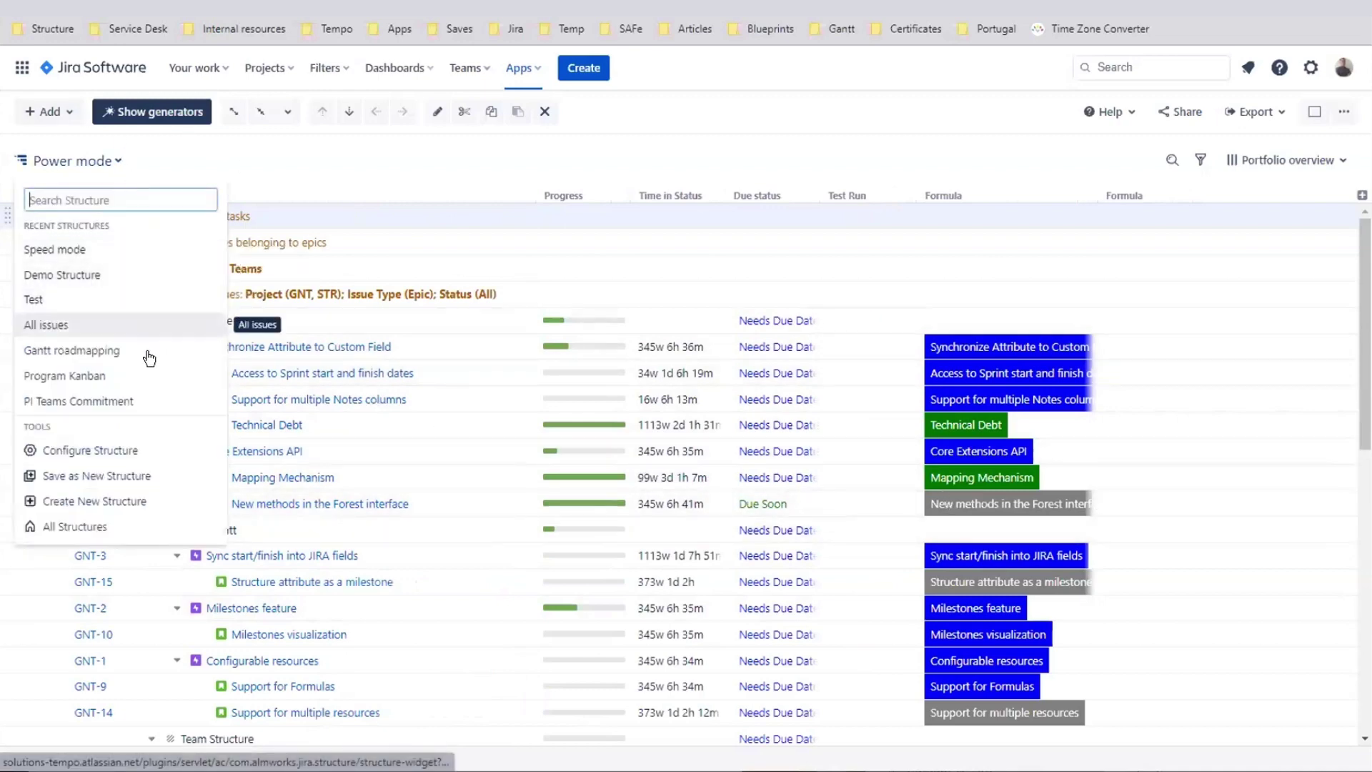
pyautogui.click(147, 351)
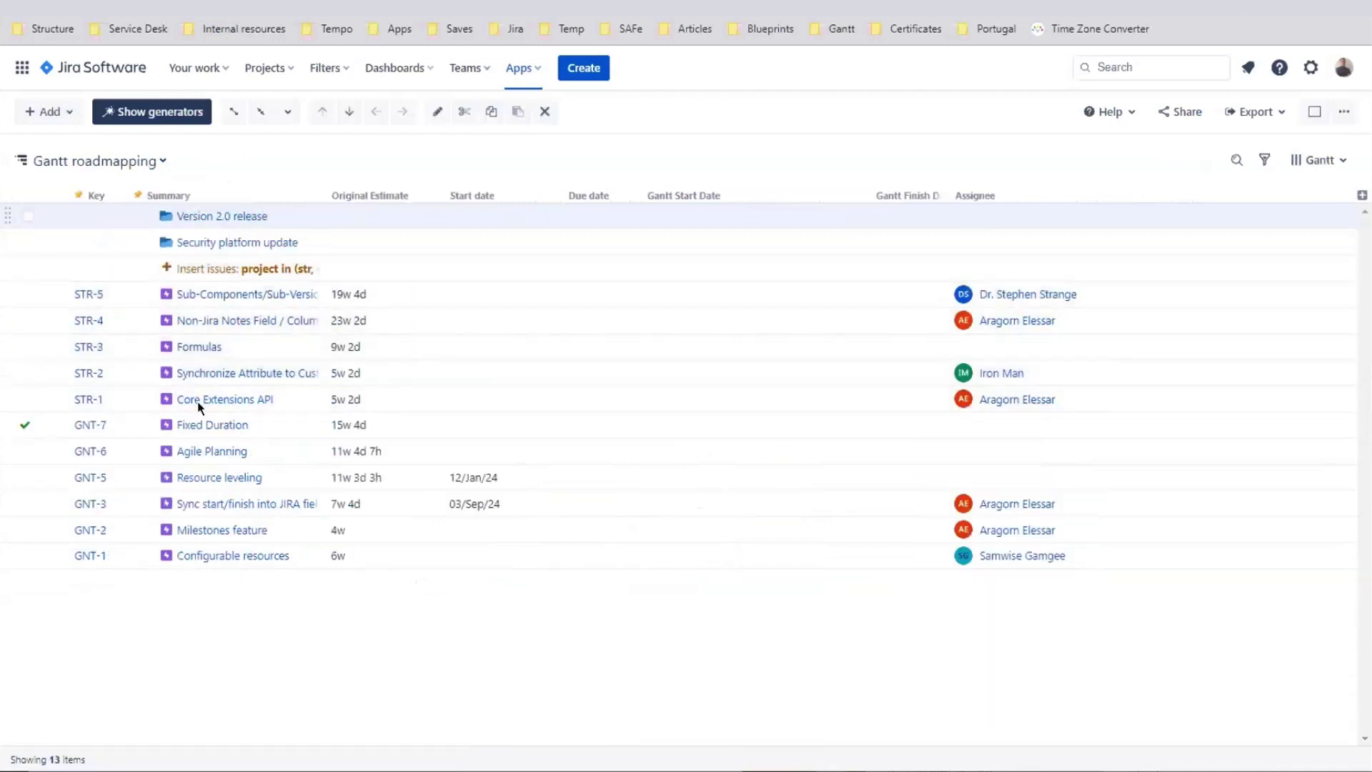
pyautogui.click(161, 161)
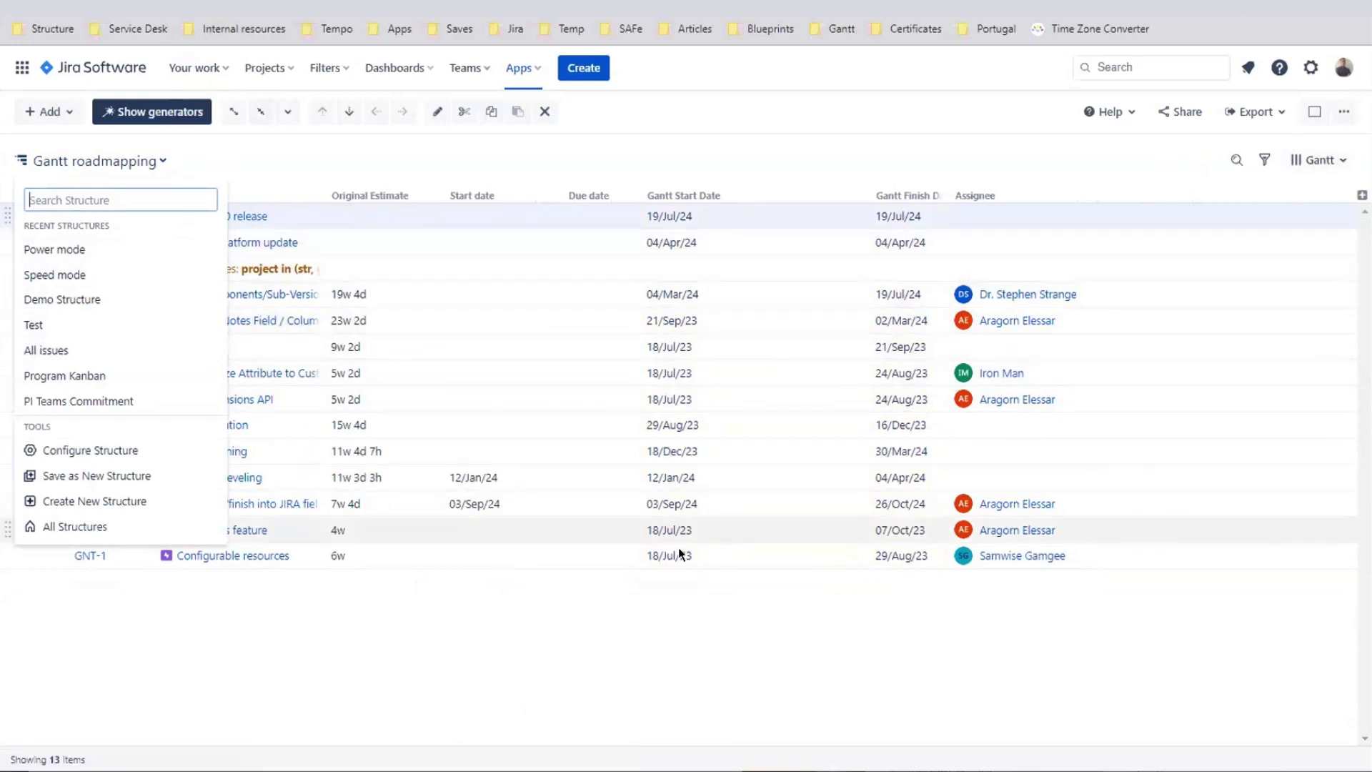
pyautogui.click(676, 636)
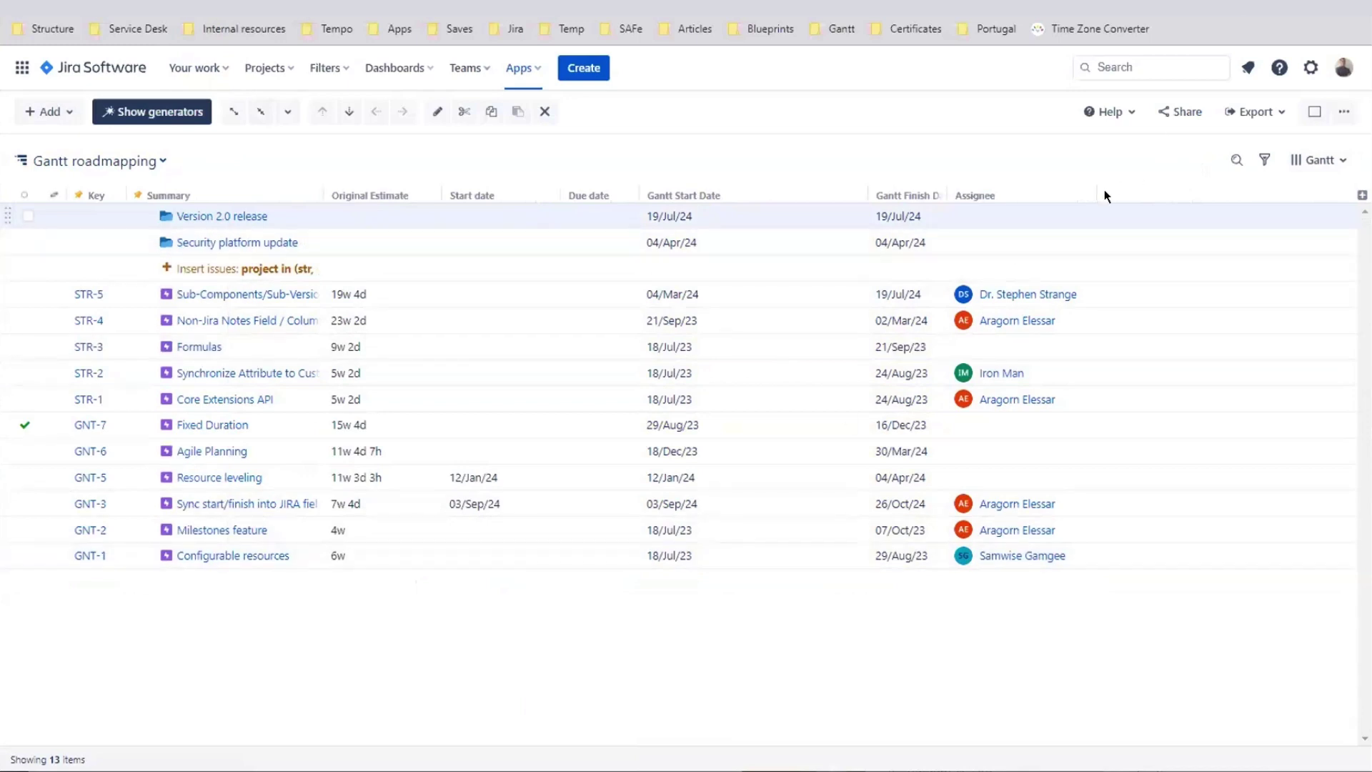
pyautogui.click(1337, 159)
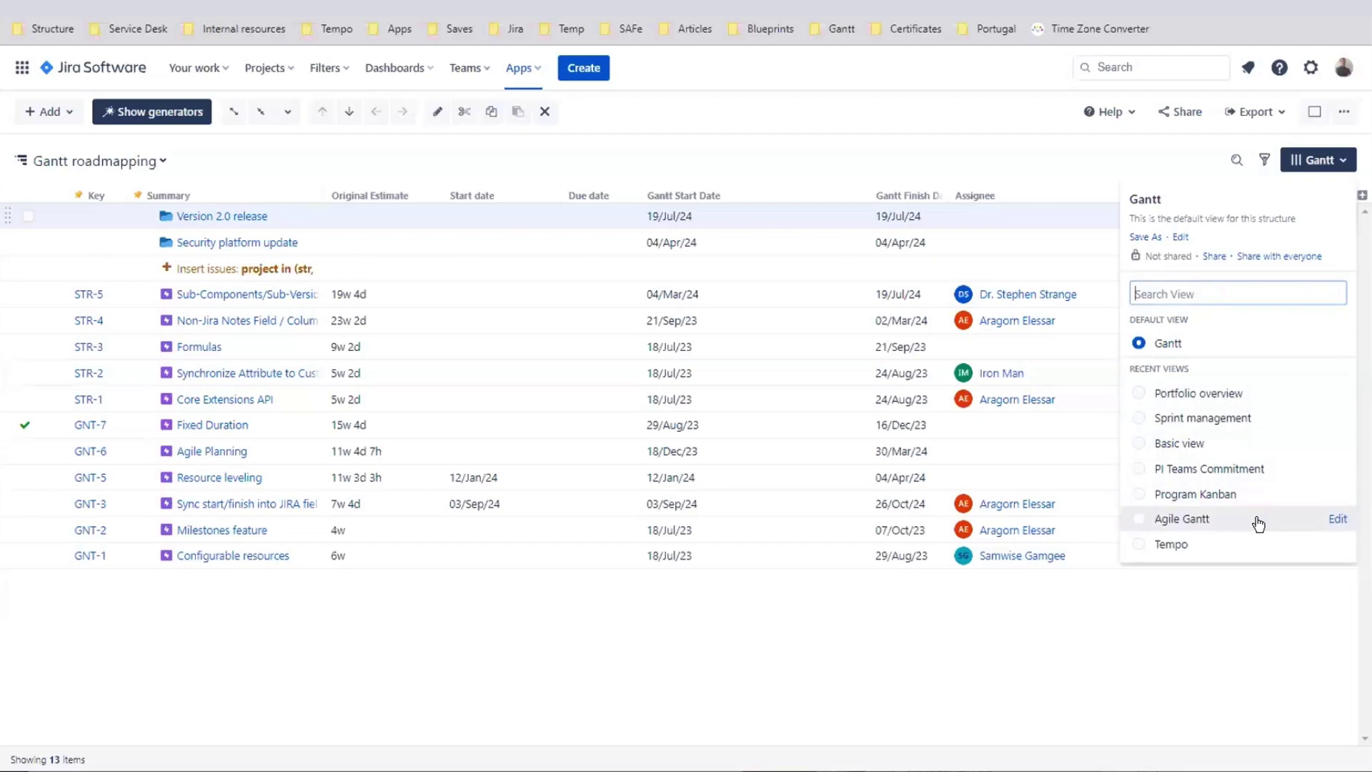
pyautogui.click(1265, 644)
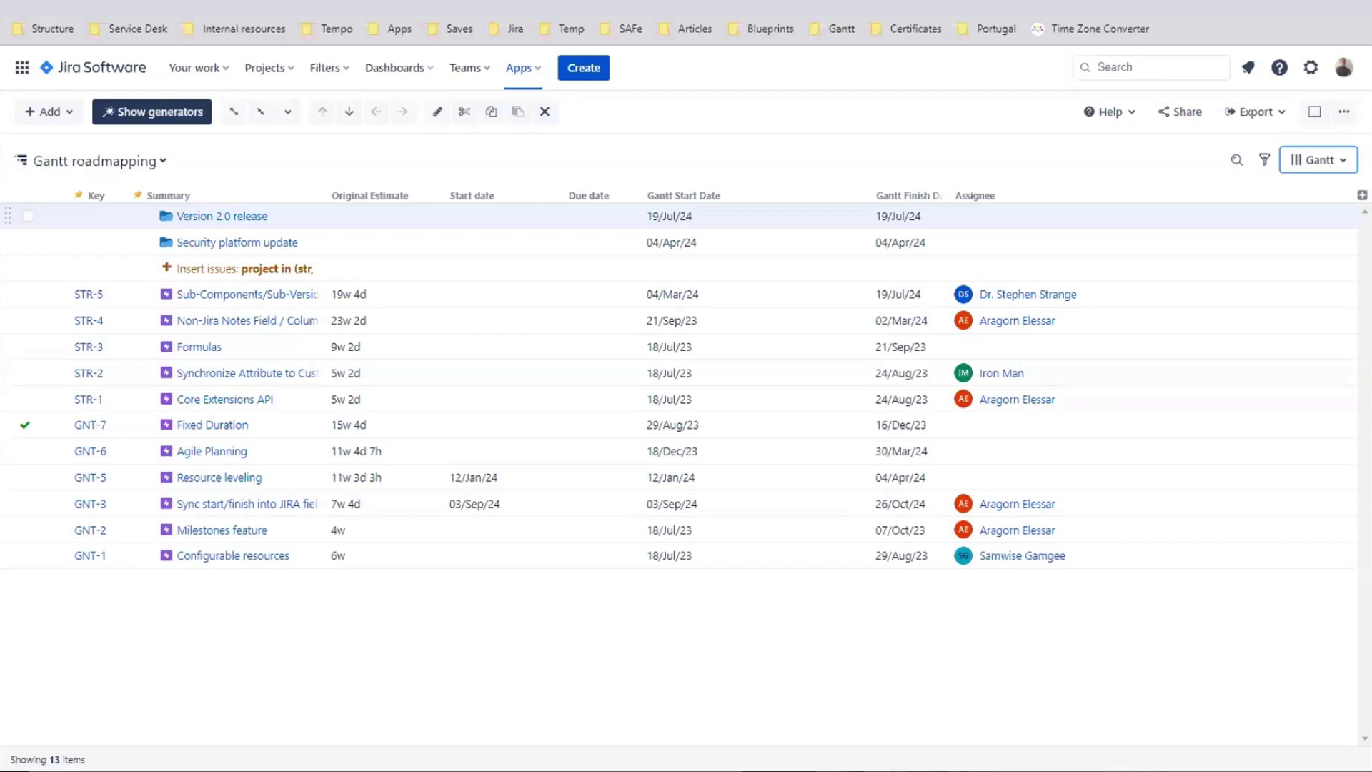
# Review the rule types offered for an Extend generator without creating one.
pyautogui.click(74, 119)
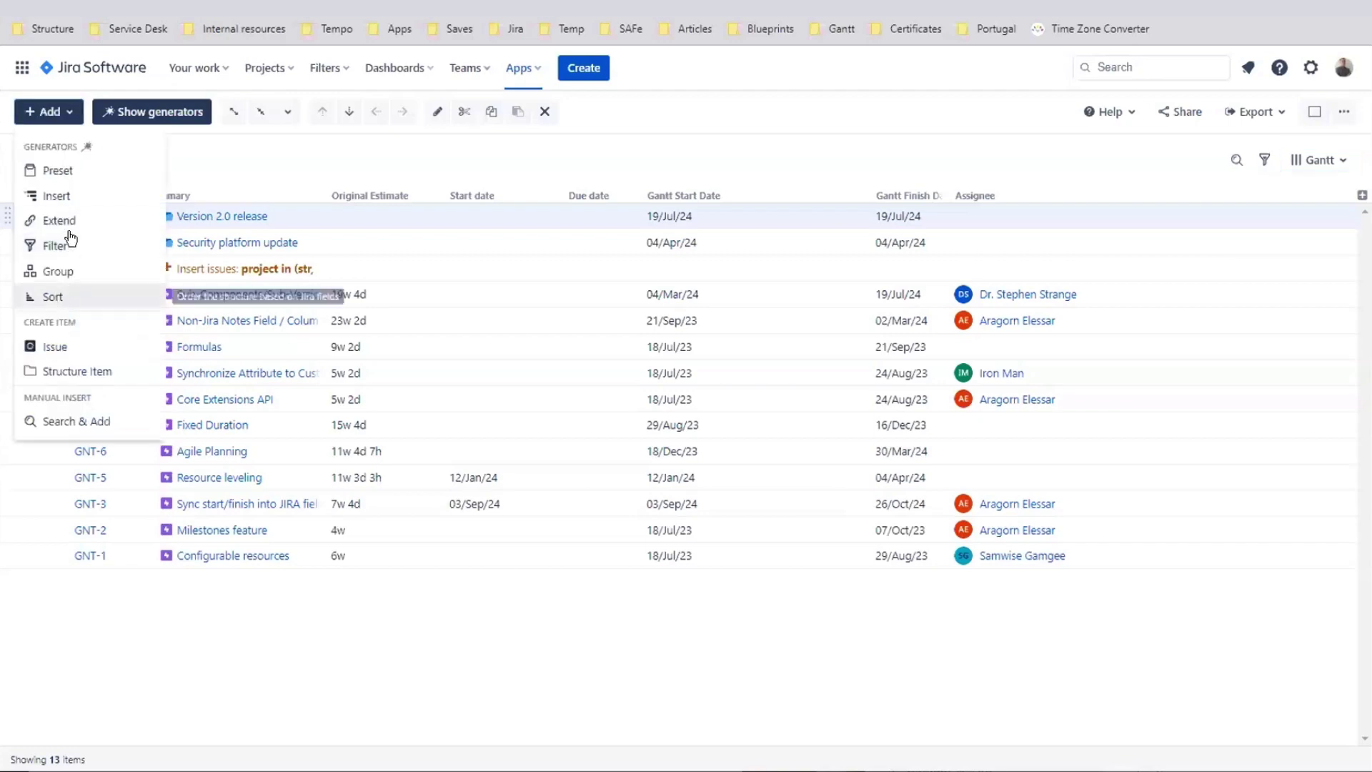
pyautogui.press('Return')
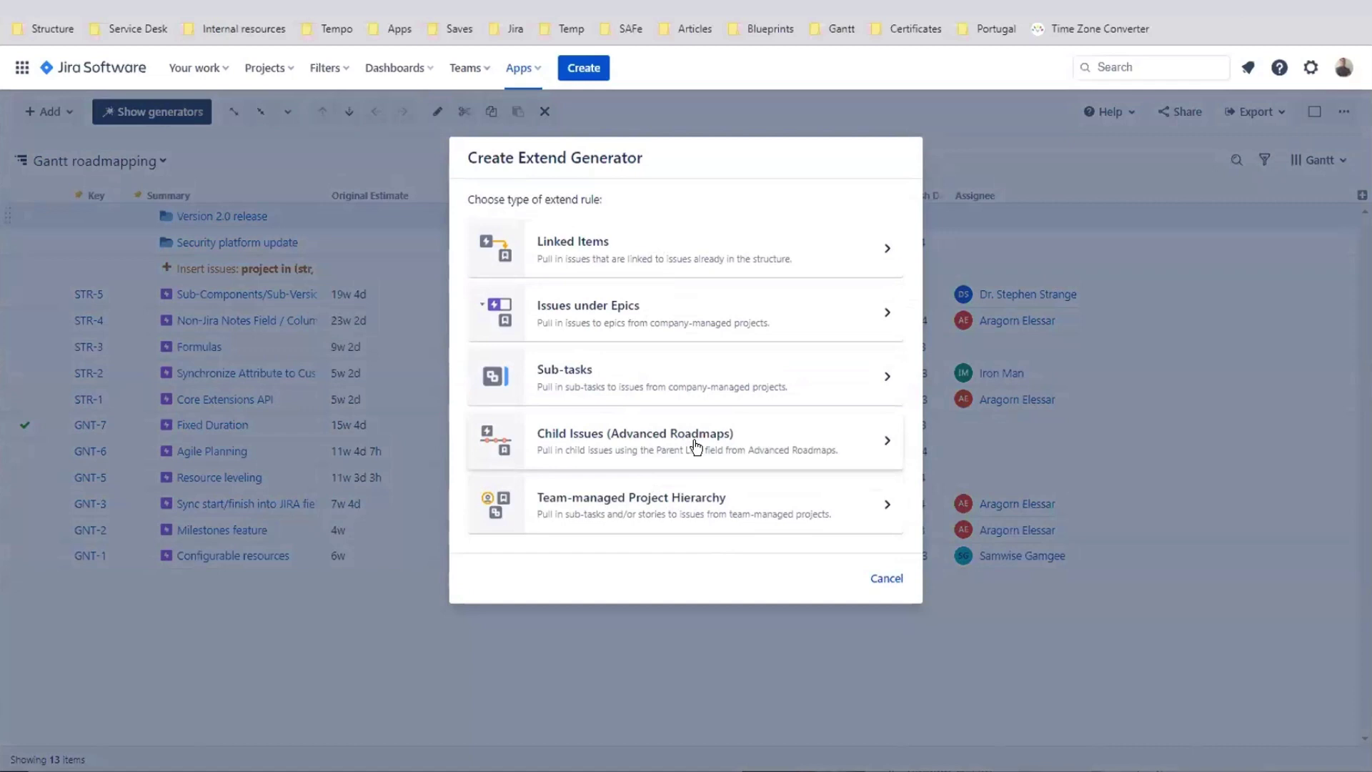
pyautogui.click(891, 581)
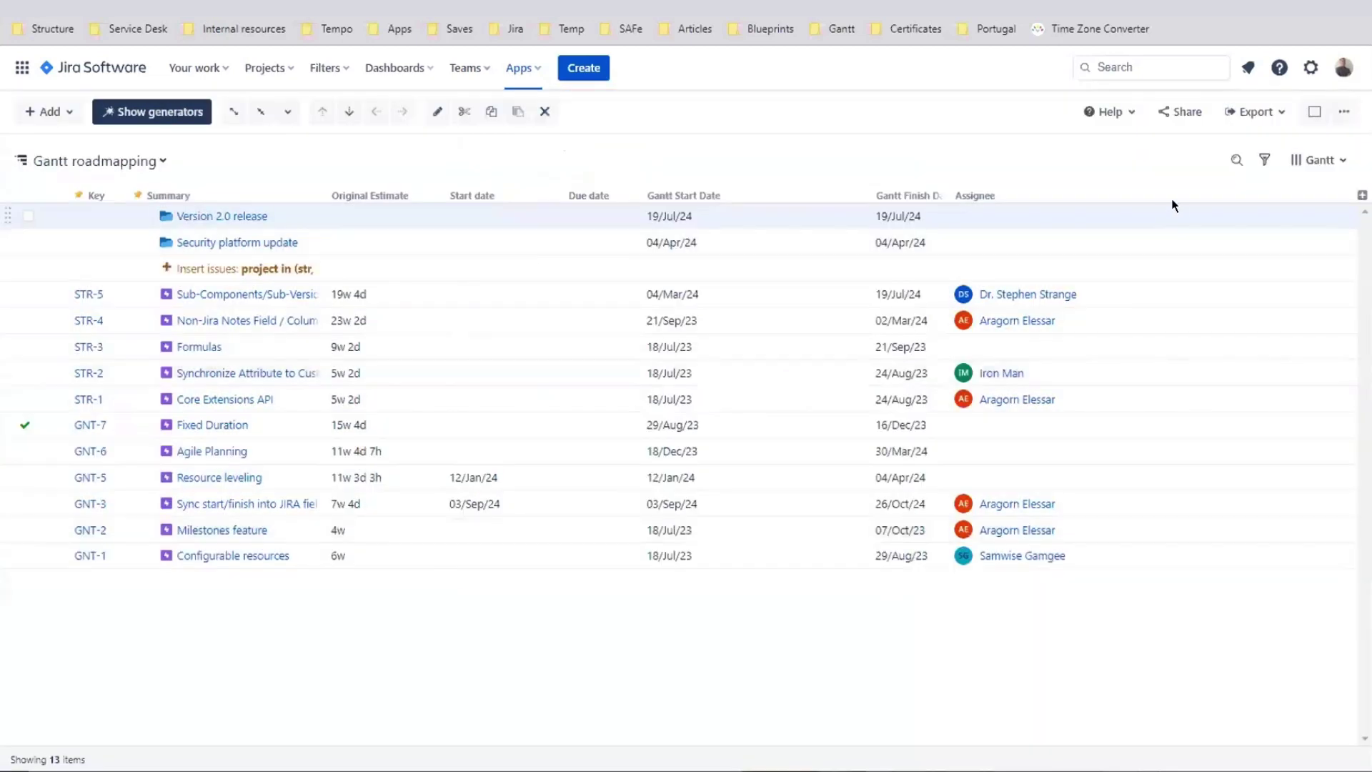
# Show the roadmap in the Gantt layout, zoom the timeline out to half-years, and reschedule the Formulas epic to start on 25/Aug/23.
pyautogui.click(1343, 112)
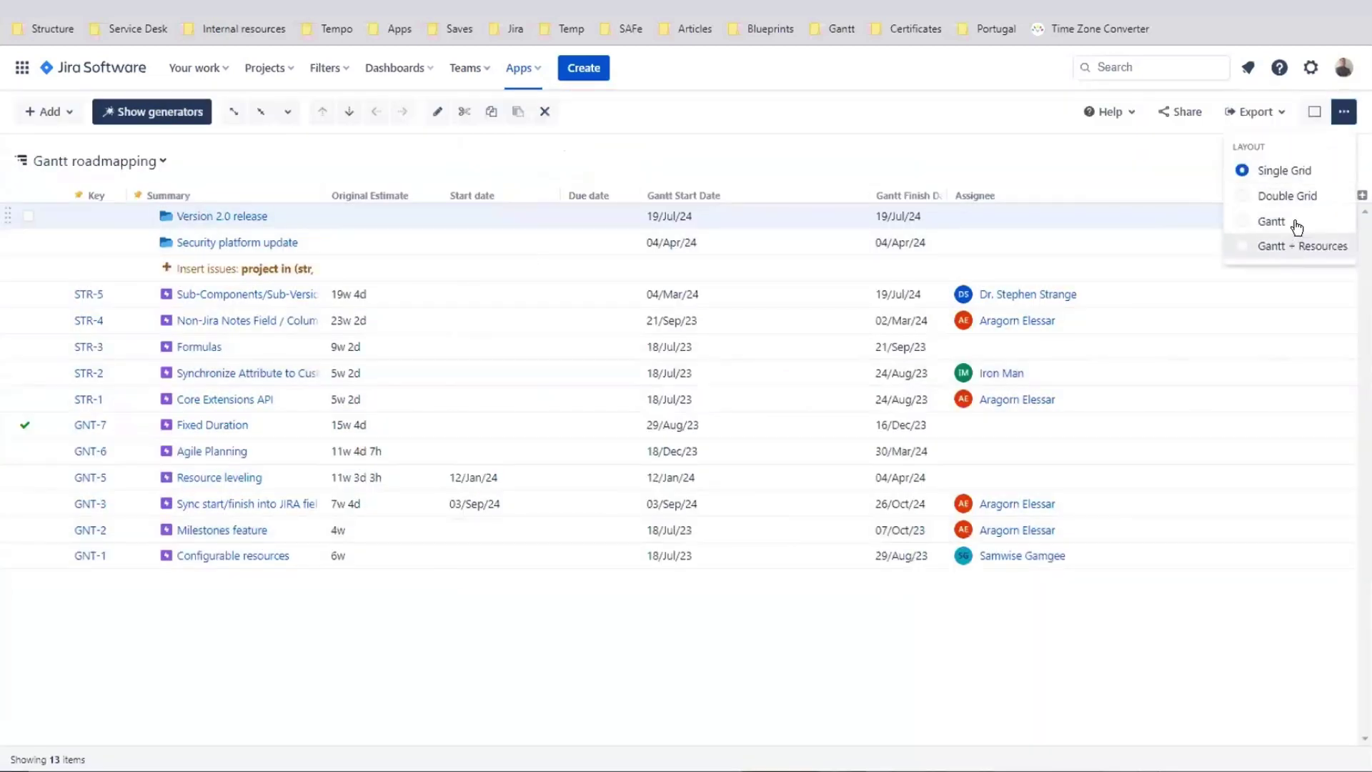
pyautogui.click(1293, 241)
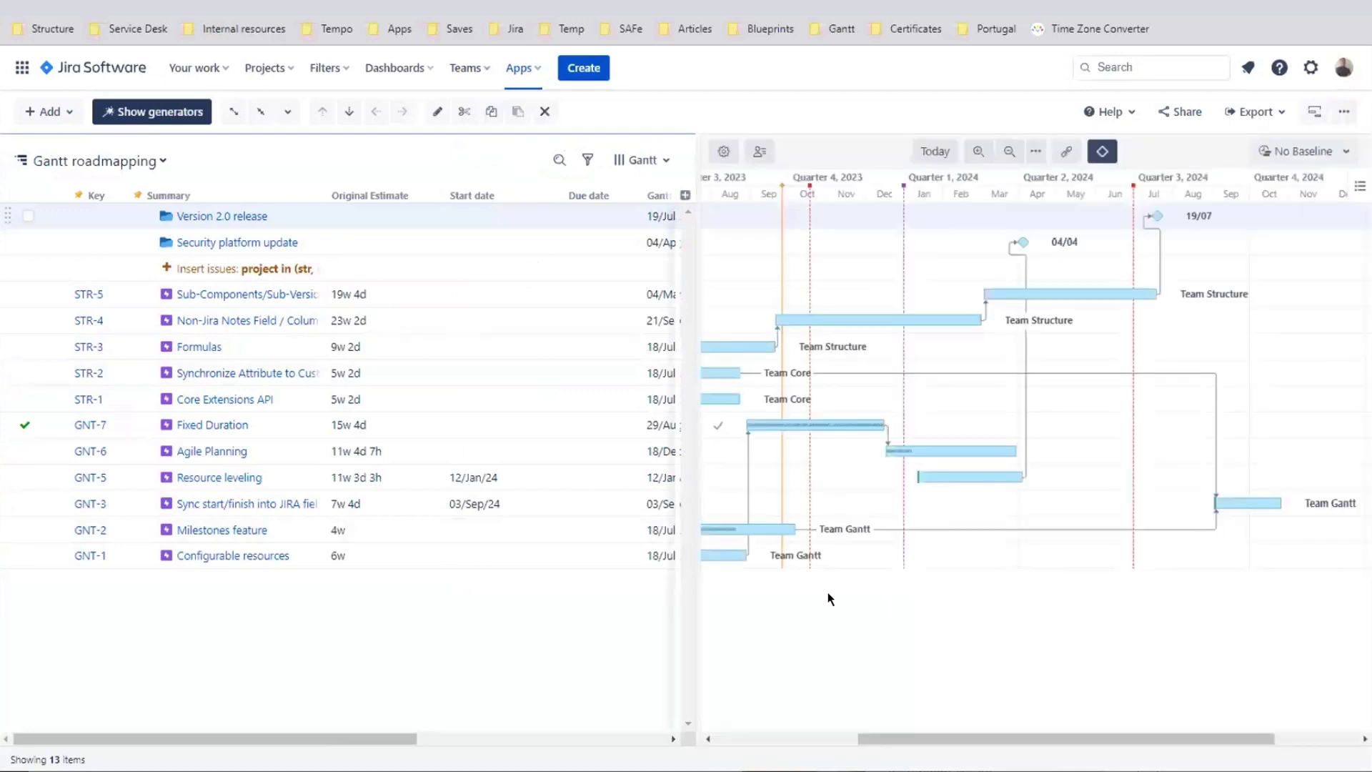
pyautogui.click(1009, 151)
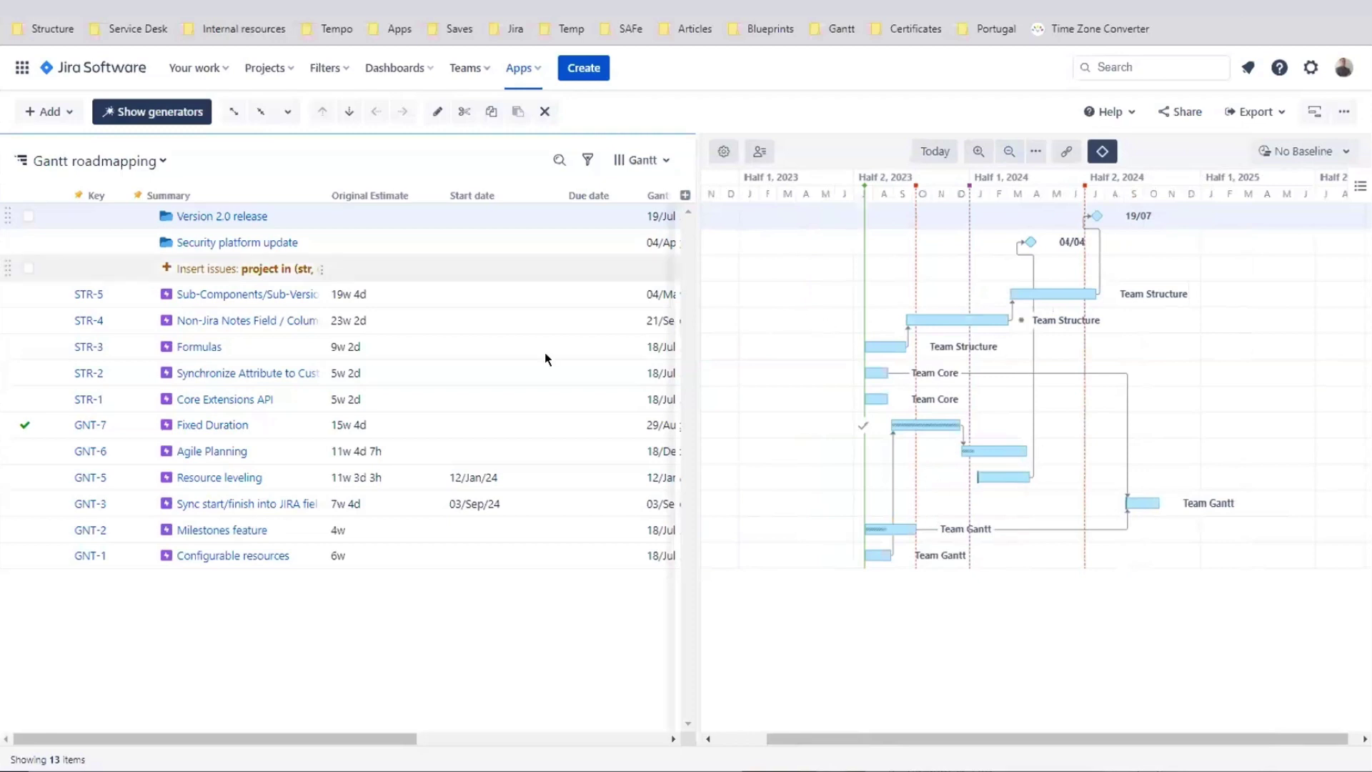
pyautogui.moveTo(885, 354); pyautogui.dragTo(910, 349)
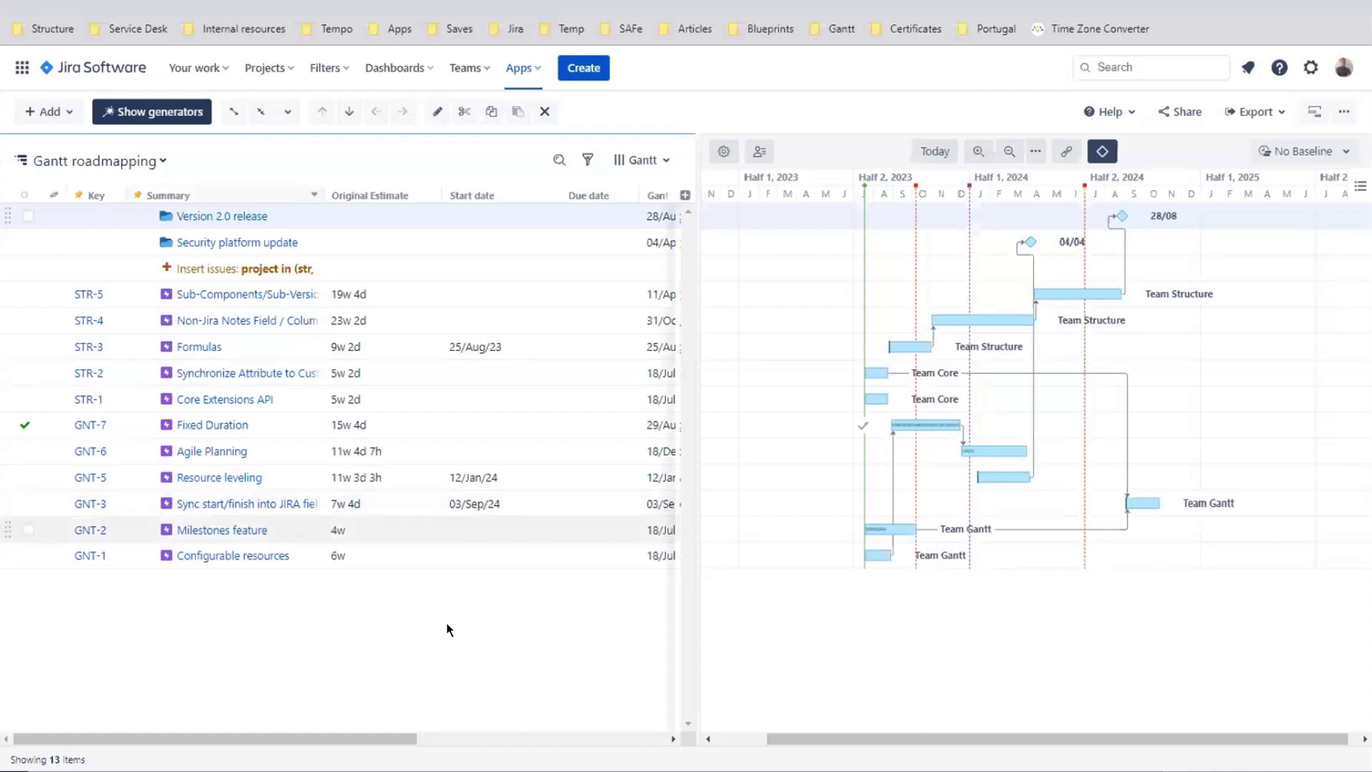
# Return to the single grid layout and add the calculated Last Comment column.
pyautogui.click(1314, 112)
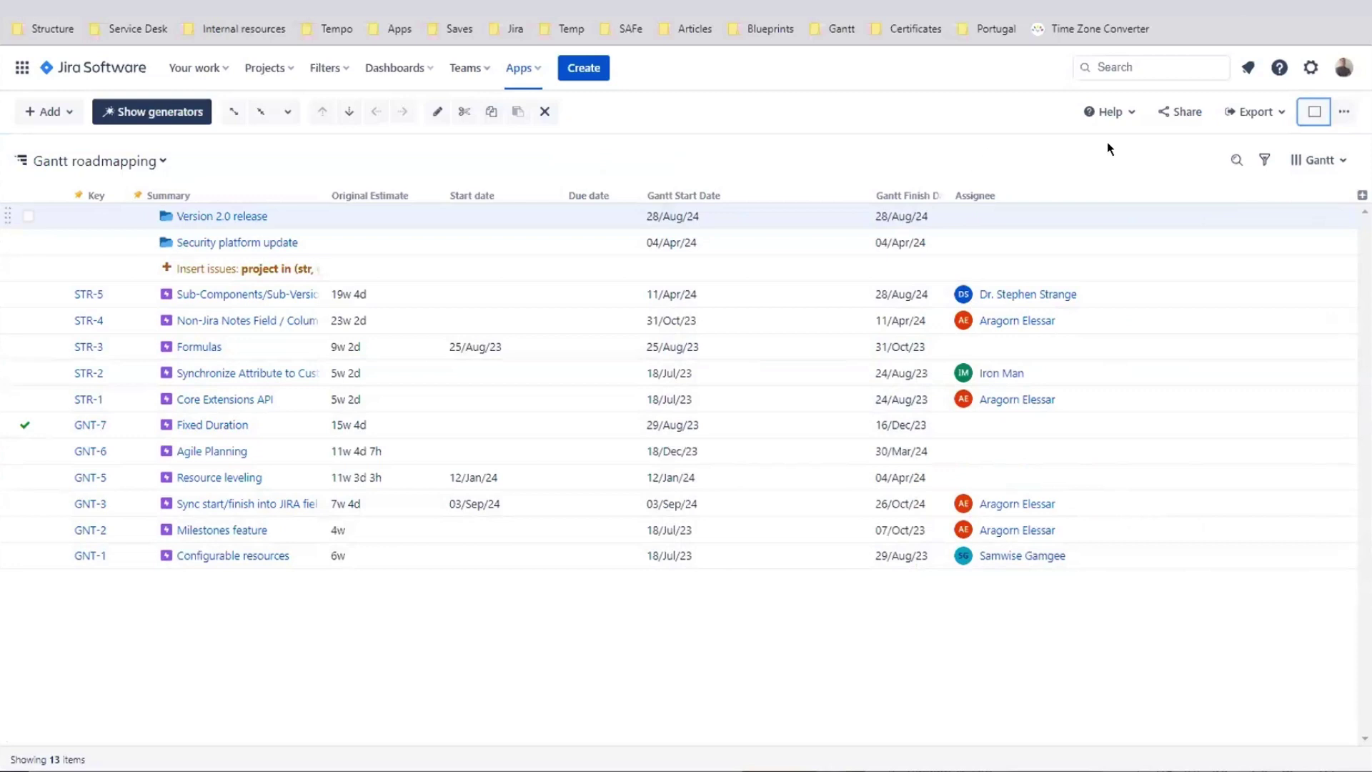
pyautogui.click(1361, 194)
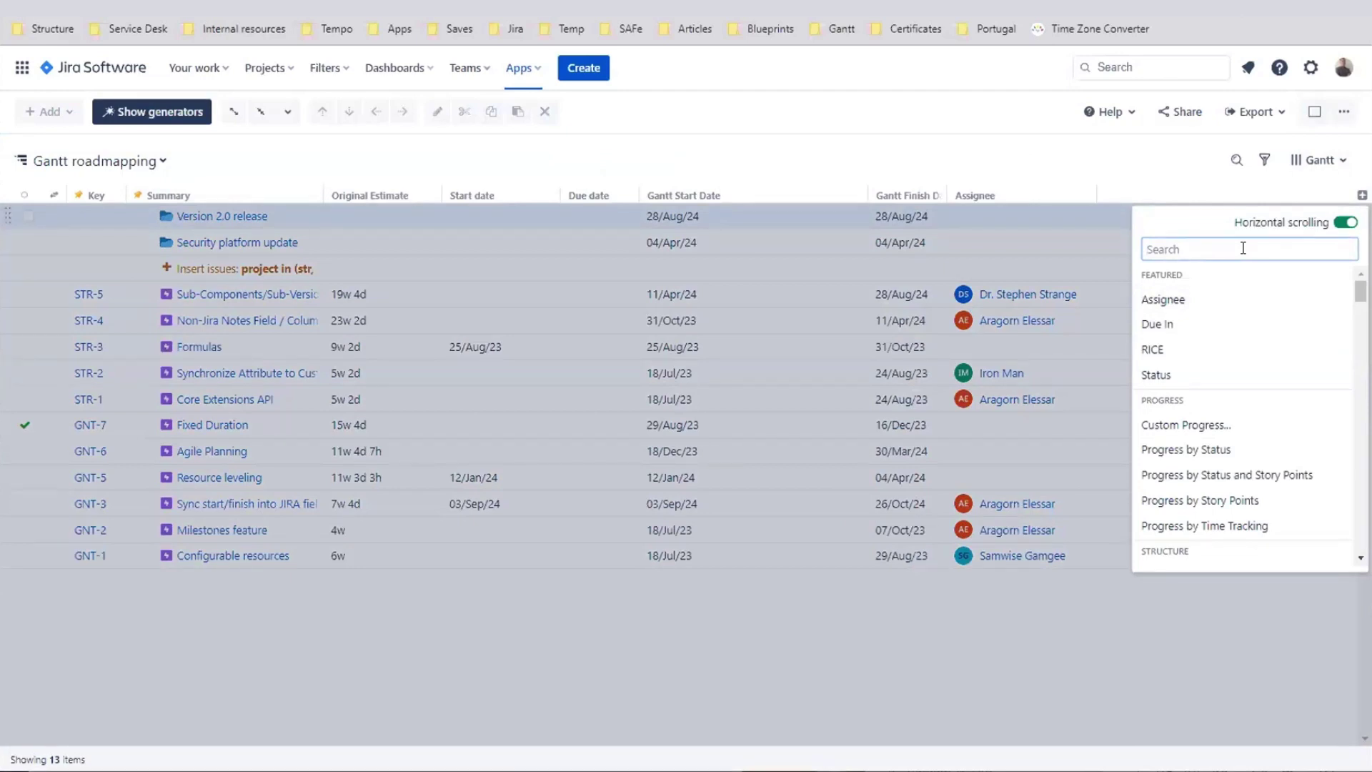
pyautogui.scroll(-8, 1251, 300)
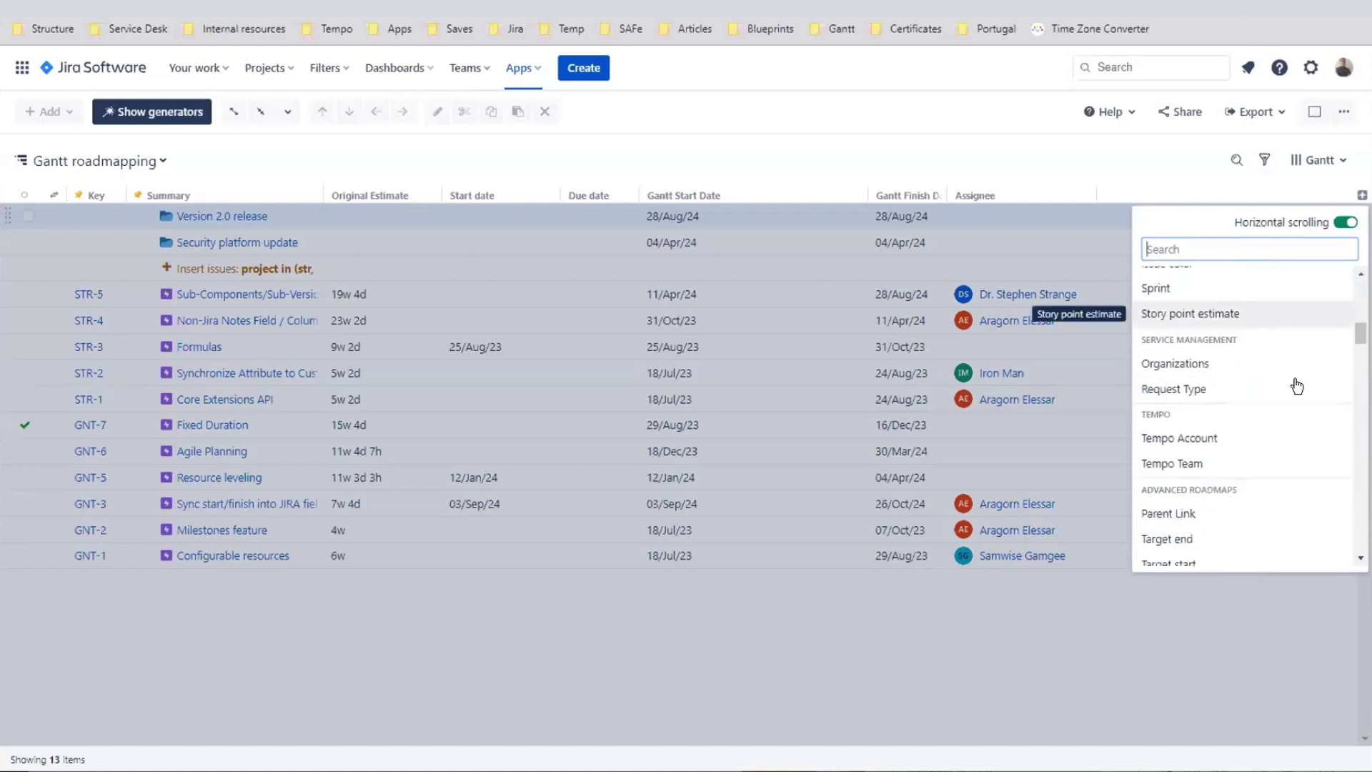
pyautogui.scroll(-15, 1286, 361)
pyautogui.scroll(-15, 1299, 409)
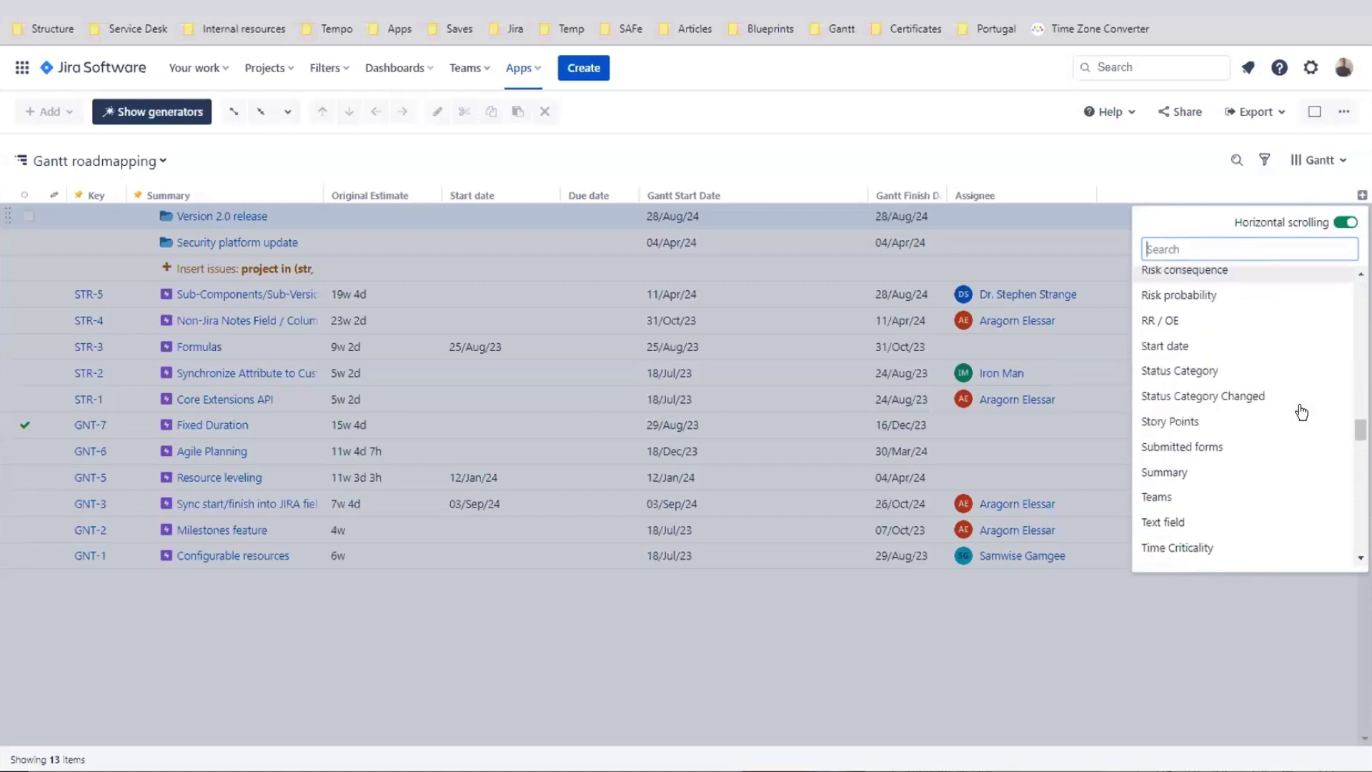
pyautogui.moveTo(1354, 467)
pyautogui.mouseDown()
pyautogui.moveTo(1361, 480)
pyautogui.moveTo(1361, 455)
pyautogui.moveTo(1361, 490)
pyautogui.mouseUp()
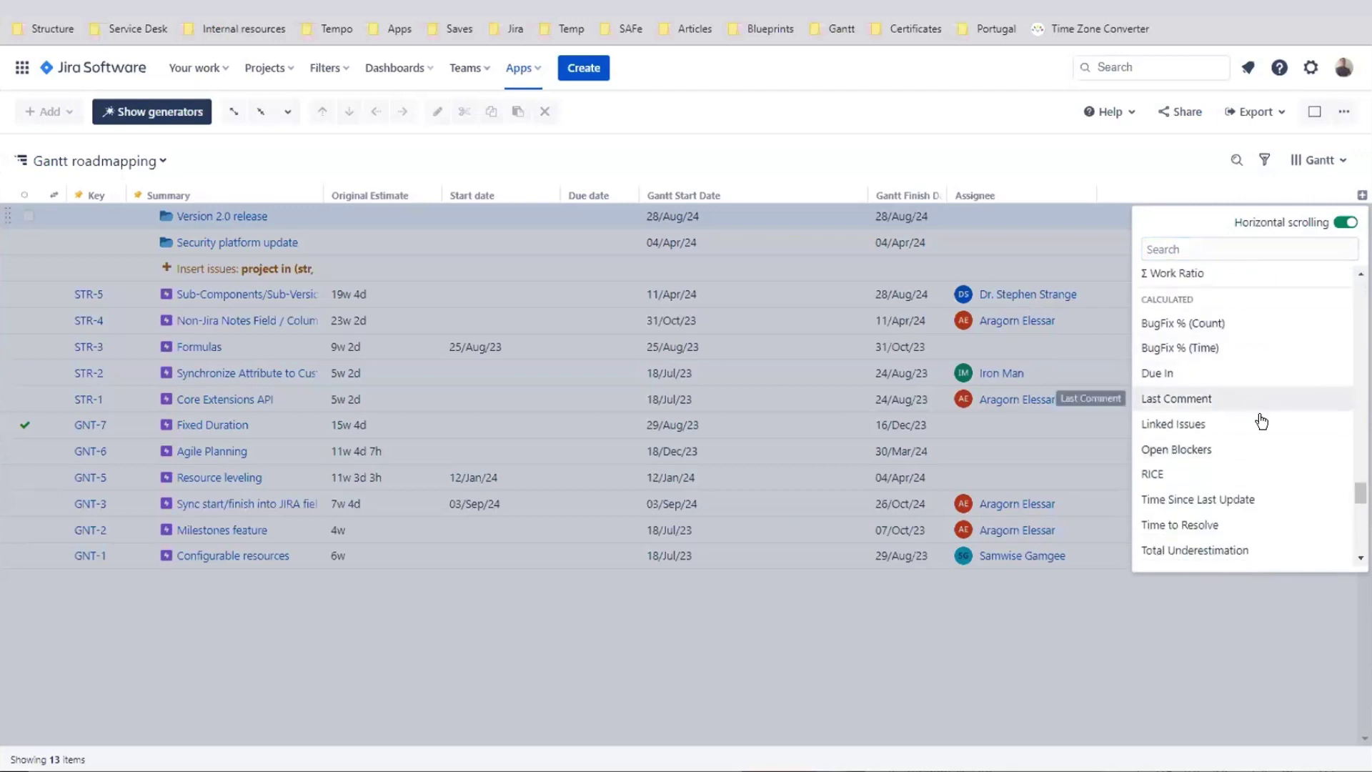
pyautogui.scroll(-1, 1252, 457)
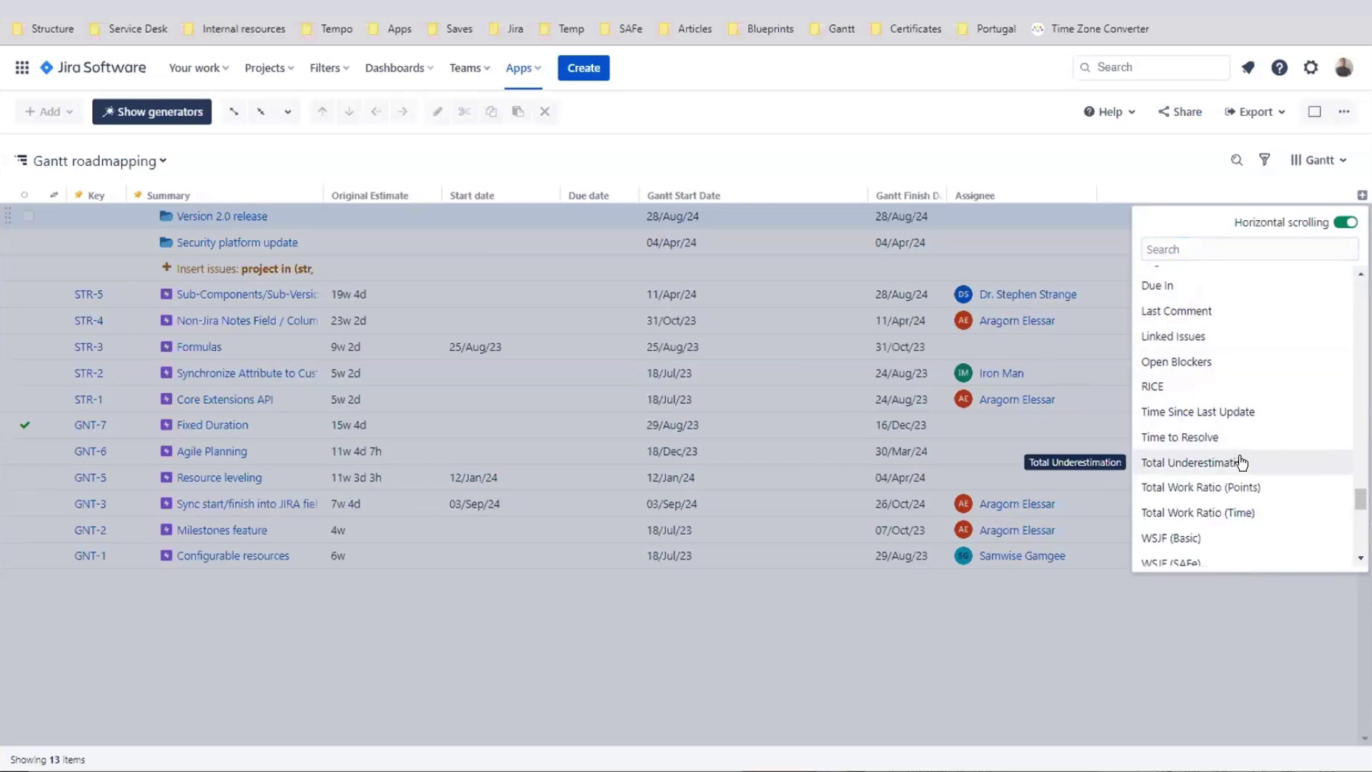
pyautogui.click(1239, 311)
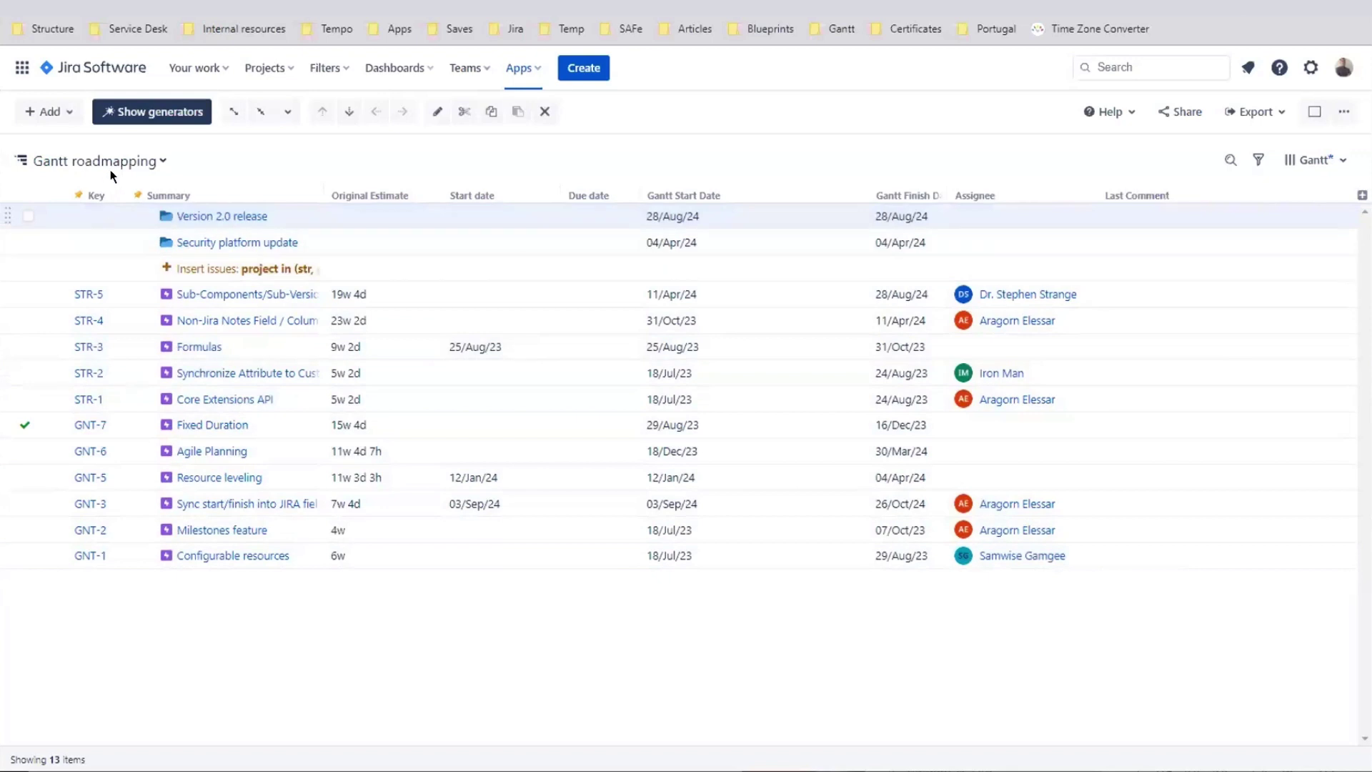
# Look through the available Gantt, calculated, totals and item field columns without adding one.
pyautogui.click(235, 115)
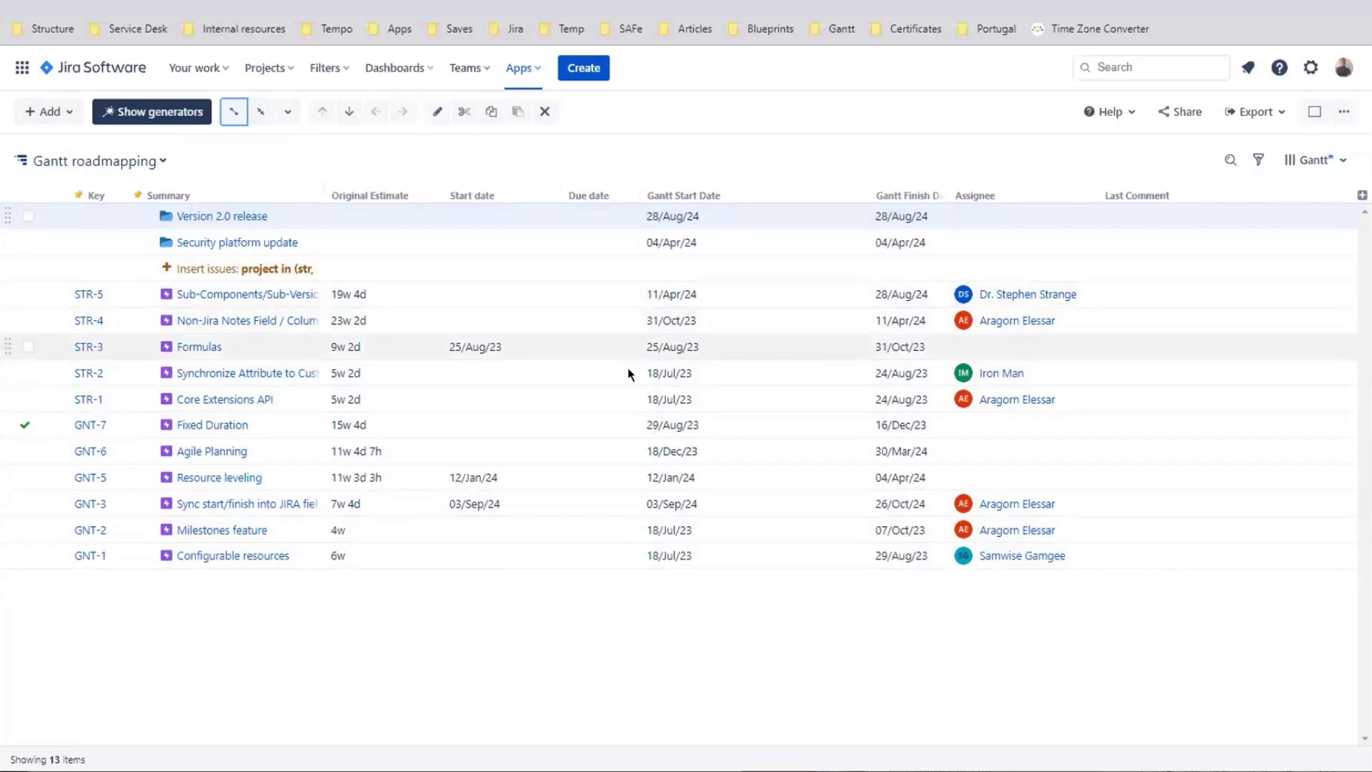
pyautogui.click(1362, 197)
pyautogui.moveTo(1360, 289); pyautogui.dragTo(1347, 528)
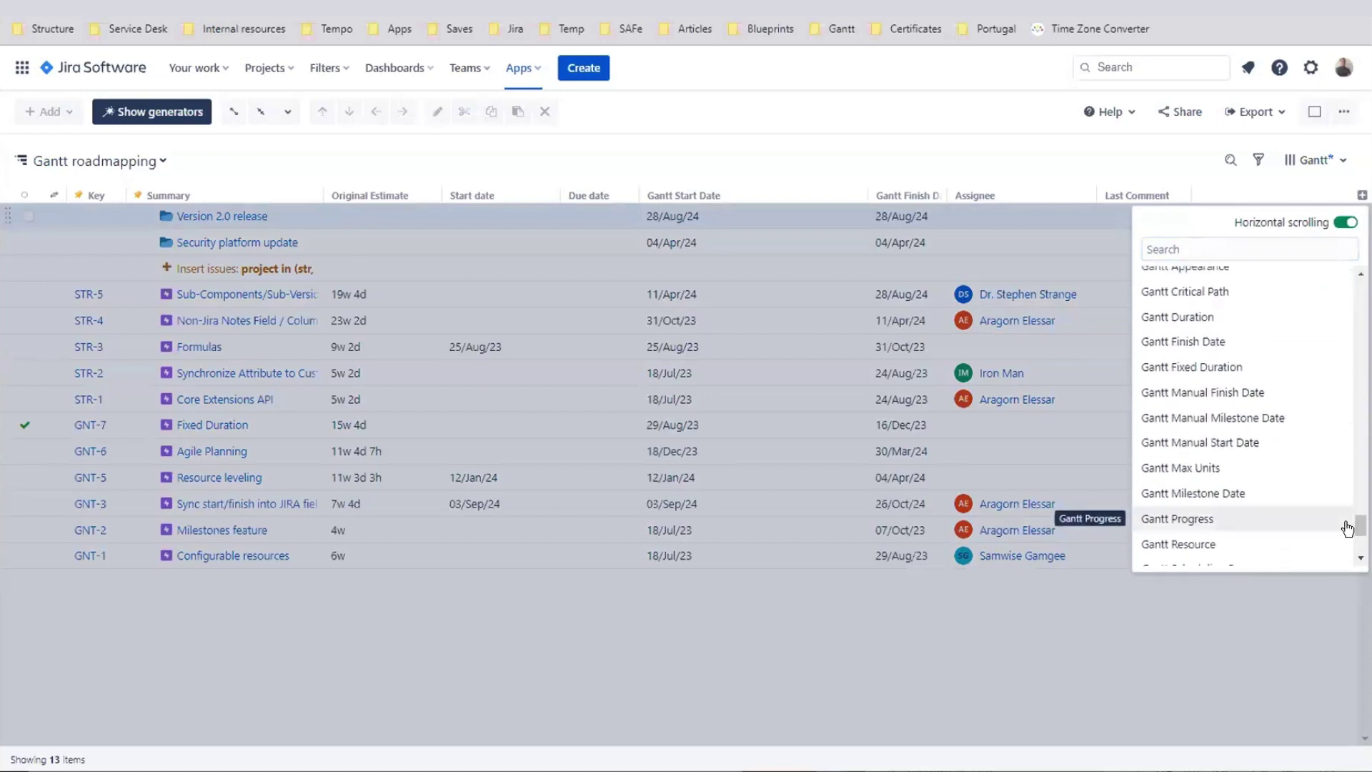
pyautogui.scroll(8, 1214, 486)
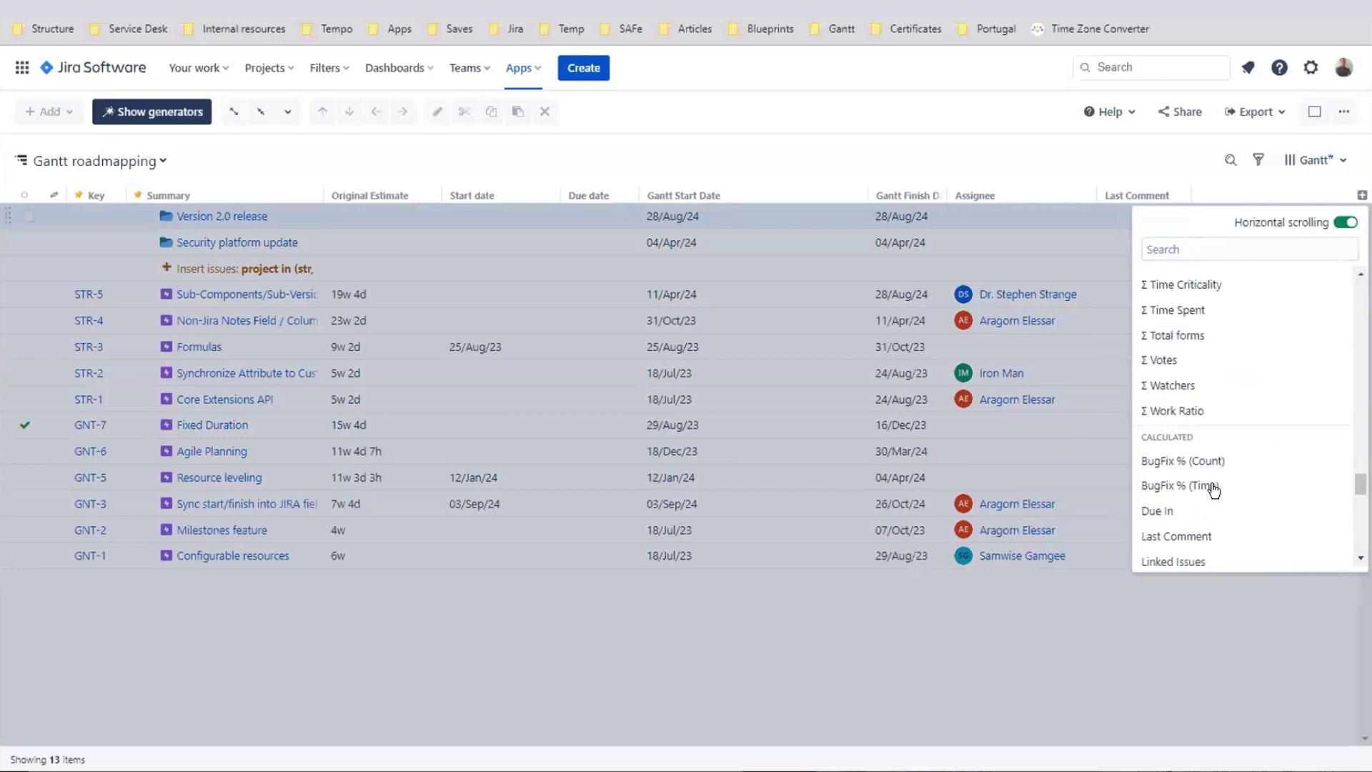
pyautogui.scroll(1, 1214, 490)
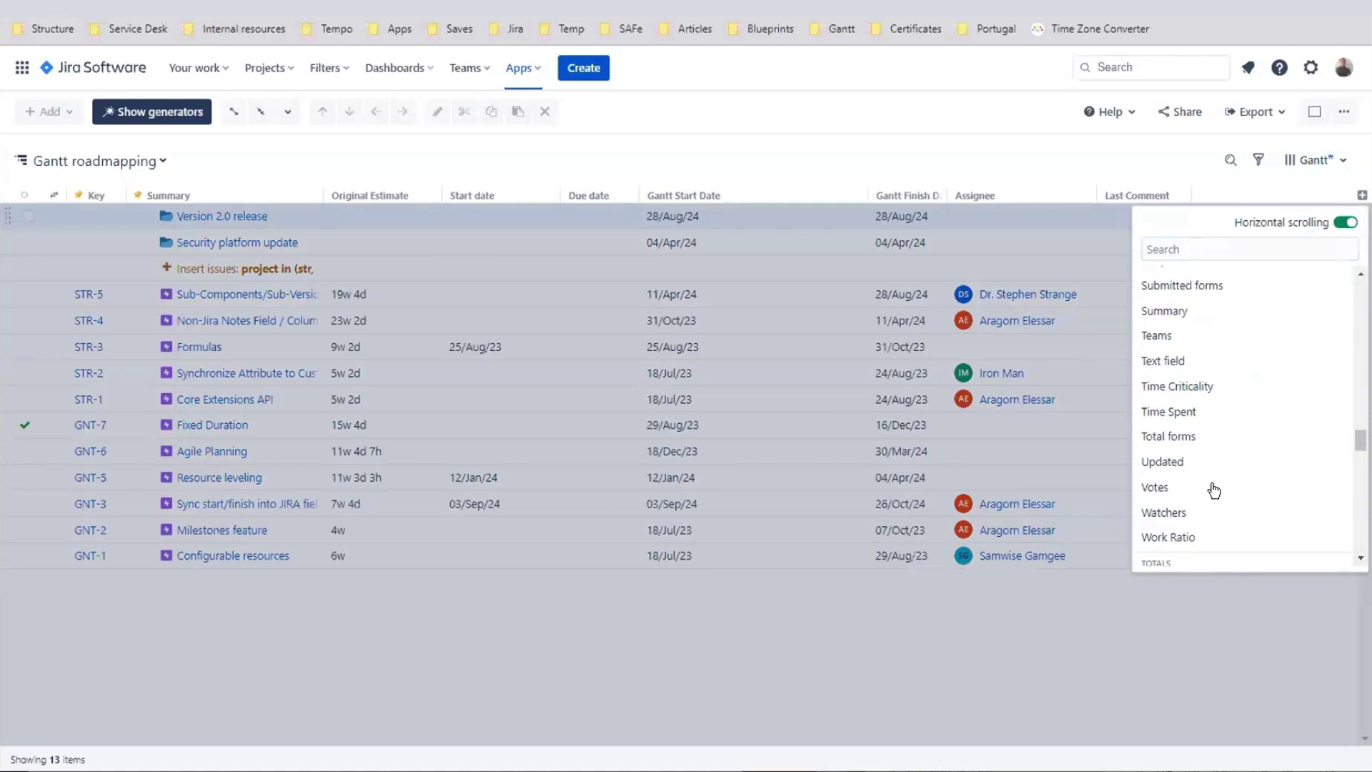
pyautogui.click(1222, 620)
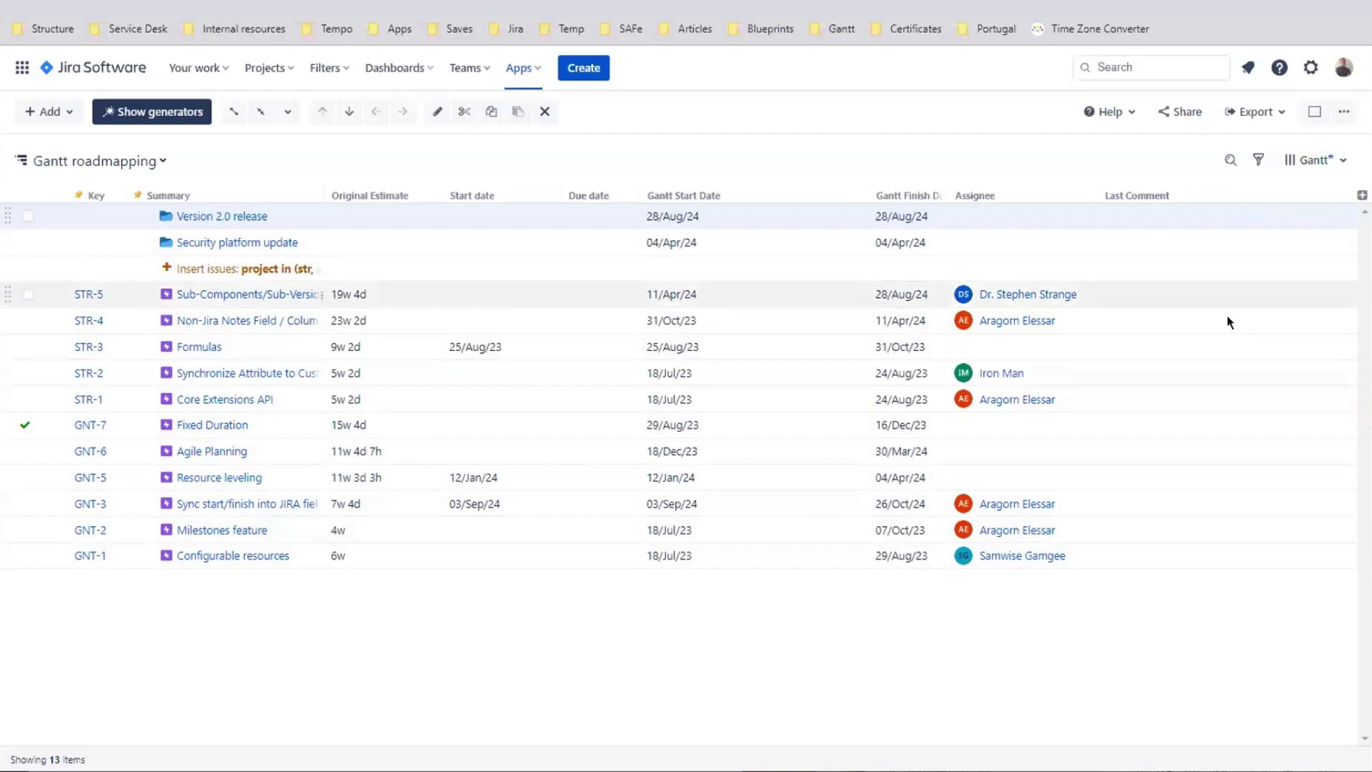
pyautogui.click(1151, 396)
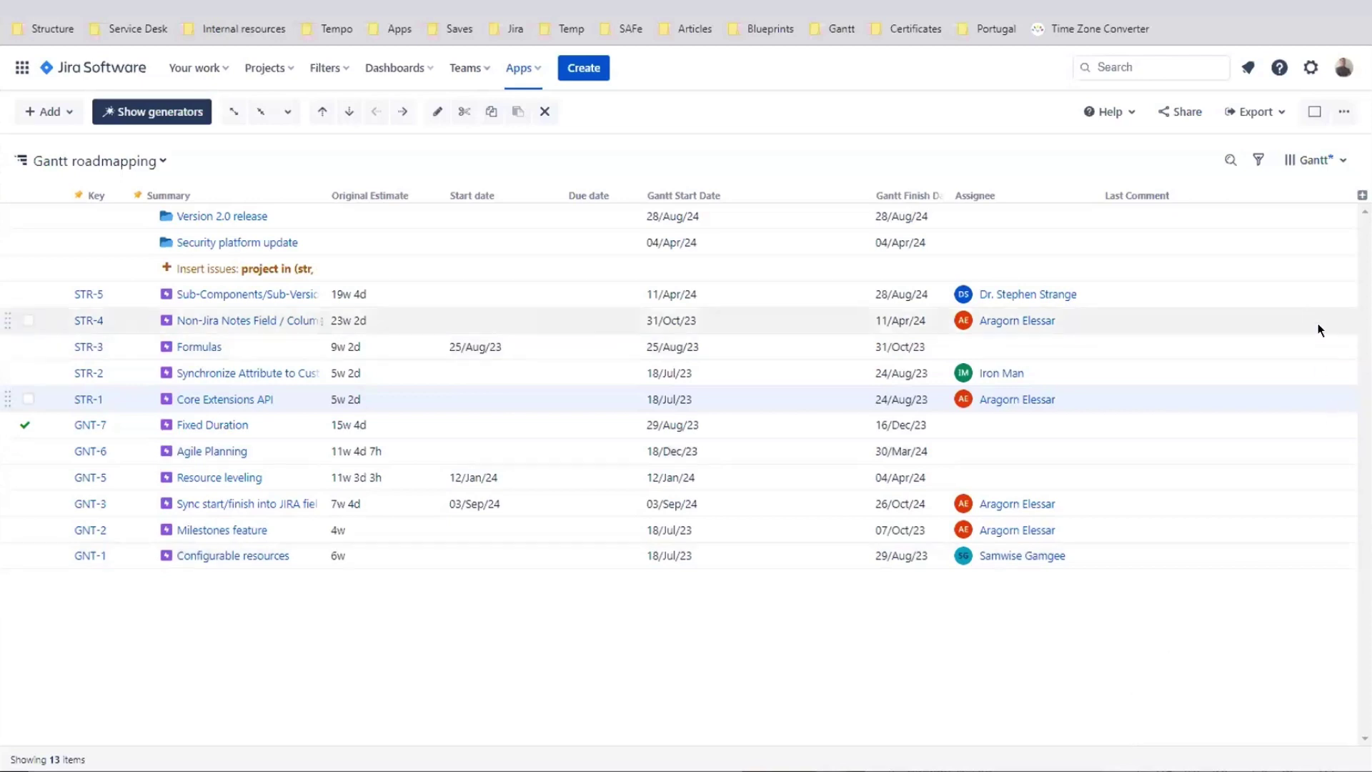
# Add the Count Leaves column to the Gantt roadmapping structure and switch to the Power mode structure.
pyautogui.click(1361, 195)
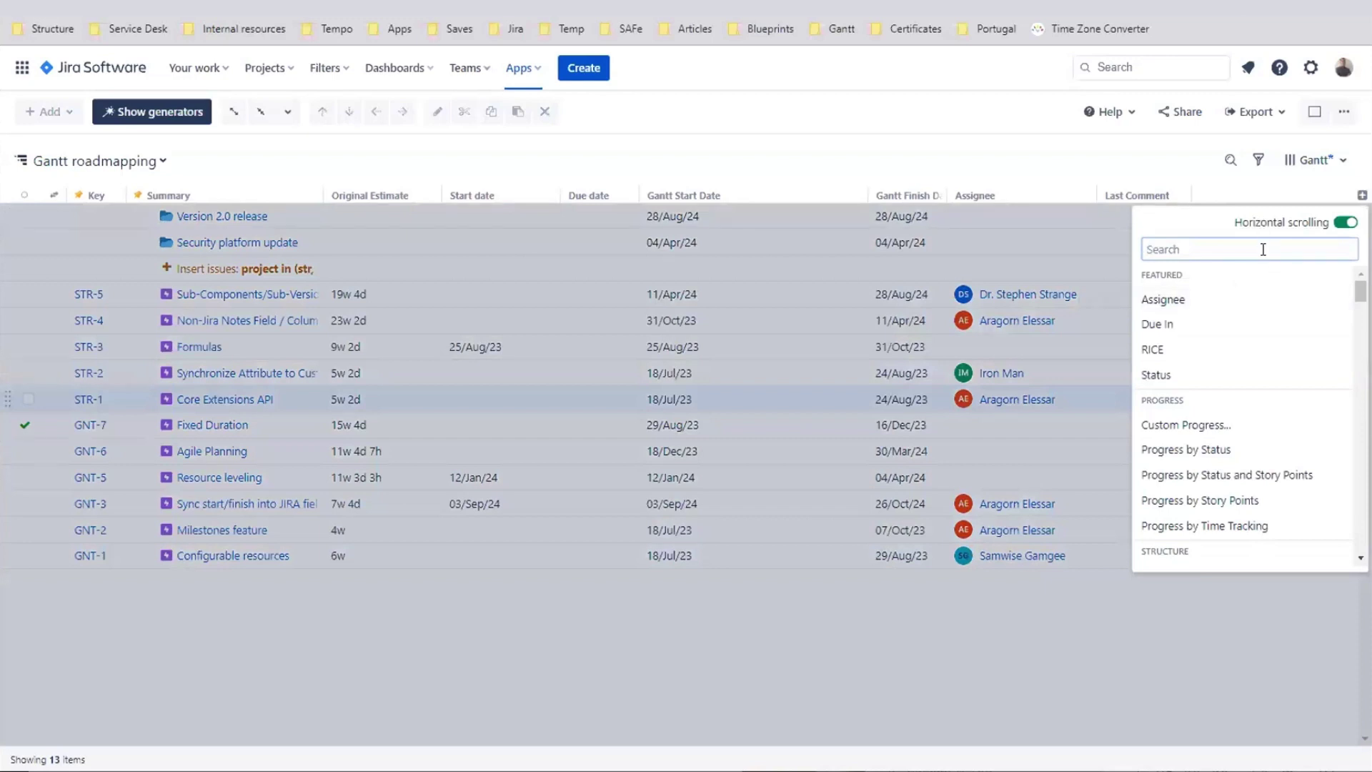
pyautogui.write('co')
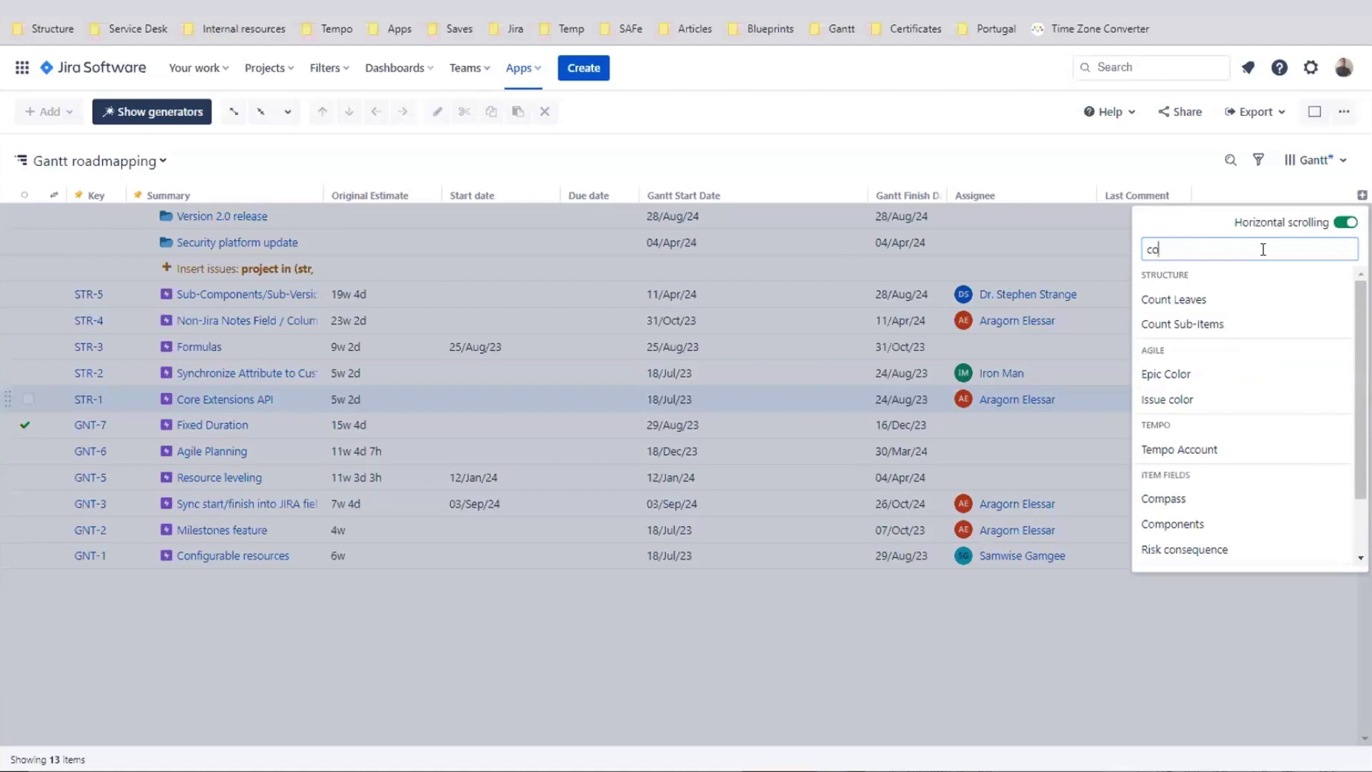
pyautogui.click(1201, 298)
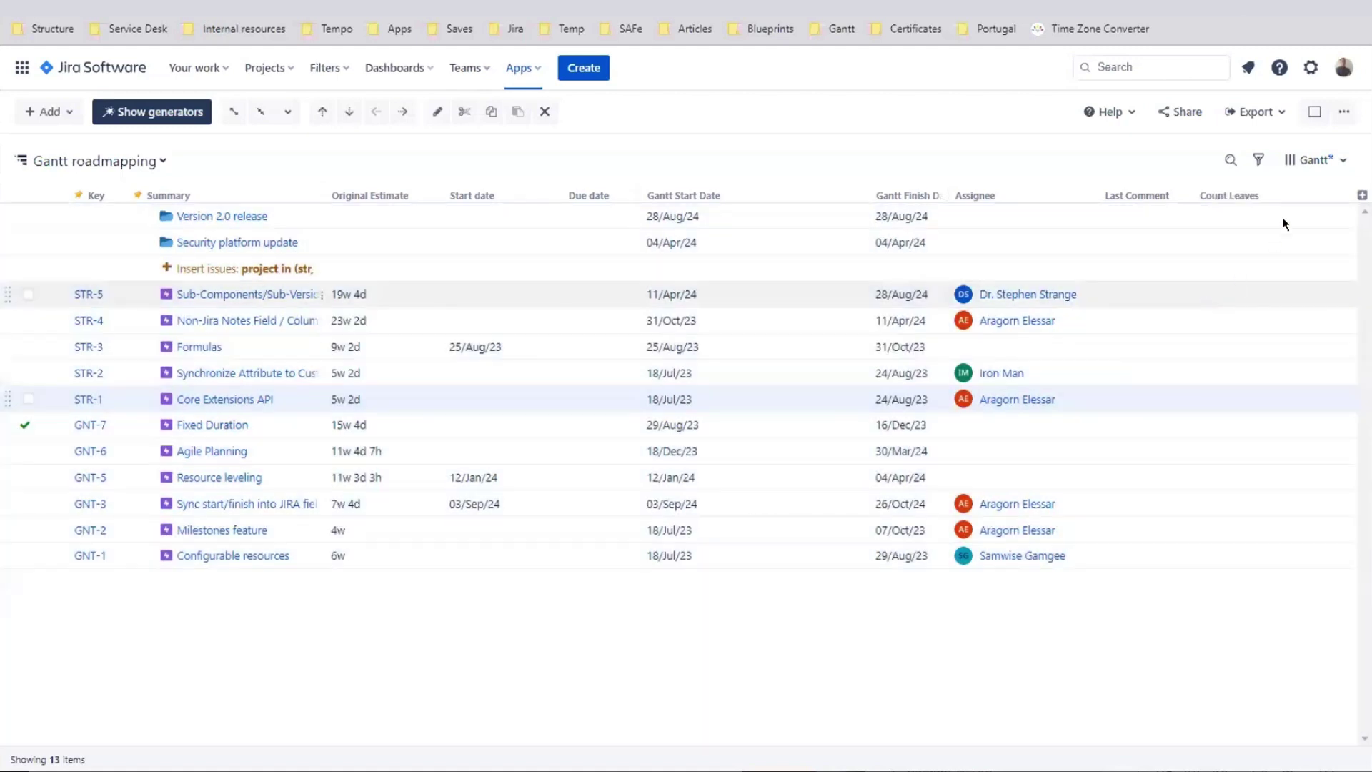
pyautogui.click(1362, 193)
pyautogui.write('cou')
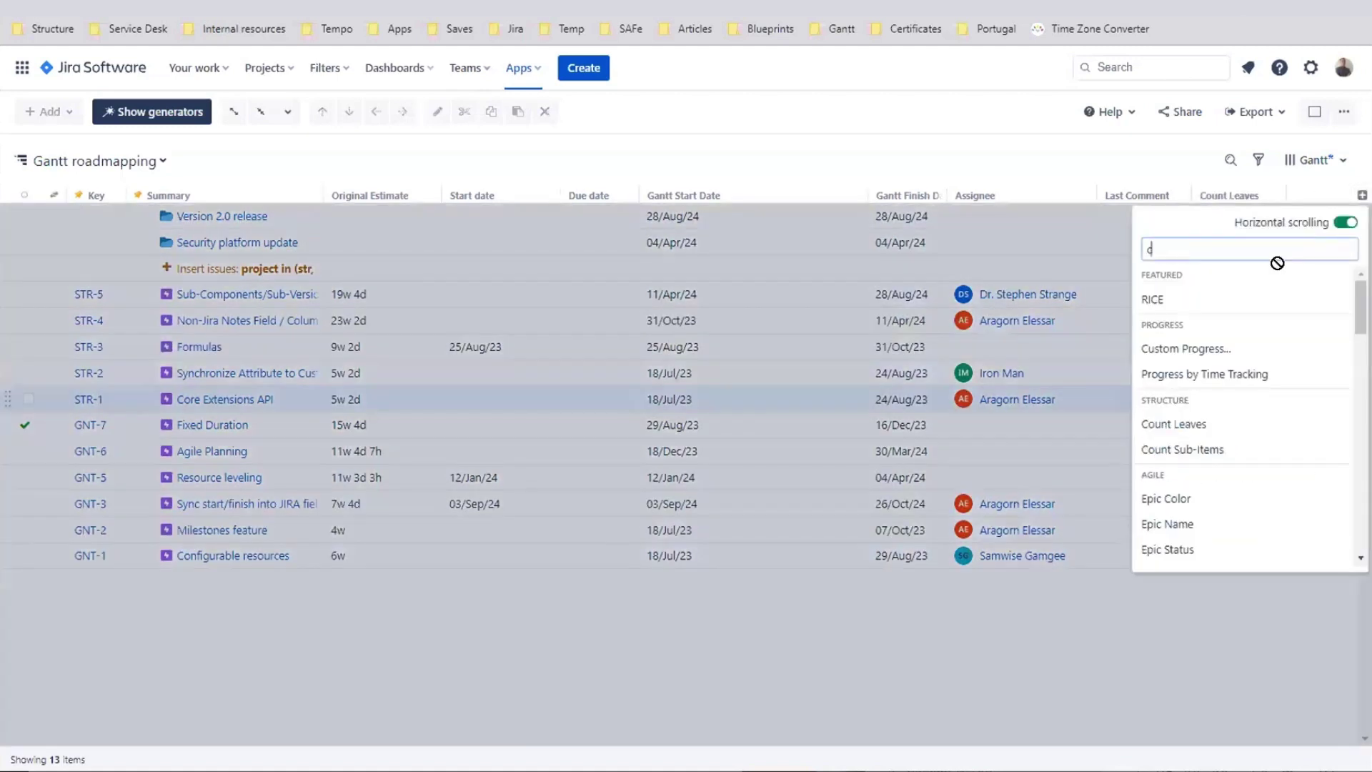
pyautogui.click(1283, 327)
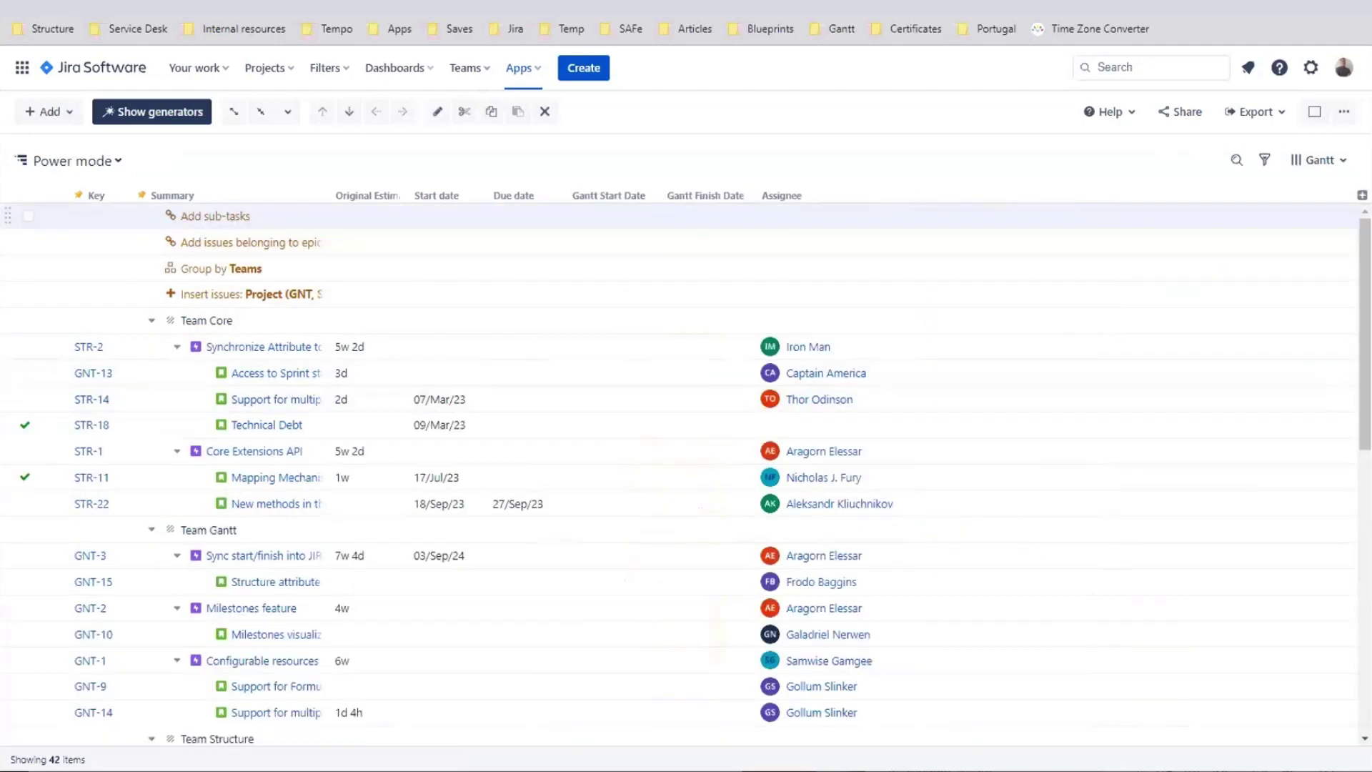
# Add the Count Leaves and Count Sub-Items columns to Power mode, and collapse and re-expand epic STR-2.
pyautogui.click(1361, 195)
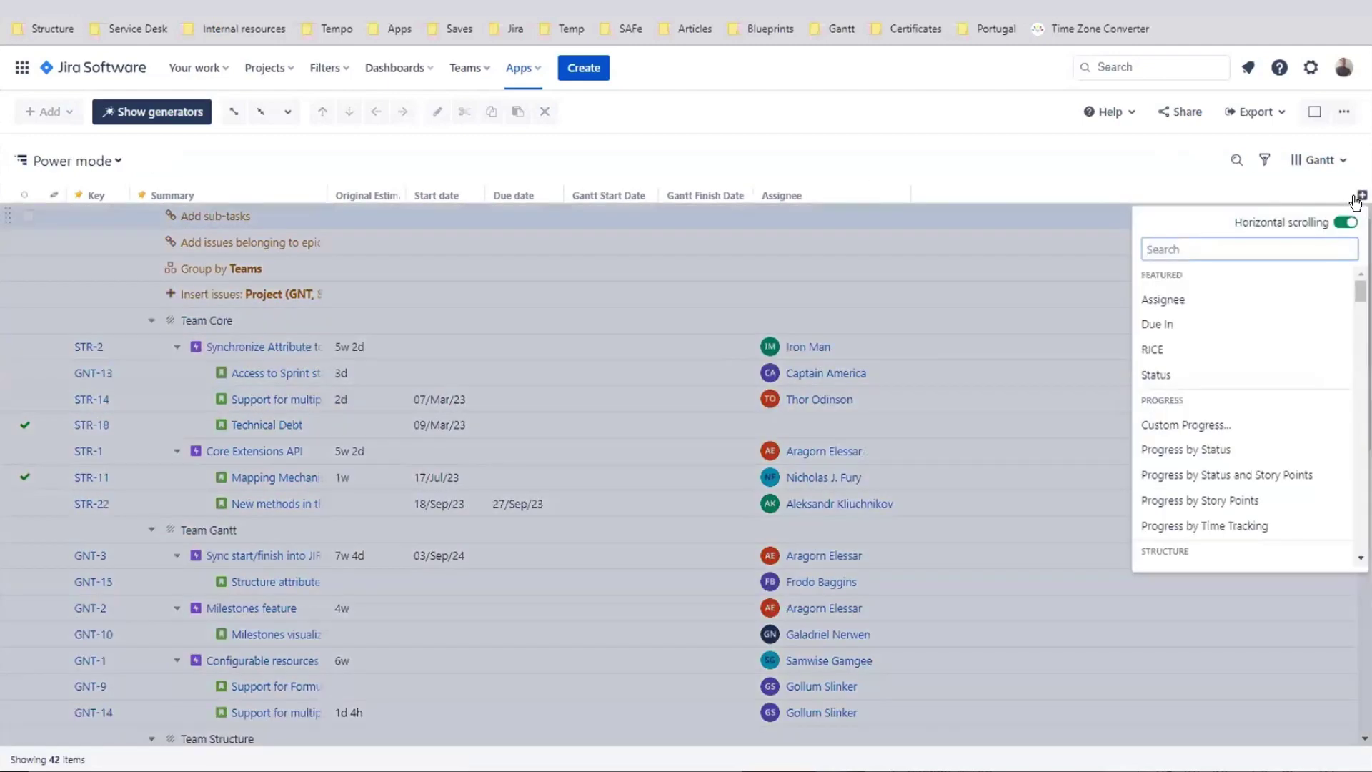
pyautogui.write('count')
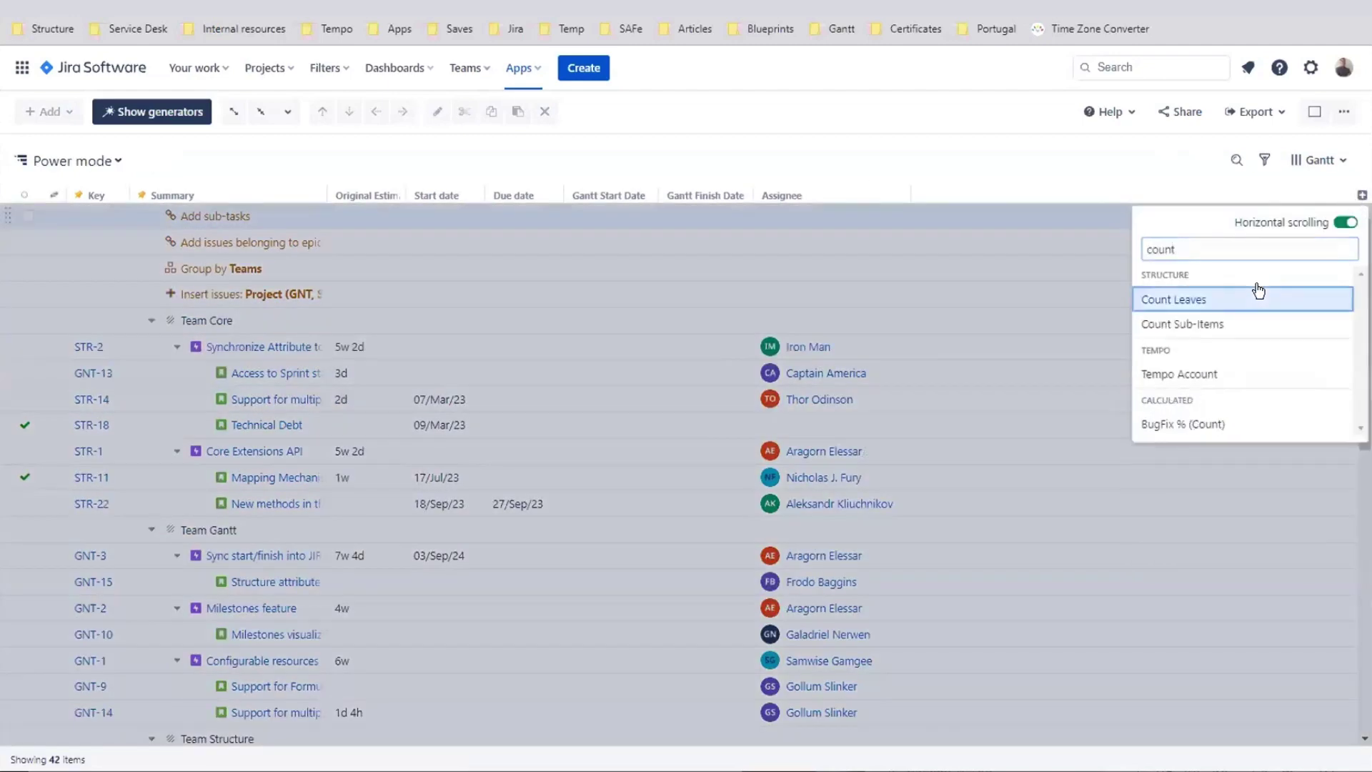
pyautogui.click(1214, 298)
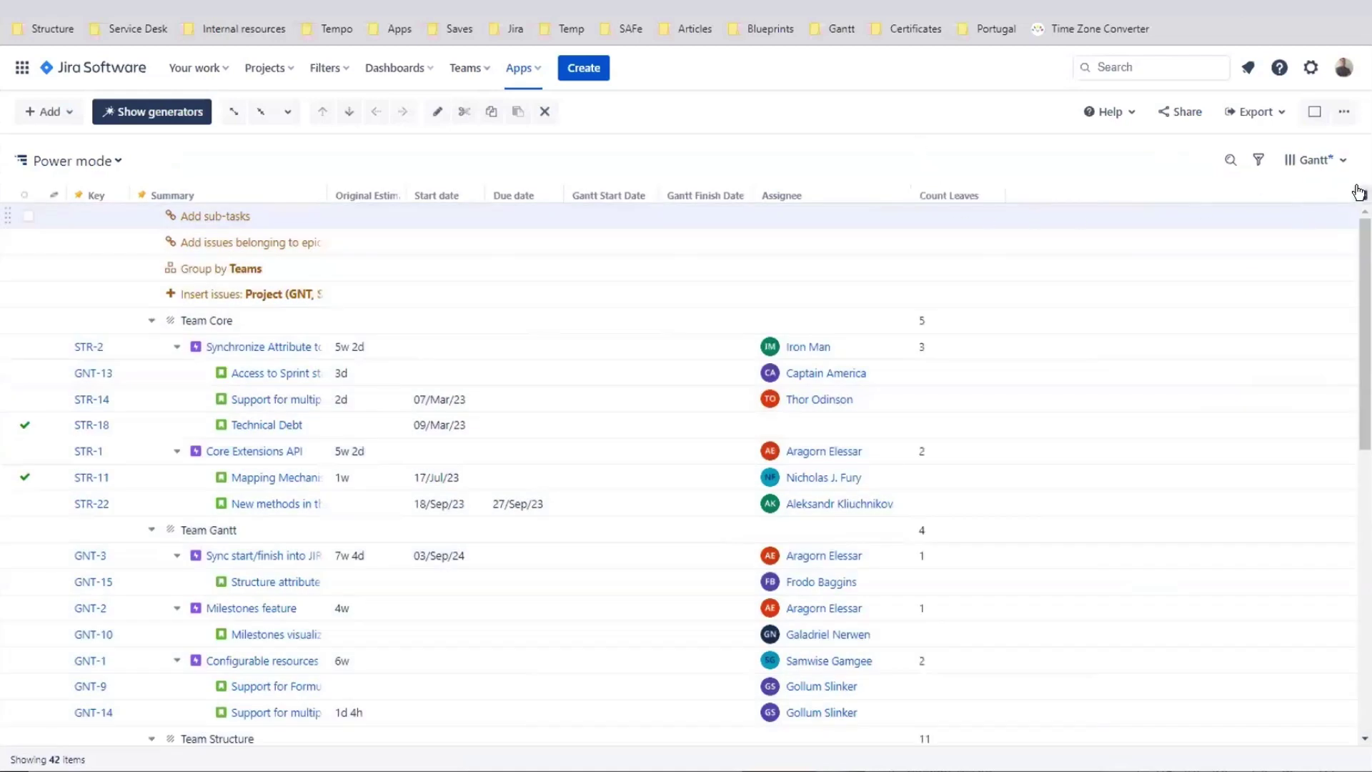
pyautogui.click(1362, 195)
pyautogui.write('count')
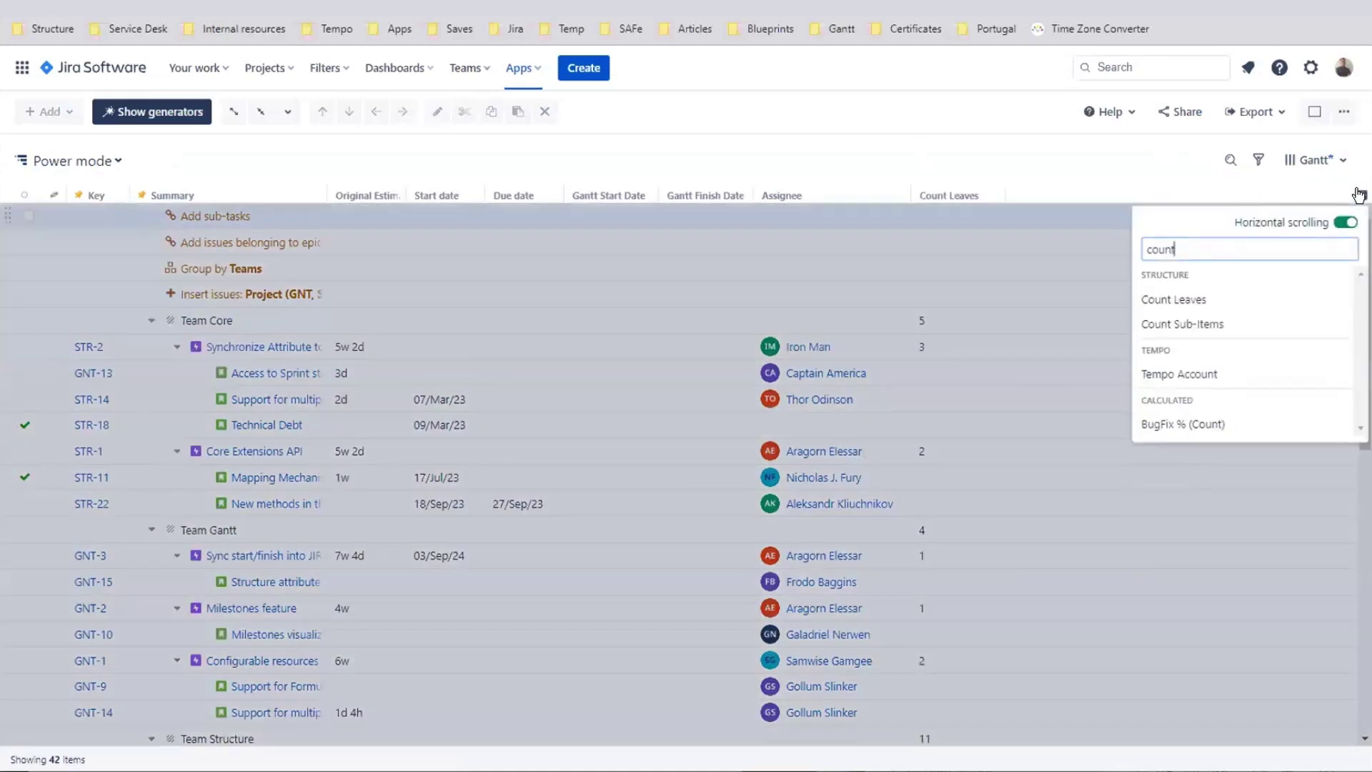
pyautogui.click(1317, 325)
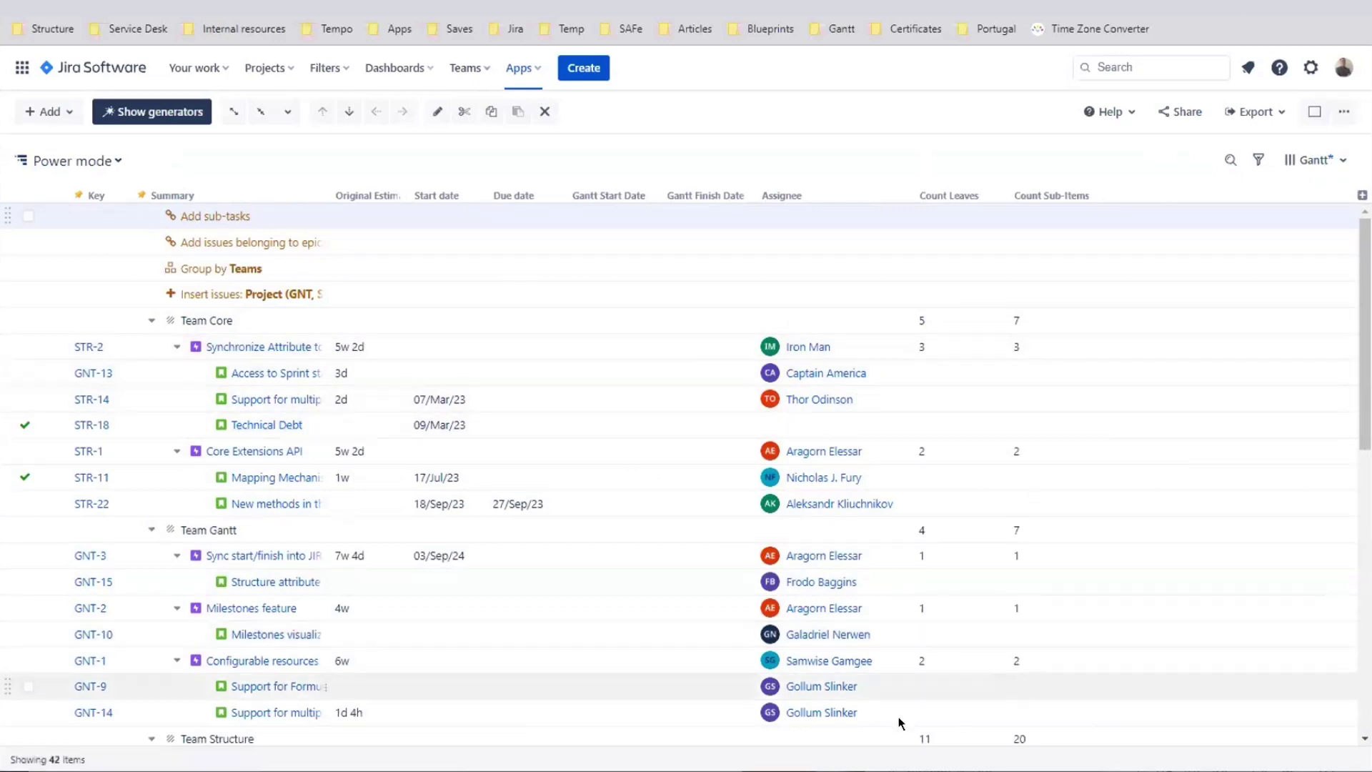
pyautogui.click(176, 347)
pyautogui.click(176, 348)
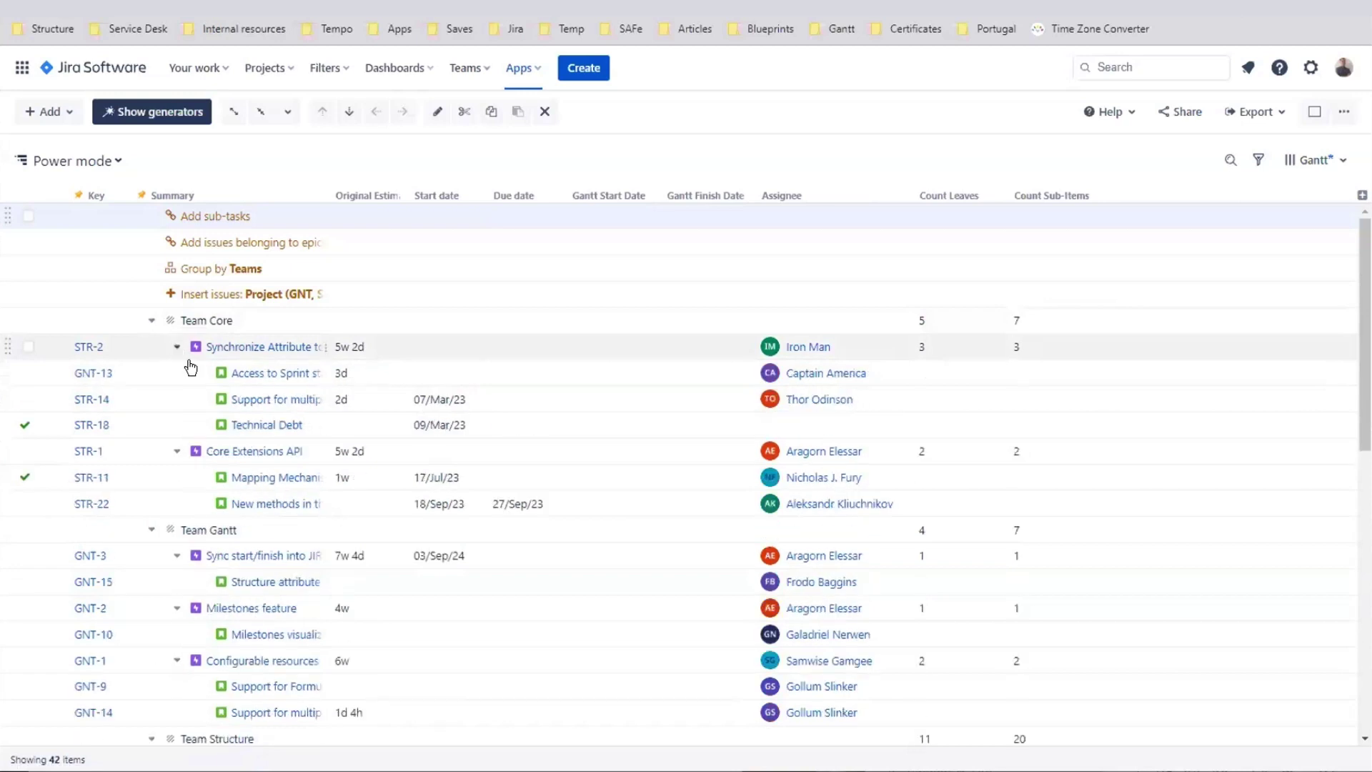
# Add a Formula column to Power mode, enter SUM as its formula, and close its settings.
pyautogui.click(1362, 195)
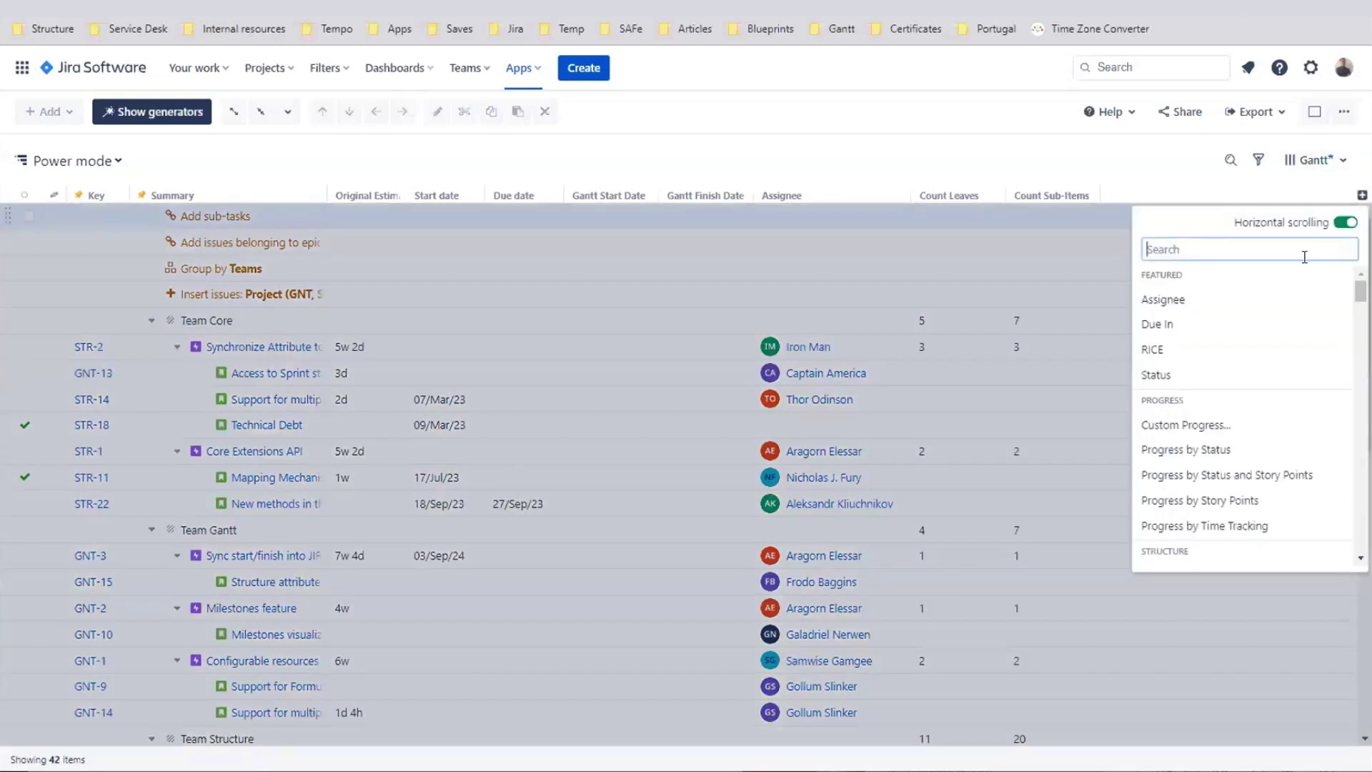
pyautogui.write('for')
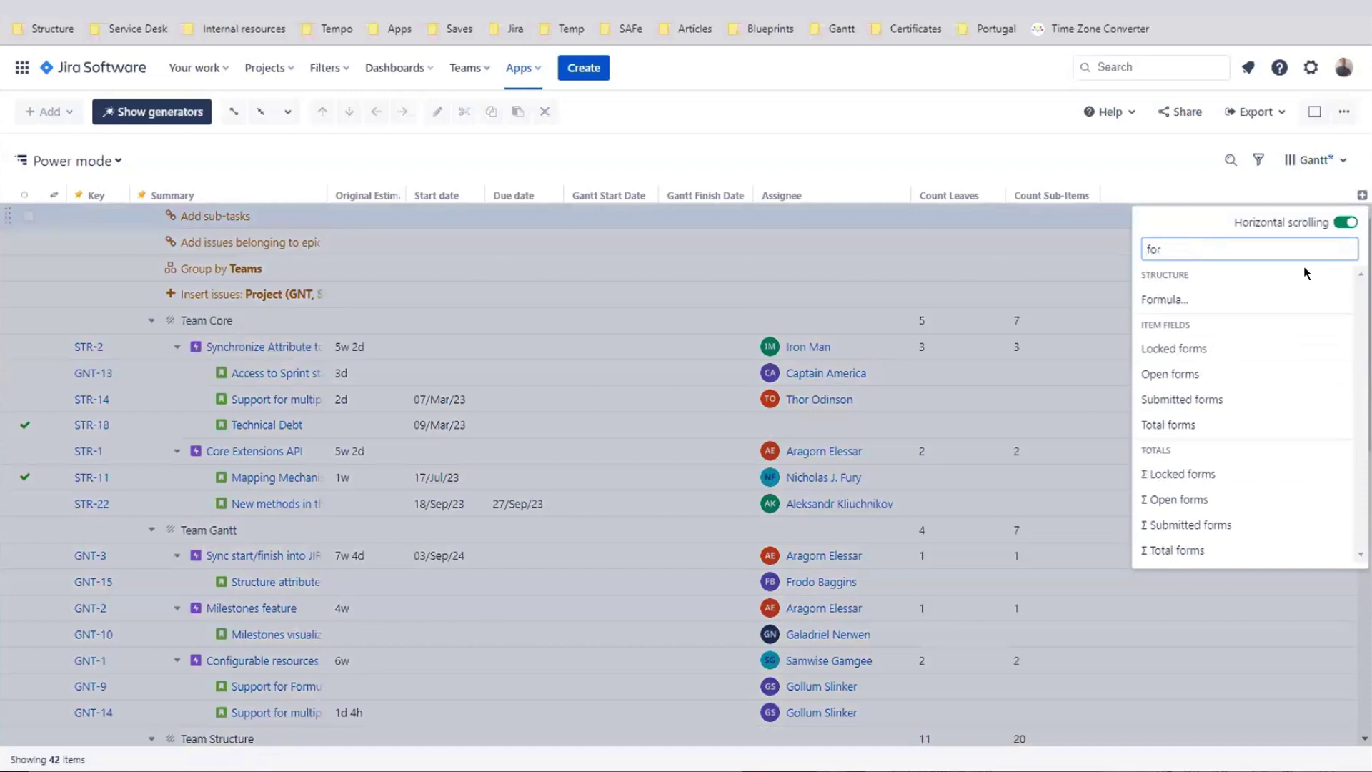
pyautogui.click(1264, 299)
pyautogui.click(908, 325)
pyautogui.write('SUM')
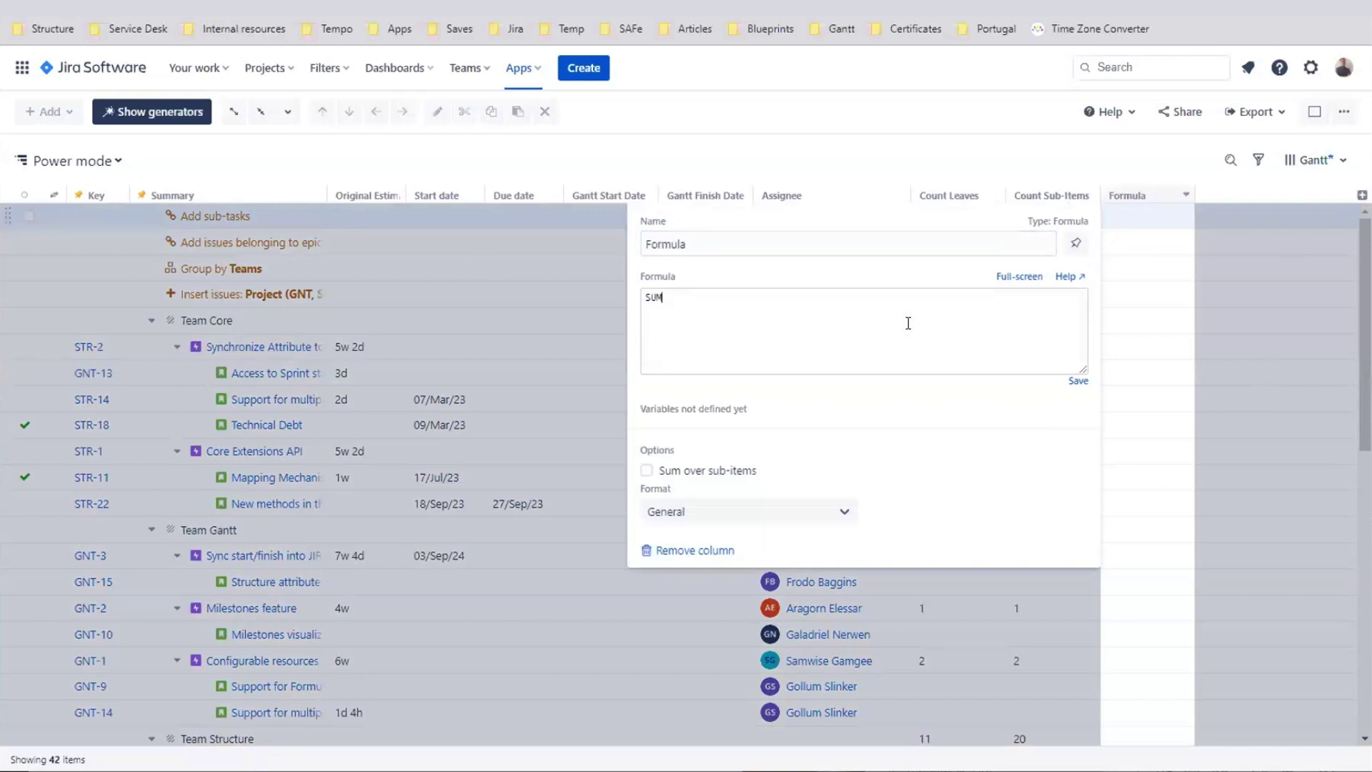
pyautogui.click(911, 139)
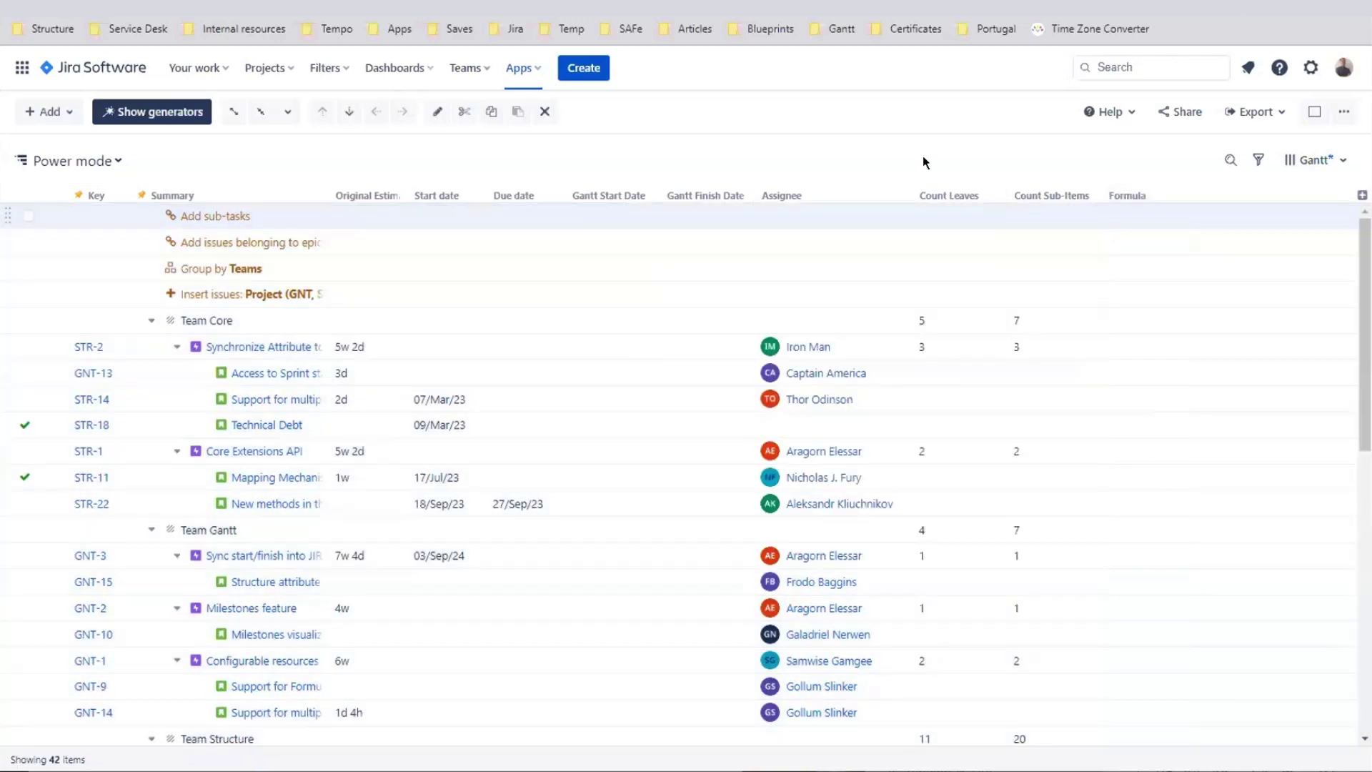